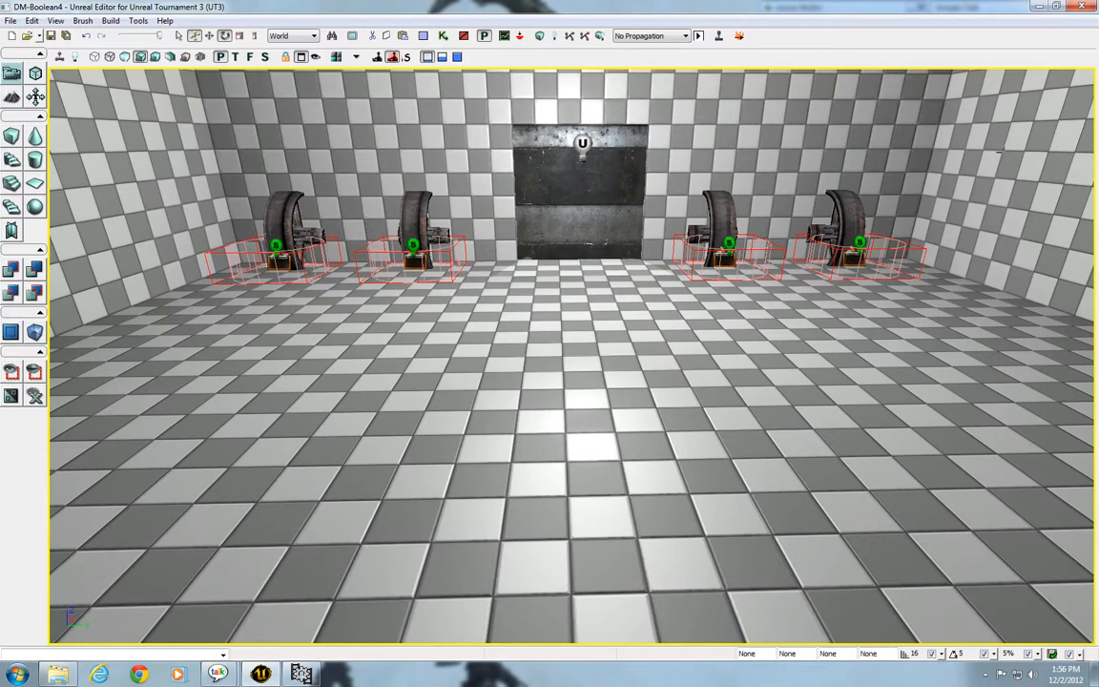
Step: Examine the room's four wheels, the central door and the trigger at the leftmost wheel
drag(514, 334, 500, 309)
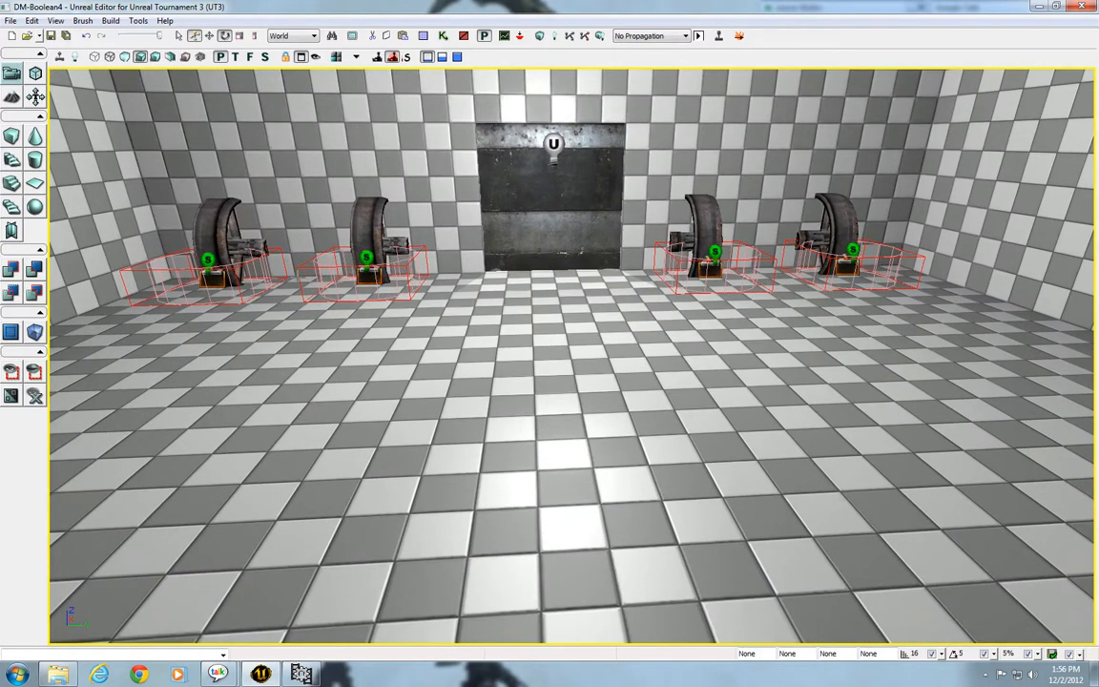
click(630, 486)
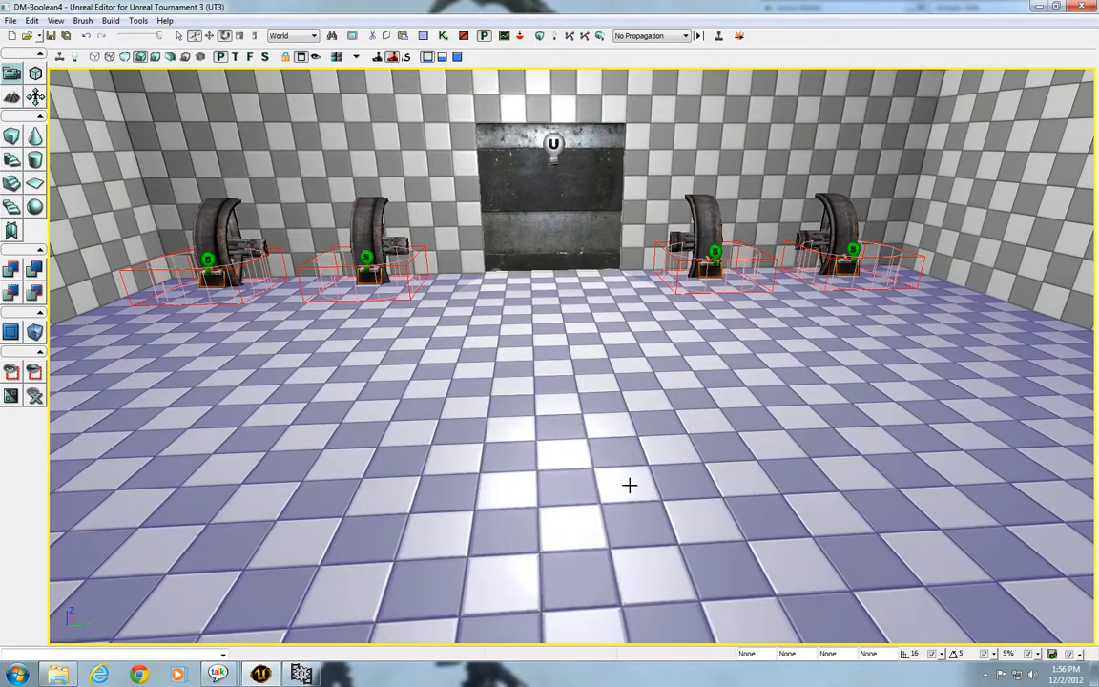
click(649, 494)
drag(682, 508, 582, 508)
right_drag(691, 511, 783, 479)
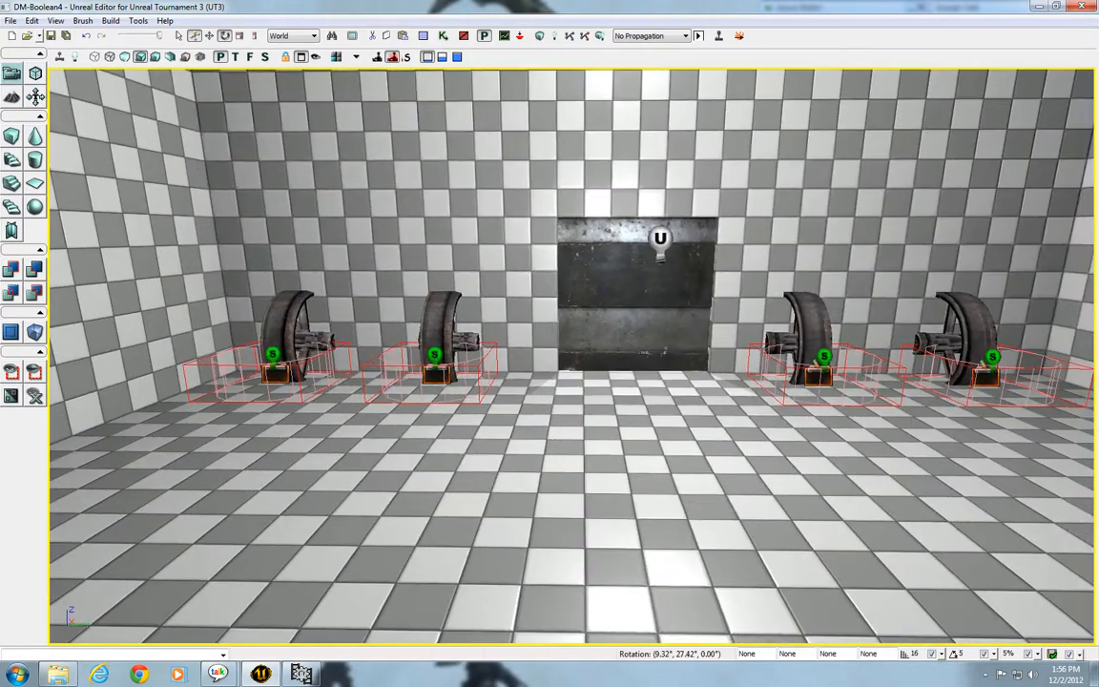
drag(692, 510, 687, 574)
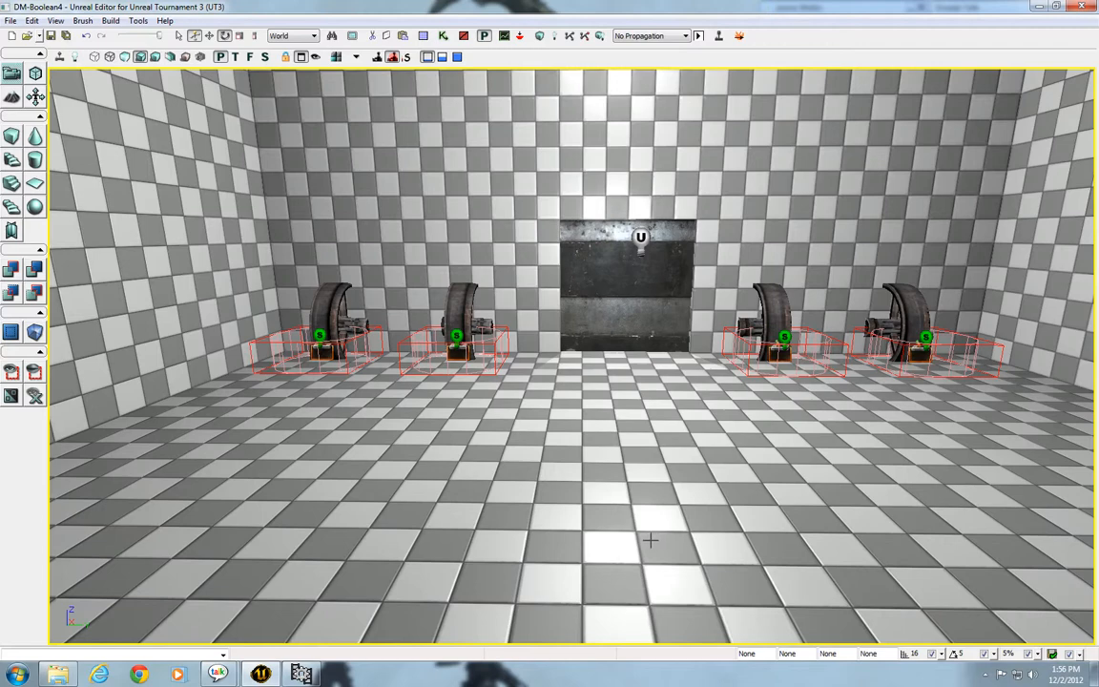
drag(650, 540, 417, 444)
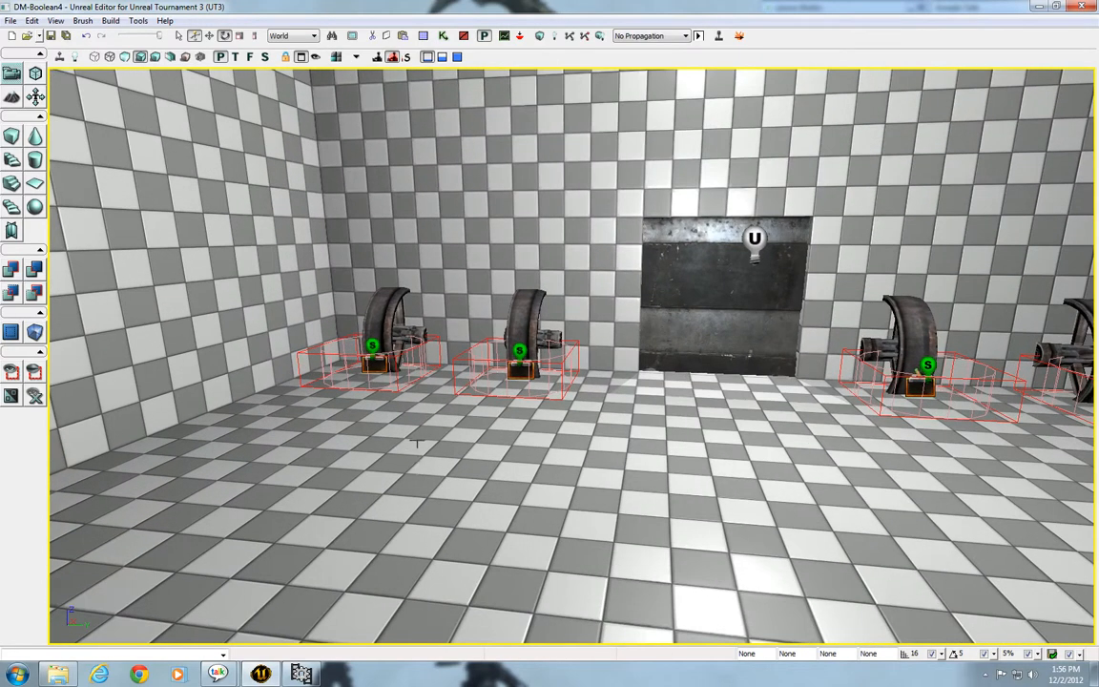
click(372, 305)
click(523, 314)
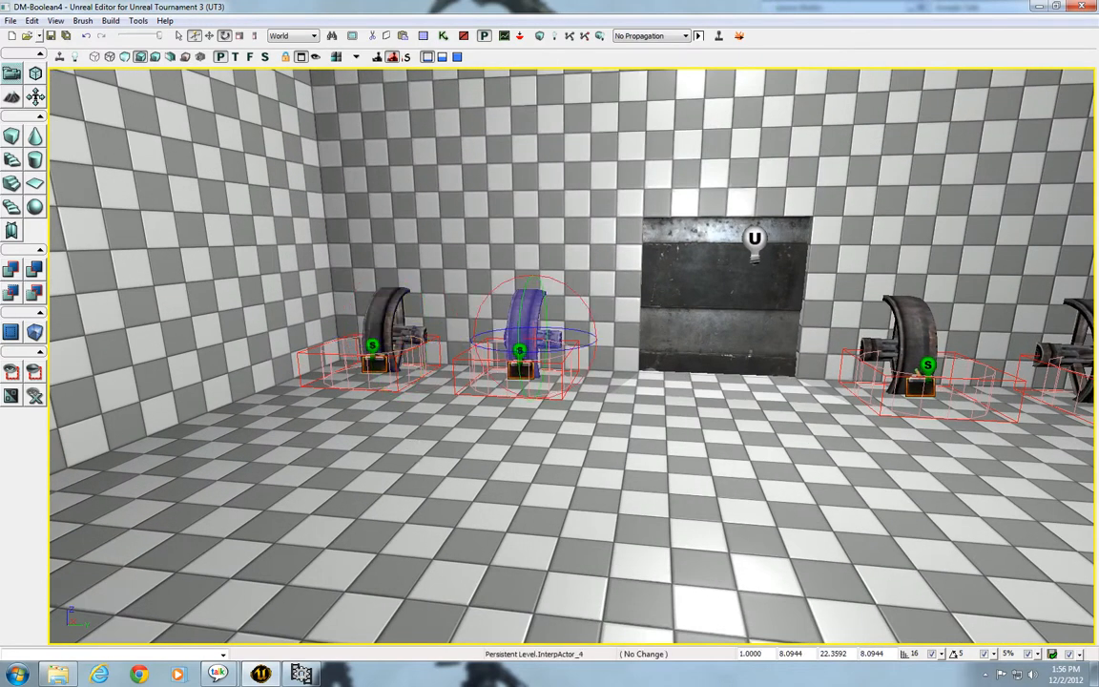
click(897, 319)
click(1069, 334)
click(762, 322)
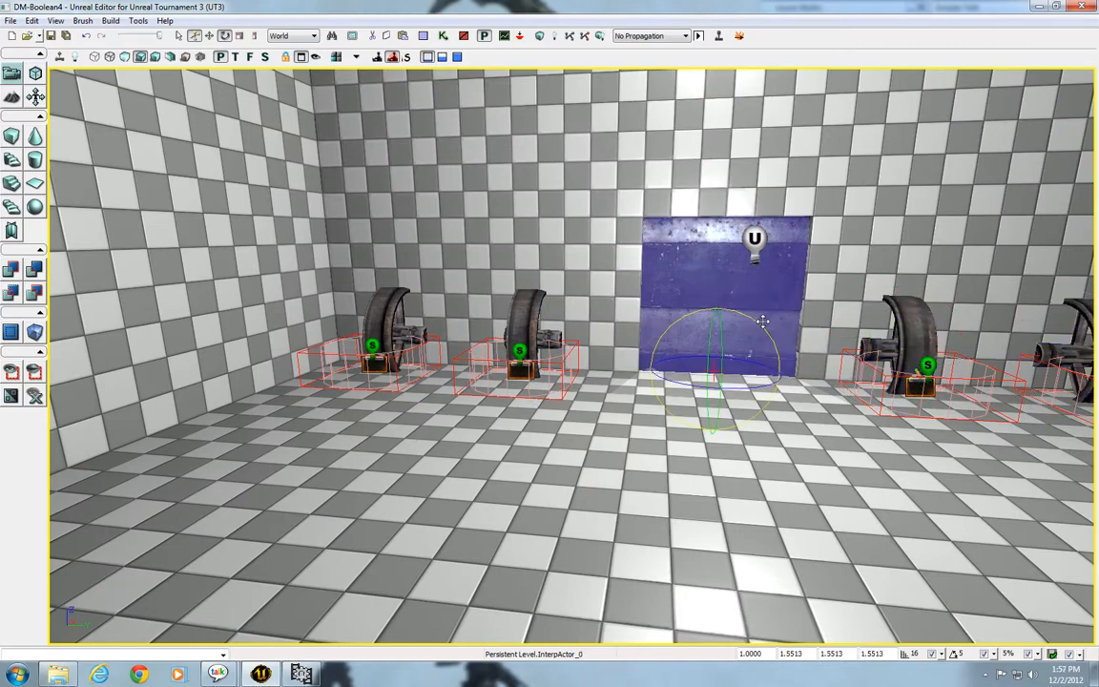
click(377, 362)
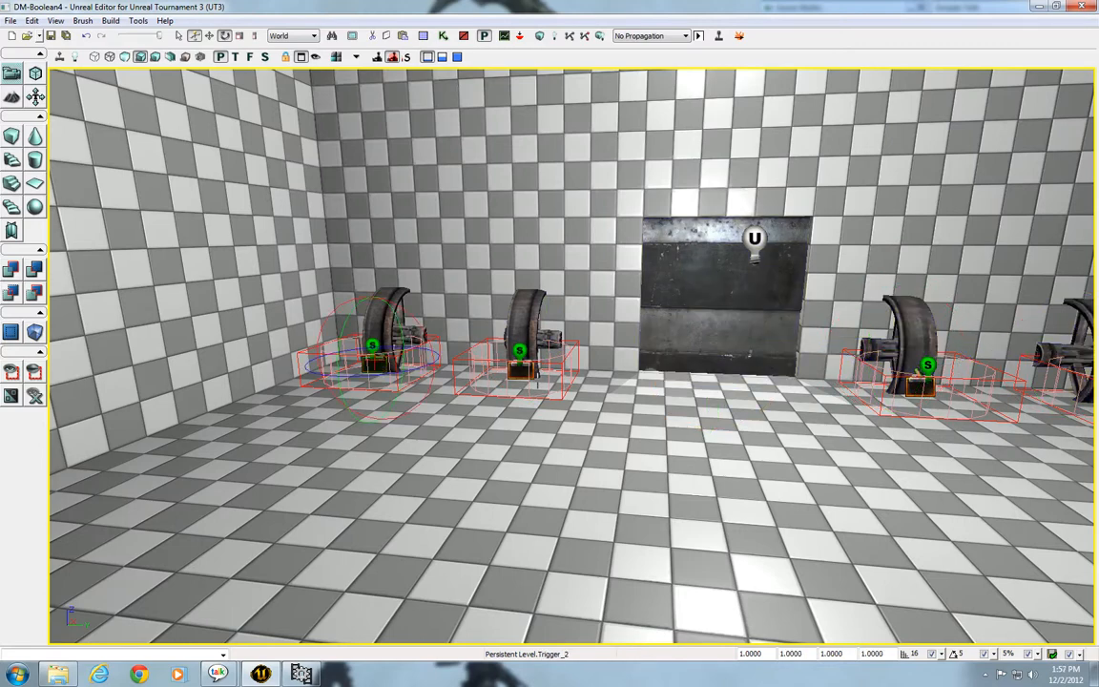
drag(818, 416, 906, 417)
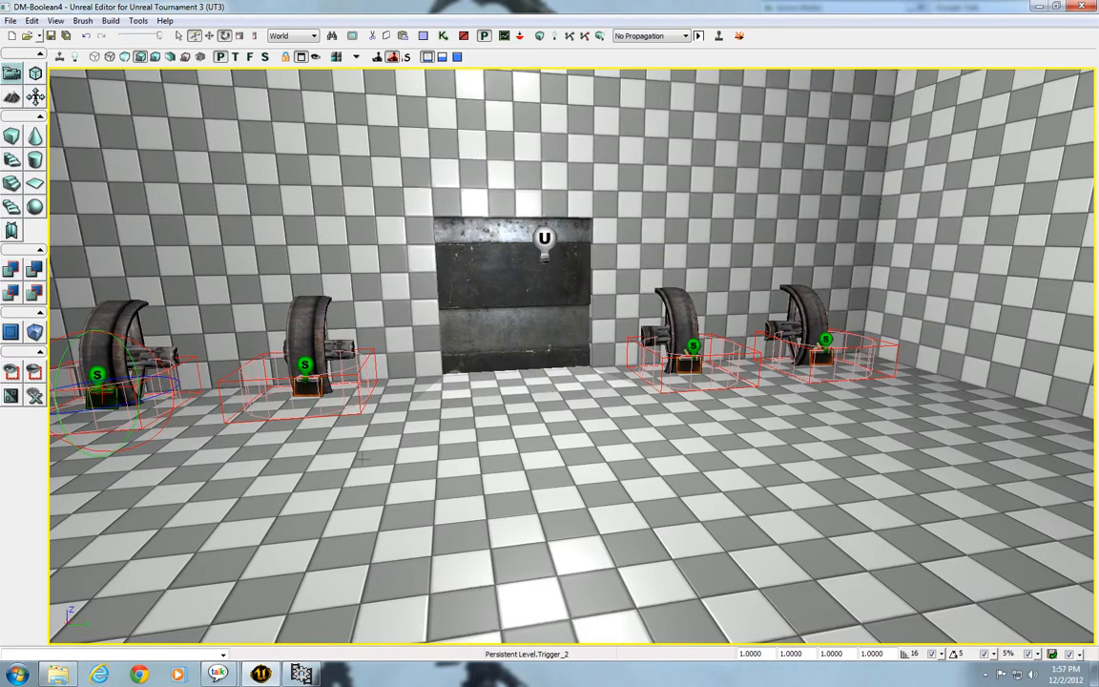
drag(372, 458, 334, 460)
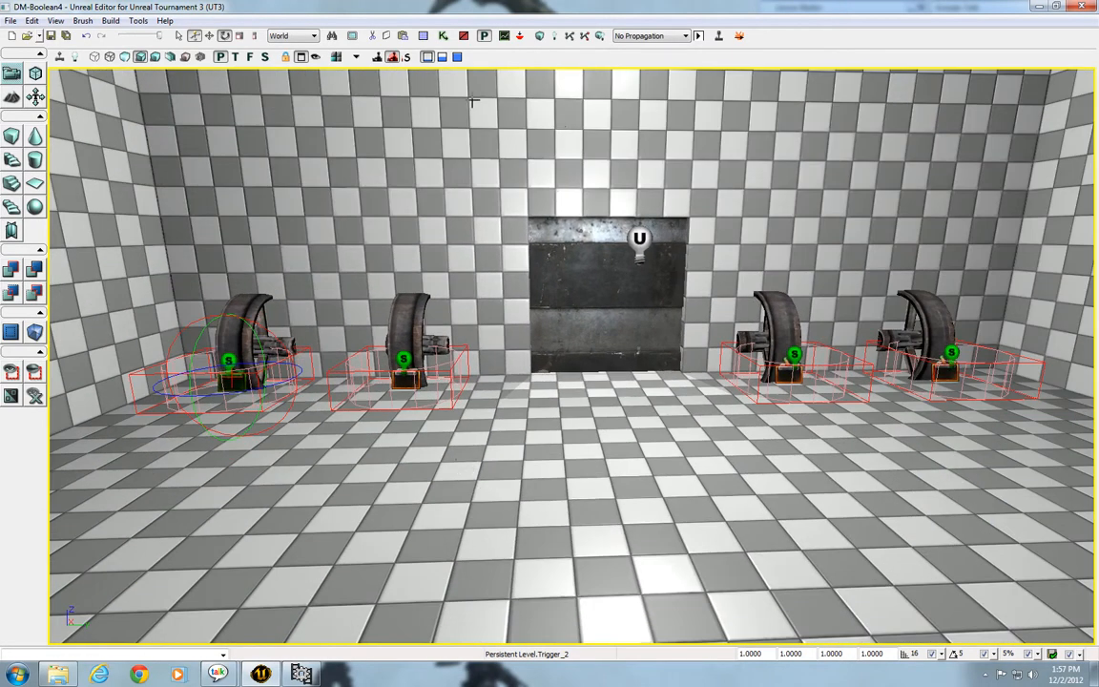
Step: Locate the PointLightToggleable class under the PointLight actor classes, then close the browser
click(423, 35)
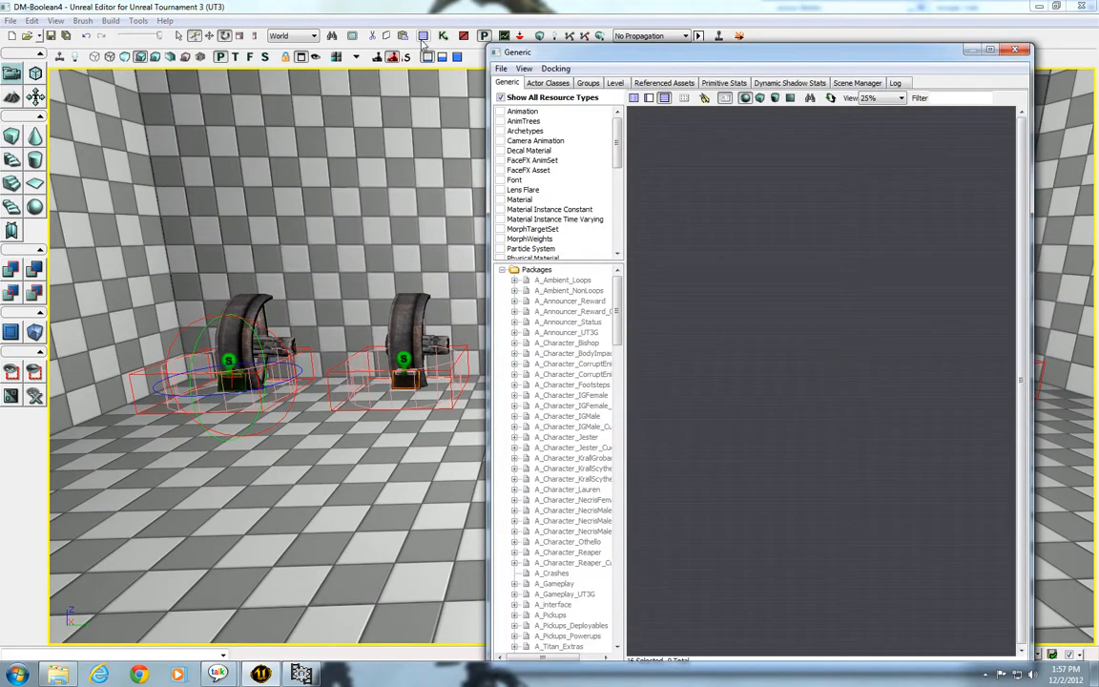
click(559, 84)
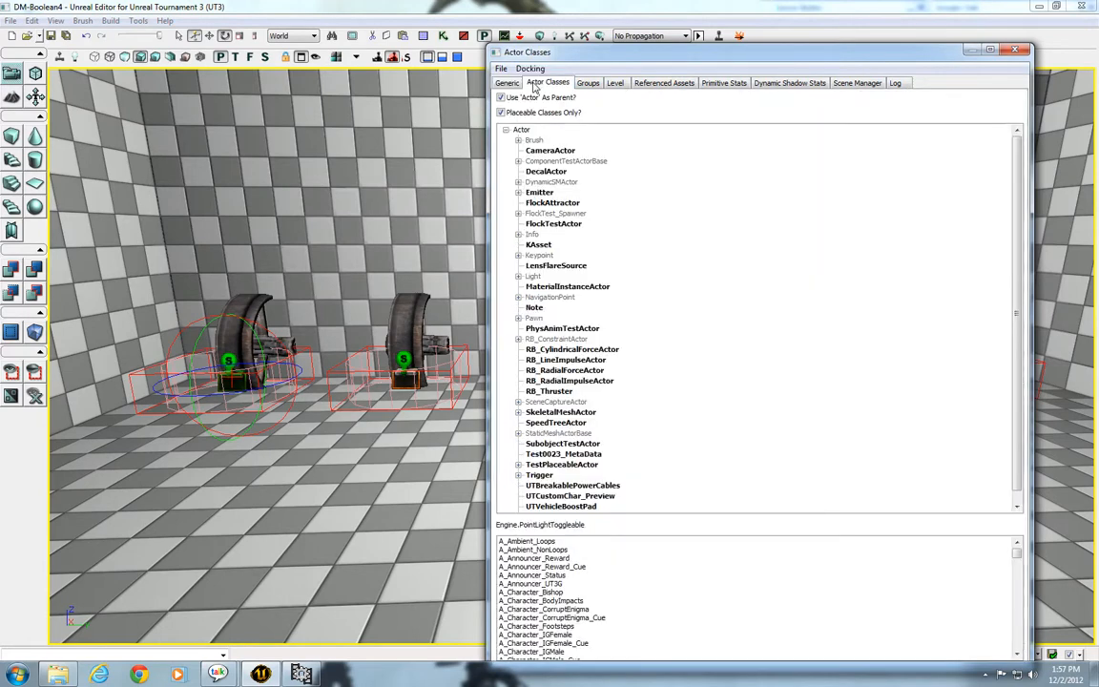
click(518, 277)
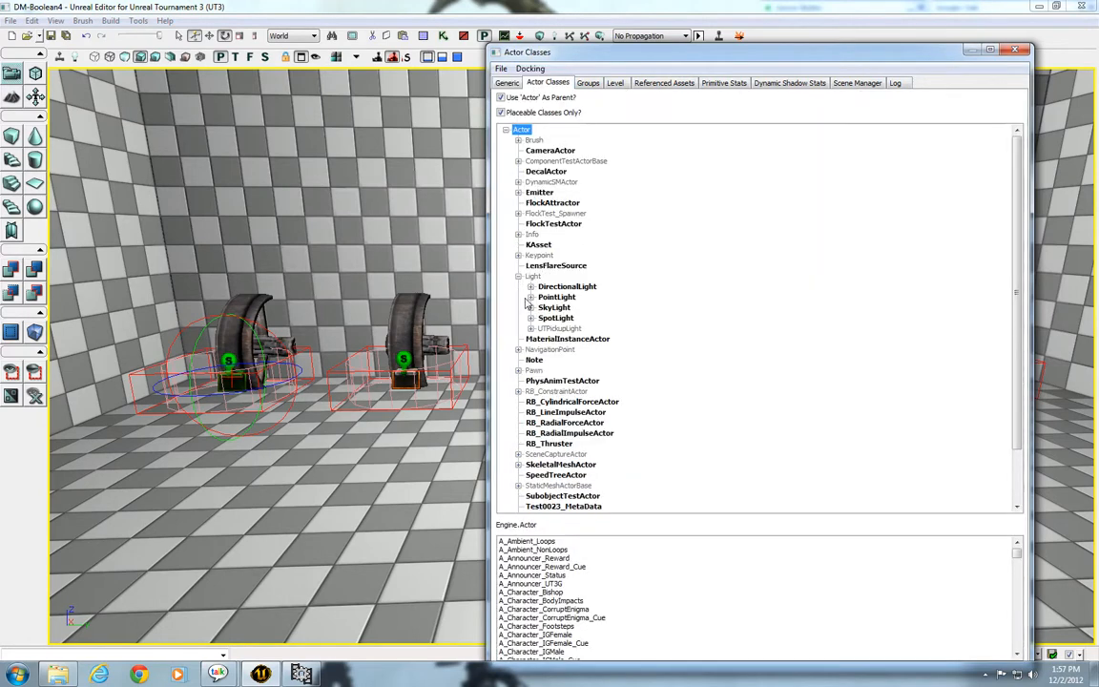
click(530, 297)
click(582, 318)
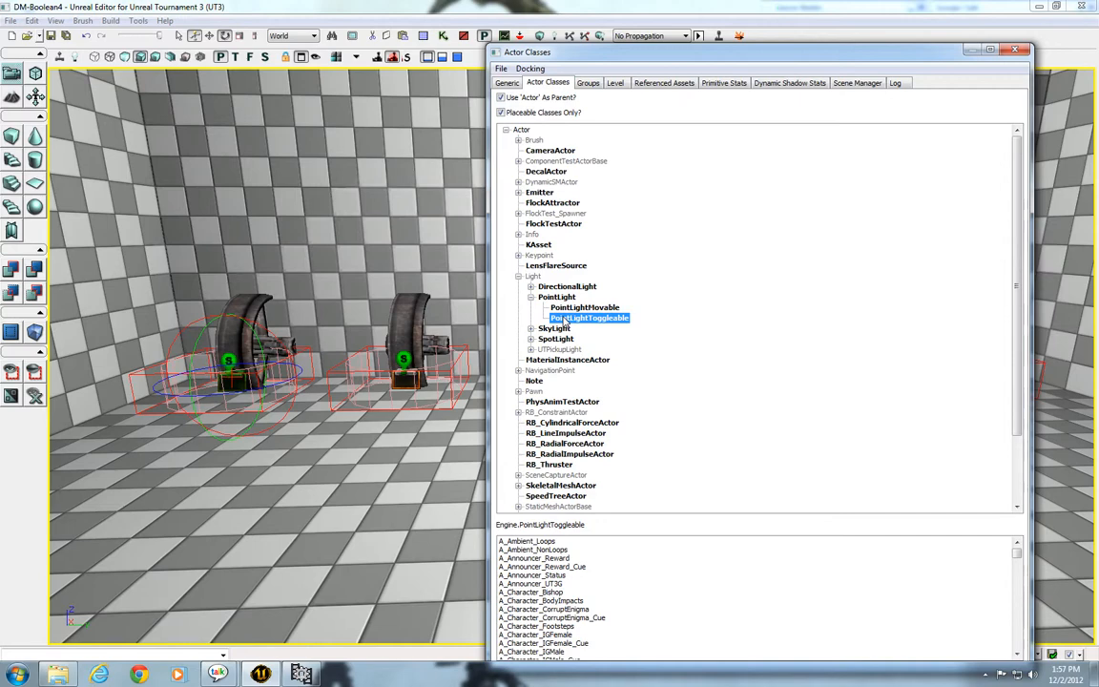
click(1015, 51)
Step: Open the properties of the green light at the second wheel from the left and test its bEnabled option on and off
double_click(402, 360)
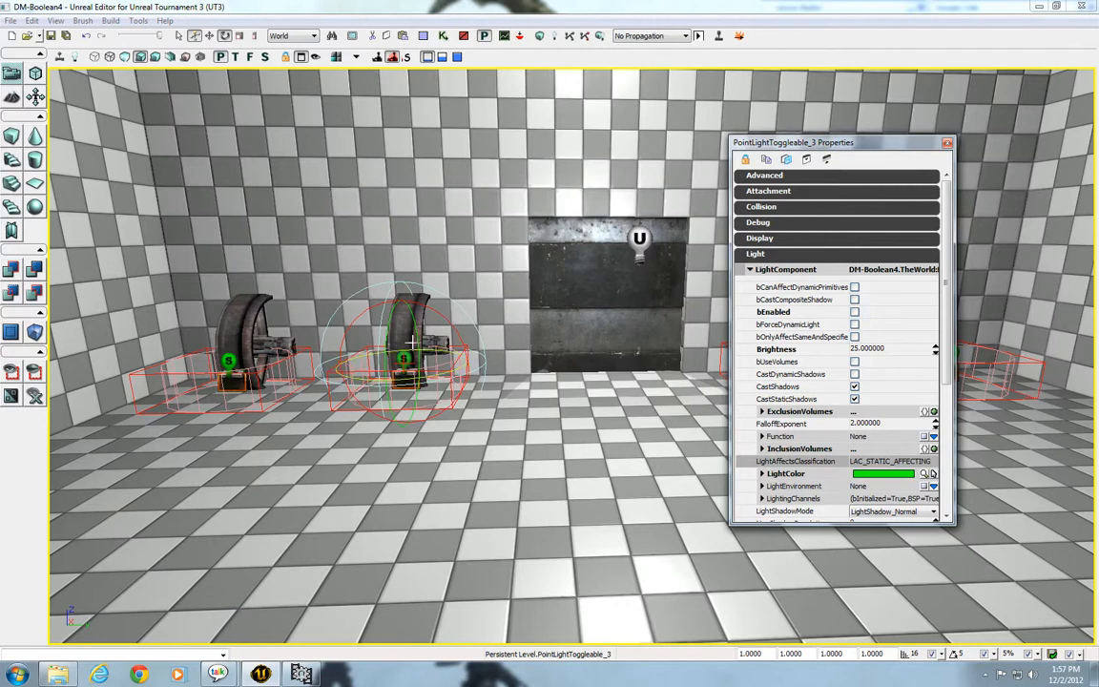
click(853, 312)
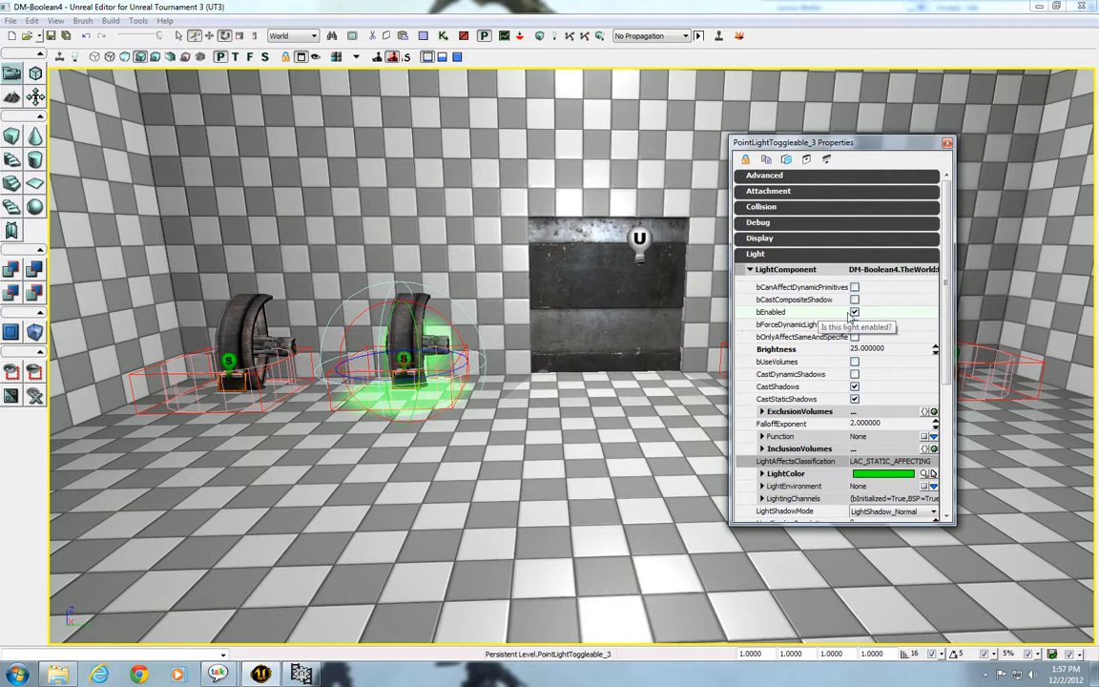
click(853, 312)
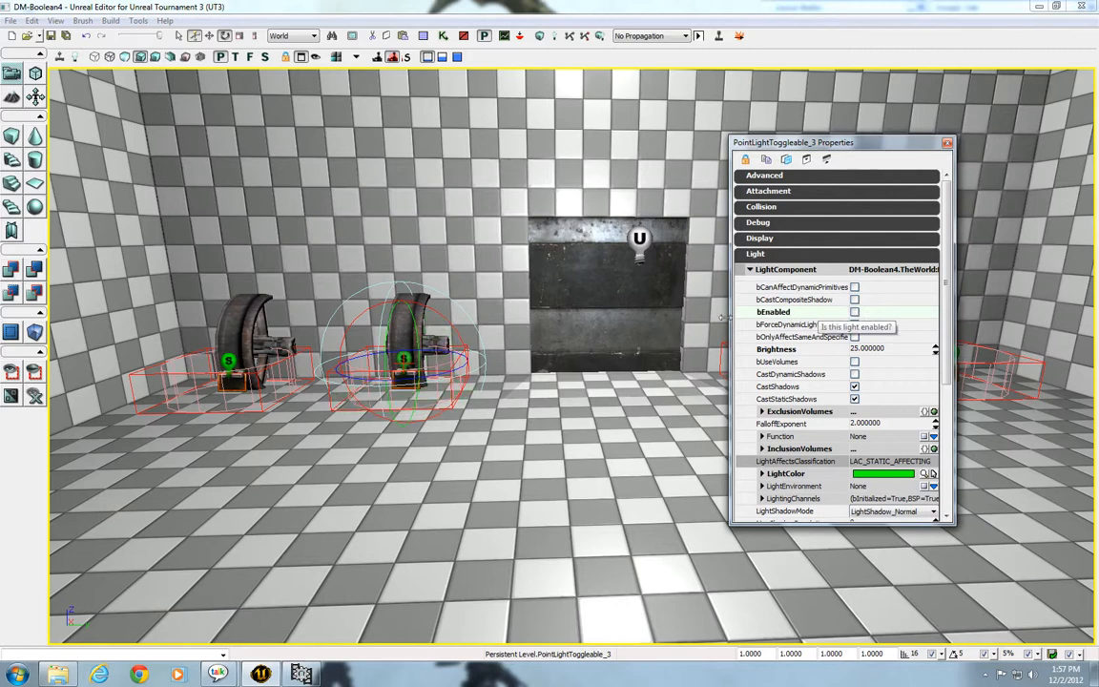
click(402, 361)
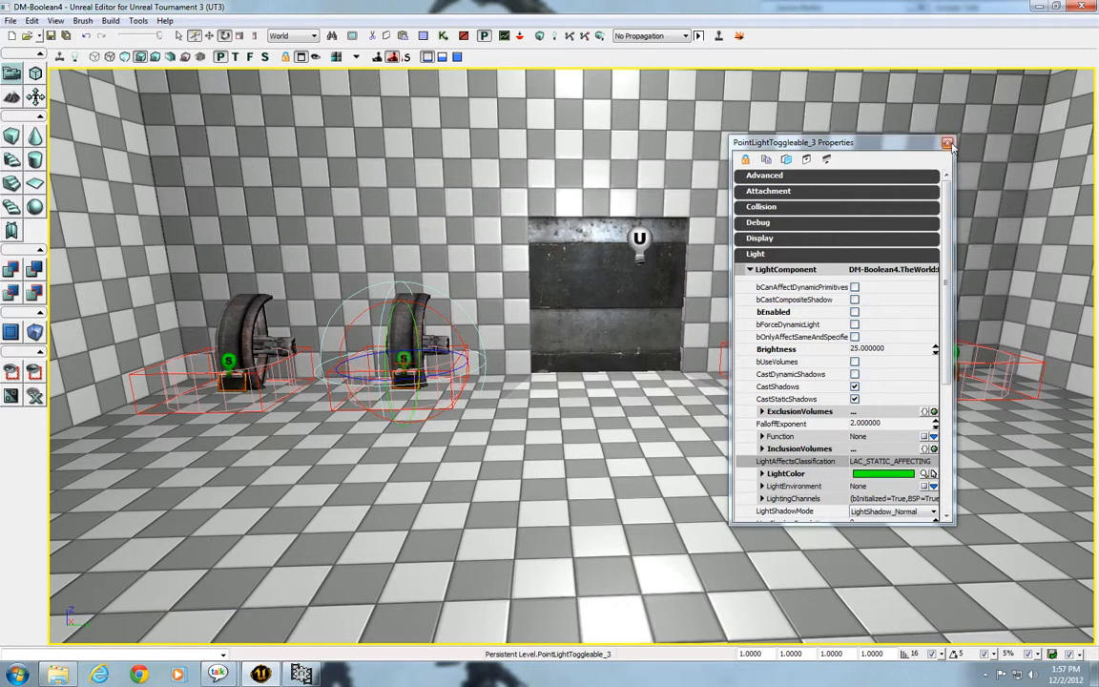
key(Escape)
Step: Select the leftmost wheel mesh in the corner of the room with the rotation widget active
key(Up)
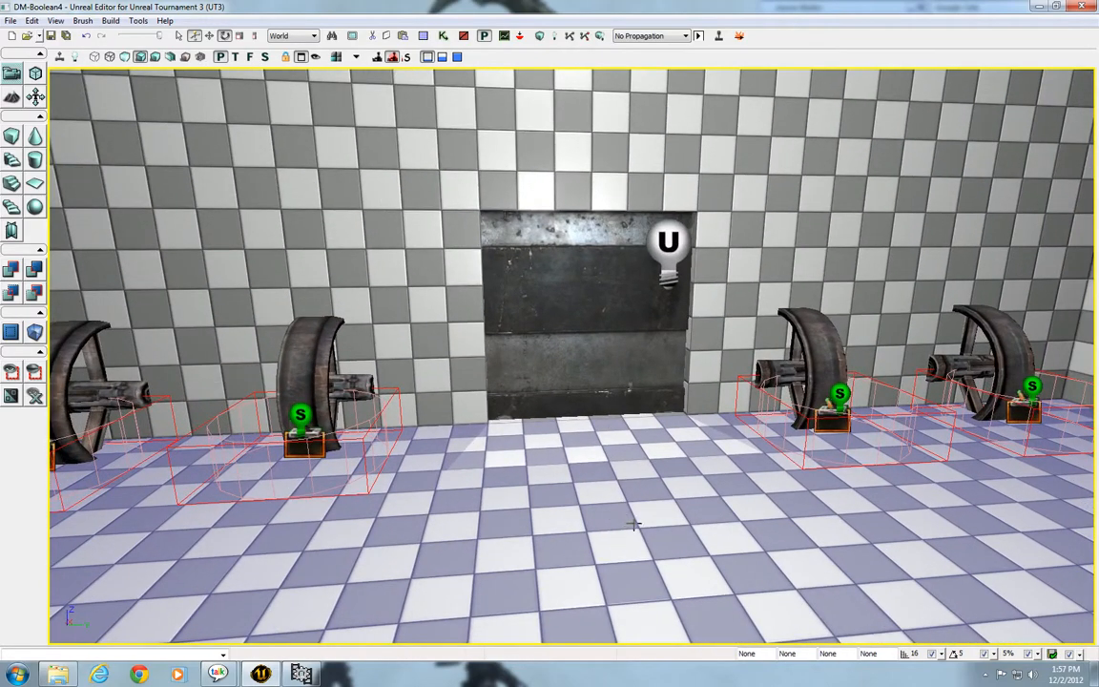
key(Left)
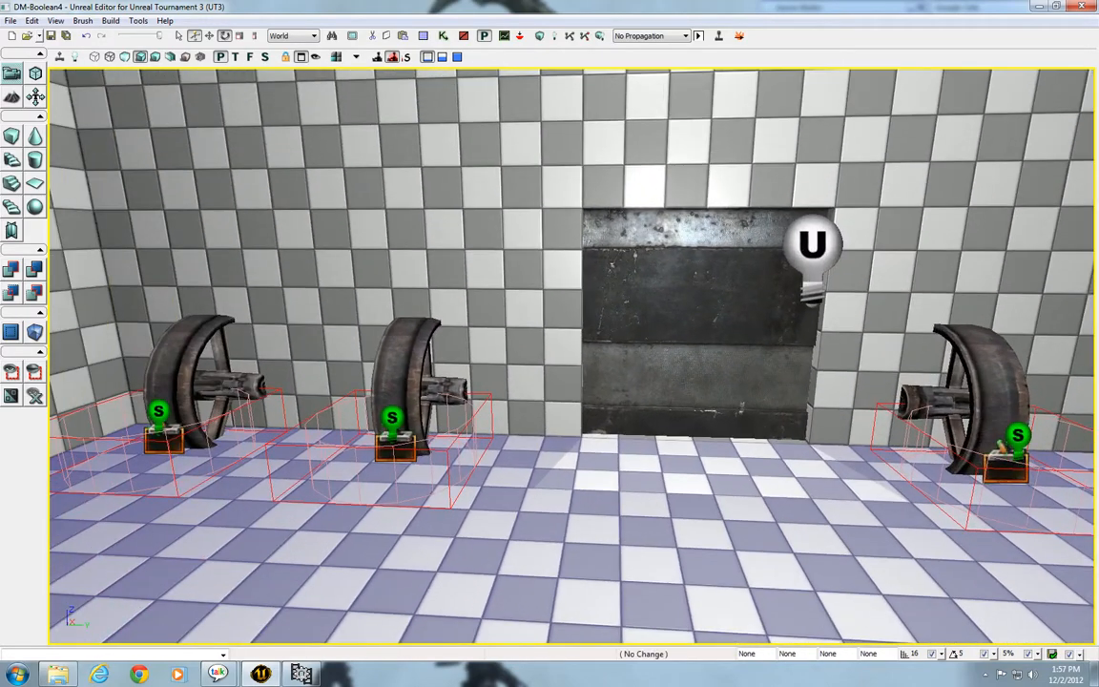
key(Up)
key(Up)
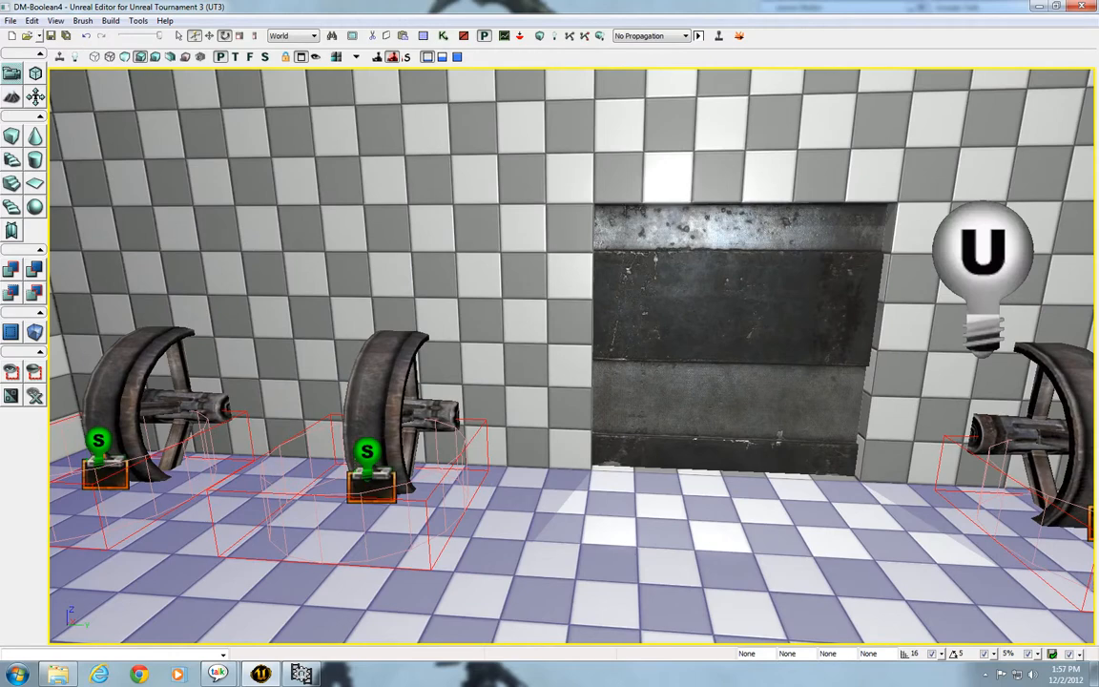
key(Down)
key(Left)
click(363, 334)
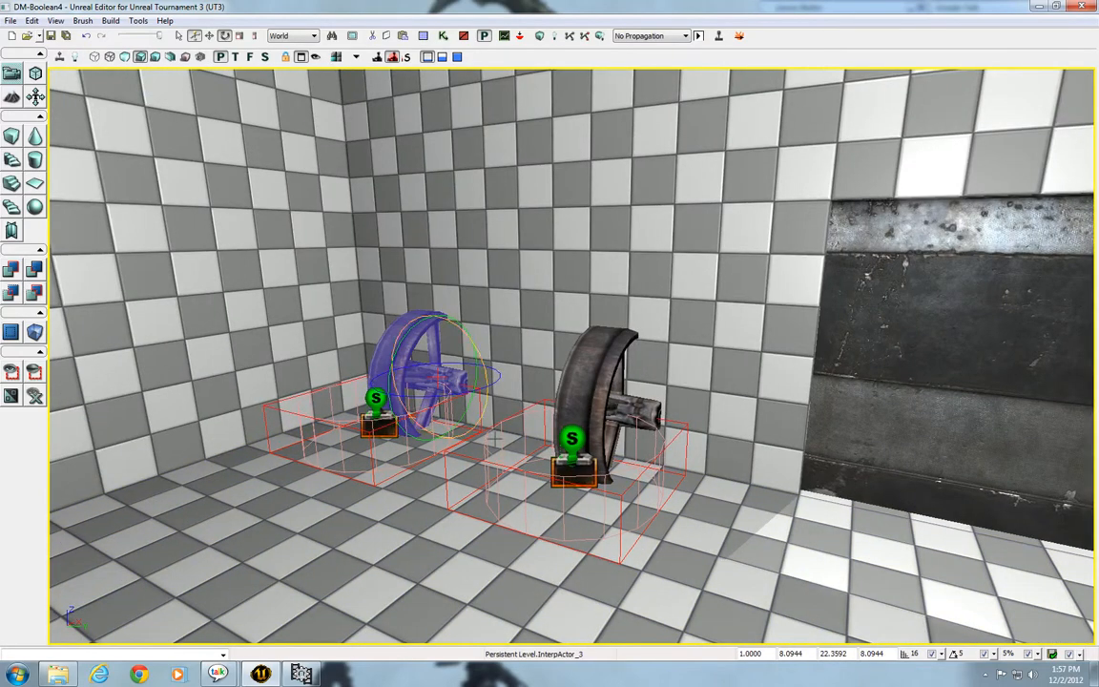
key(space)
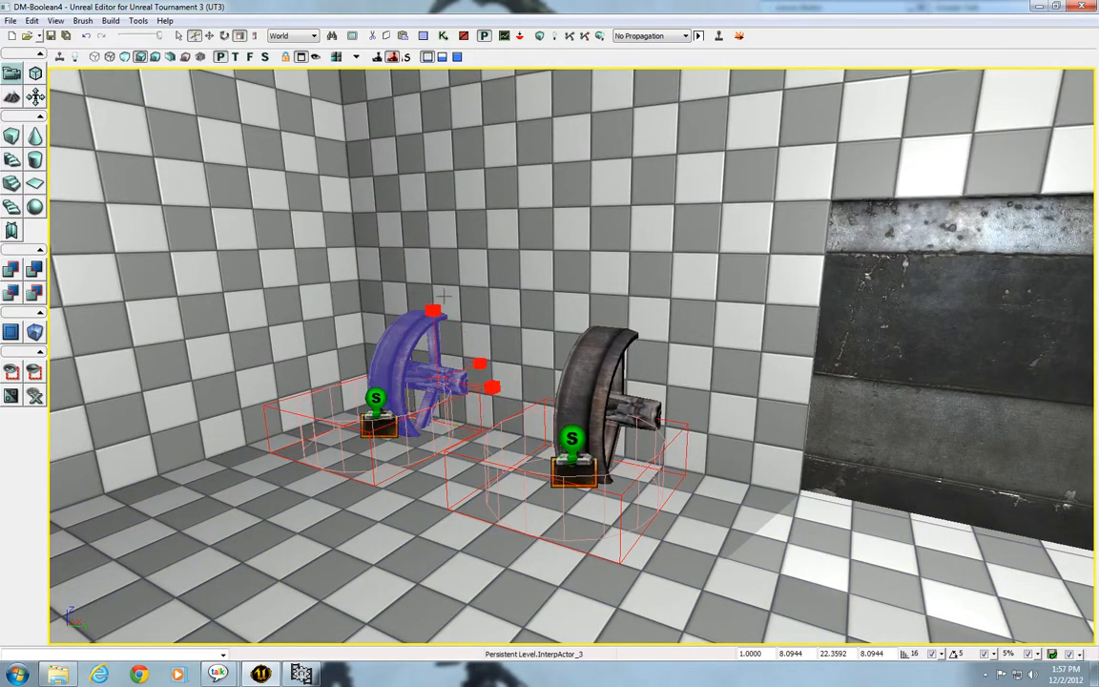
key(space)
key(space)
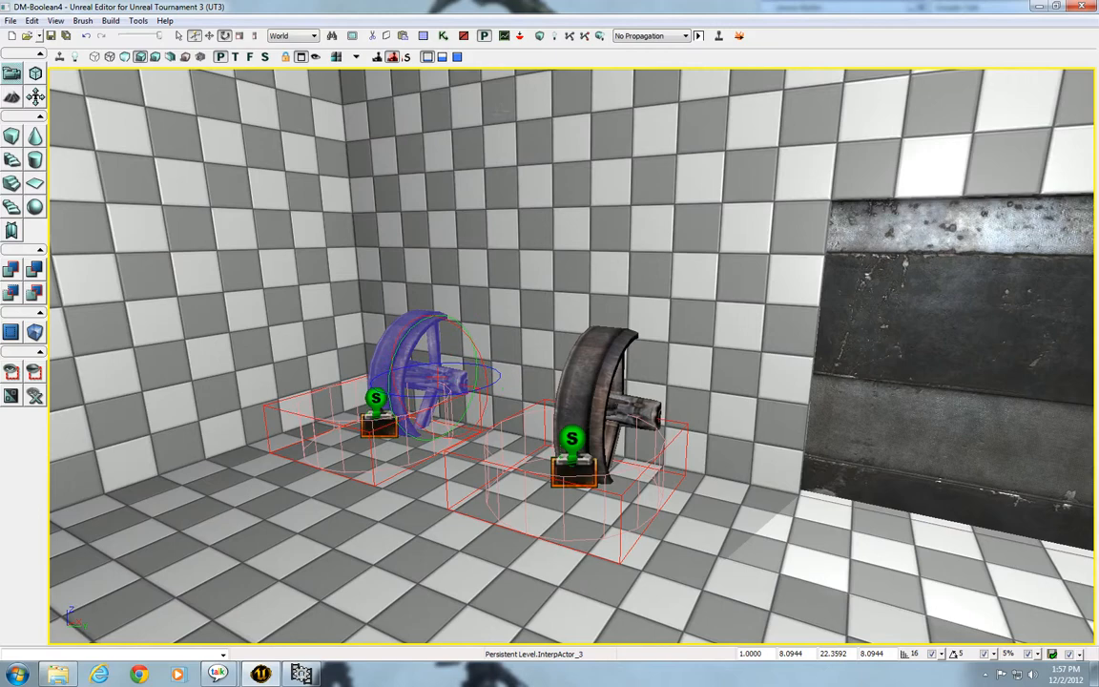
Step: Add a new Matinee node to the level's Kismet sequence and open it for editing
click(443, 36)
right_click(658, 239)
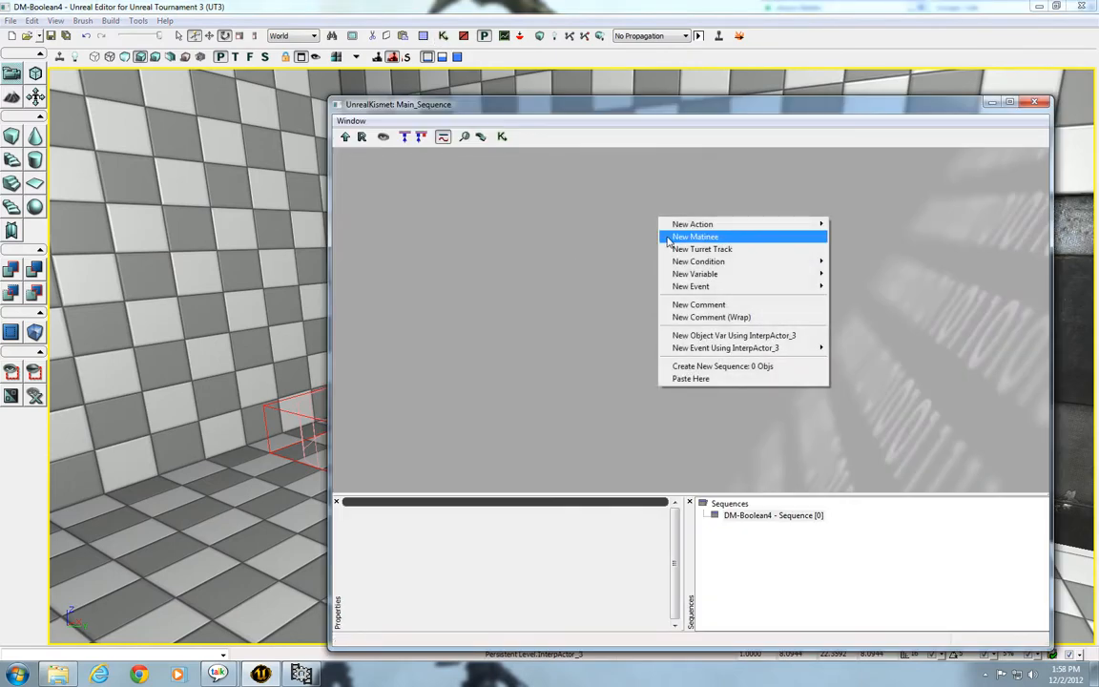
click(694, 236)
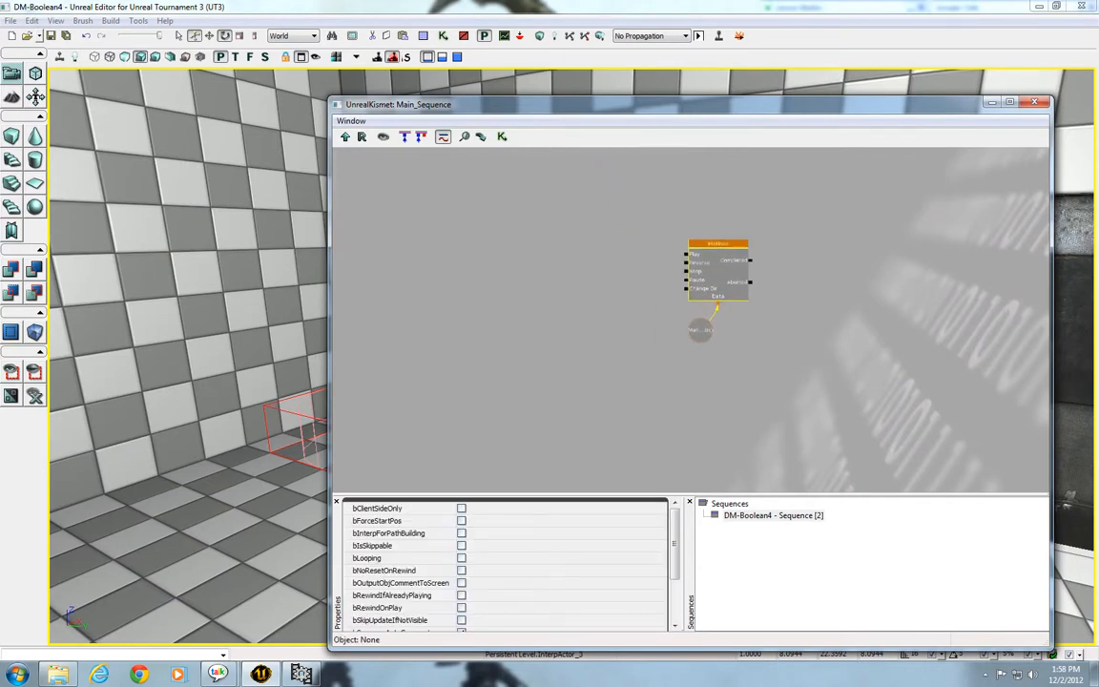
scroll(710, 300, up, 1)
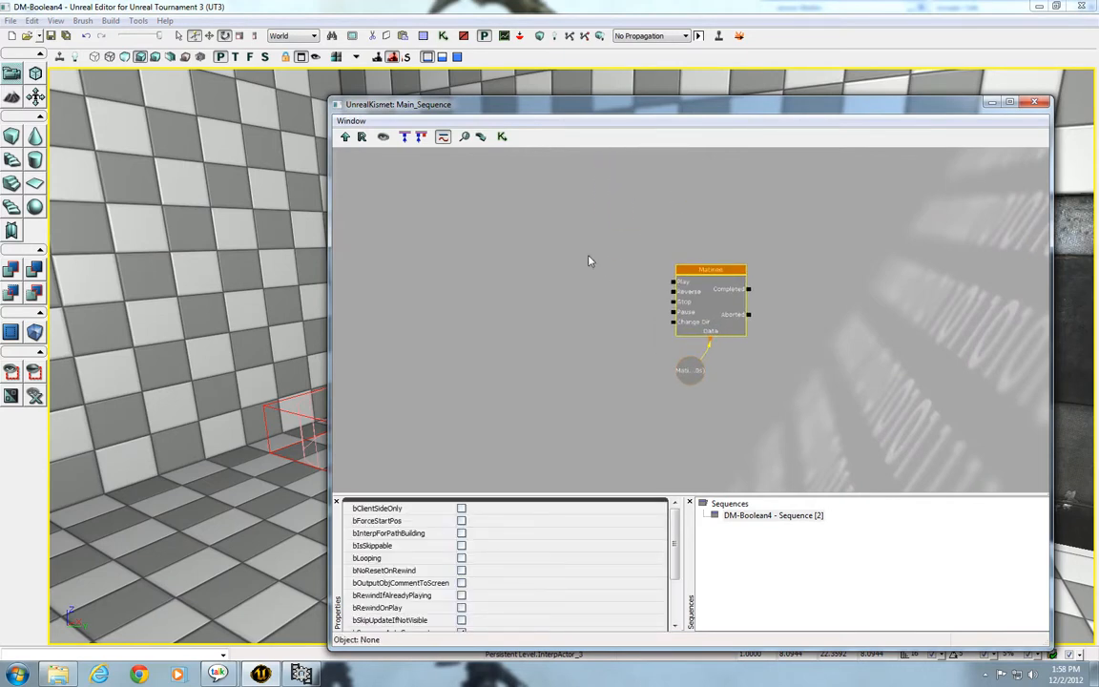
double_click(706, 282)
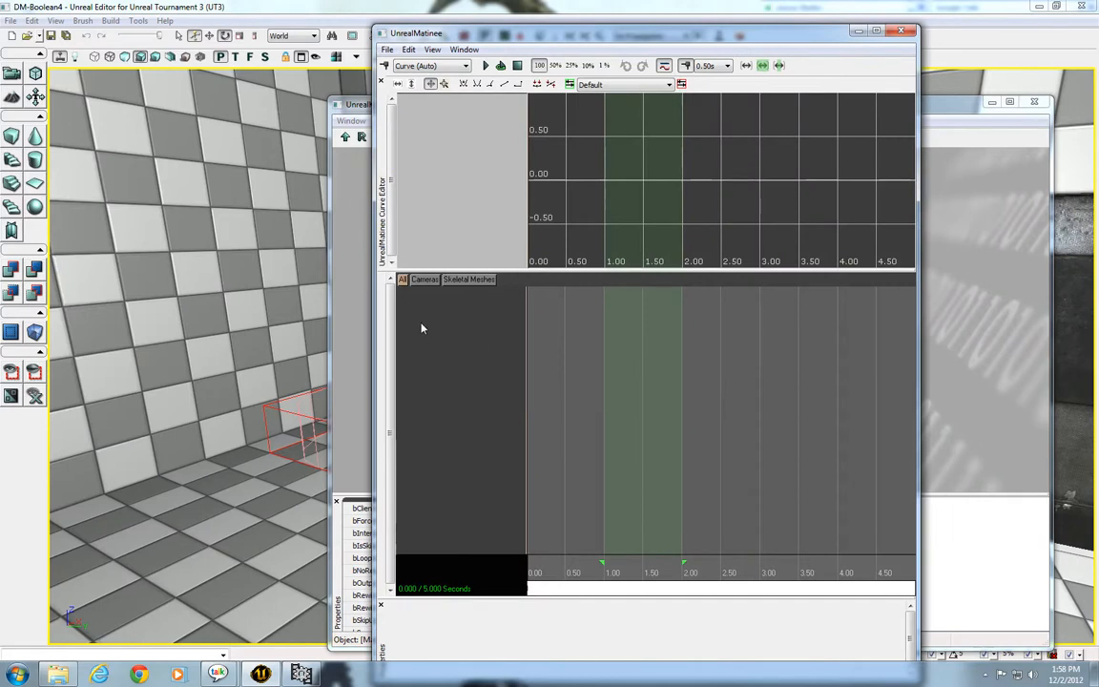
Step: Add an empty group named Wheel01 for the selected wheel and give it a movement track
right_click(420, 307)
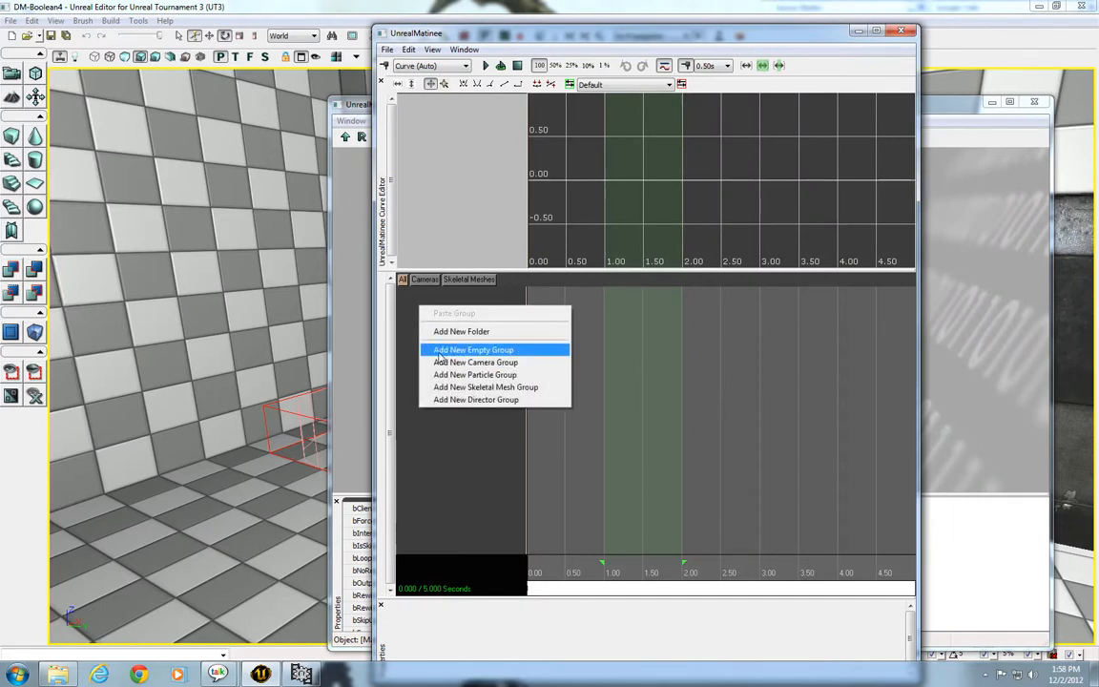
click(439, 354)
text(Wheel01)
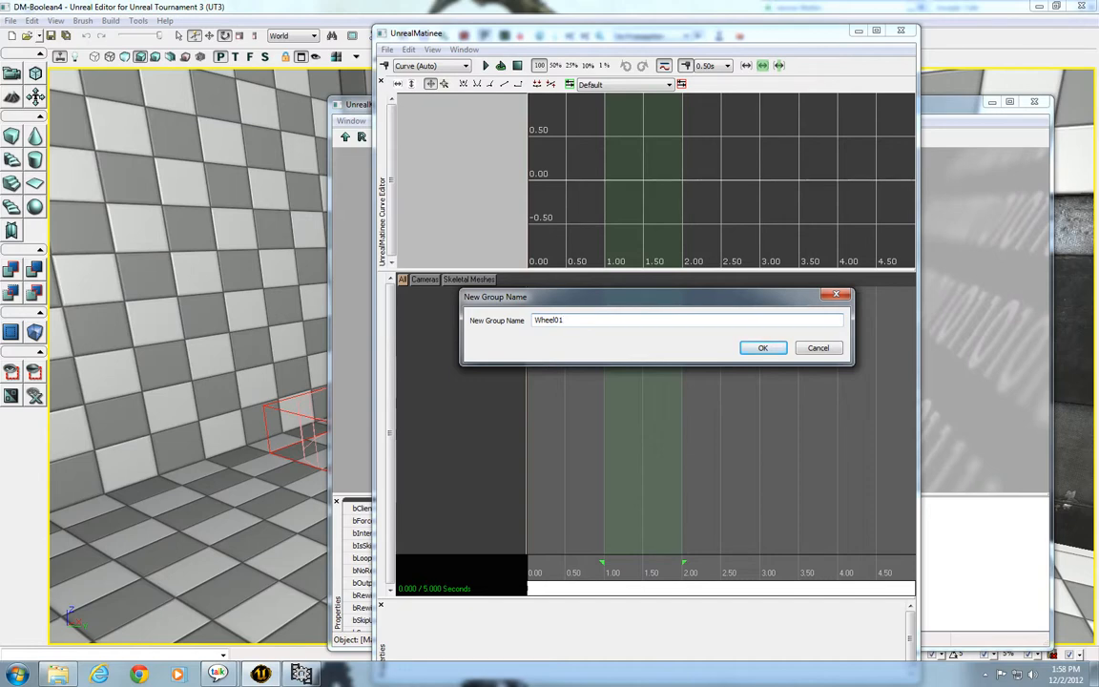
key(Return)
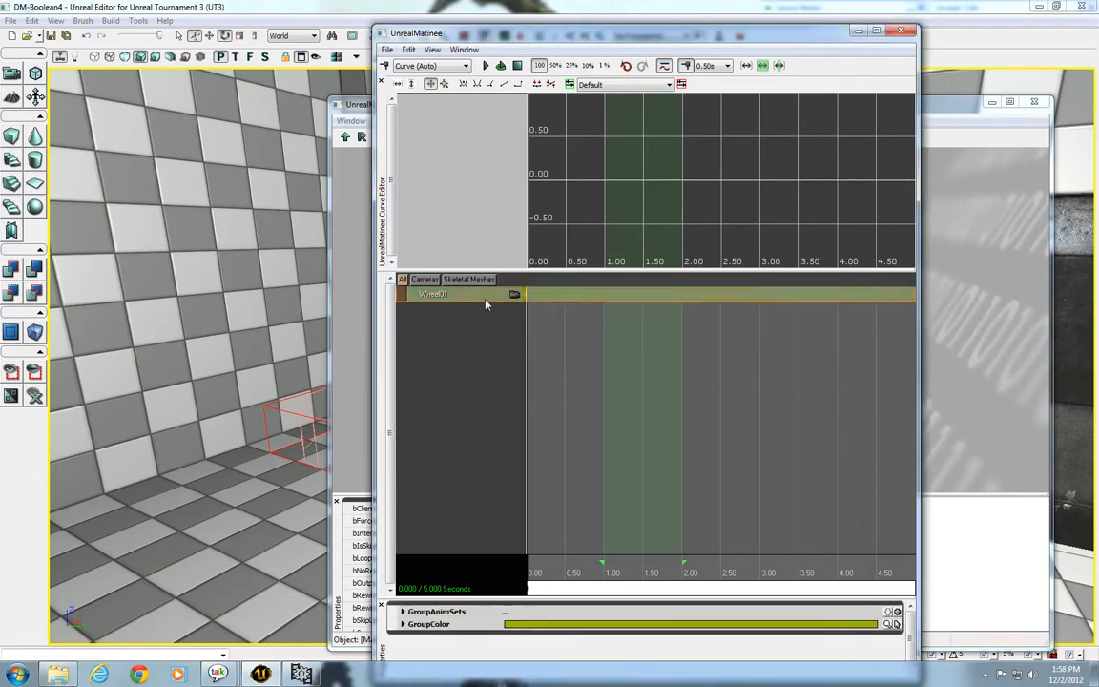
right_click(462, 300)
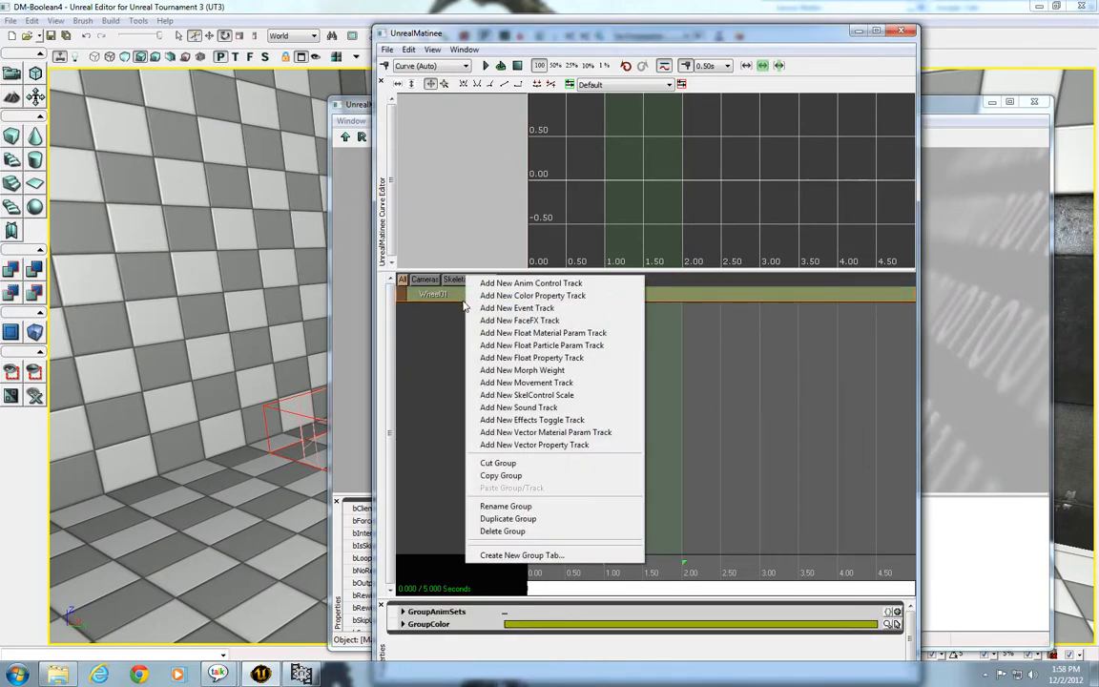
click(506, 385)
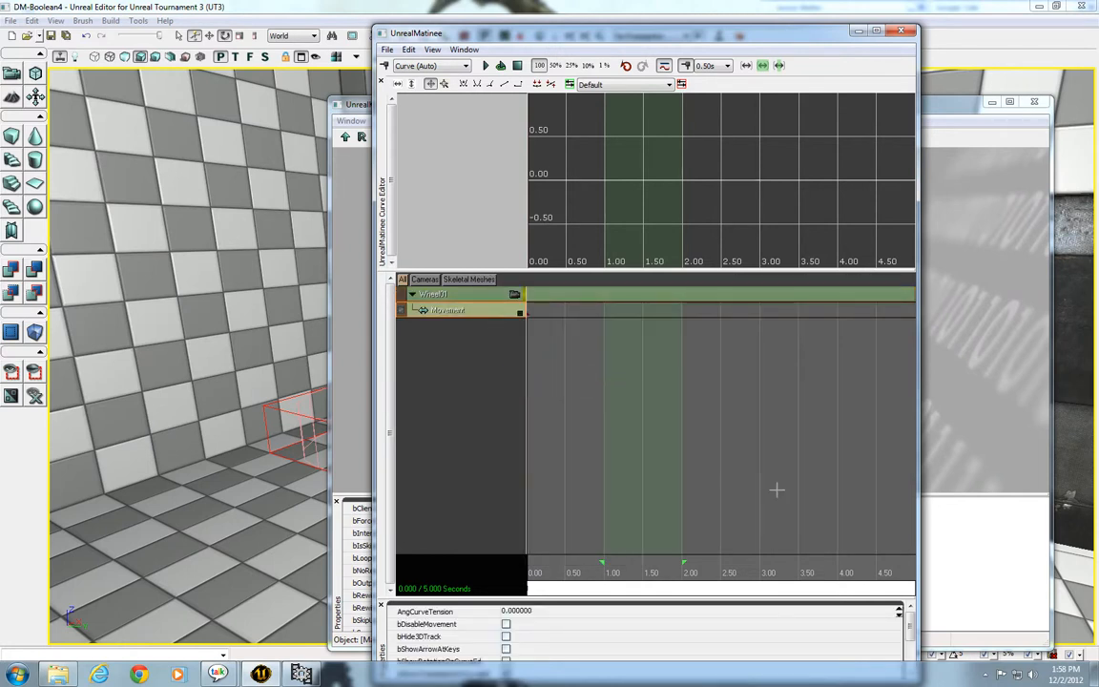
Step: Shorten the Matinee sequence to 1 second and fit the loop section from 0.00 to 1.00
scroll(777, 489, down, 2)
drag(776, 489, 630, 467)
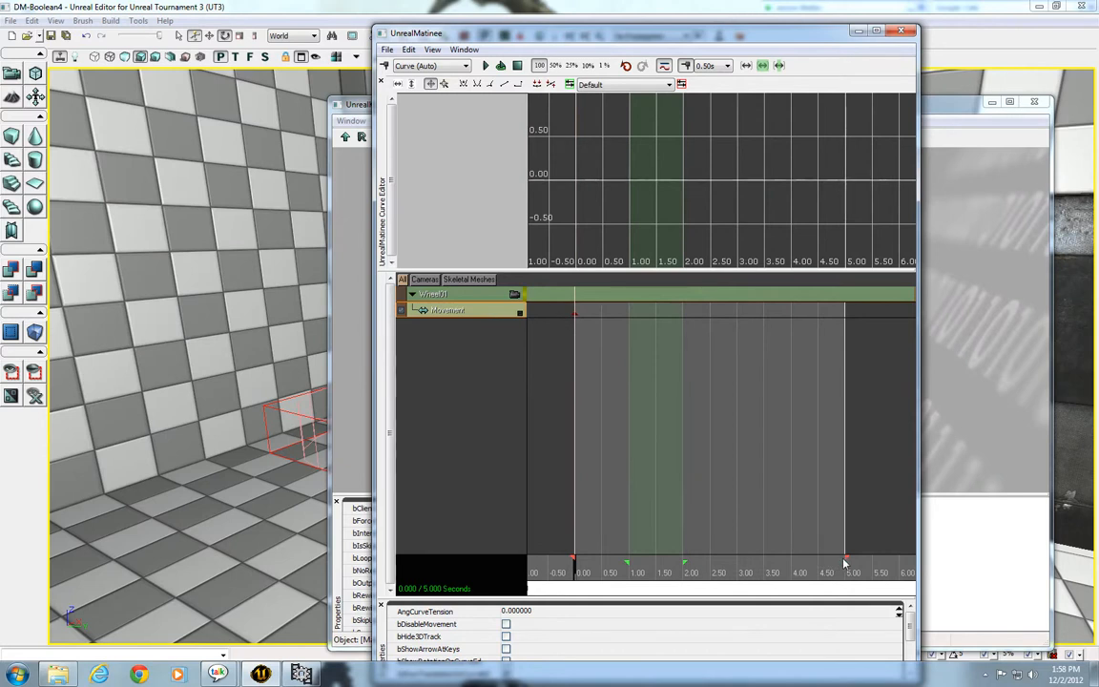
mouse_move(847, 563)
mouse_down()
mouse_move(626, 571)
mouse_move(563, 559)
mouse_up()
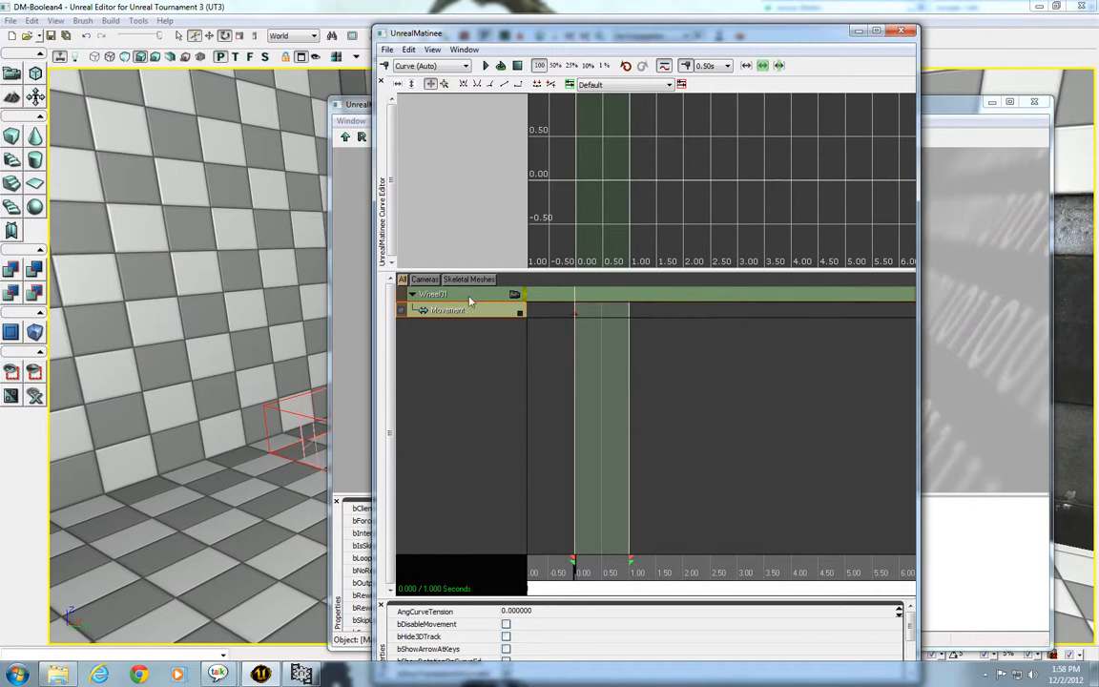
Step: Key a rotation of the leftmost wheel at 1.00 s on the Wheel01 movement track and close the Matinee editor
drag(556, 33, 644, 31)
drag(229, 400, 257, 320)
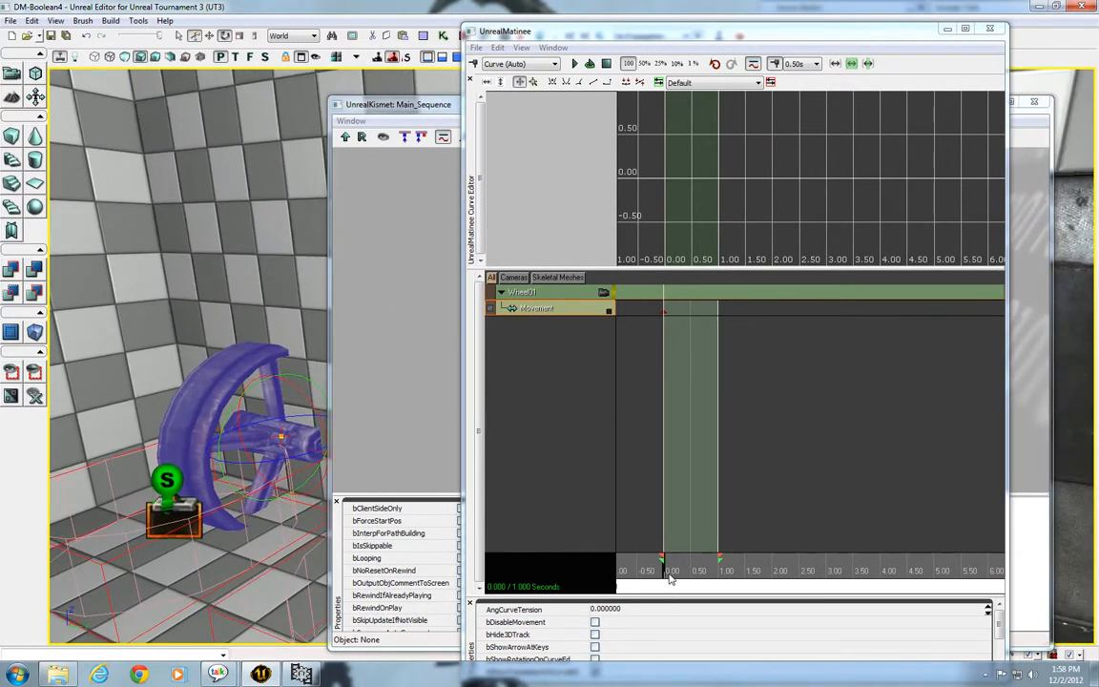
drag(665, 583, 727, 579)
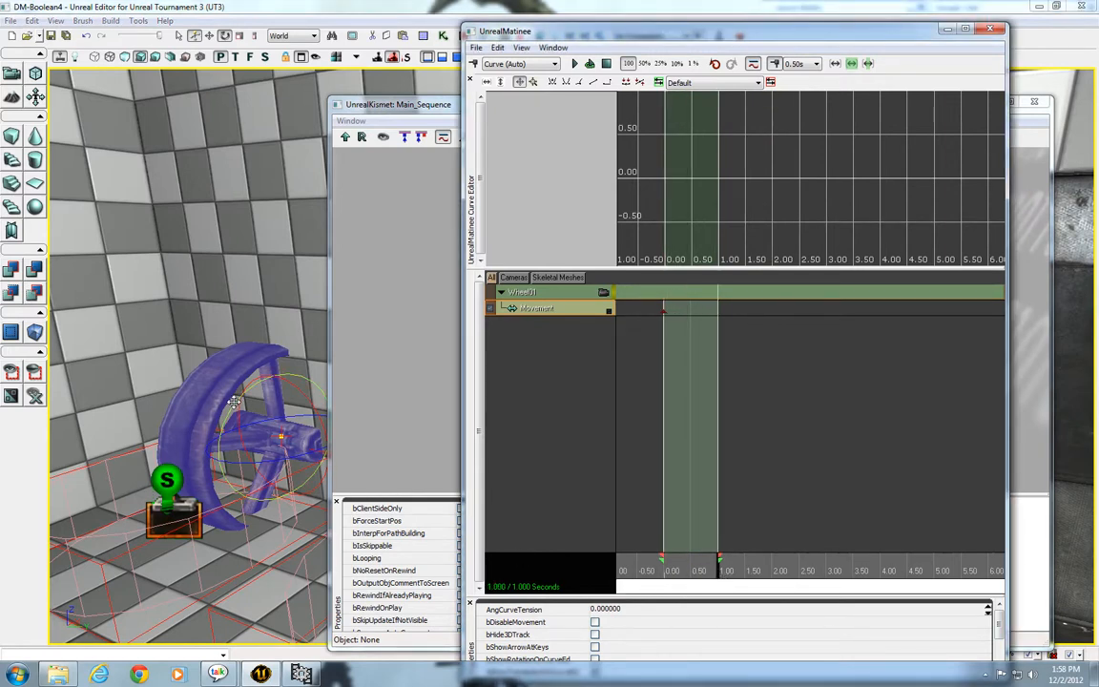
drag(233, 404, 233, 324)
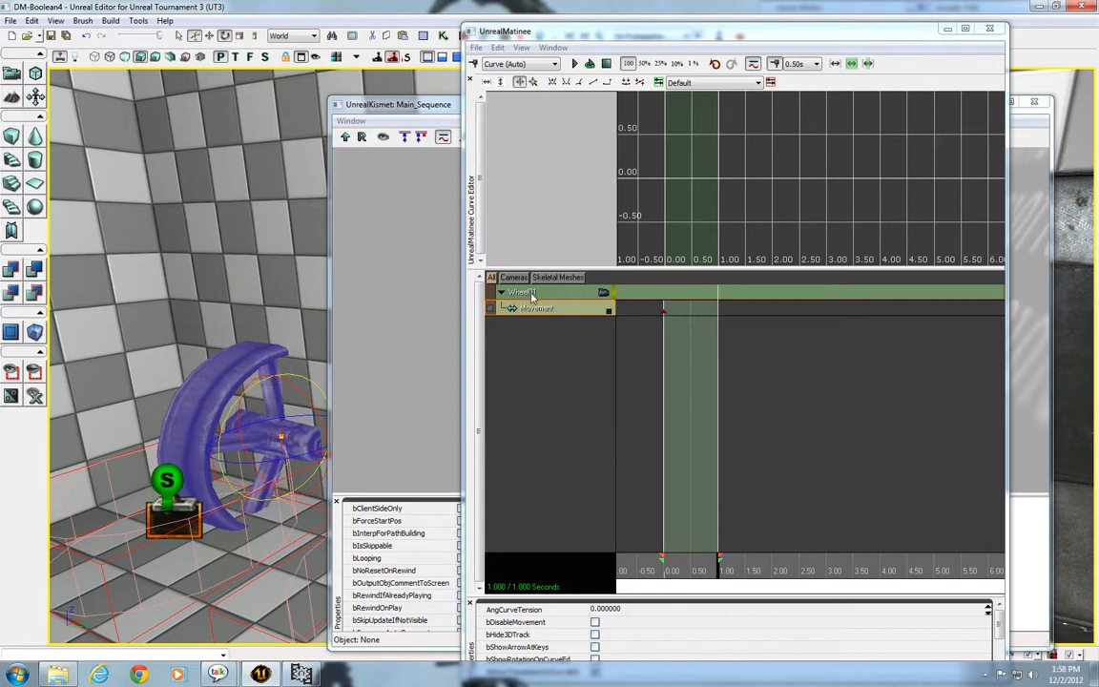
click(560, 310)
key(Return)
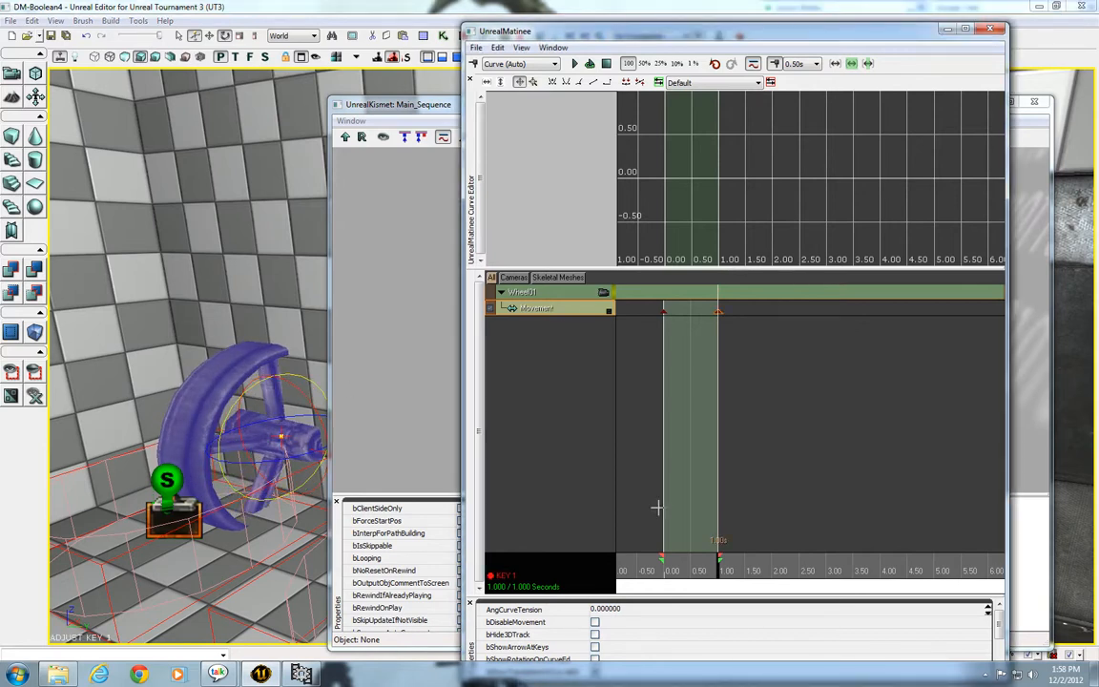
mouse_move(719, 572)
mouse_down()
mouse_move(648, 567)
mouse_move(703, 560)
mouse_move(610, 548)
mouse_move(753, 544)
mouse_move(584, 544)
mouse_up()
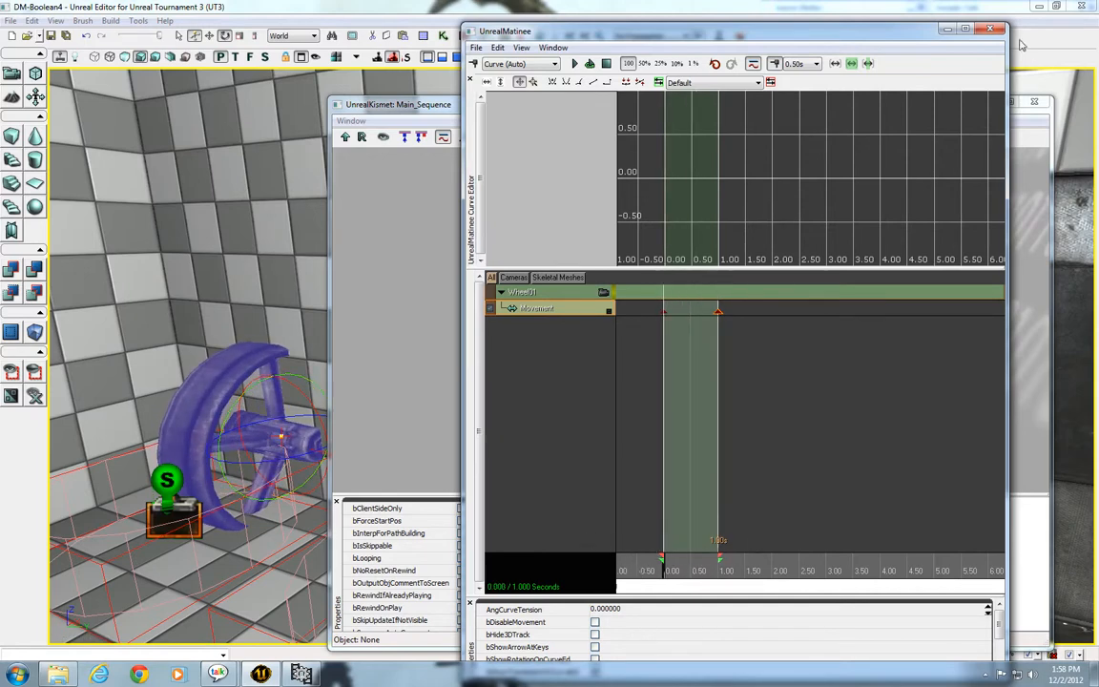
click(992, 30)
Step: Add a Used event to the Kismet sequence for the trigger beside the leftmost wheel
click(521, 381)
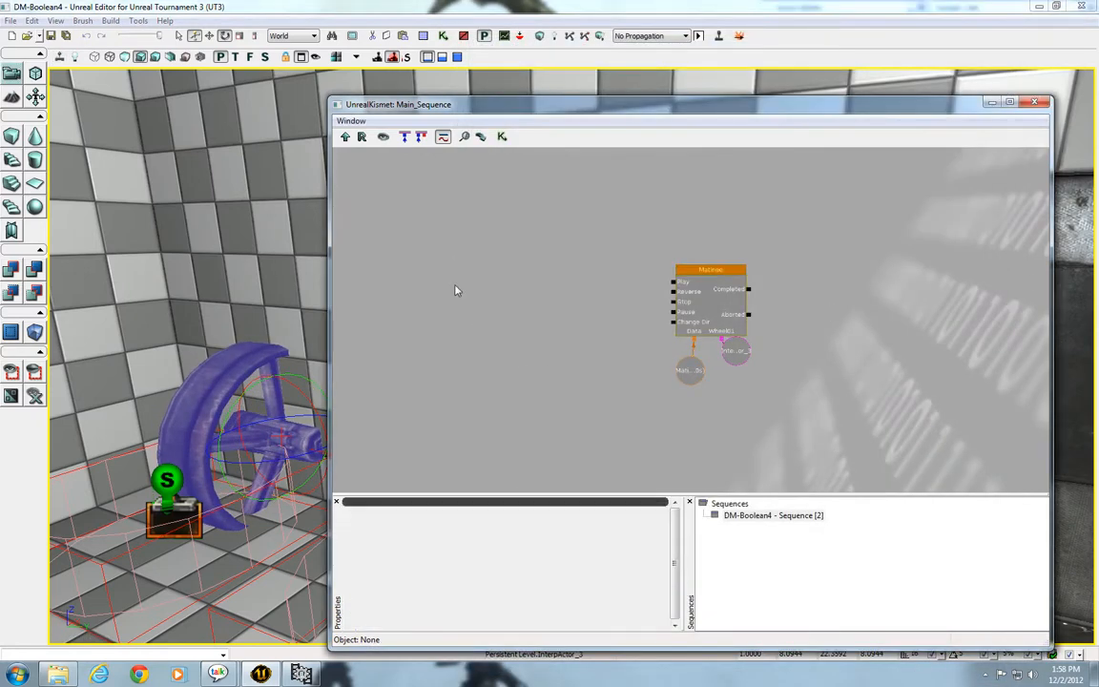
click(176, 527)
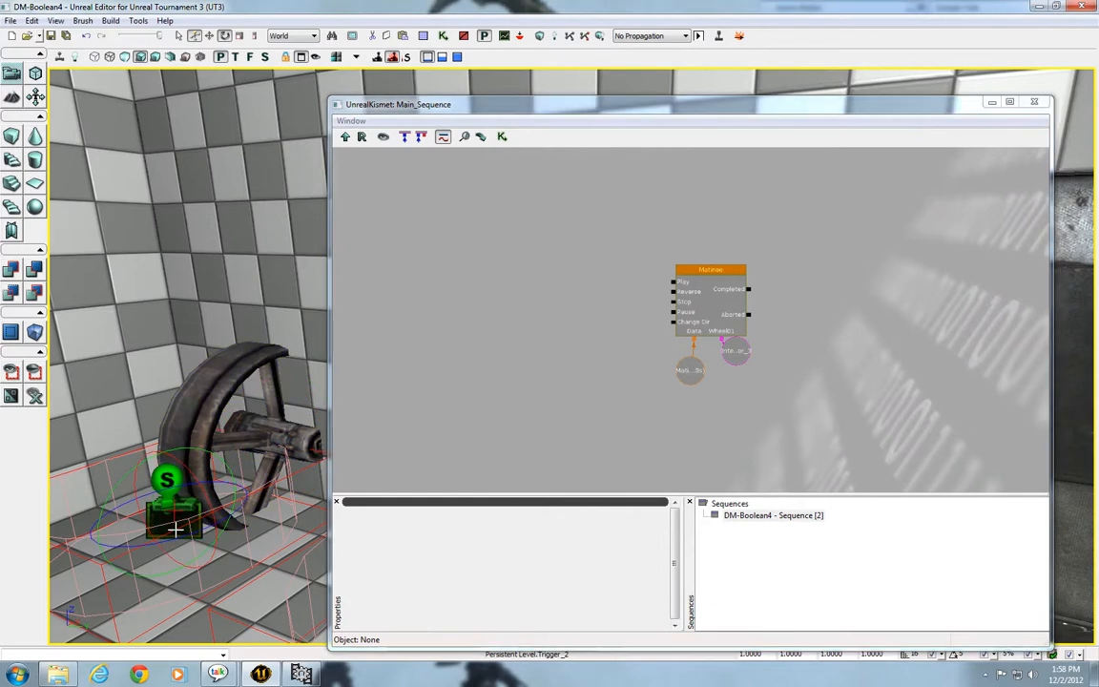
right_click(428, 279)
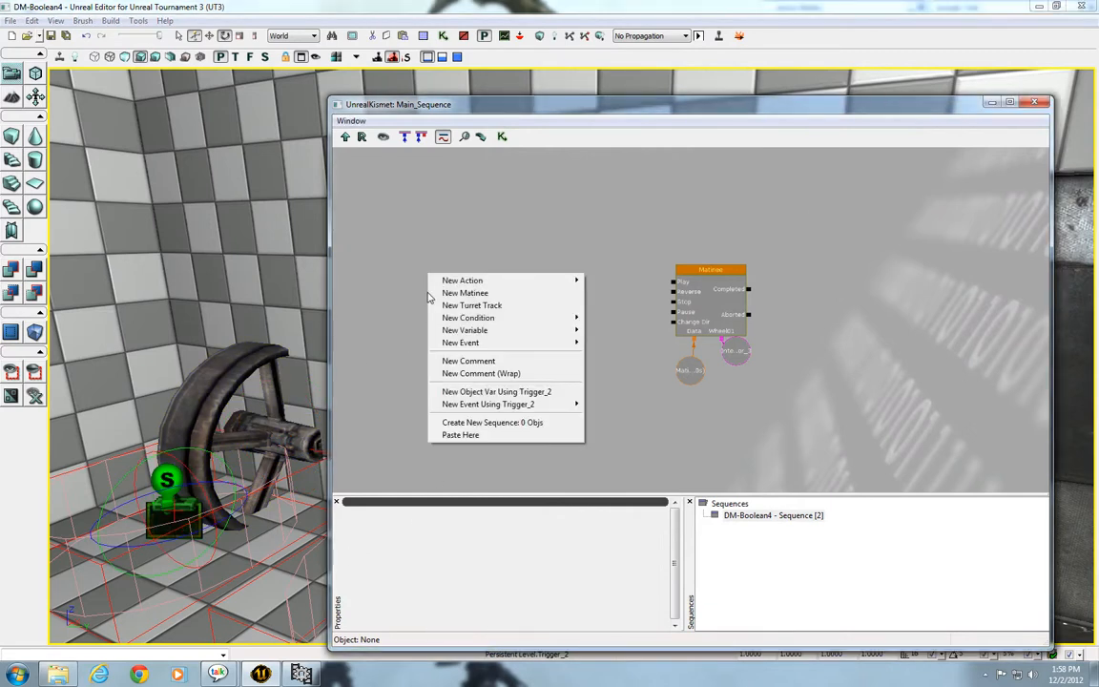
mouse_move(445, 408)
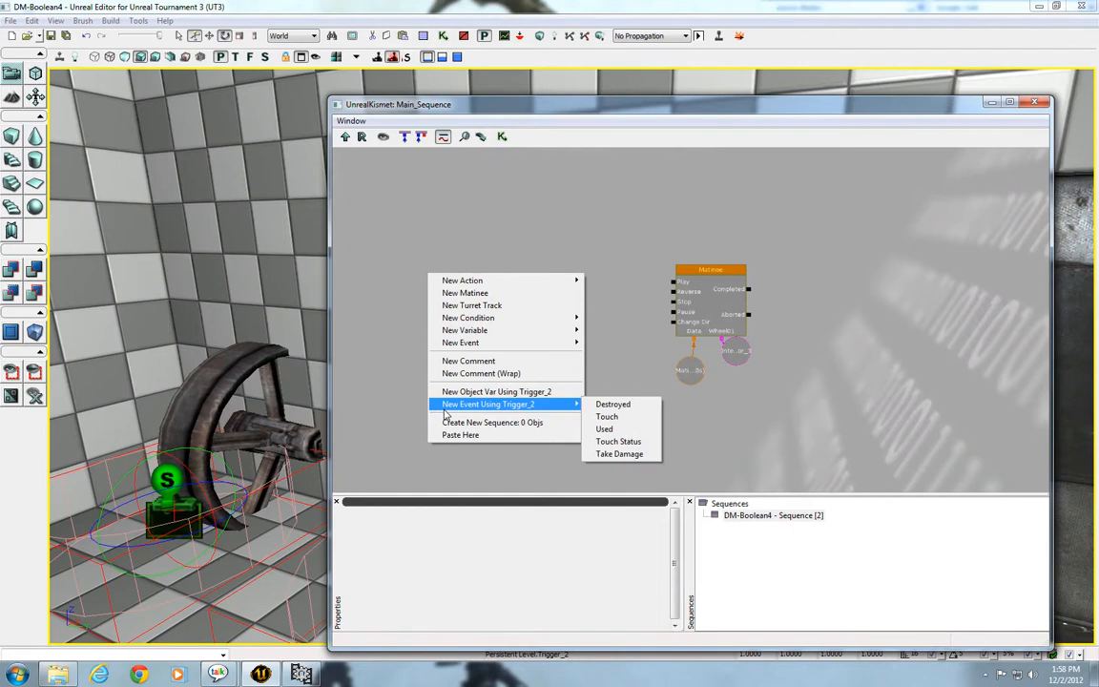
click(605, 430)
click(550, 392)
click(469, 327)
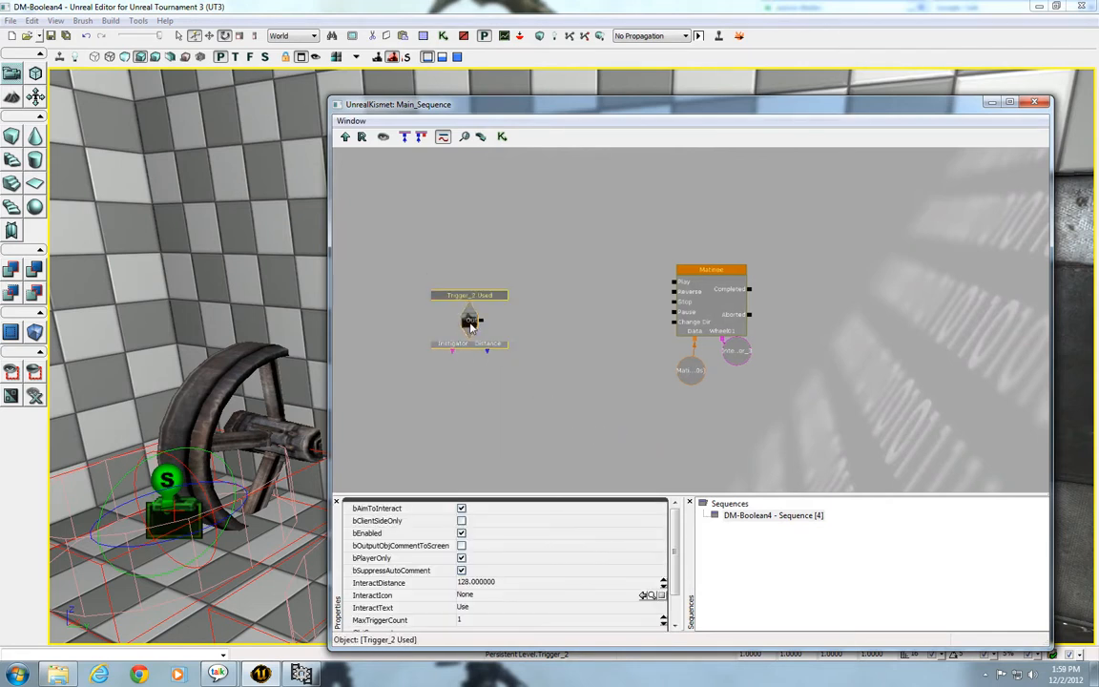
Step: Connect the Trigger_2 Used event's output to the Matinee node's Play input
drag(489, 370, 515, 339)
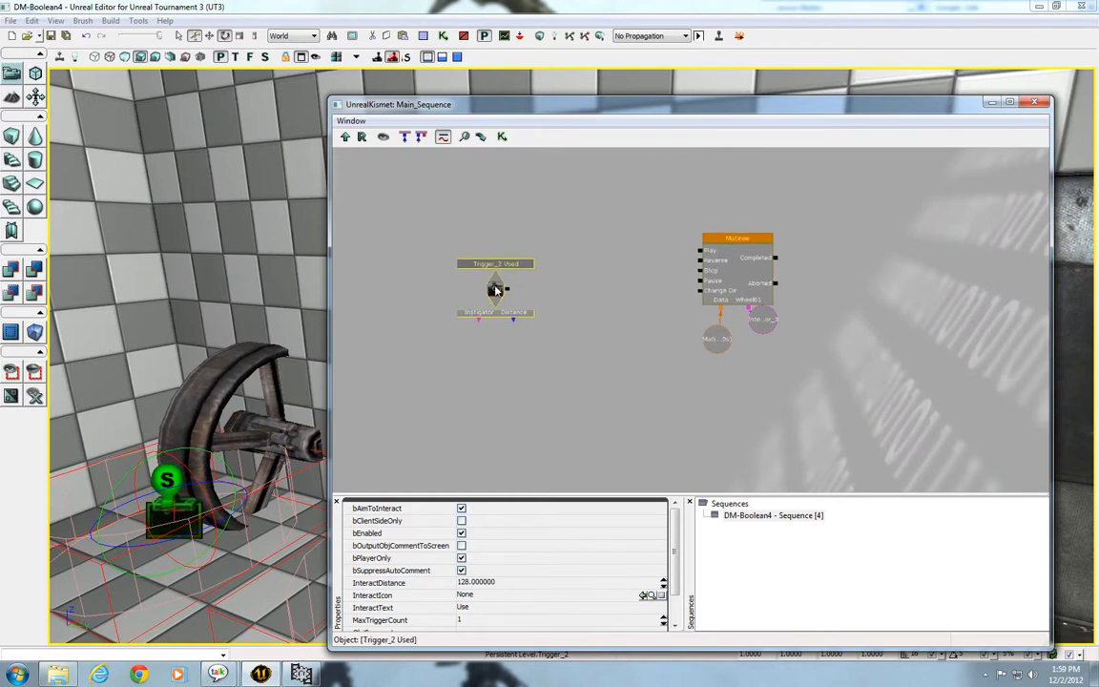
drag(505, 288, 700, 250)
click(749, 288)
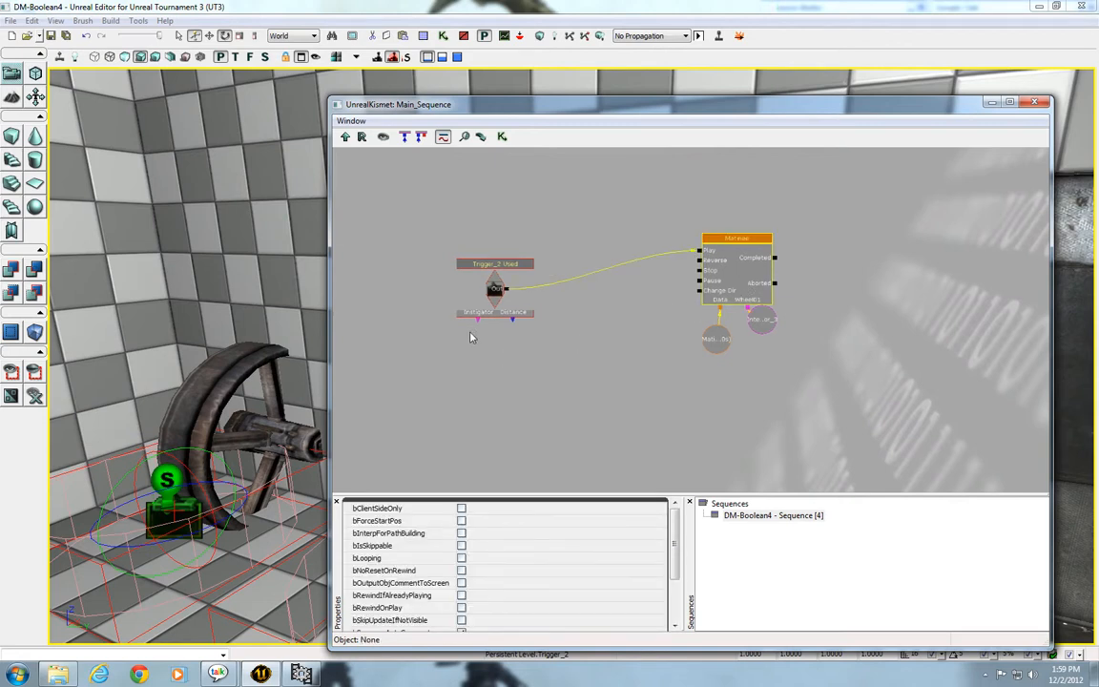
Step: Set the Trigger_2 Used event's MaxTriggerCount to 0 and disable its bAimToInteract option
click(499, 313)
ctrl+drag(499, 313, 488, 269)
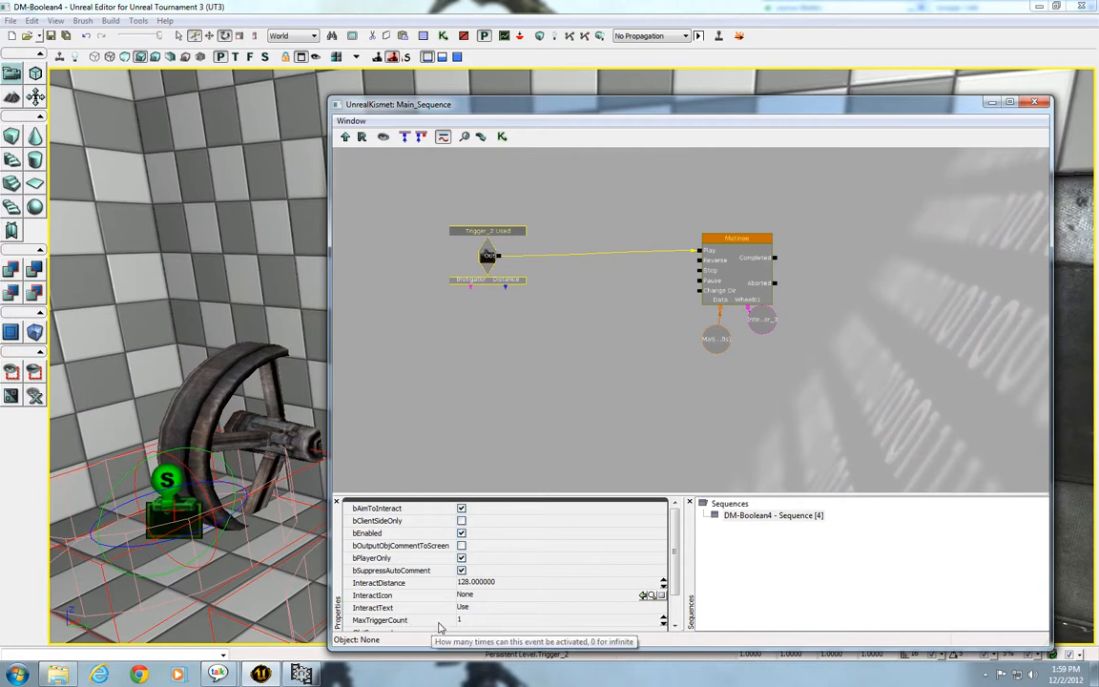
click(482, 624)
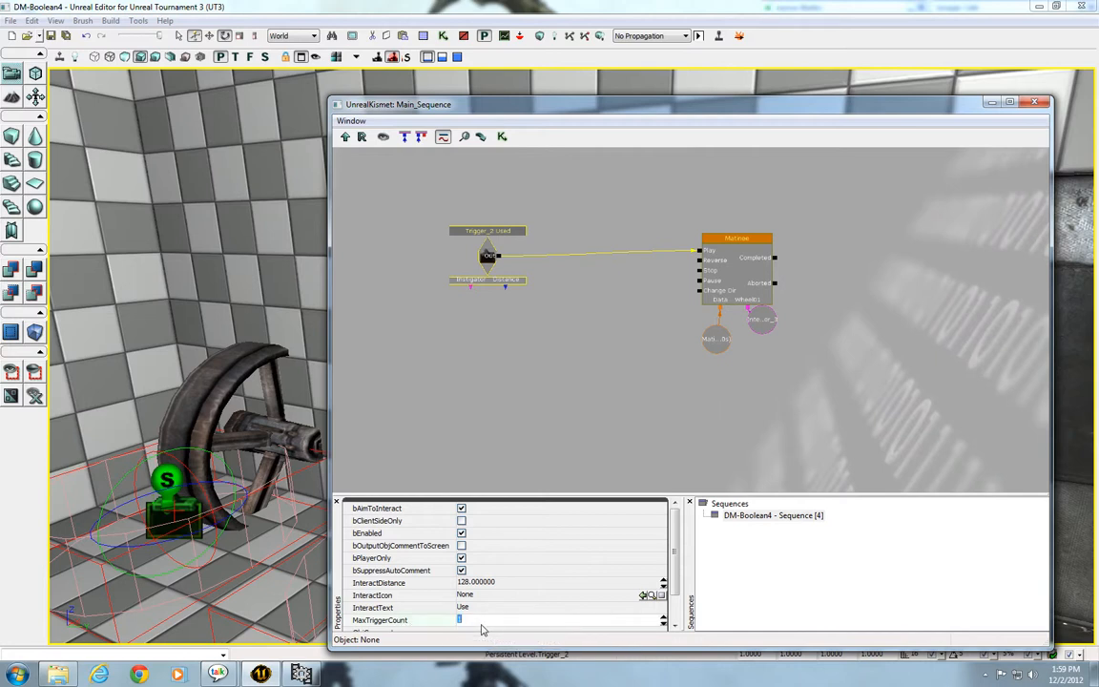
text(0)
key(Return)
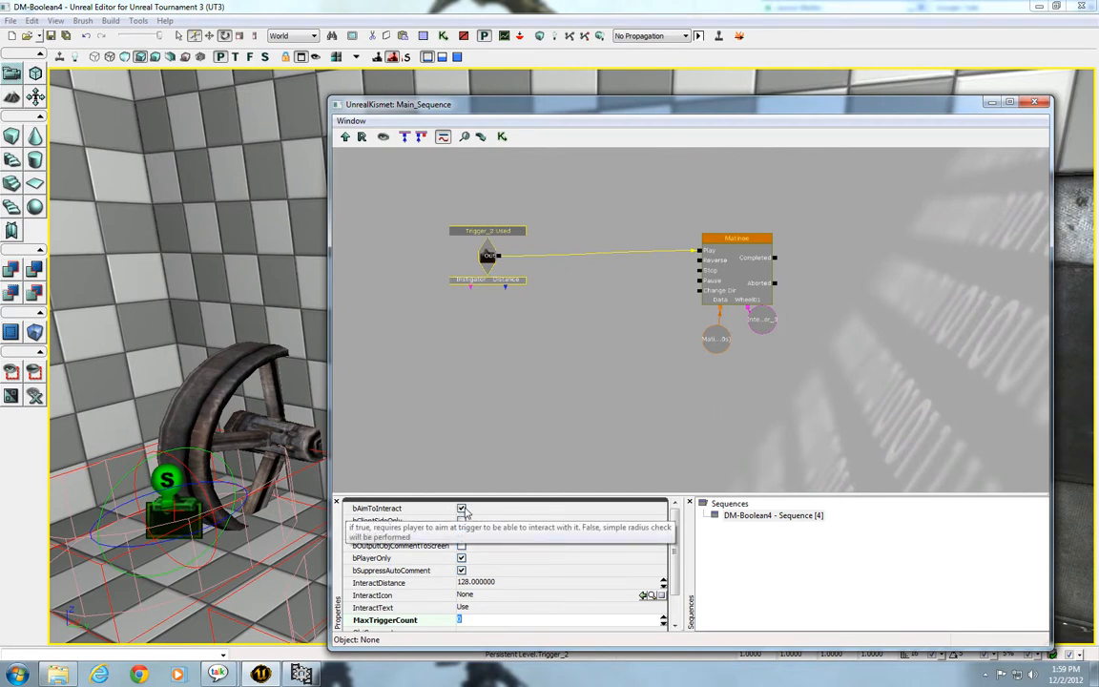
click(461, 508)
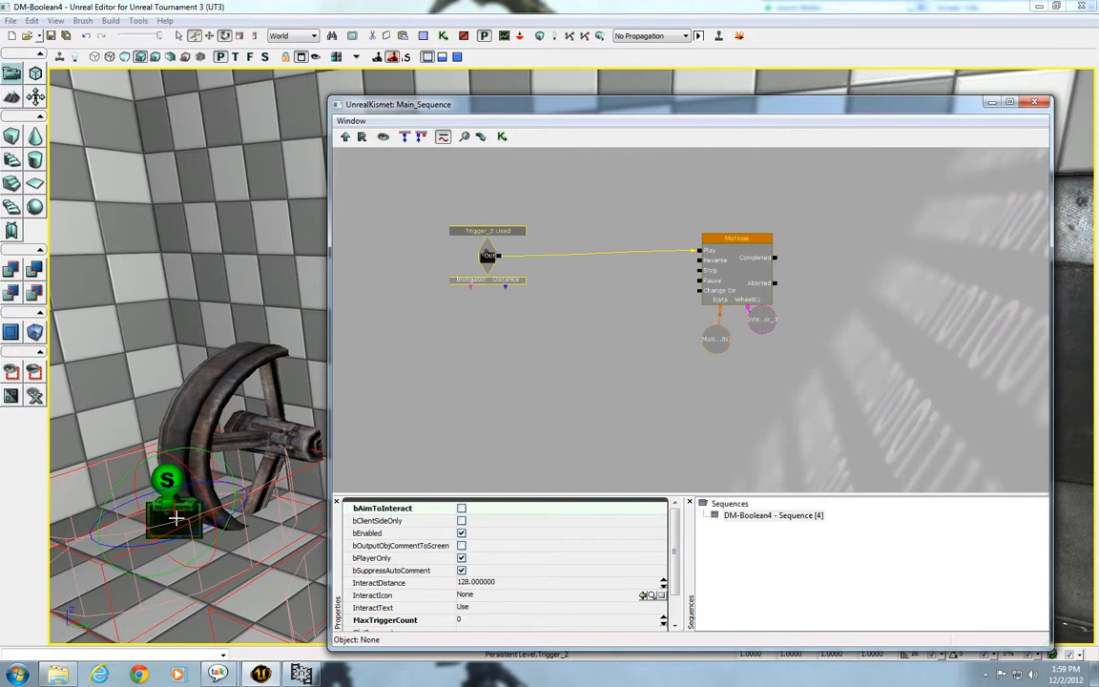
Step: Enable bNoResetOnRewind and bRewindOnPlay on the Matinee node and close Kismet
click(508, 259)
drag(735, 299, 730, 271)
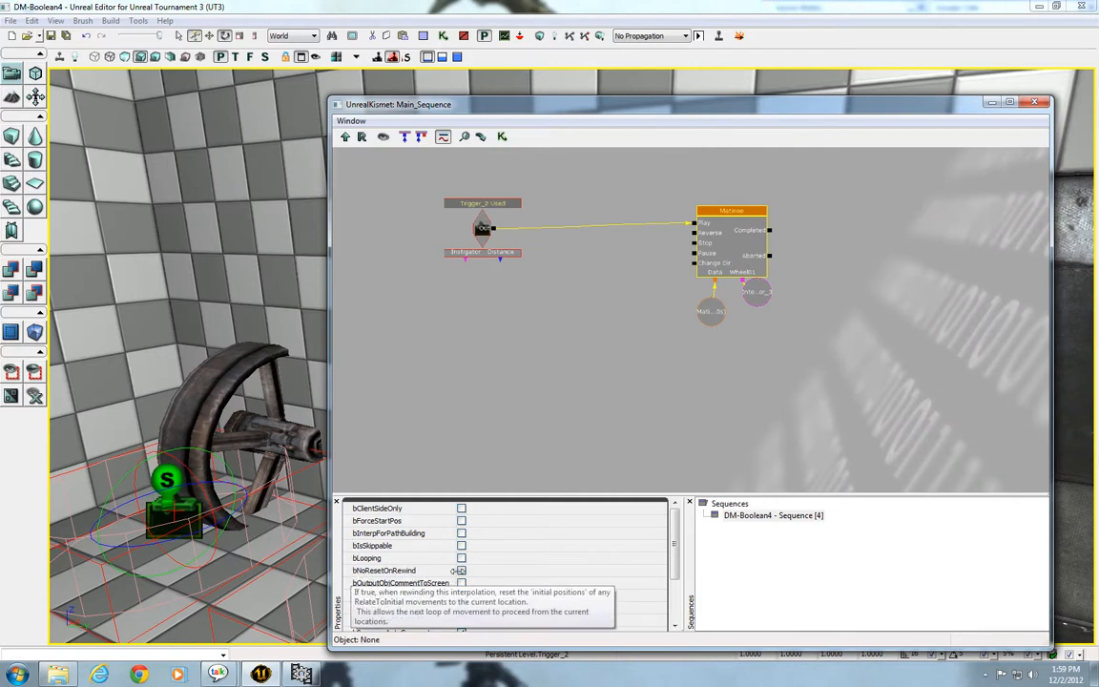
click(461, 570)
scroll(487, 579, down, 2)
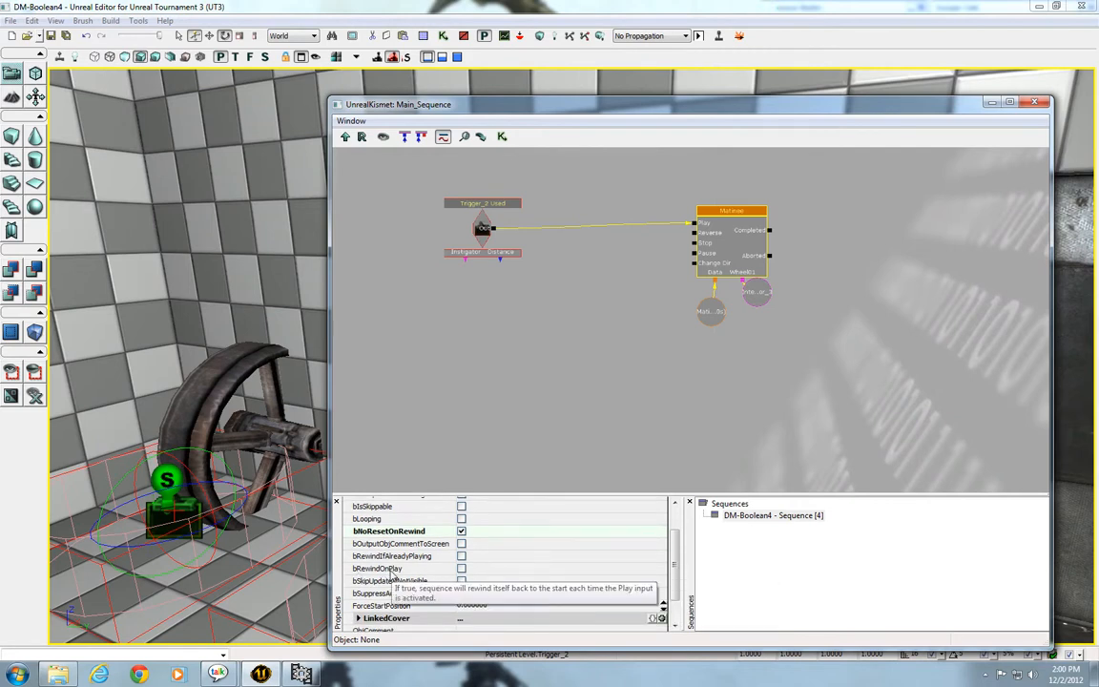
click(462, 569)
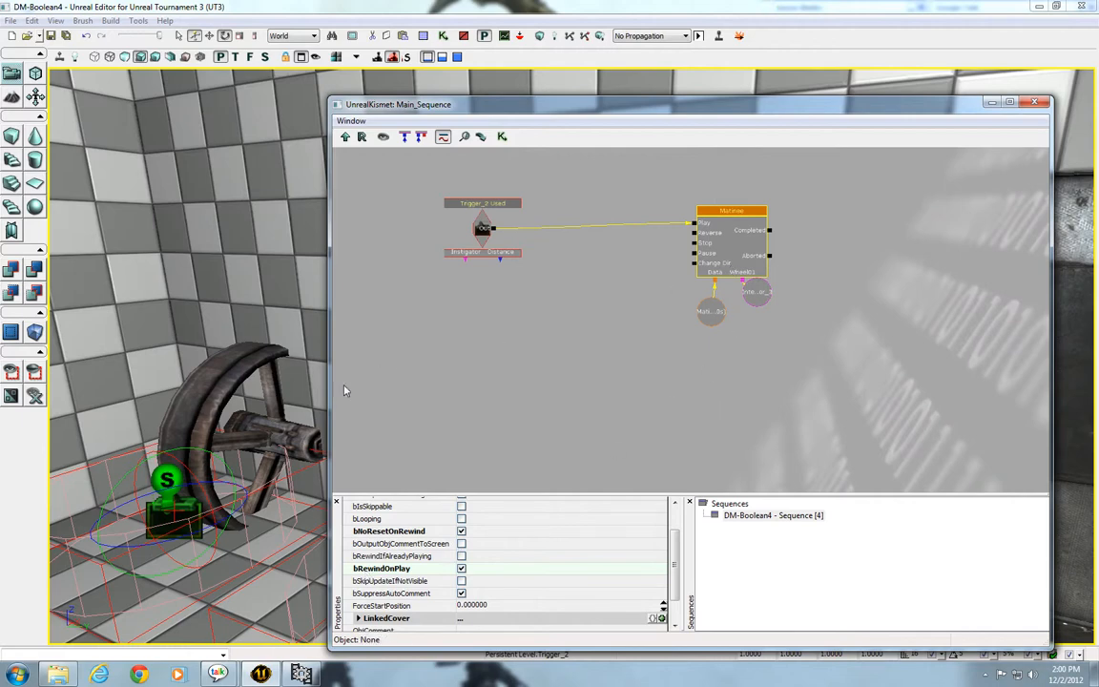
click(1034, 102)
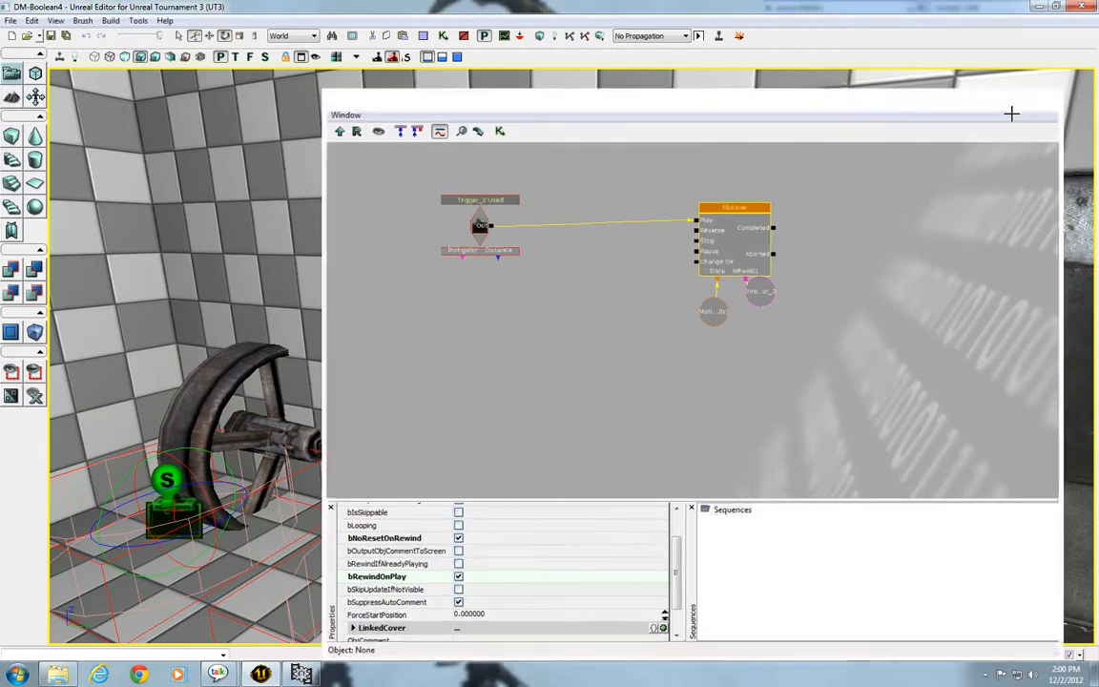
Step: Playtest the level from the floor near the leftmost wheel and use its trigger to check the rotation
right_click(227, 622)
click(235, 607)
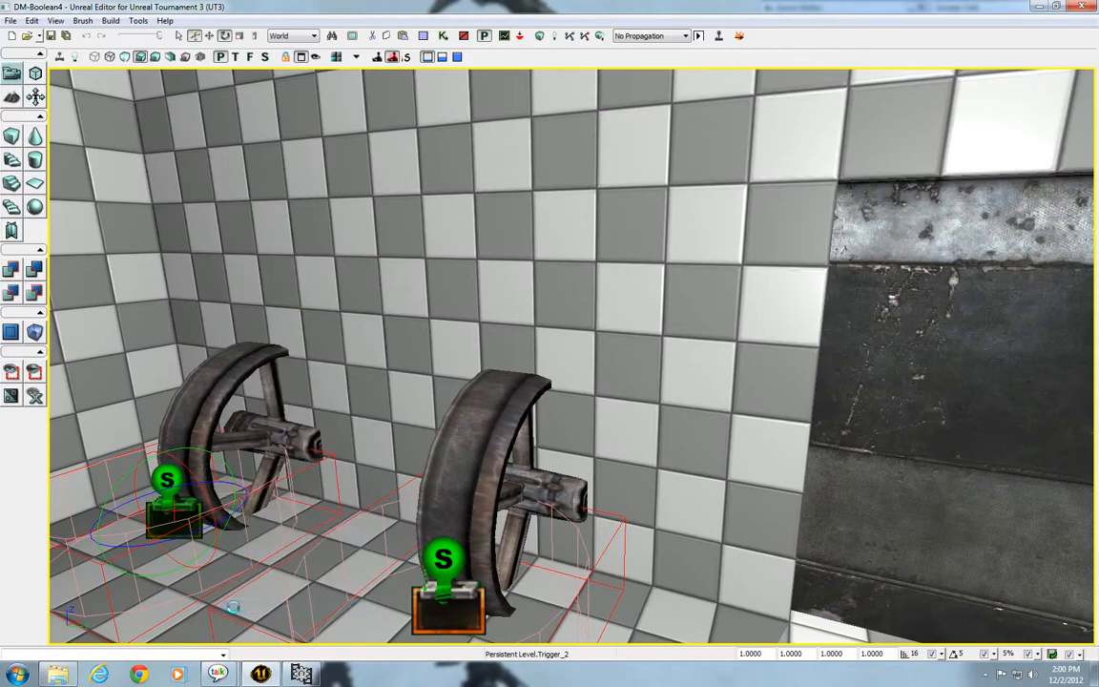
key(w)
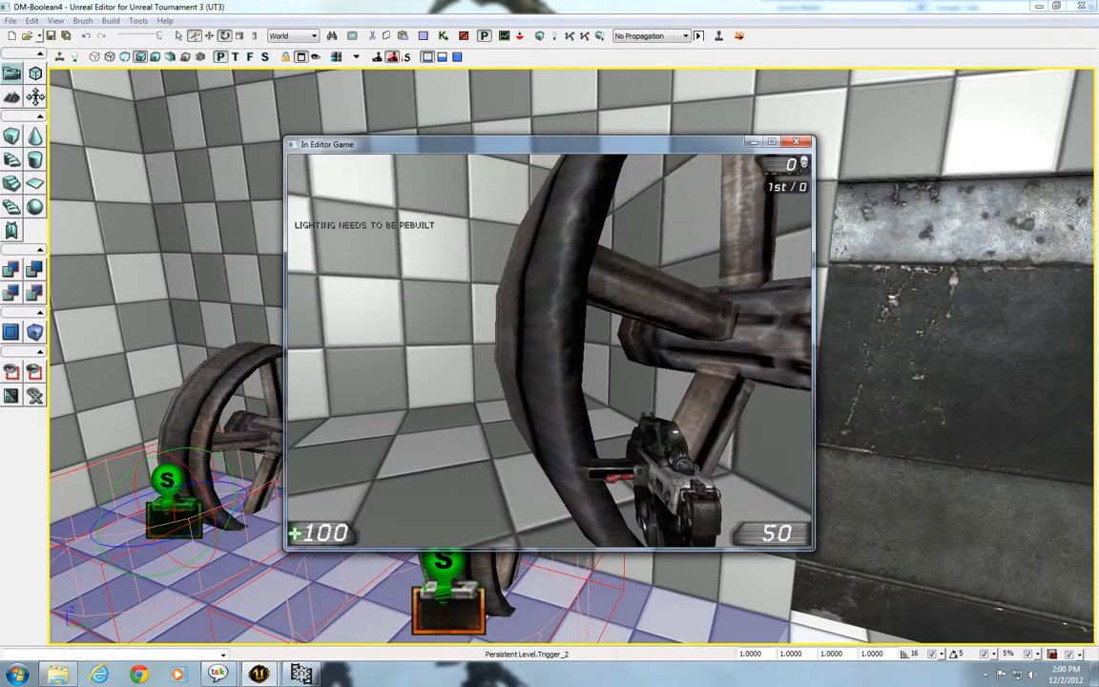
key(e)
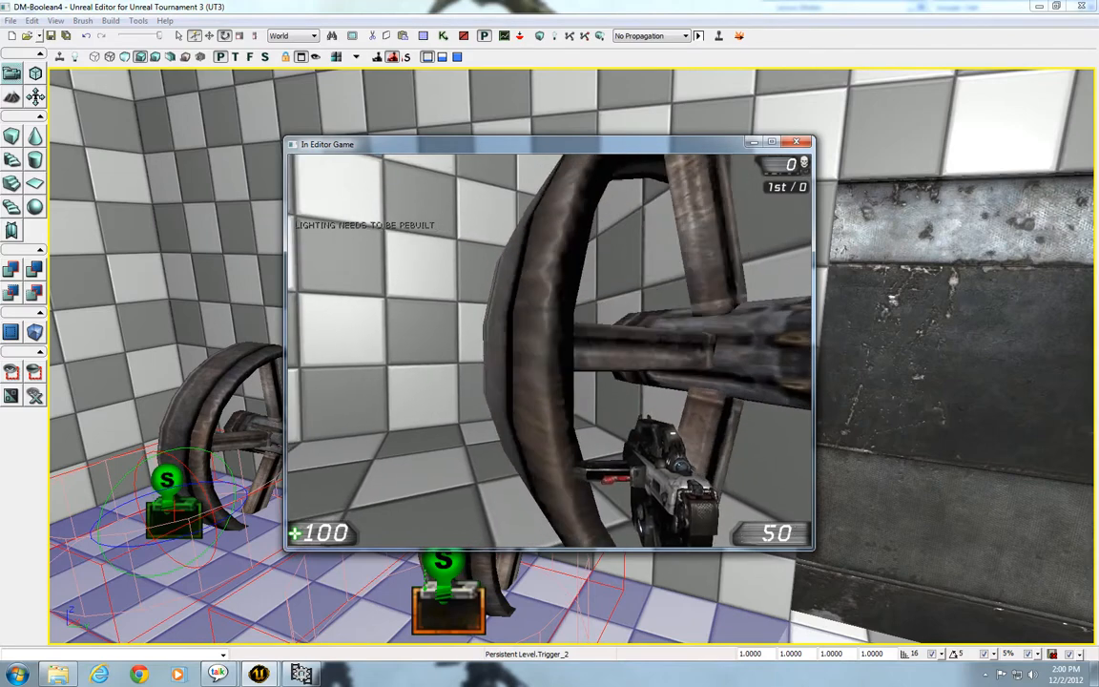
key(Escape)
Step: Deselect the trigger in the level and reopen Kismet, nudging the Trigger_2 Used event slightly upward
drag(535, 549, 452, 621)
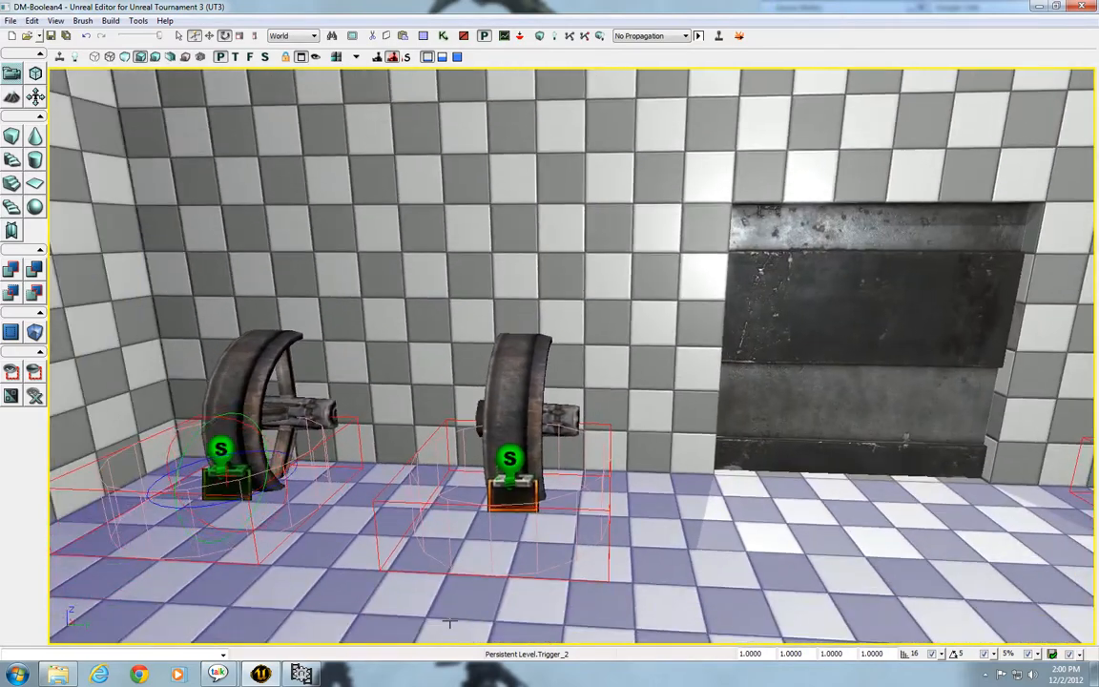
click(365, 536)
click(364, 534)
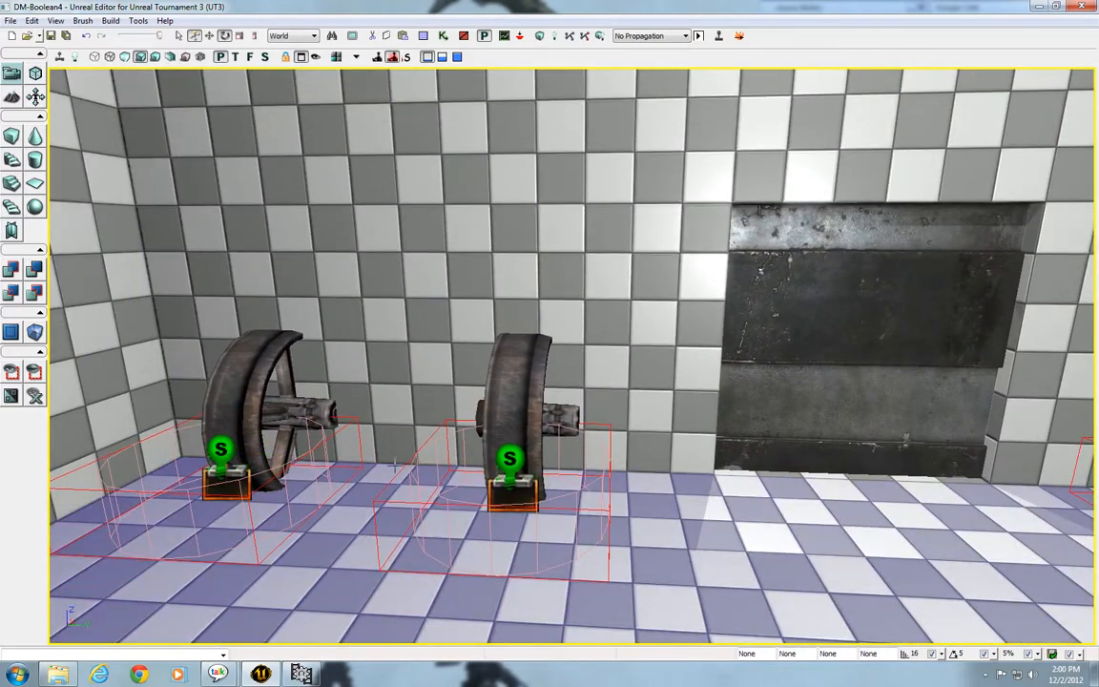
click(443, 36)
click(485, 251)
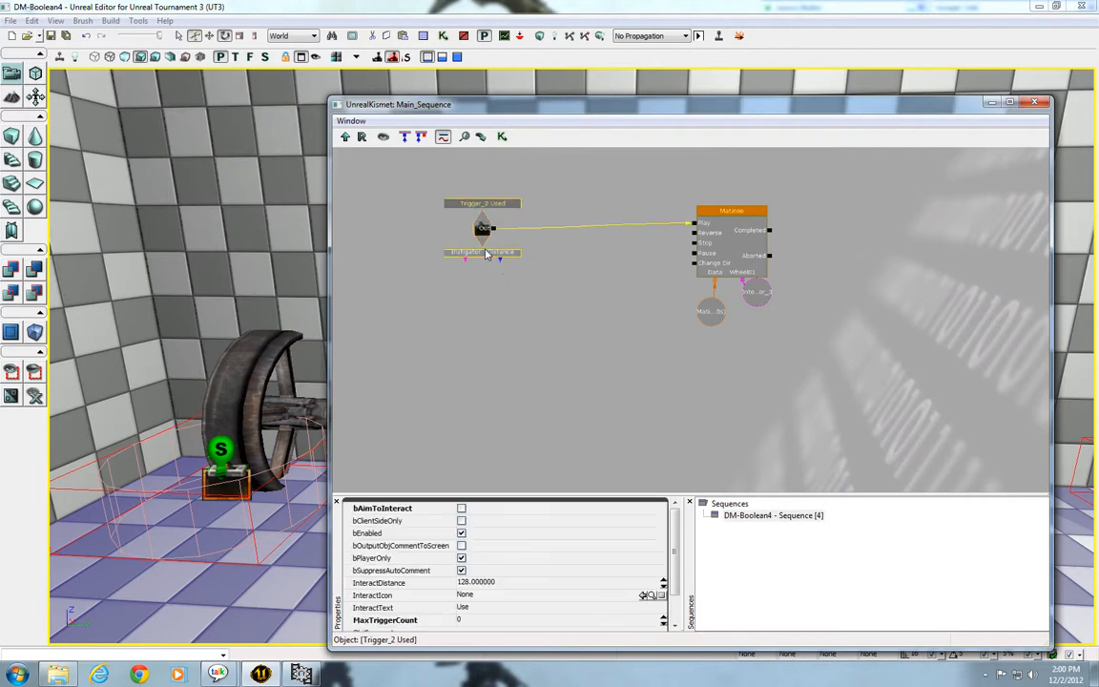
ctrl+drag(484, 251, 484, 243)
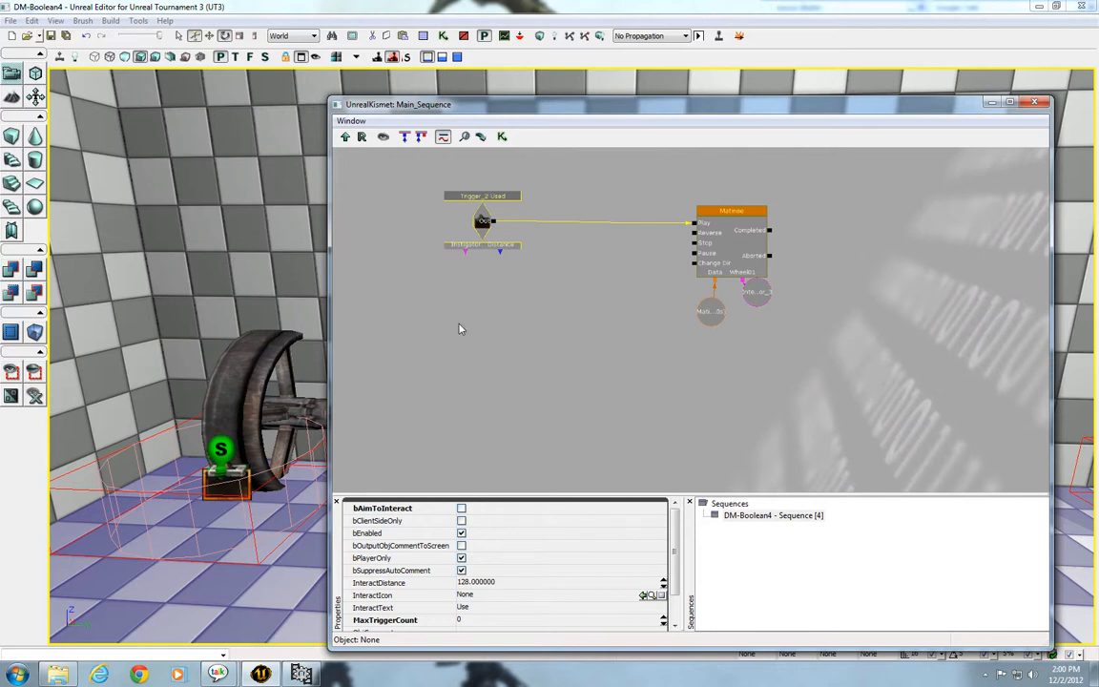
Step: Add a Switch action to the Kismet sequence and place it below and between the trigger event and the Matinee node
right_click(499, 316)
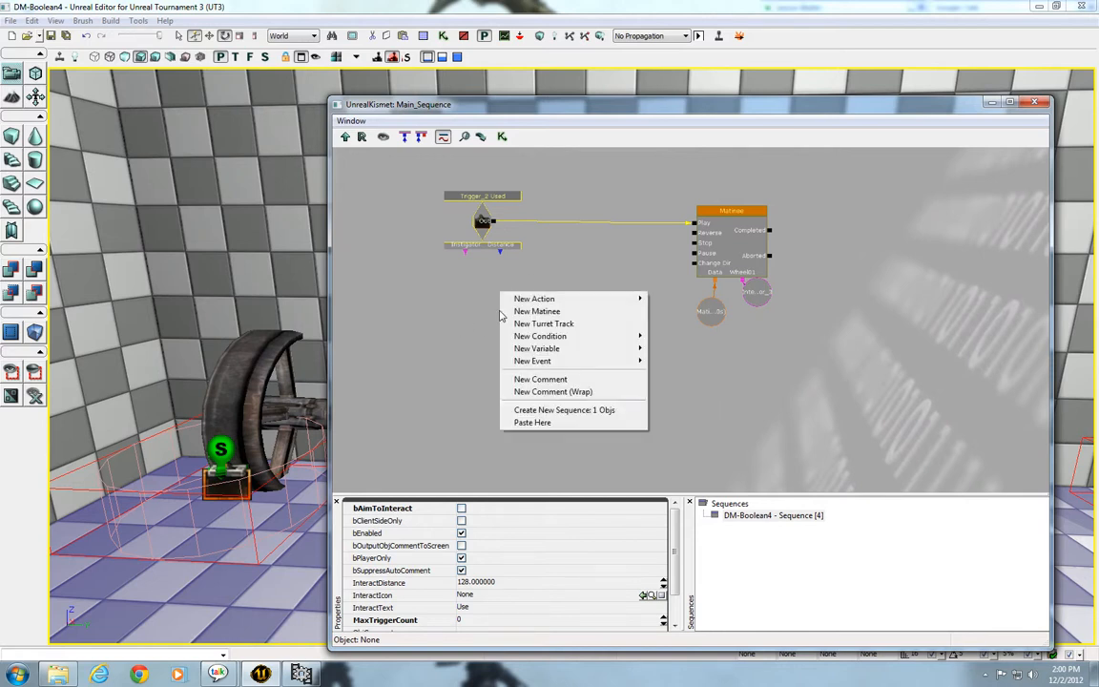
mouse_move(531, 303)
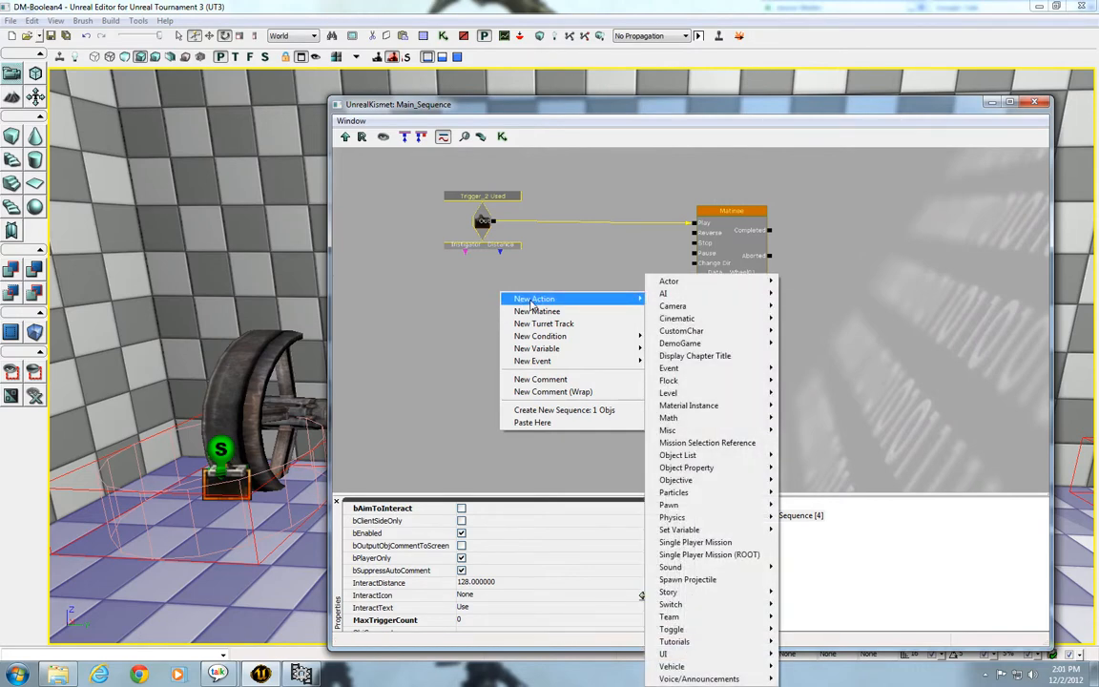
mouse_move(711, 605)
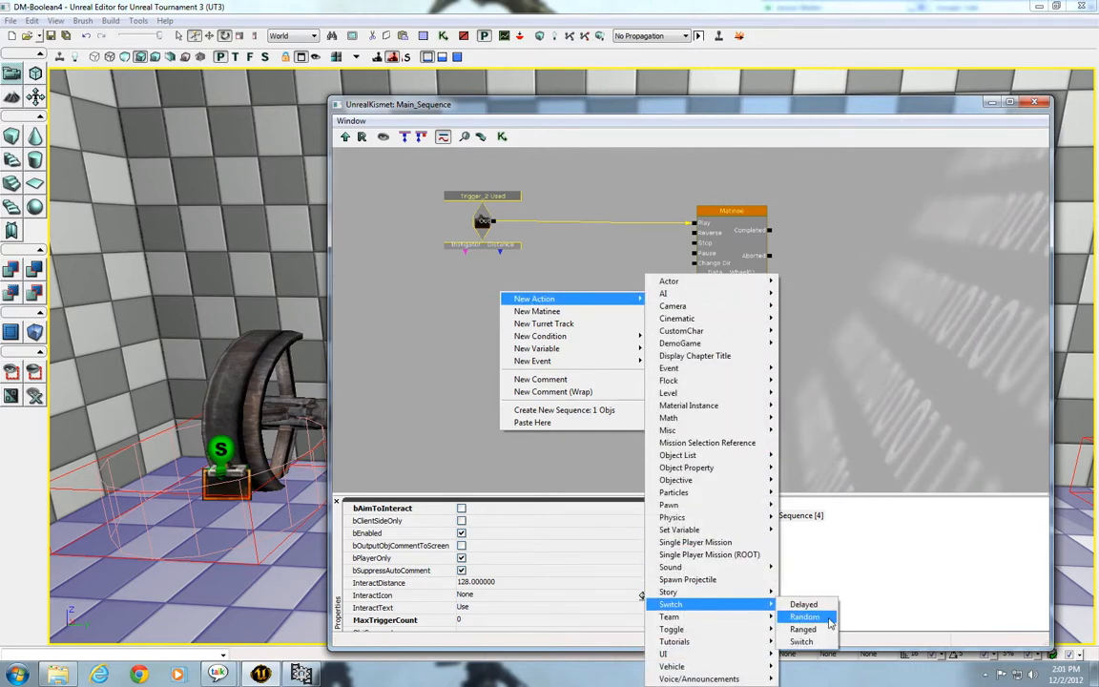
click(801, 641)
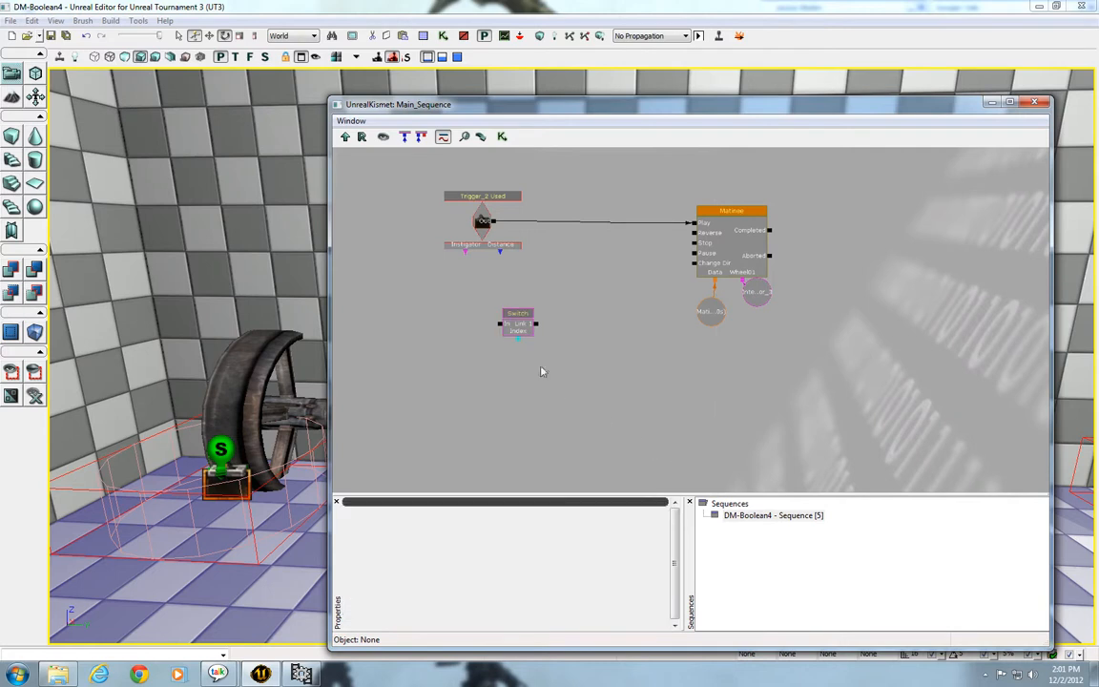
drag(518, 324, 561, 315)
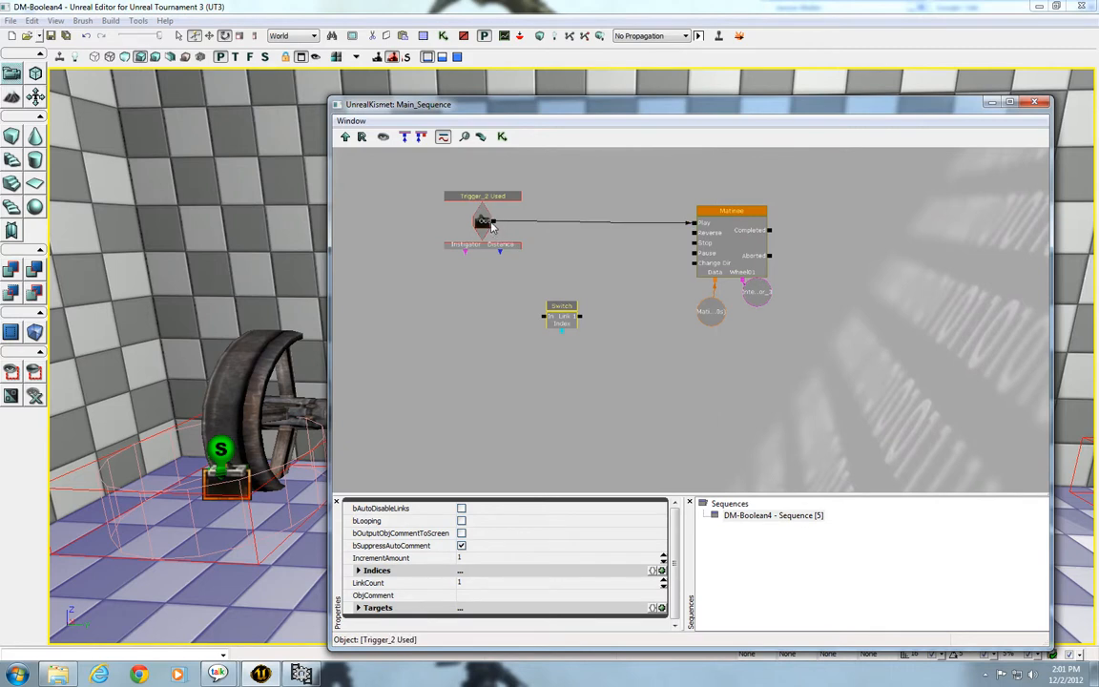
Step: Connect the Trigger_2 Used event's output to the Switch node's In input
drag(493, 226, 545, 315)
drag(593, 325, 525, 321)
click(587, 329)
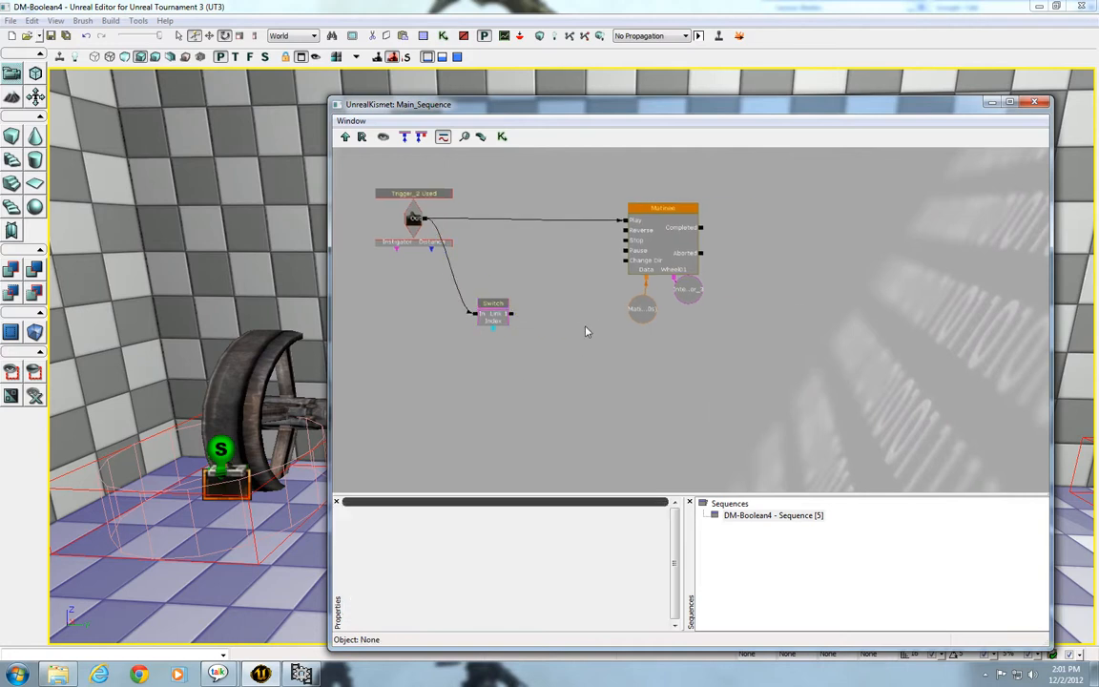
Step: Set the Switch node's LinkCount to 4
drag(555, 380, 584, 347)
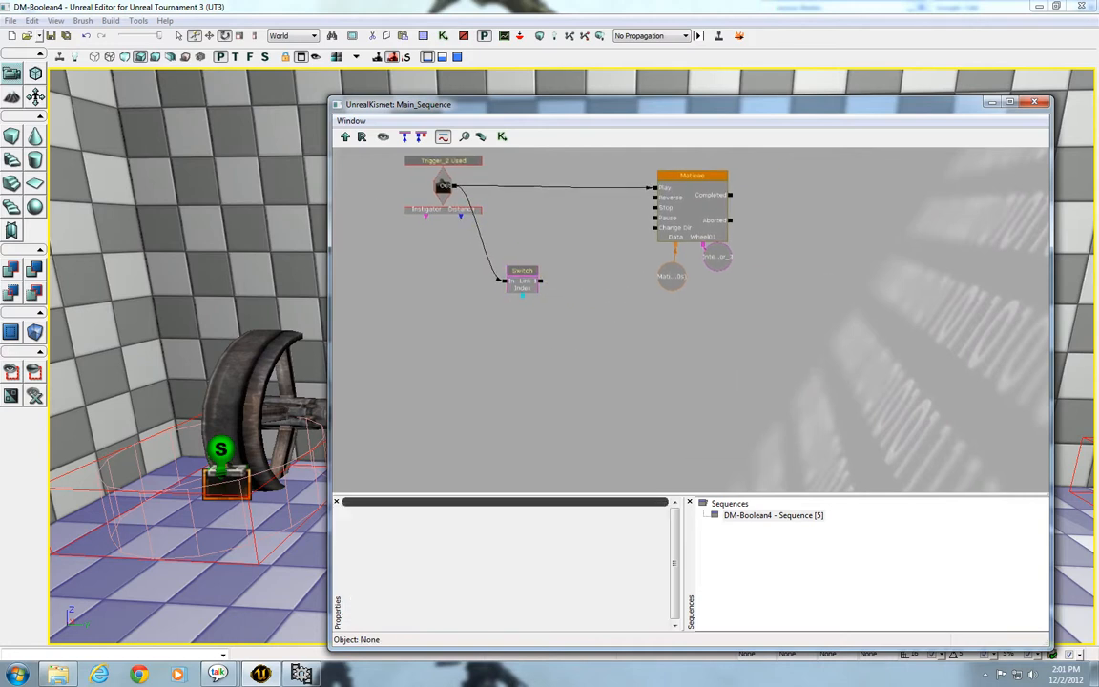
click(528, 287)
drag(288, 579, 482, 513)
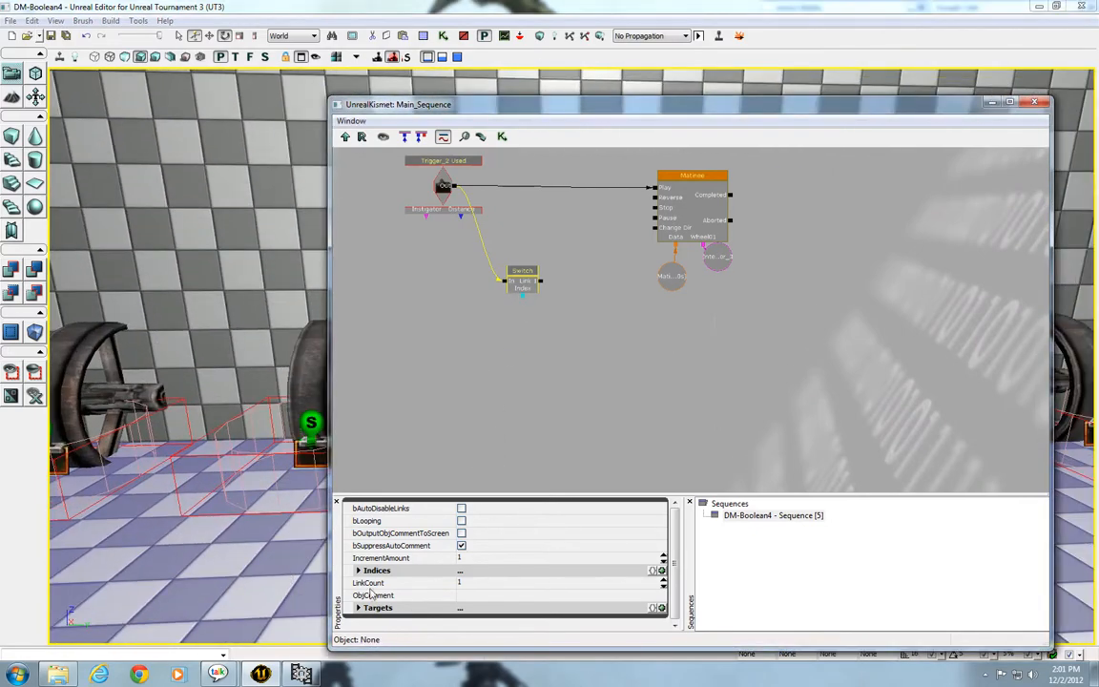
click(465, 583)
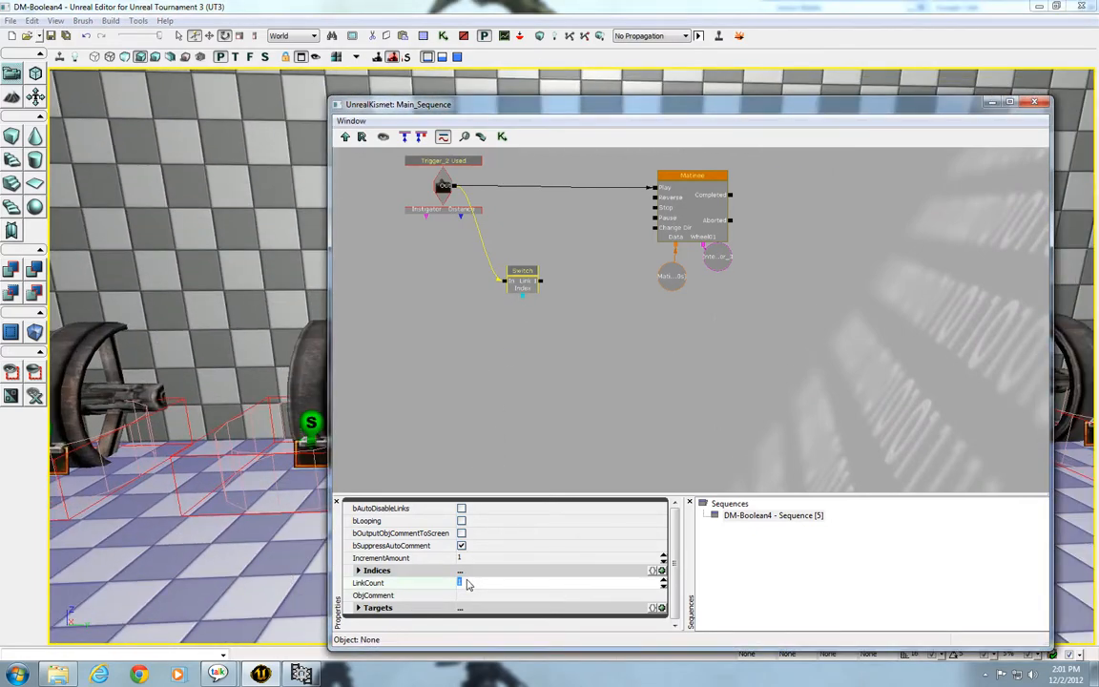
text(4)
key(Return)
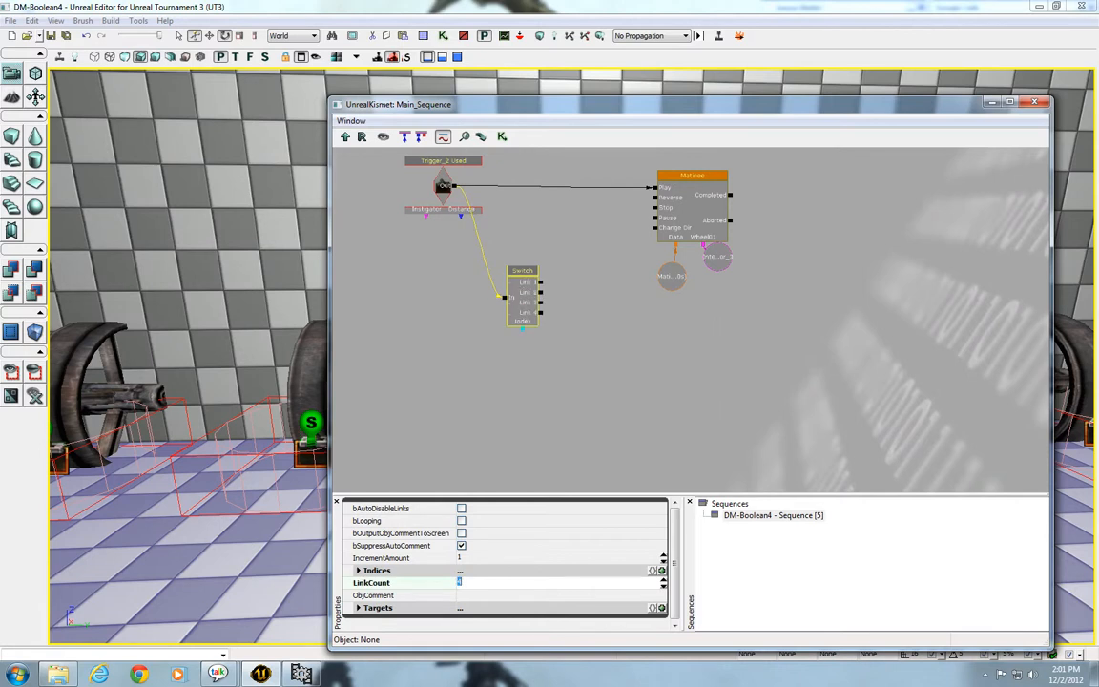
click(561, 292)
click(532, 315)
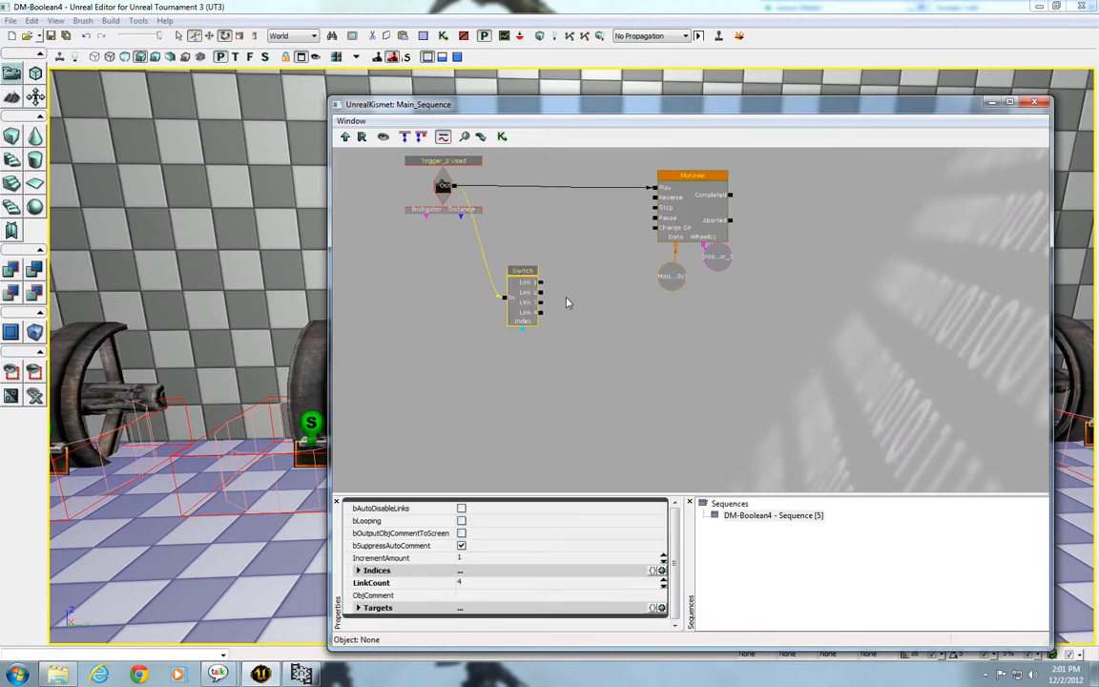
click(545, 294)
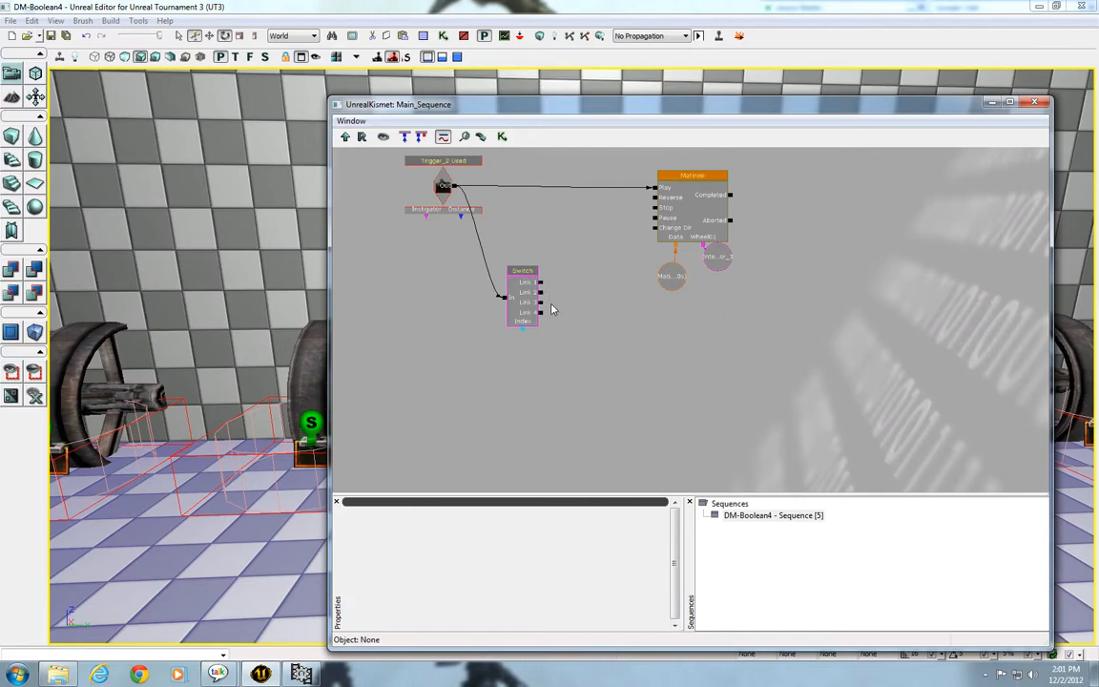
drag(542, 312, 537, 319)
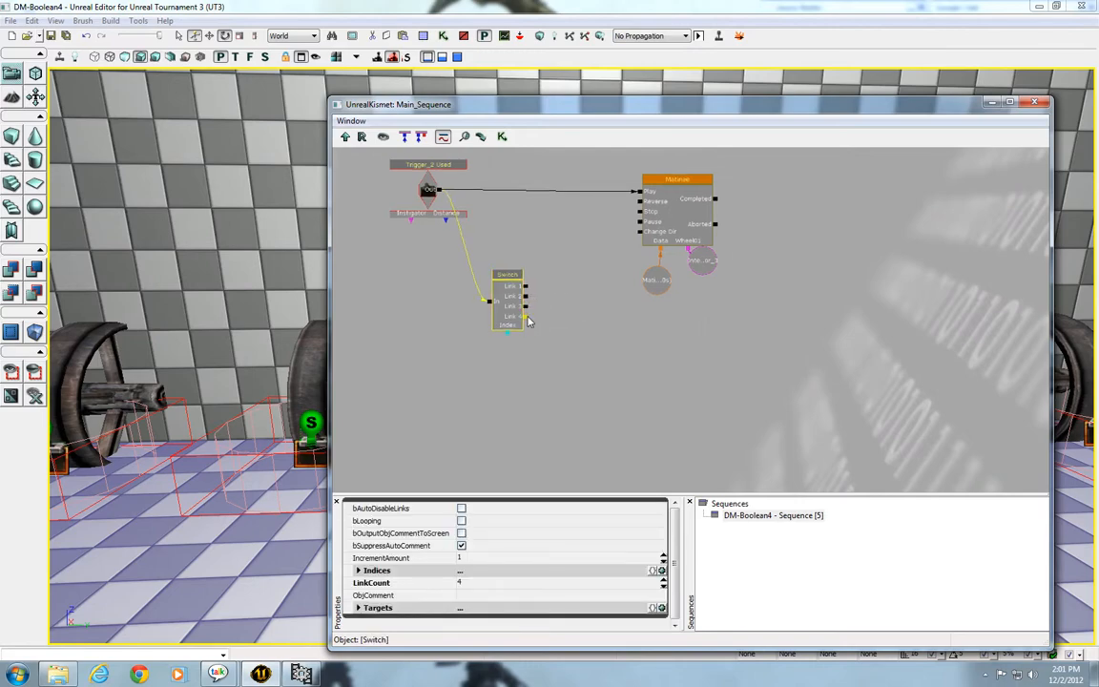
click(465, 388)
mouse_move(226, 522)
mouse_down()
mouse_move(272, 520)
mouse_move(233, 515)
mouse_move(222, 530)
mouse_up()
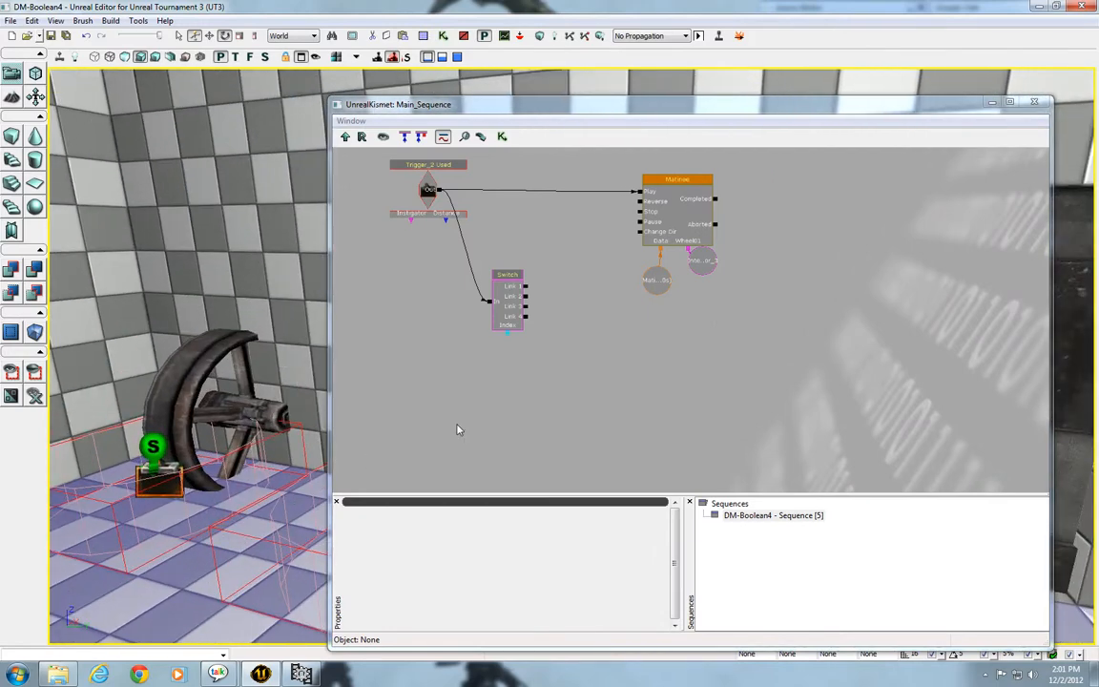
Step: Set the Switch node's LinkCount to 5
click(506, 305)
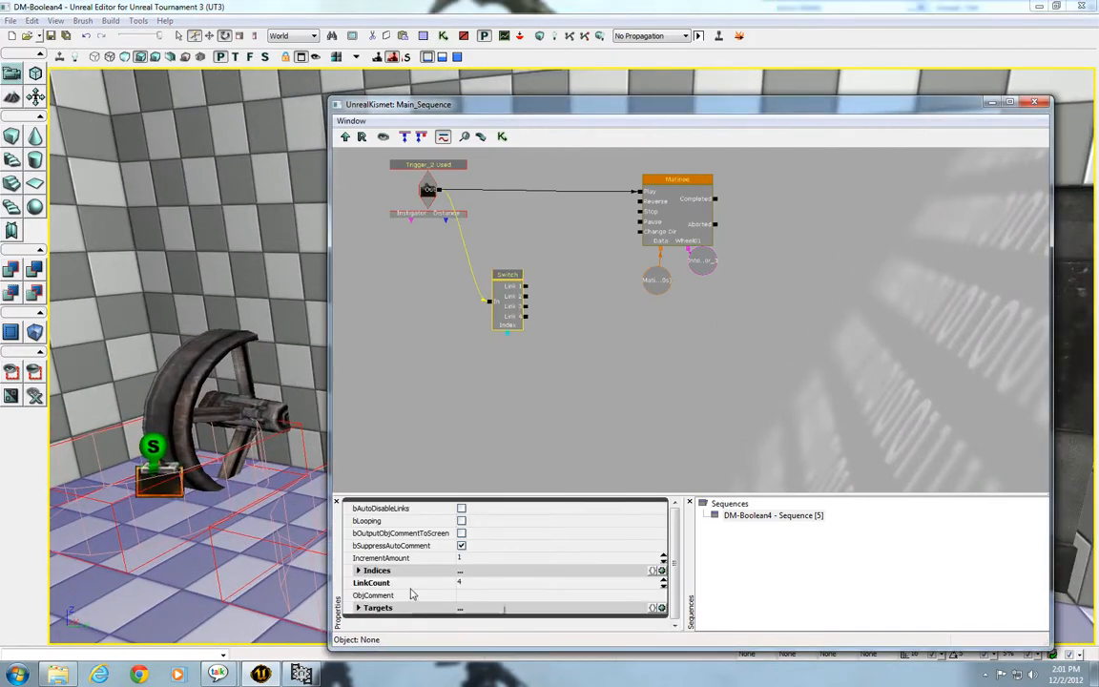
click(460, 582)
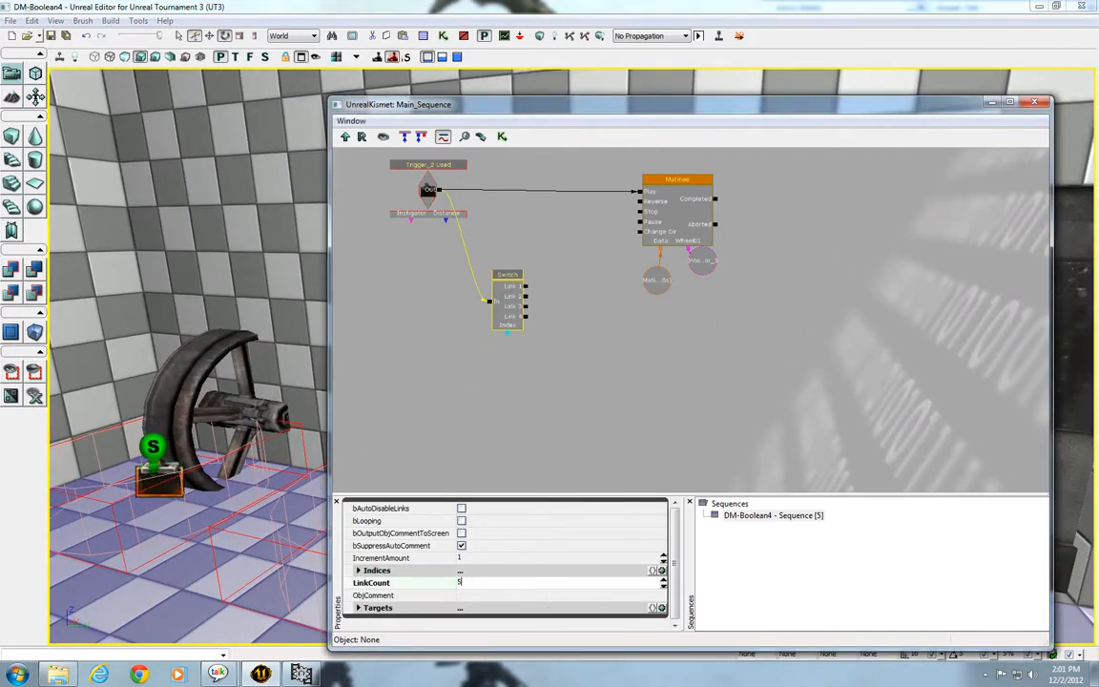
text(5)
key(Return)
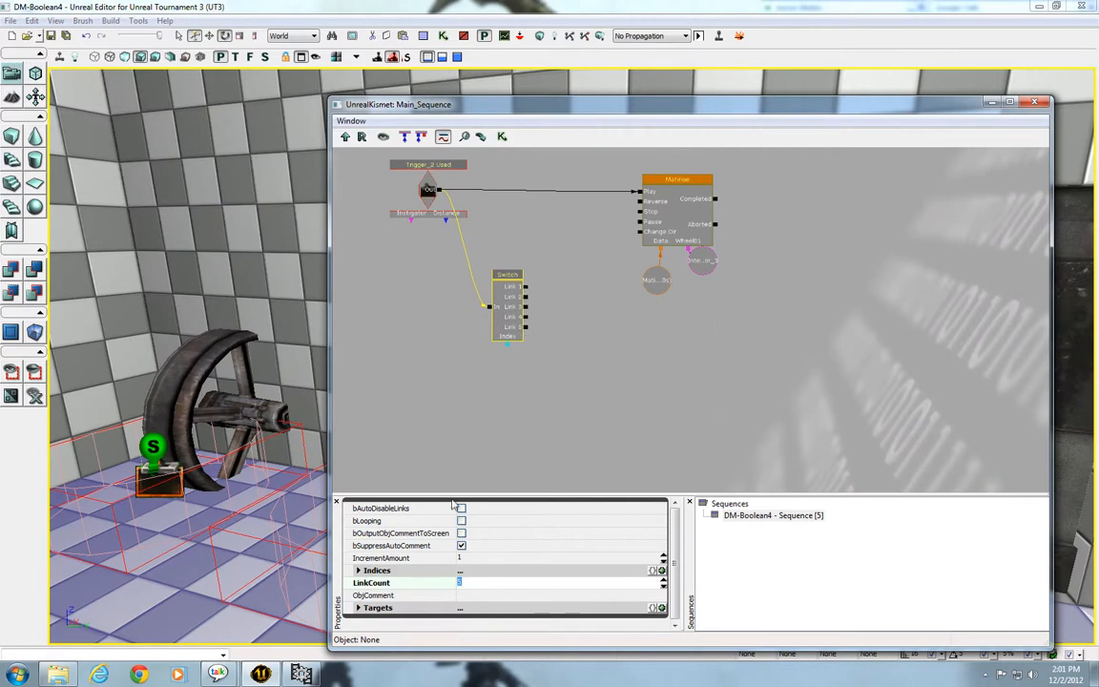
drag(210, 506, 179, 360)
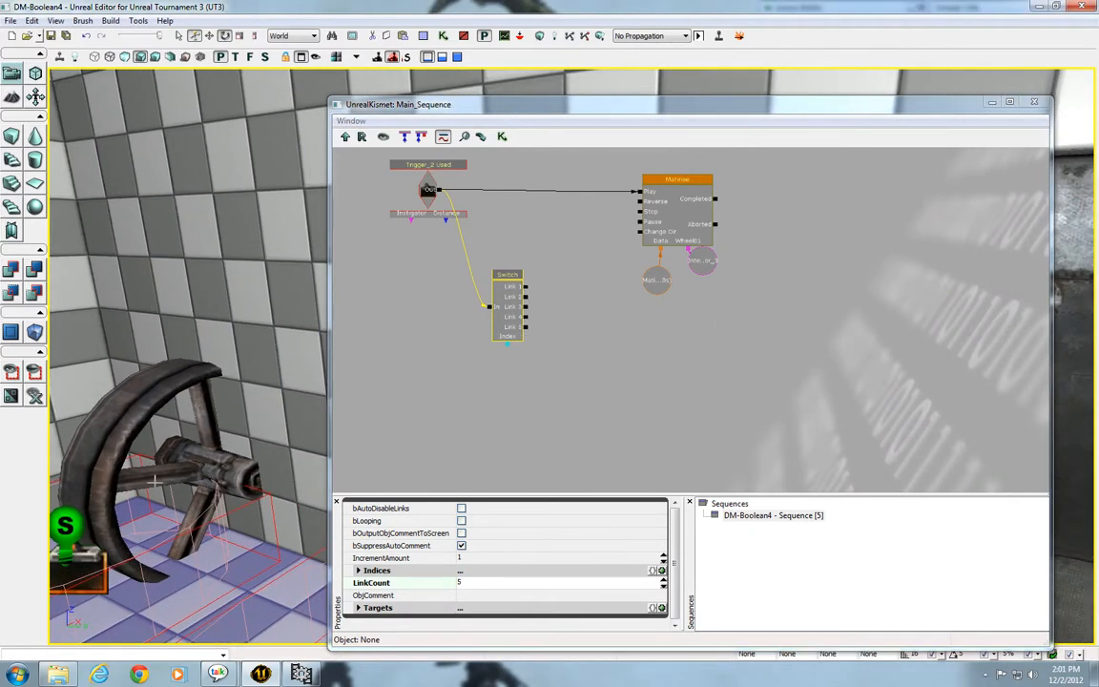
Step: Enable bLooping on the Switch node and move the node slightly down and to the left
click(511, 331)
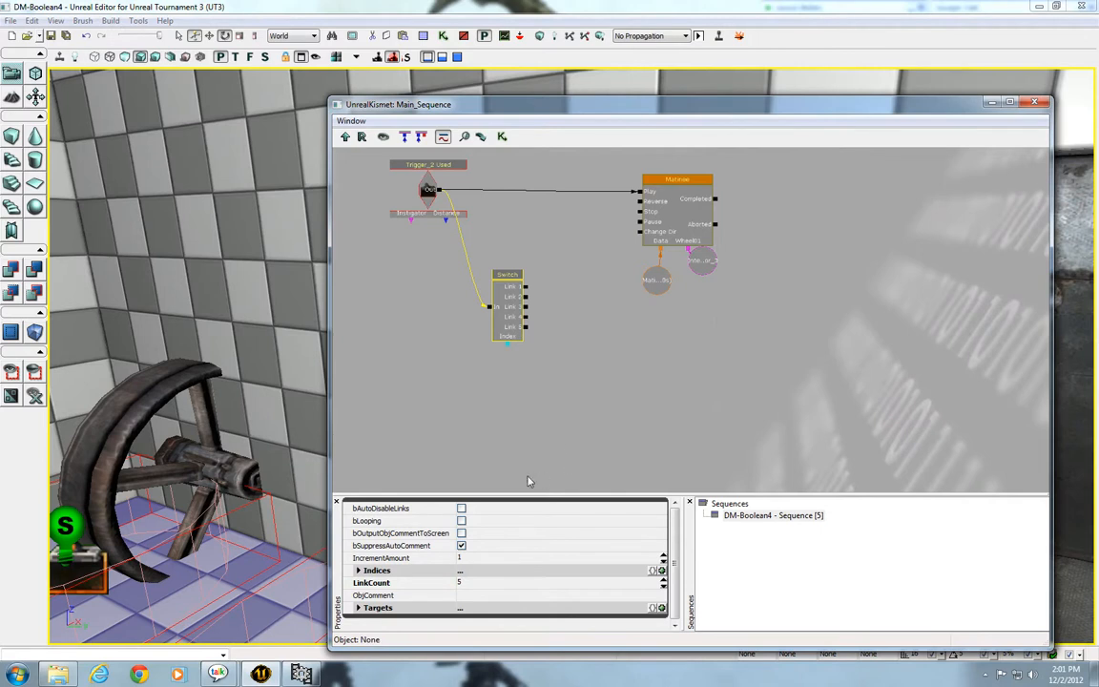
drag(528, 480, 501, 440)
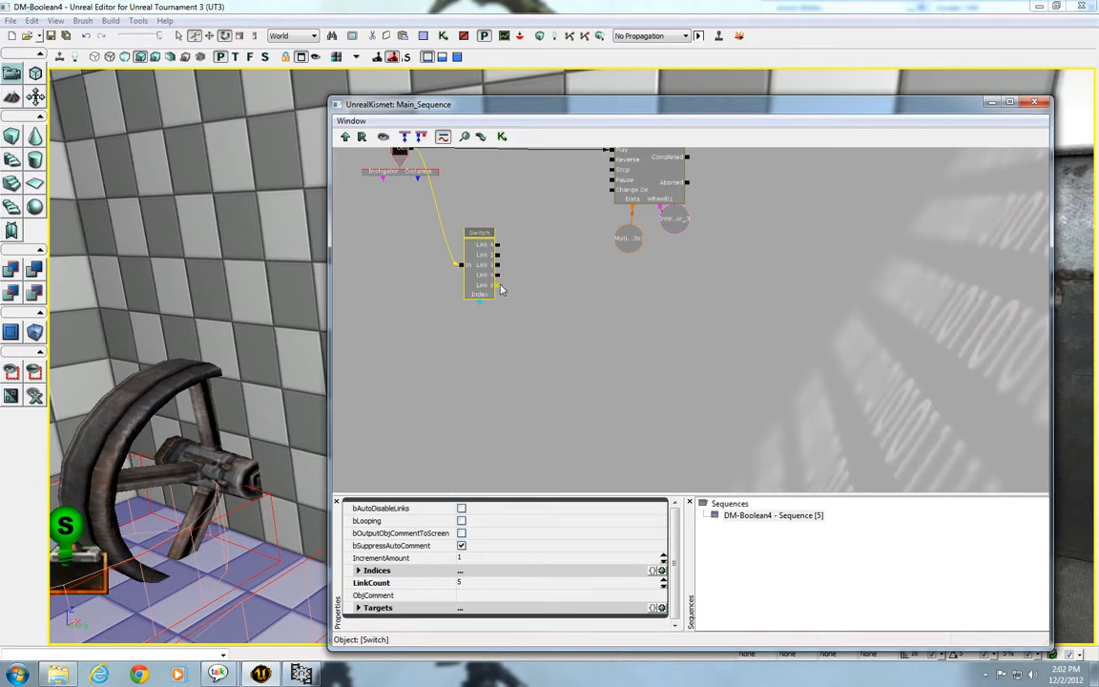
click(462, 521)
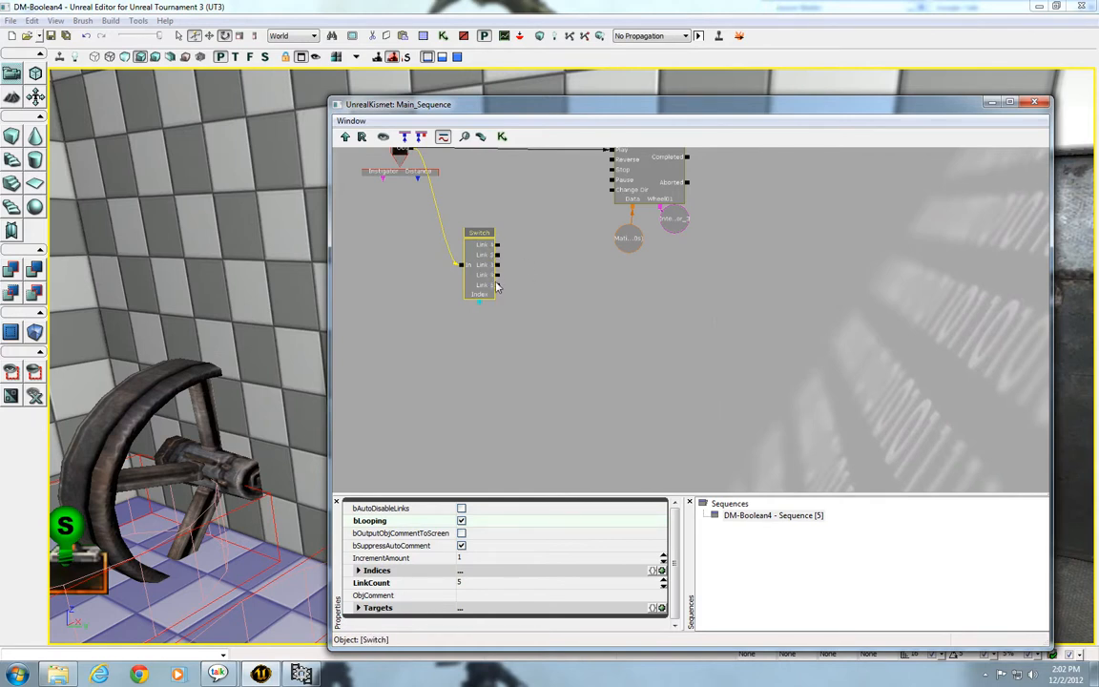
click(557, 275)
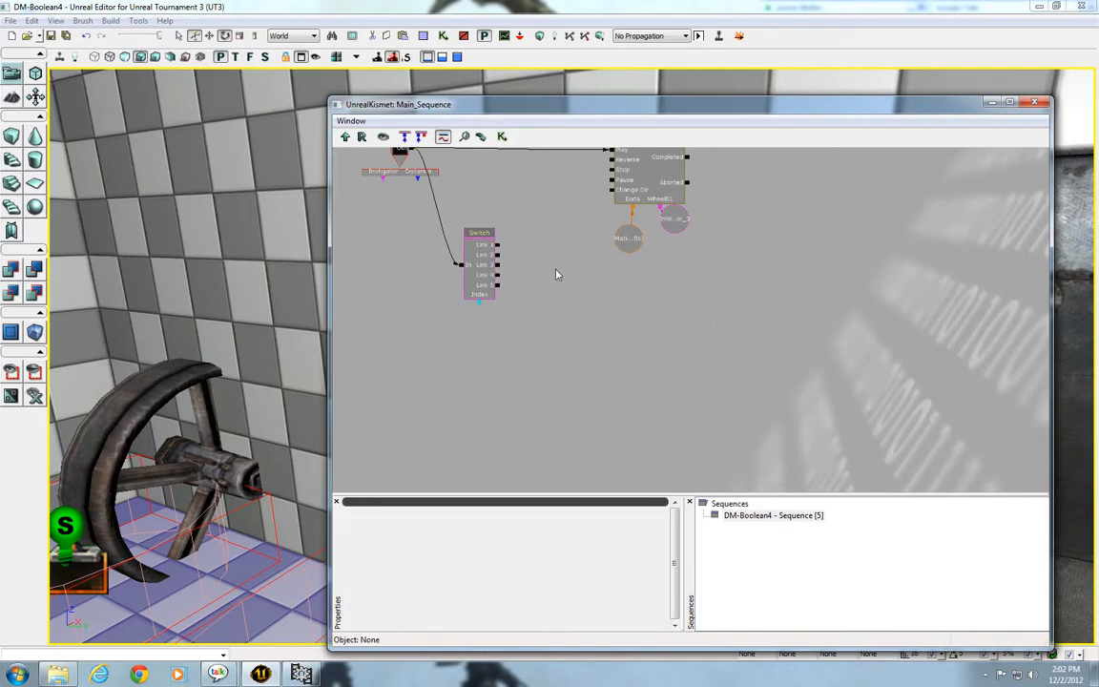
mouse_move(283, 446)
mouse_down()
mouse_move(294, 420)
mouse_move(284, 459)
mouse_up()
click(488, 270)
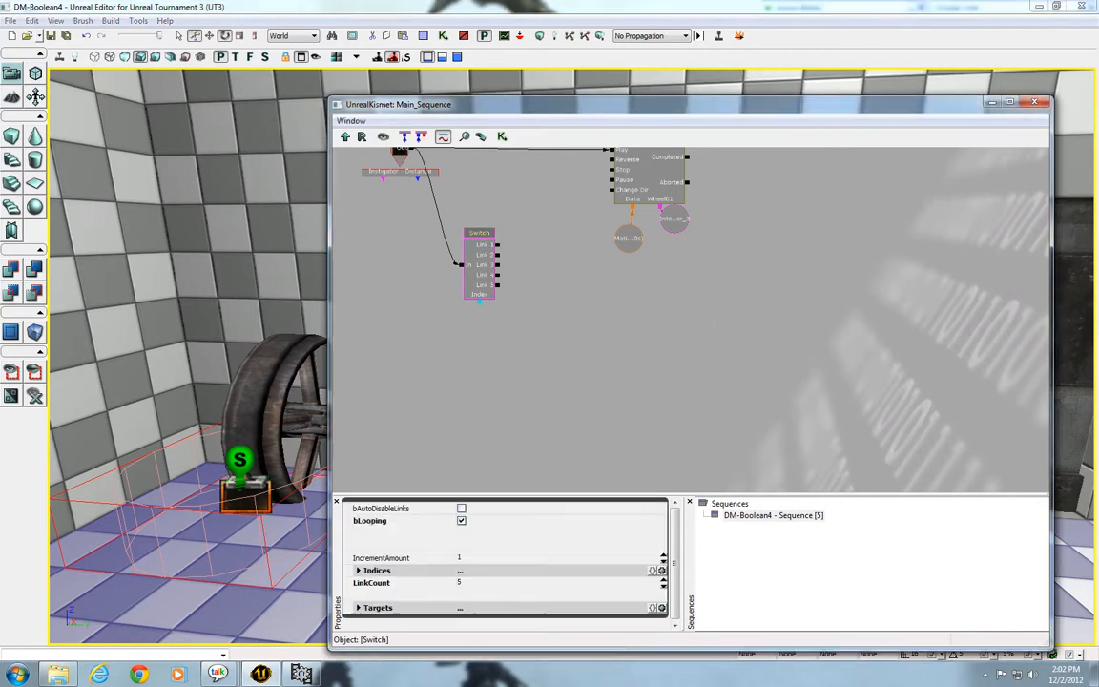
ctrl+drag(481, 275, 468, 298)
Step: Add a Bool variable to the sequence and place it to the left of the Switch, below the Trigger_2 Used event
drag(579, 373, 839, 443)
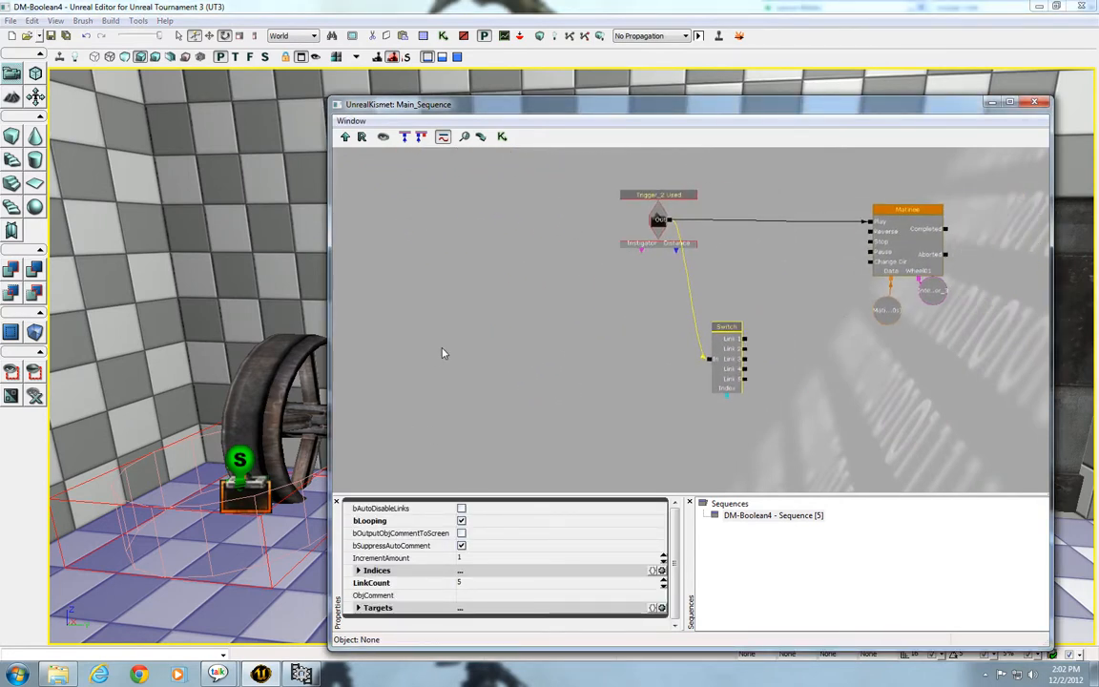
right_click(452, 317)
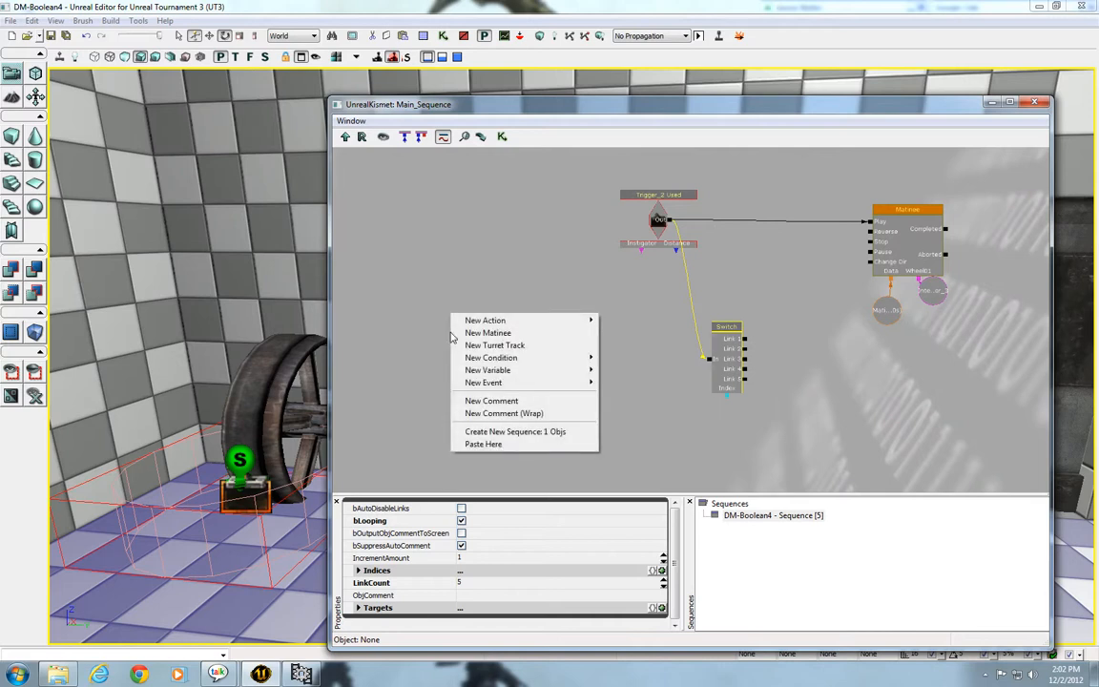
mouse_move(525, 372)
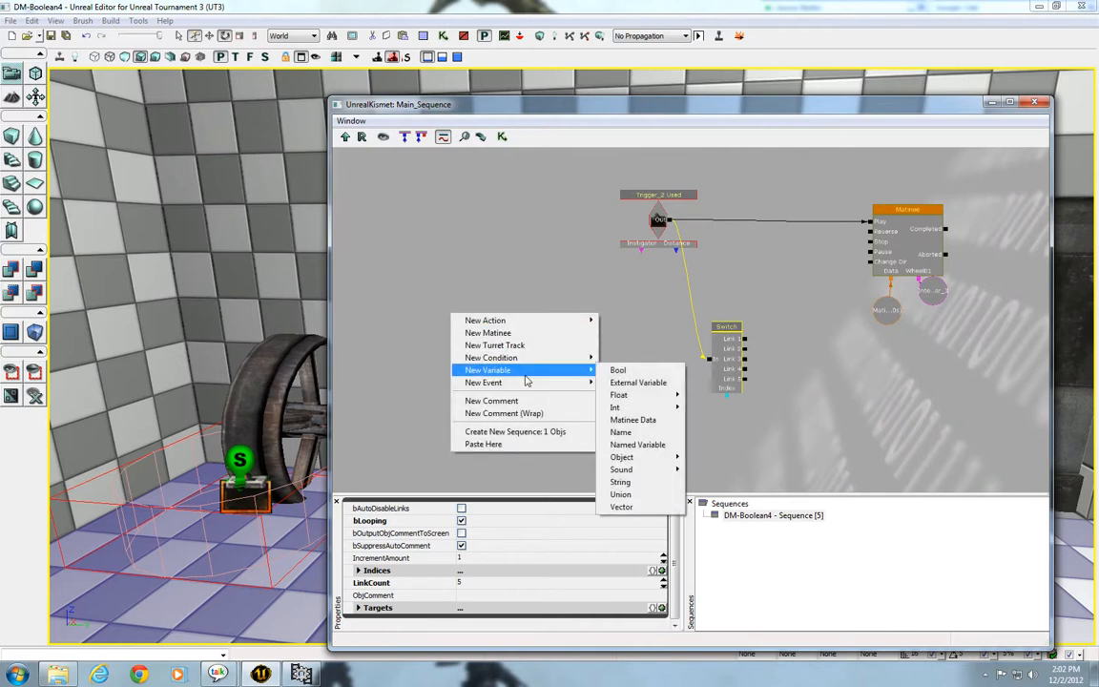
click(618, 370)
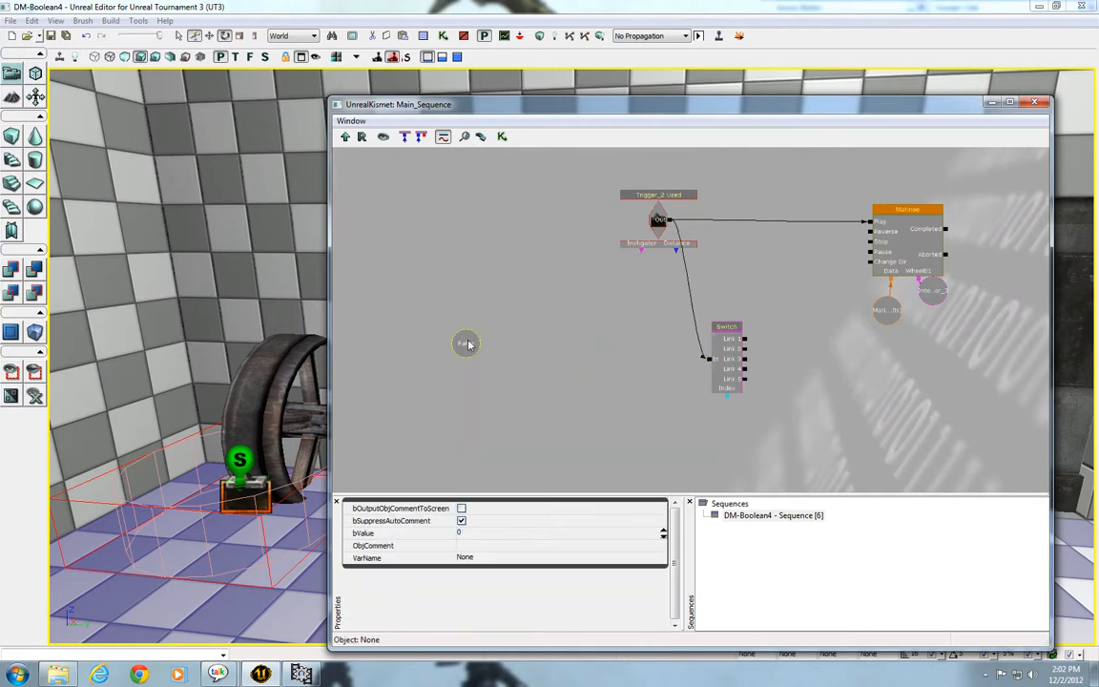
drag(466, 345, 535, 306)
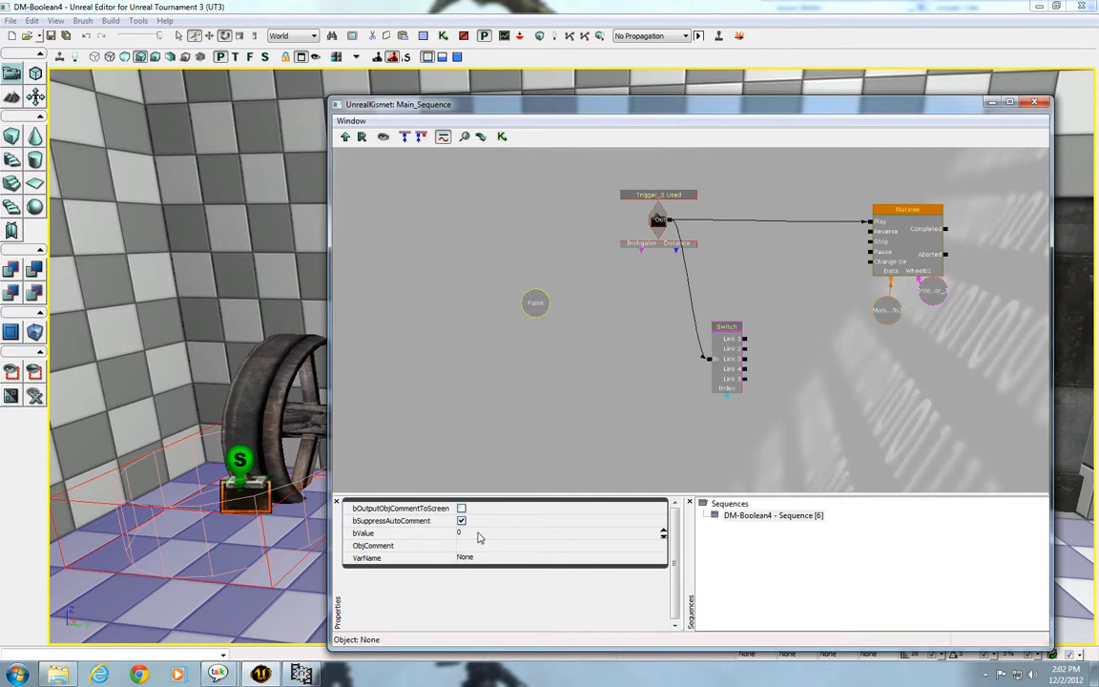
Step: Try a bValue of 1 on the Bool variable and set it back to 0
click(479, 535)
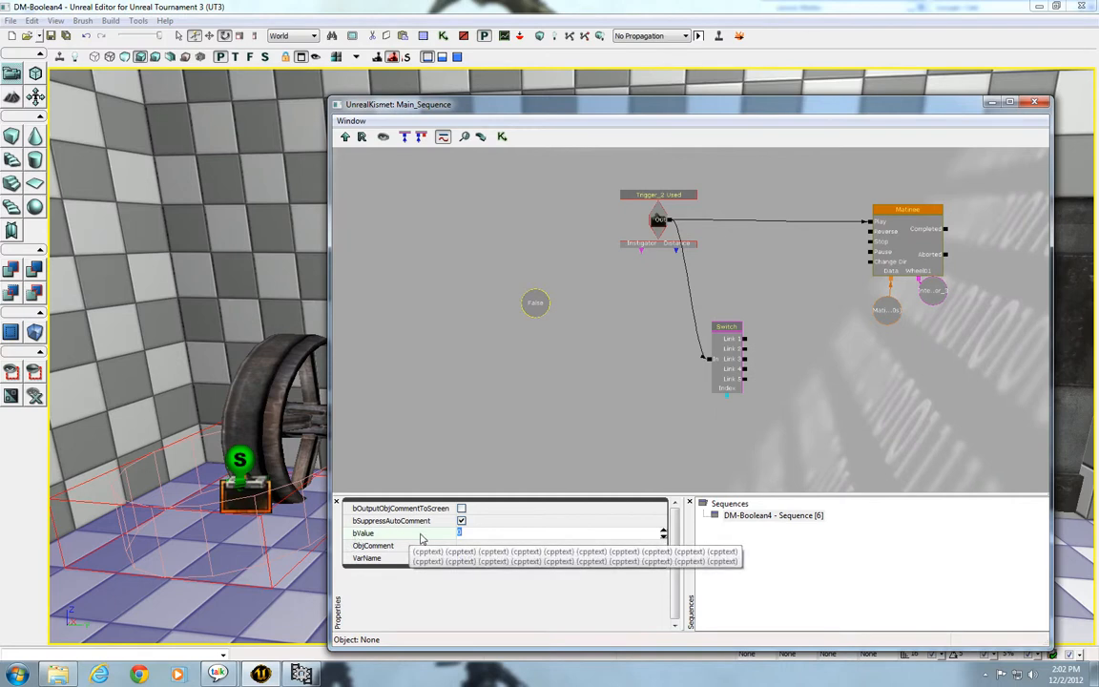
text(1)
key(Return)
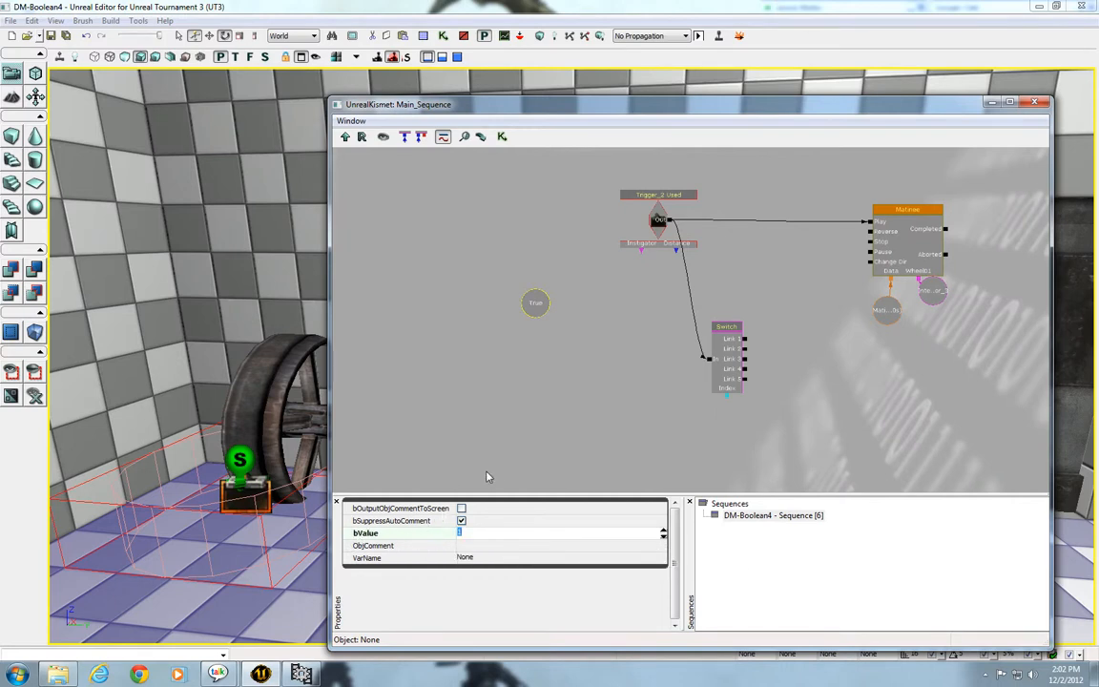
text(0)
key(Return)
Step: Name the Bool variable Wheel01 in its VarName property
click(573, 421)
click(534, 310)
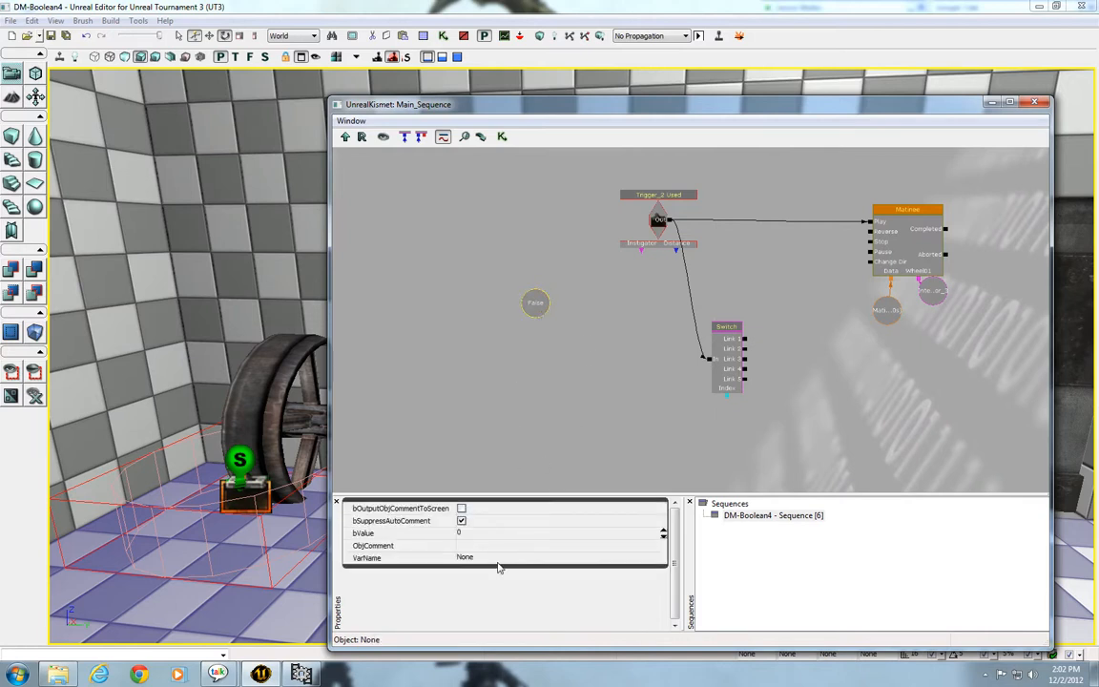
click(497, 563)
text(Wheel)
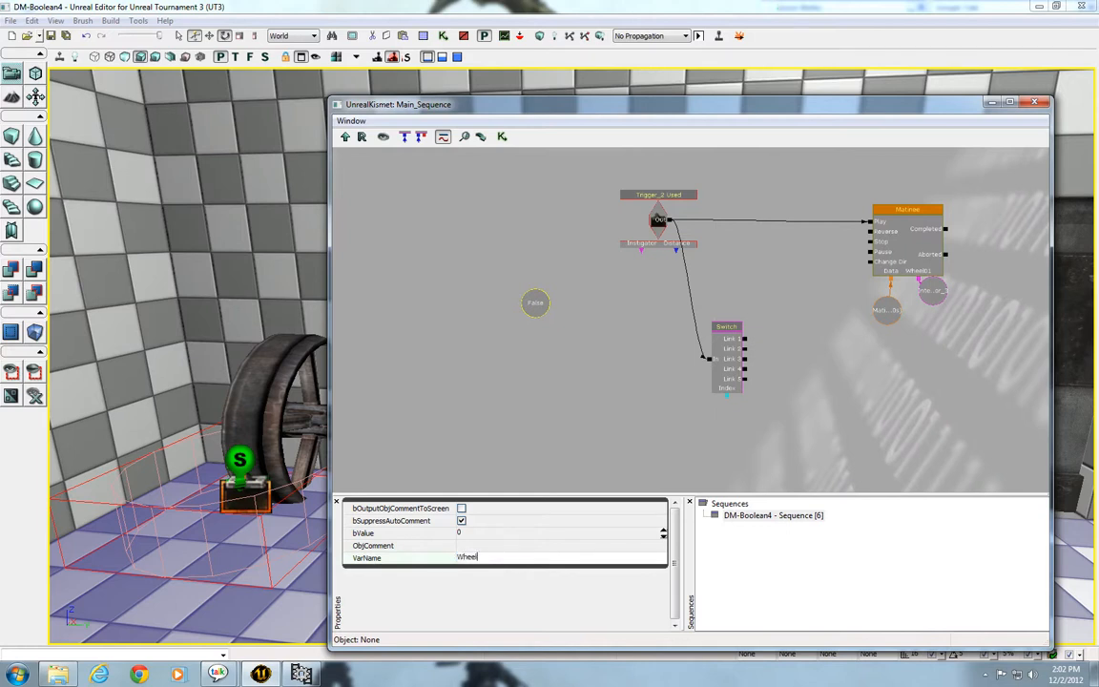
text(01)
key(Return)
Step: Shift the Switch node left in small moves so it sits more directly beneath the Trigger_2 Used event
click(728, 355)
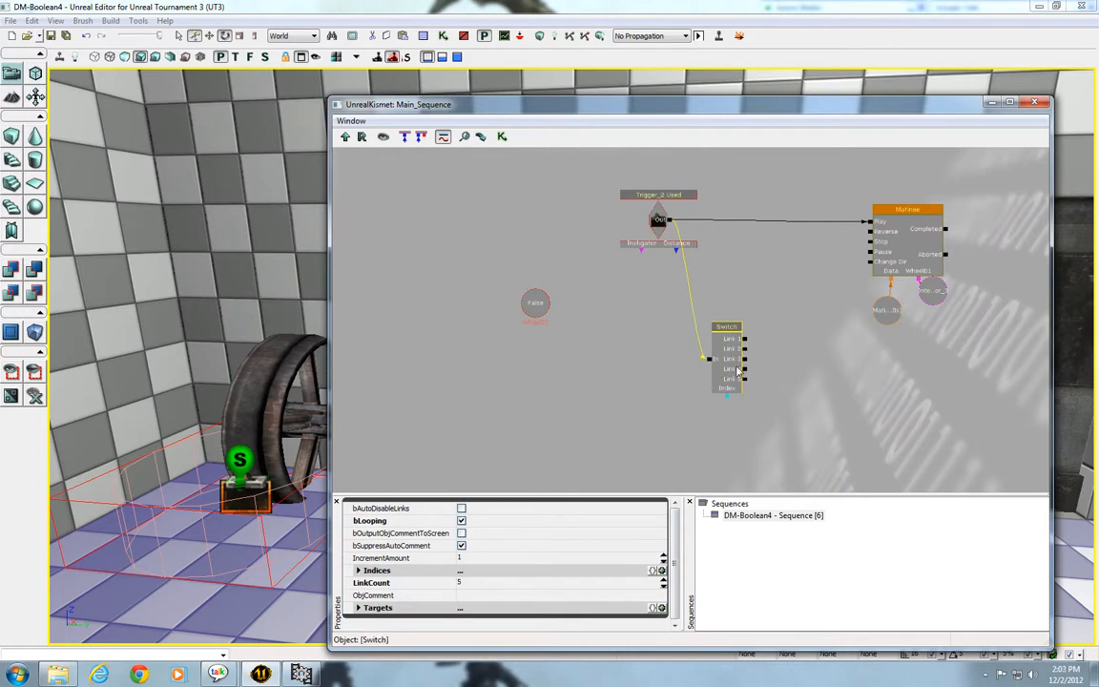
ctrl+drag(730, 374, 714, 375)
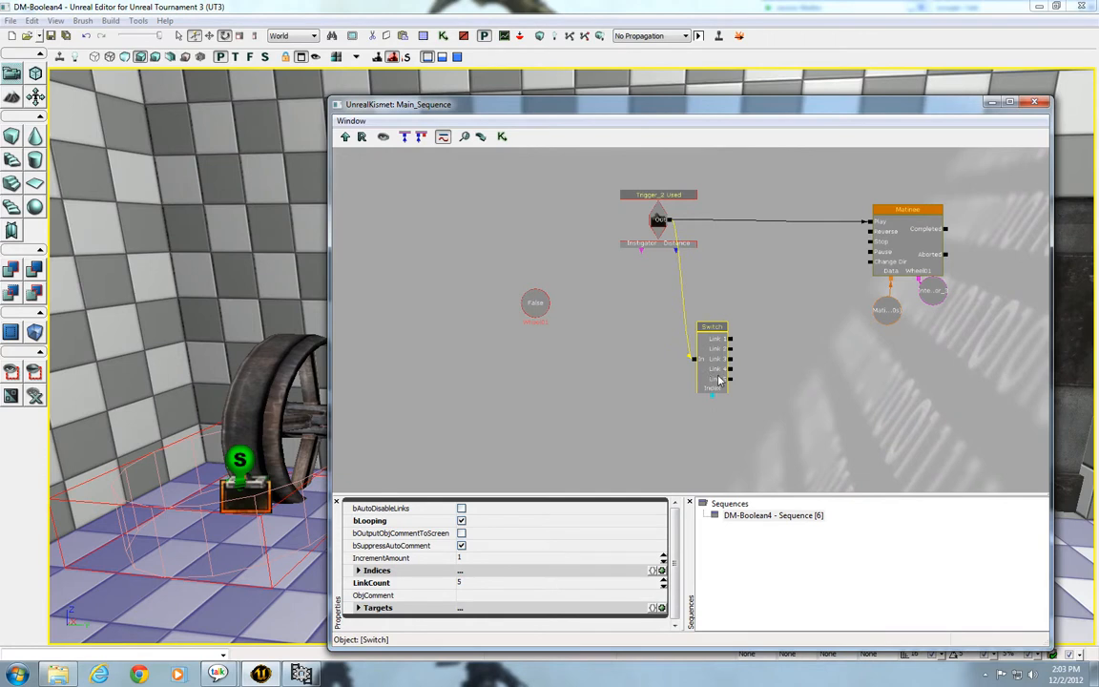
click(541, 308)
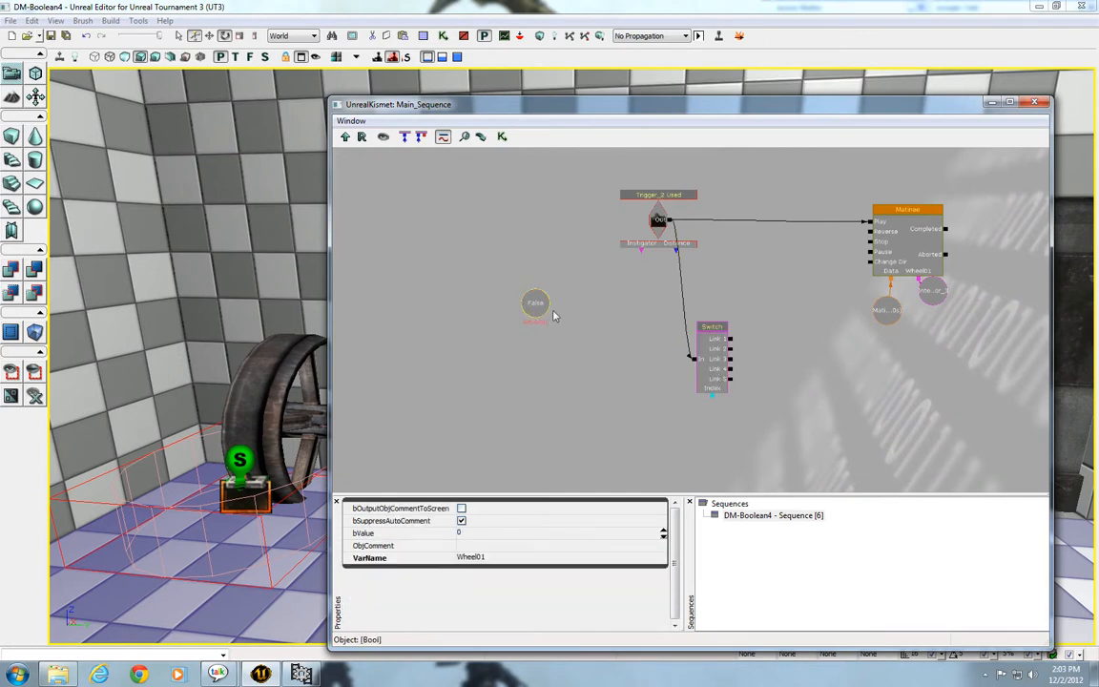
ctrl+drag(698, 377, 682, 373)
Step: Add a Set Variable Bool action to the right of the Switch and duplicate it
right_click(754, 344)
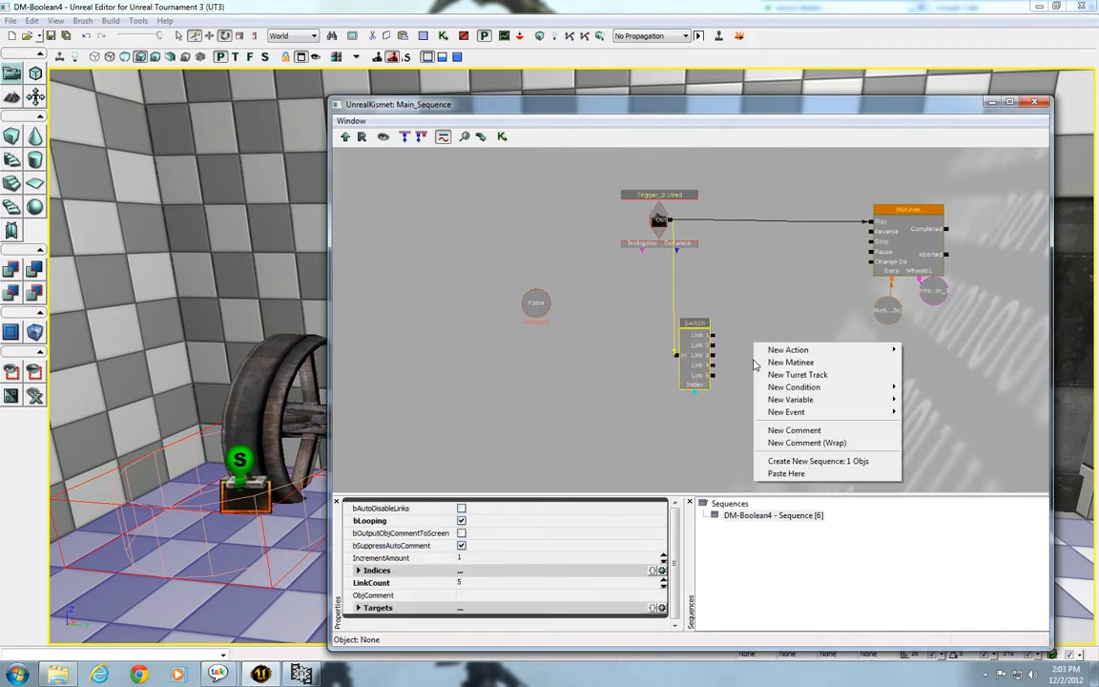
mouse_move(775, 356)
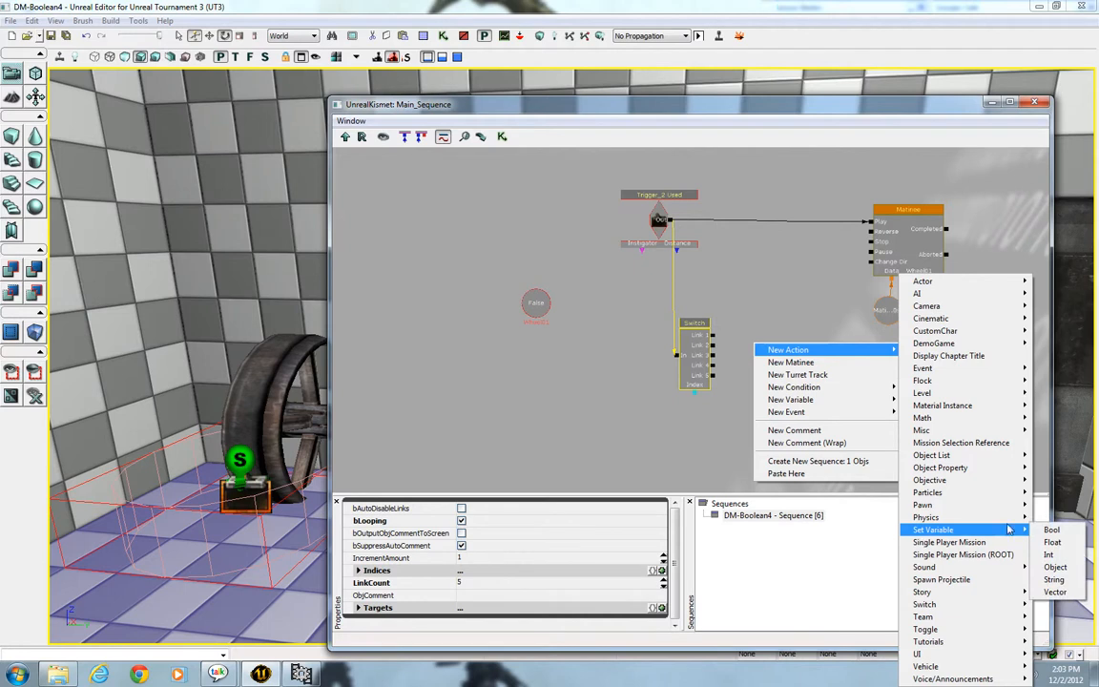
click(1052, 531)
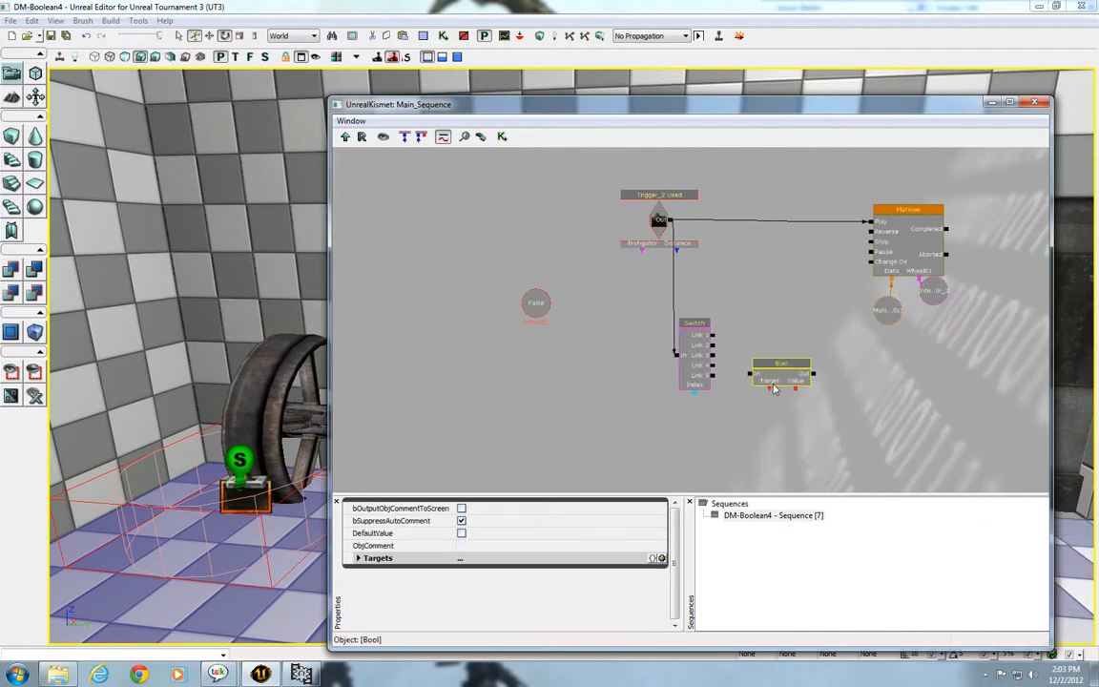
key(ctrl+c)
key(ctrl+v)
Step: Arrange the two Bool actions one above the other to the right of the Switch and select the Wheel01 variable
click(798, 380)
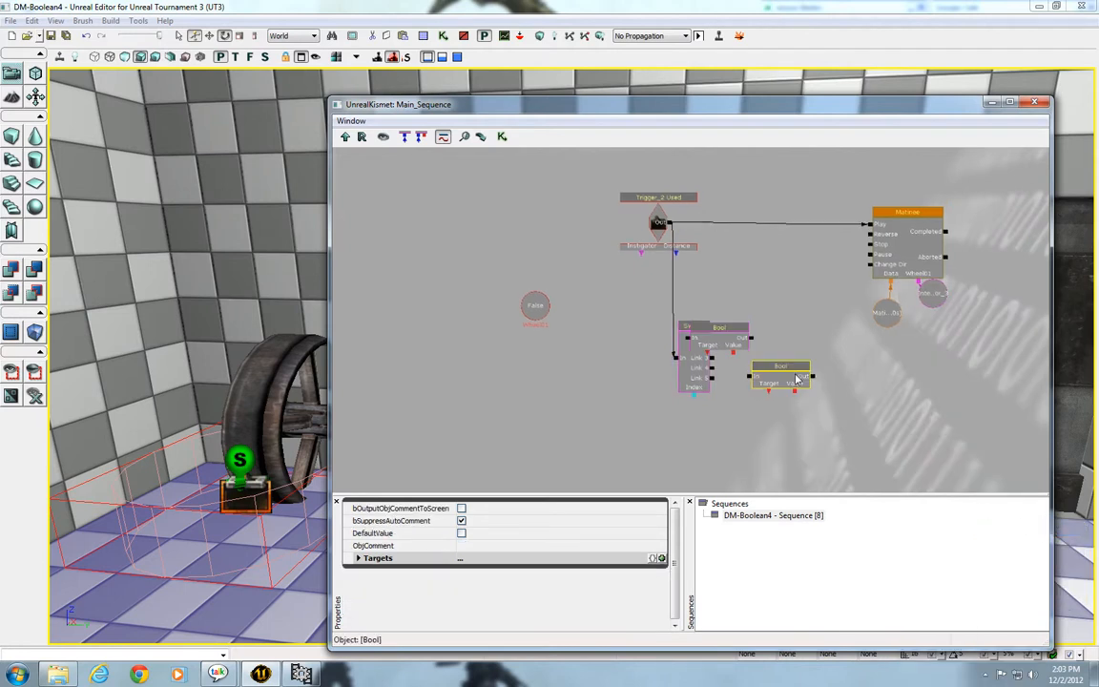
ctrl+drag(798, 379, 825, 401)
ctrl+drag(733, 341, 821, 336)
ctrl+drag(810, 402, 792, 409)
click(801, 337)
ctrl+drag(801, 337, 788, 337)
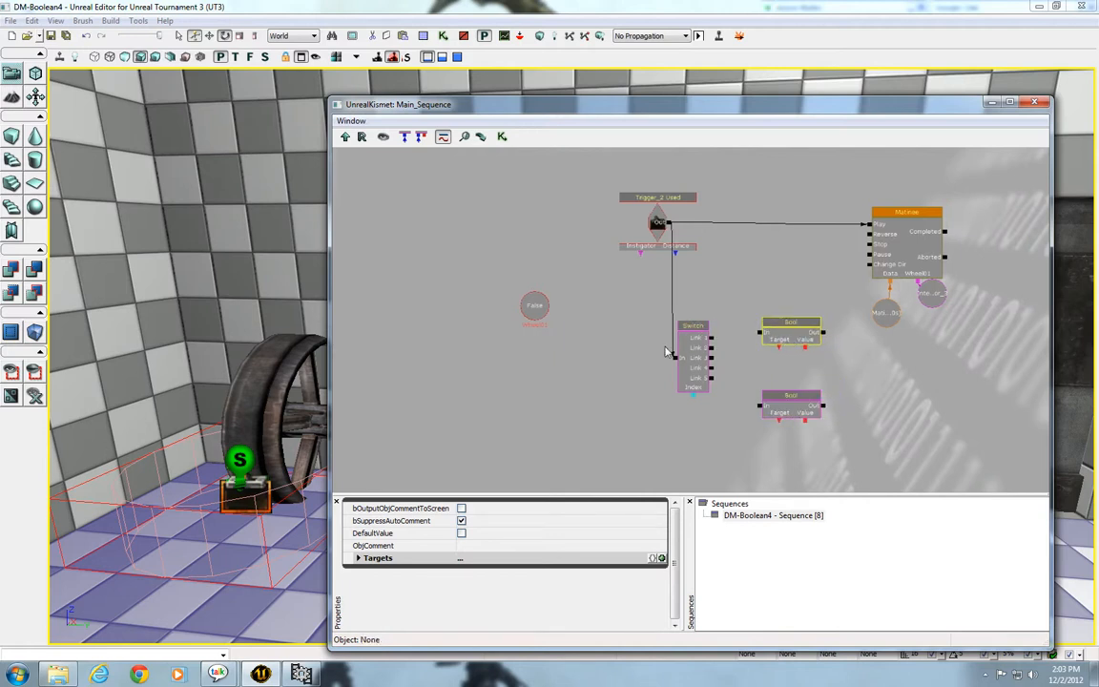
click(538, 318)
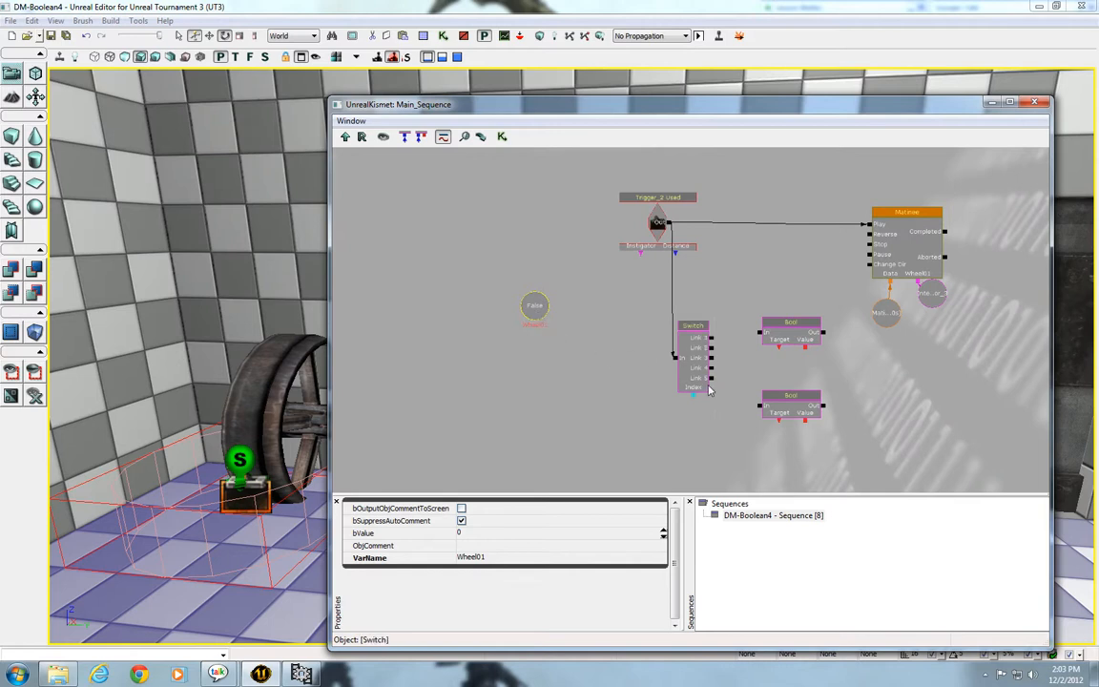
Step: Create a Bool variable on the Value connector of both Bool actions and set the upper variable's bValue to 1
click(812, 343)
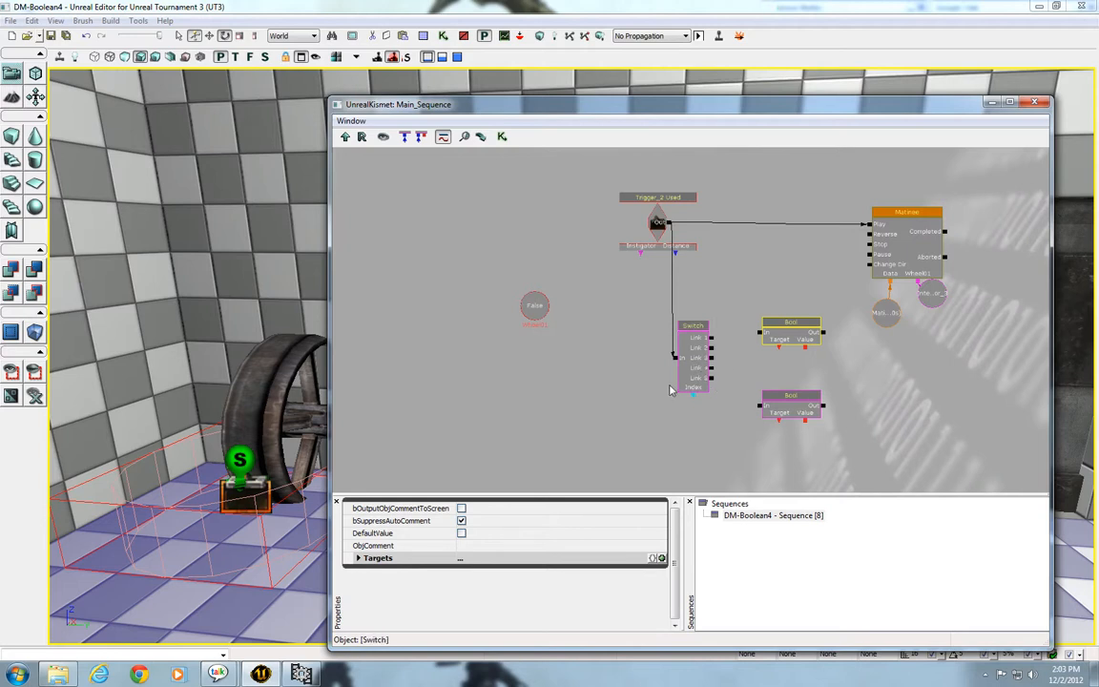
click(524, 308)
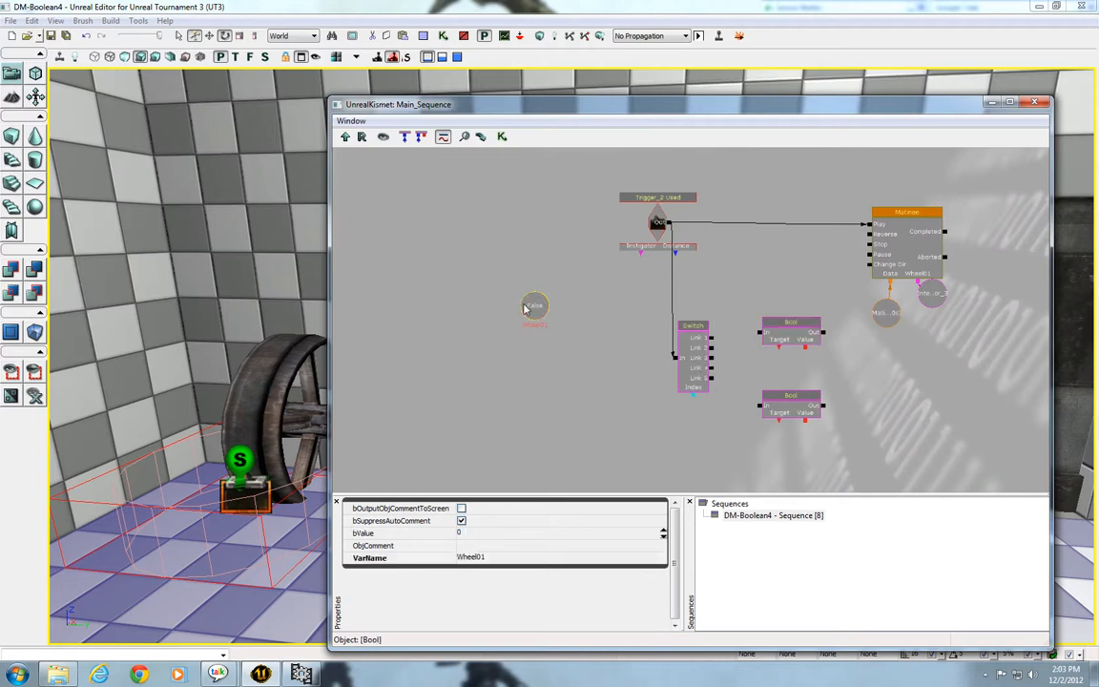
drag(667, 459, 596, 449)
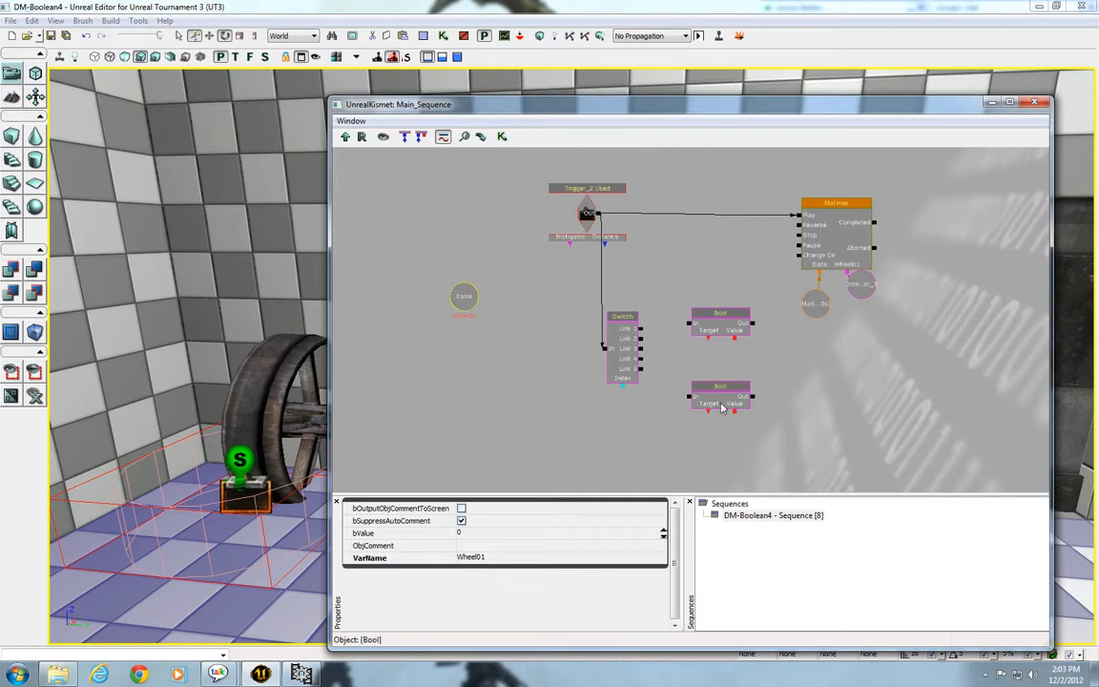
right_click(737, 323)
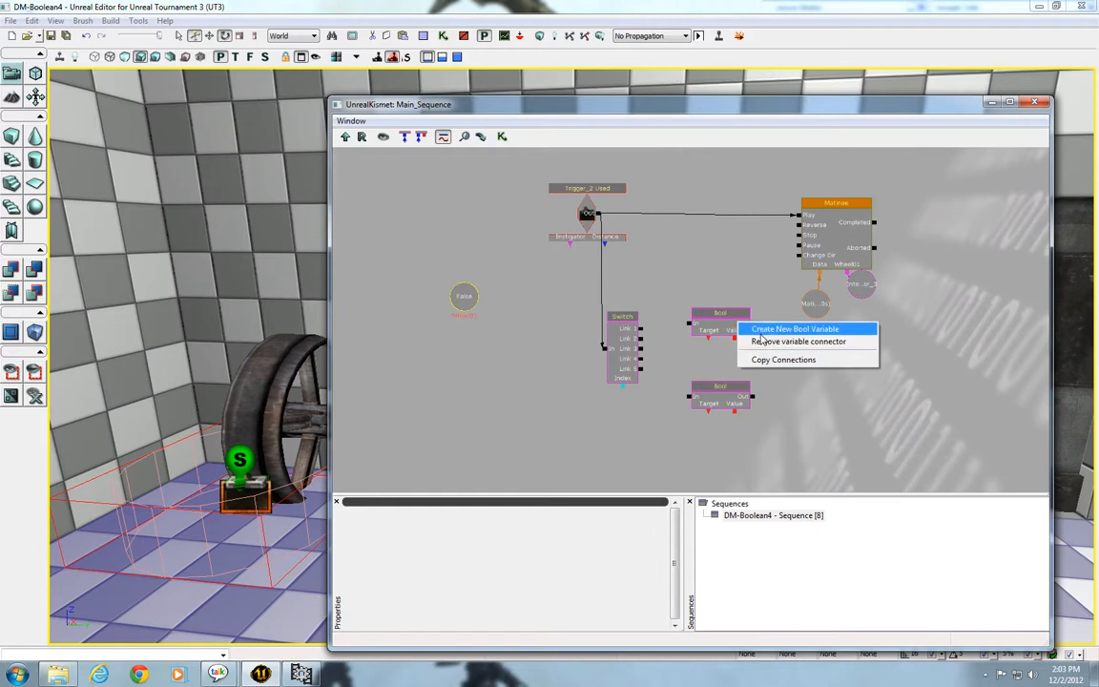
click(759, 329)
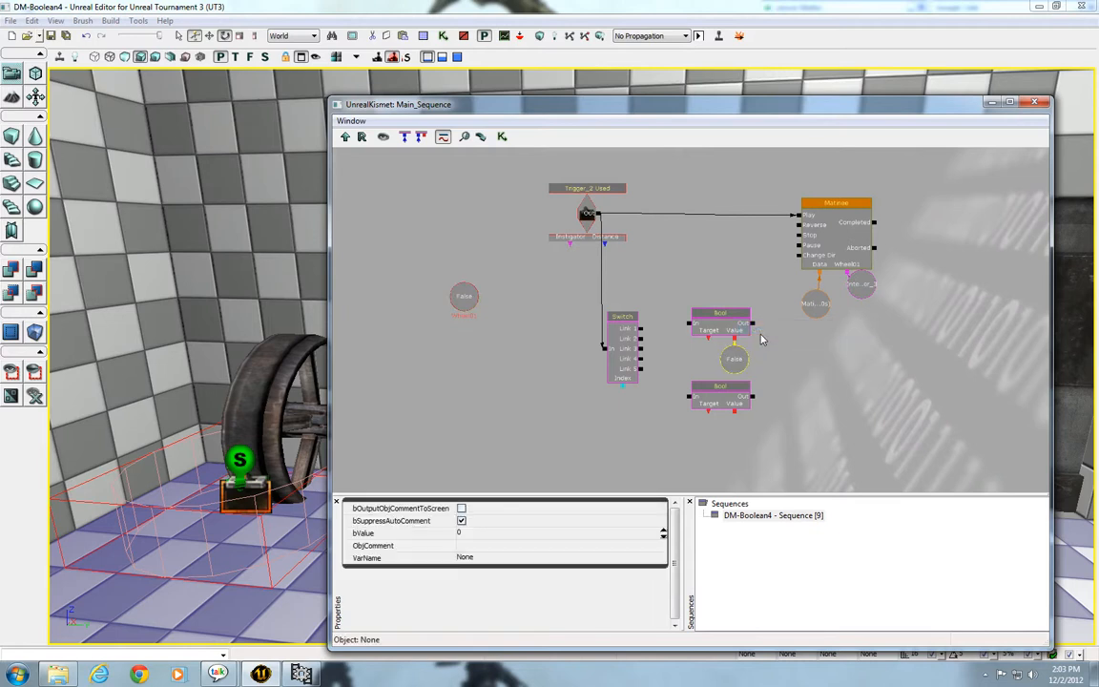
click(488, 540)
text(1)
key(Return)
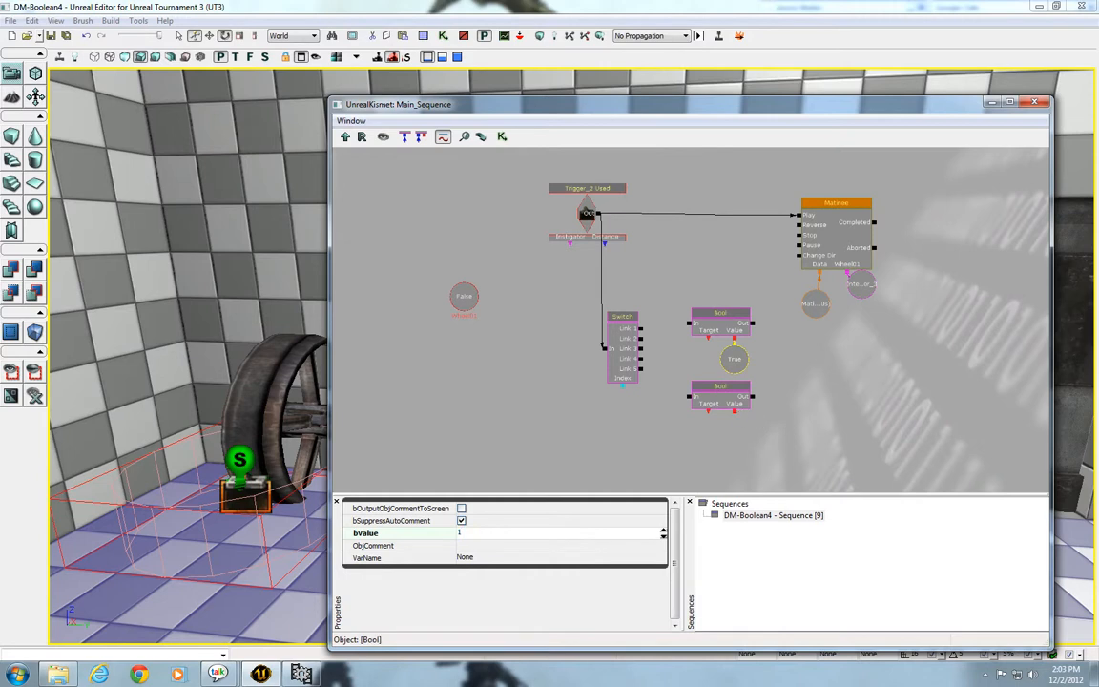
right_click(737, 401)
click(771, 401)
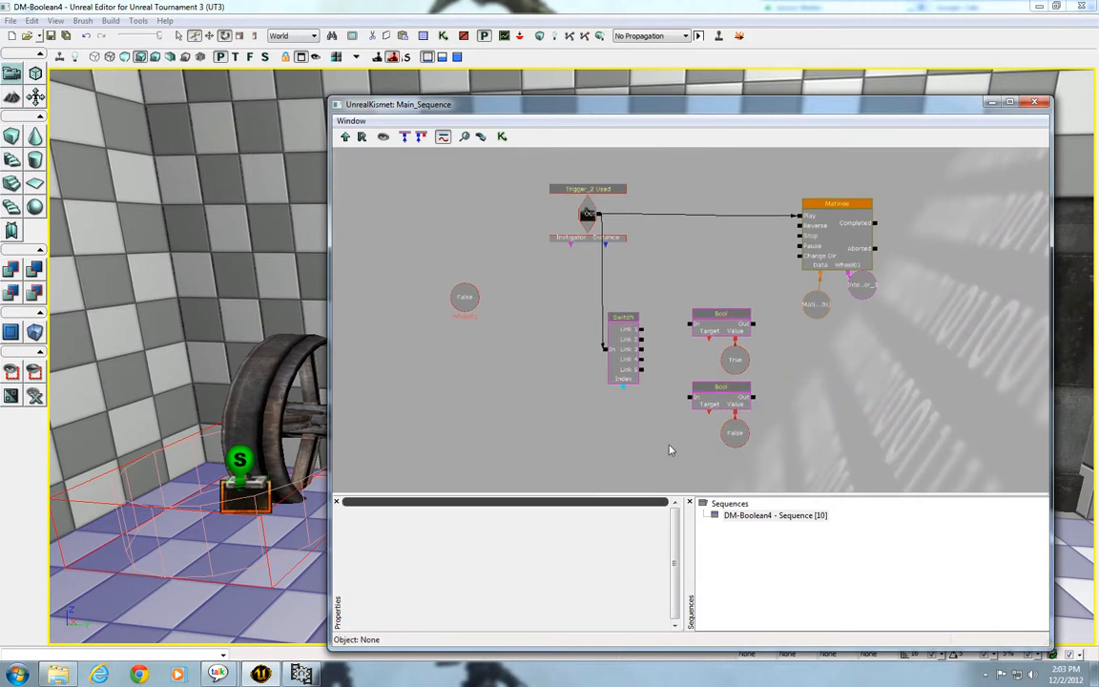
Step: Add a Named Variable below the Switch node and duplicate it
right_click(587, 416)
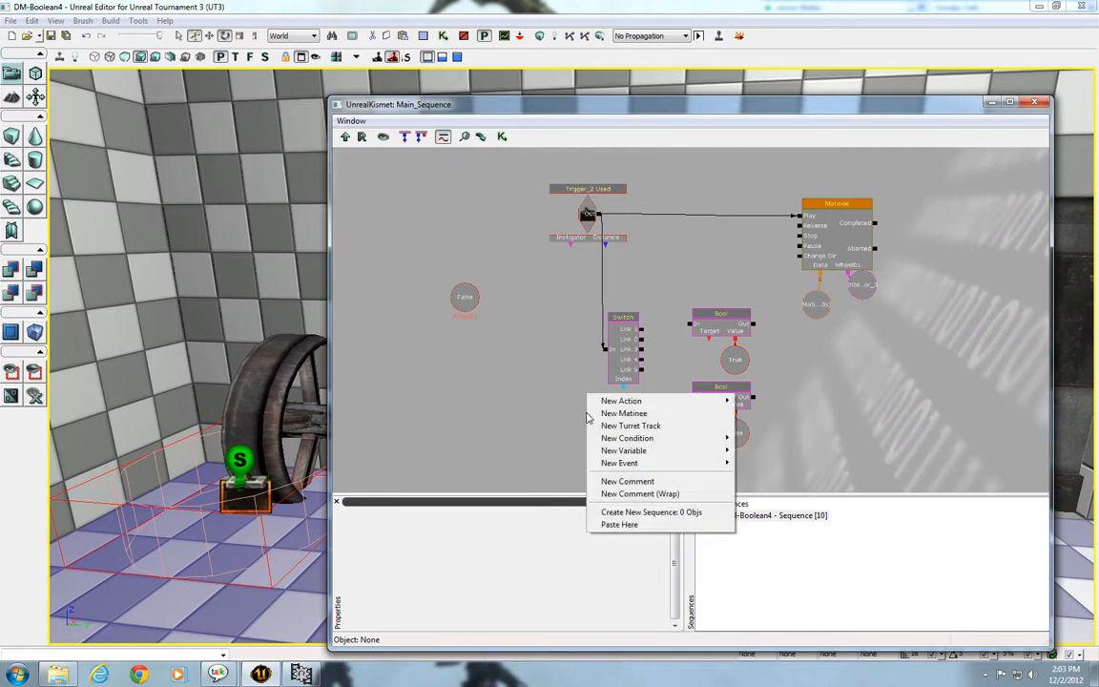
mouse_move(604, 455)
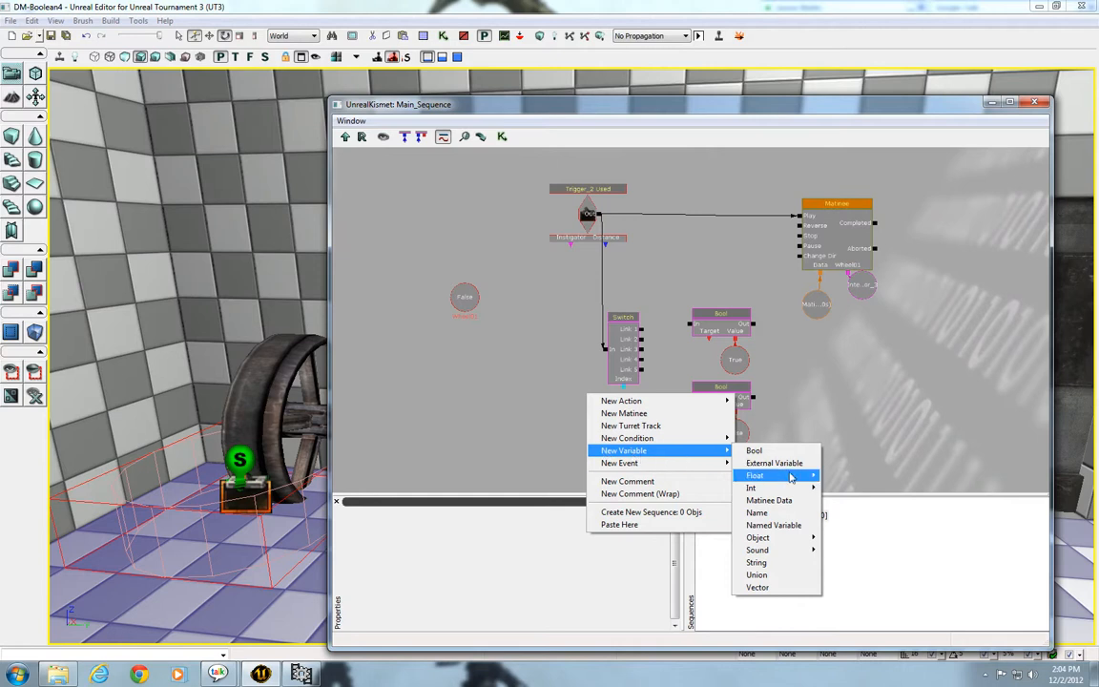
click(782, 526)
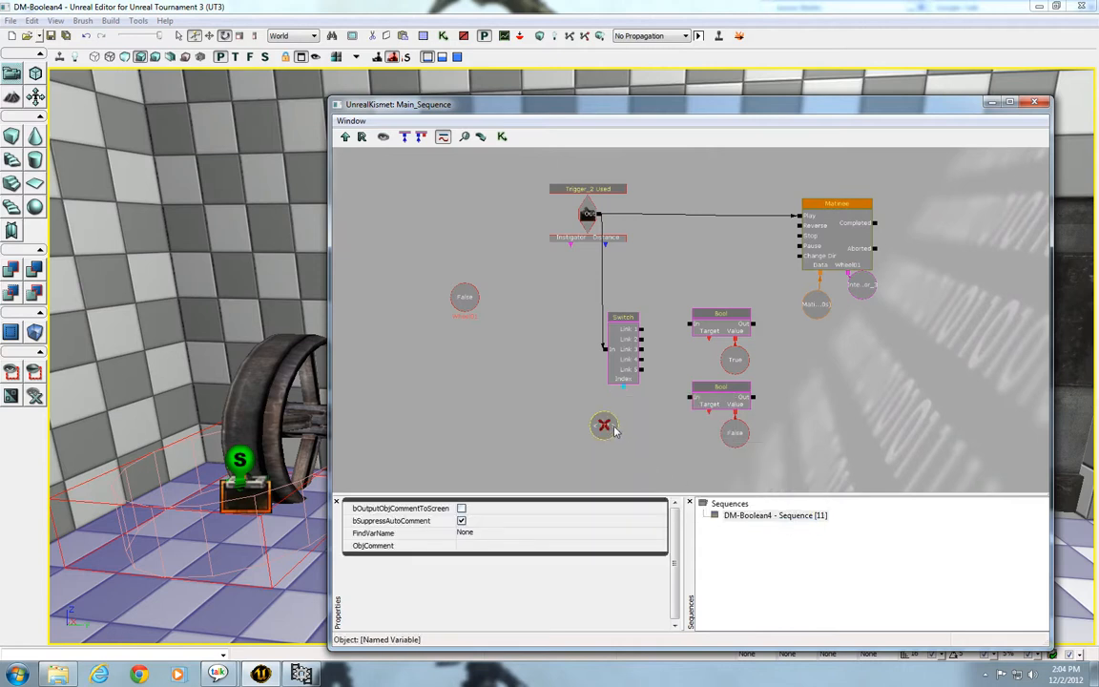
drag(615, 431, 584, 409)
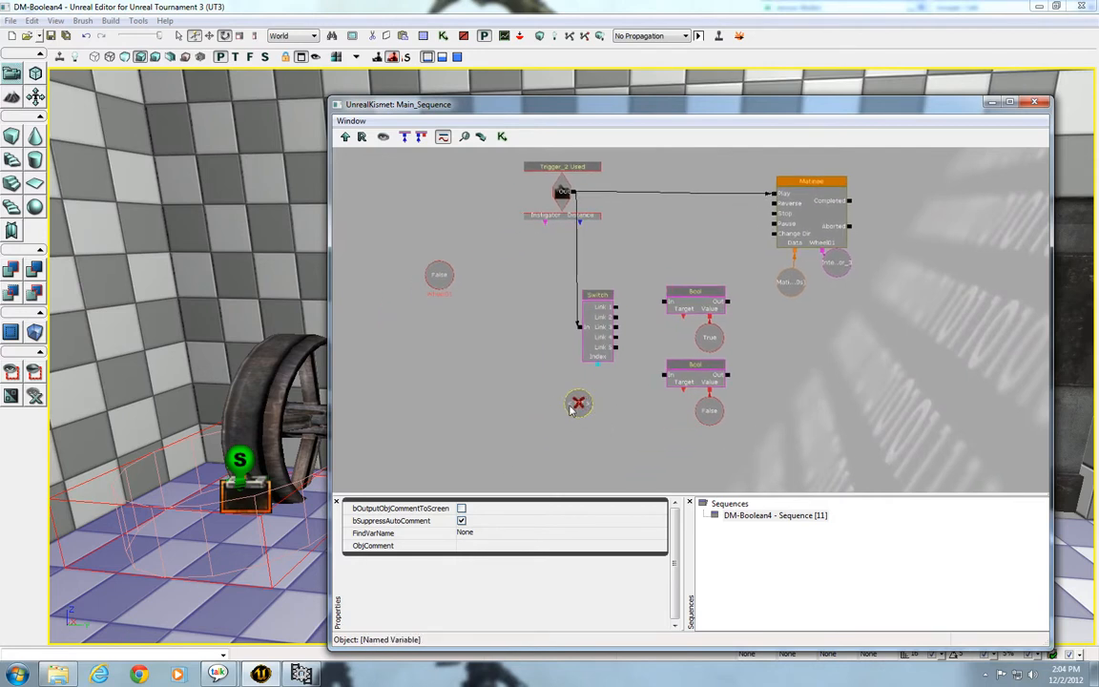
ctrl+drag(583, 405, 601, 397)
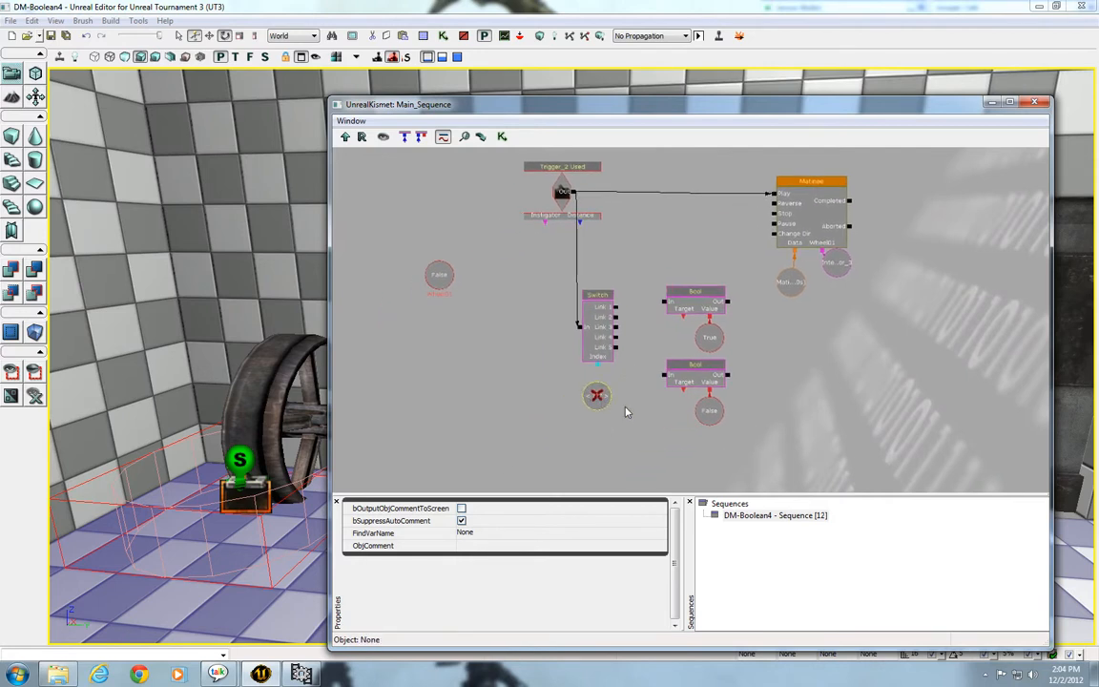
key(n)
Step: Place one Named Variable under each Bool action and connect it to that action's Target
click(705, 334)
ctrl+drag(698, 334, 669, 330)
click(681, 379)
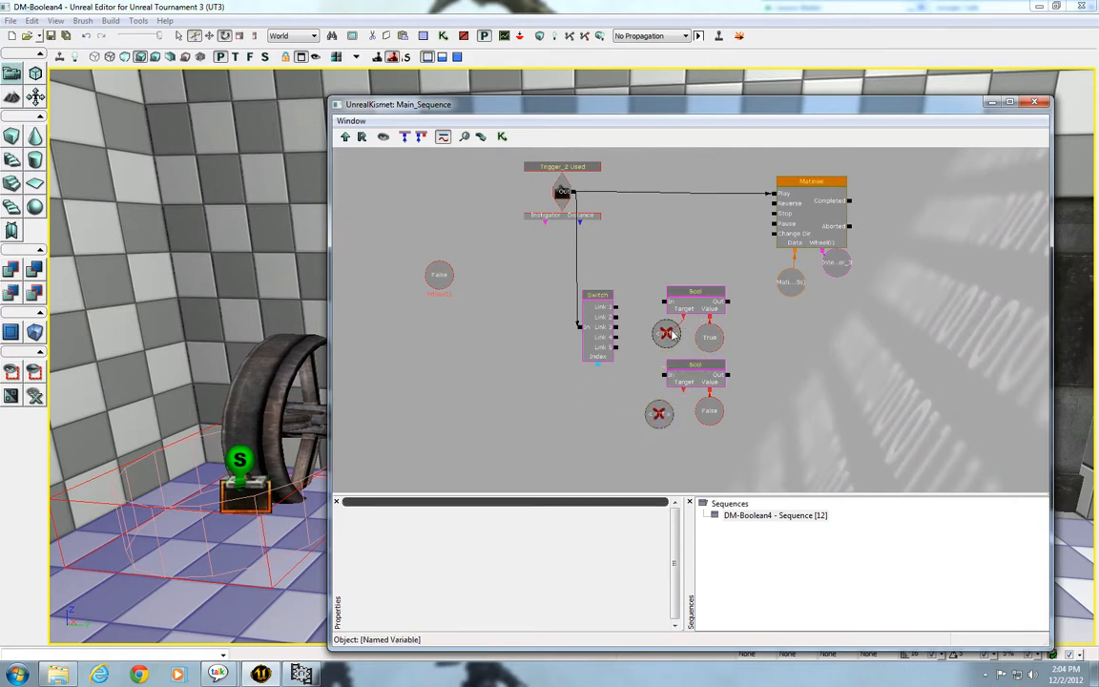
mouse_move(681, 399)
mouse_down()
mouse_move(662, 411)
mouse_move(670, 414)
mouse_up()
Step: Set FindVarName to Wheel01 on both Named Variables attached to the Bool actions
click(664, 345)
click(487, 534)
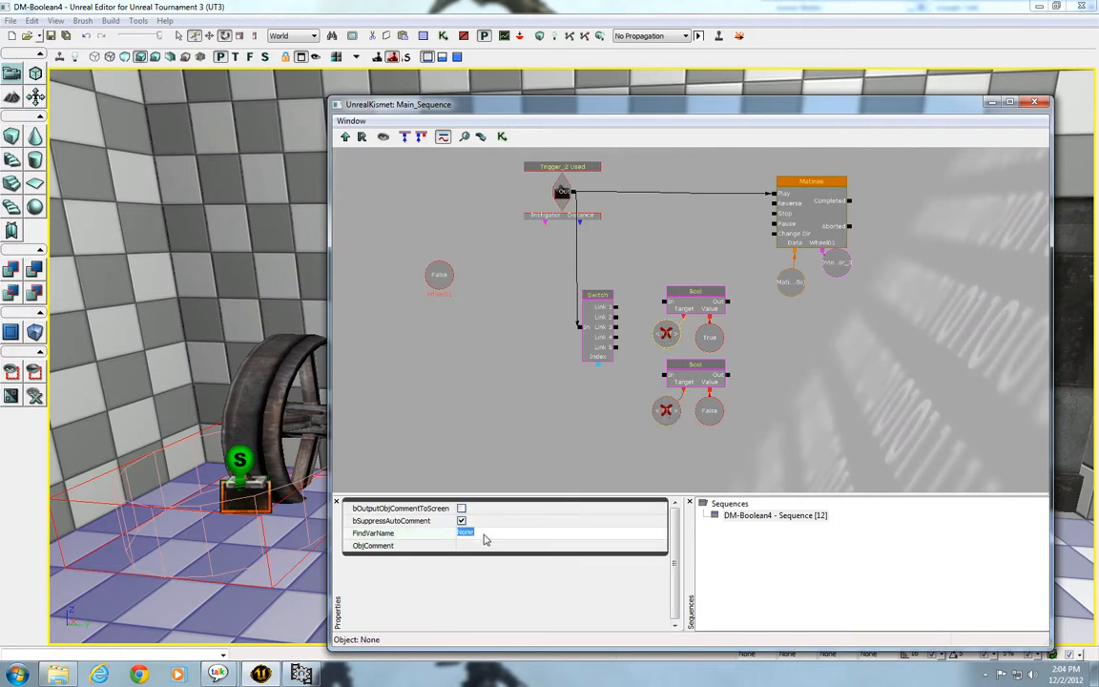
text(Wheel01)
key(Return)
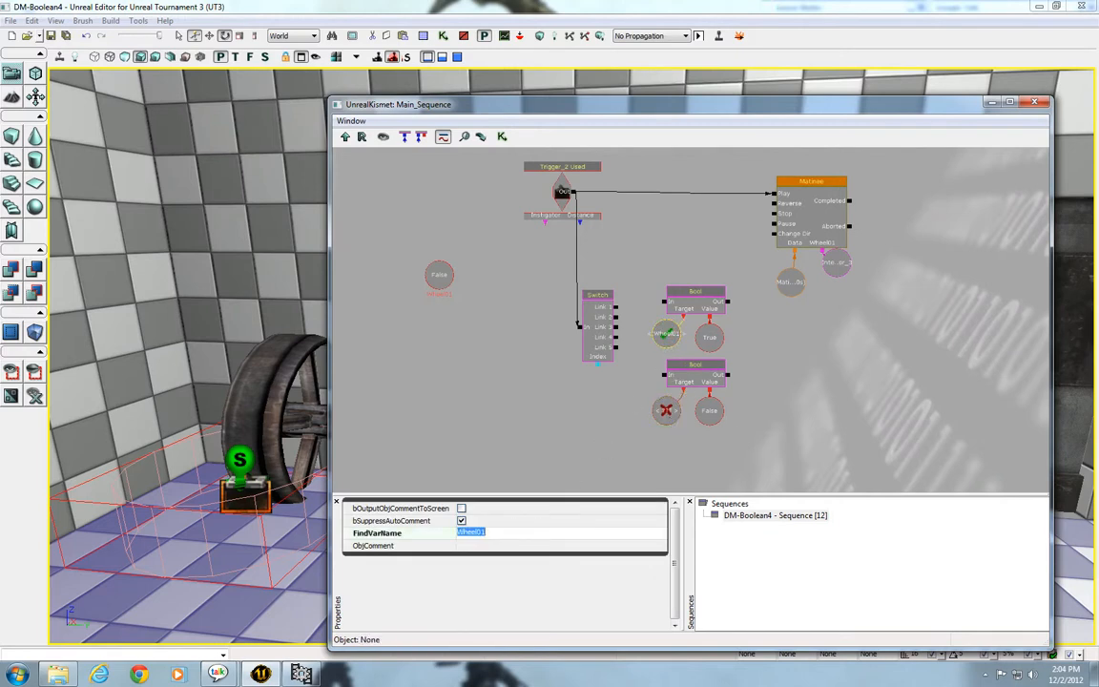
click(666, 410)
click(512, 534)
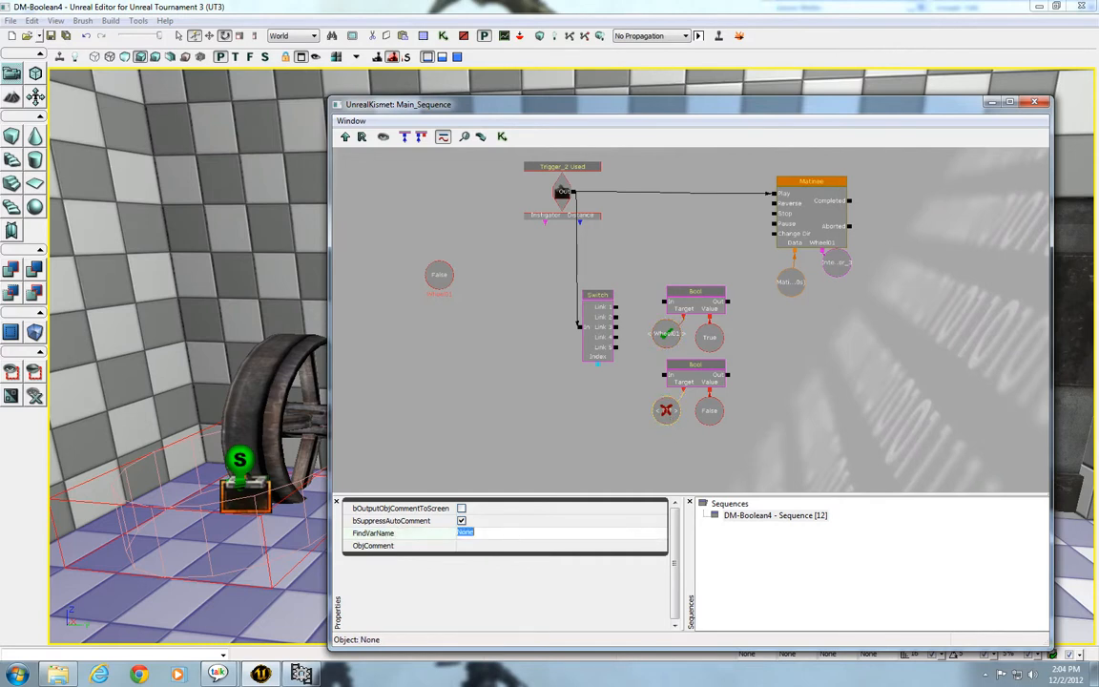
text(Wheel01)
key(Return)
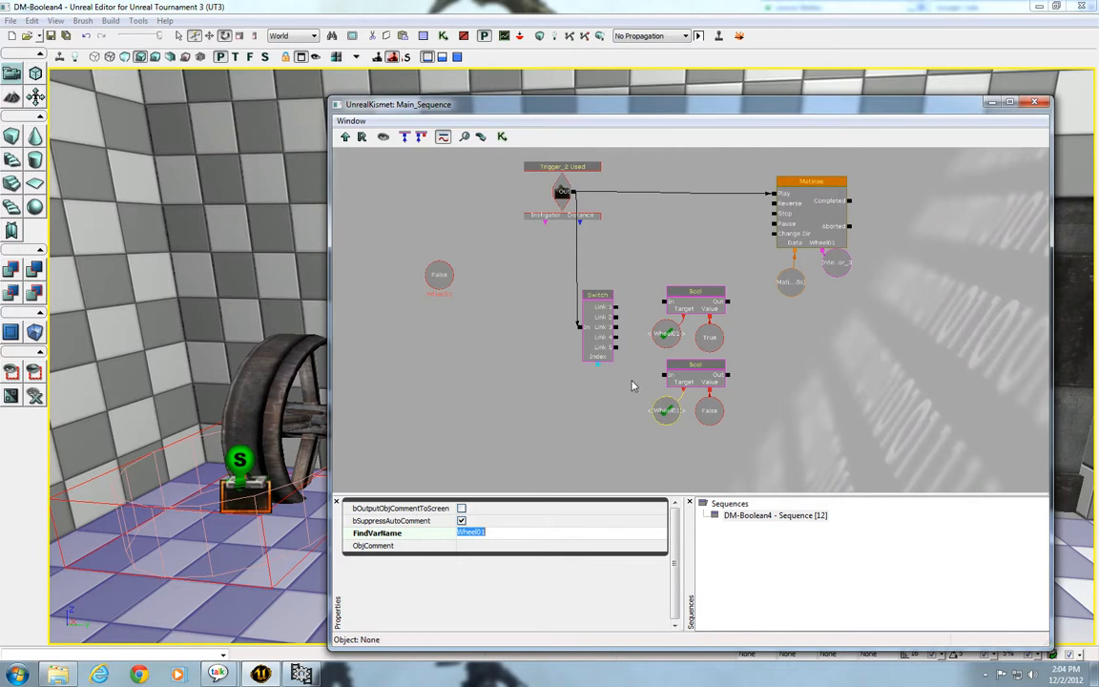
Step: Wire the Switch's Link 2 output to the upper Bool action's In and Link 3 to the lower action's In
click(445, 275)
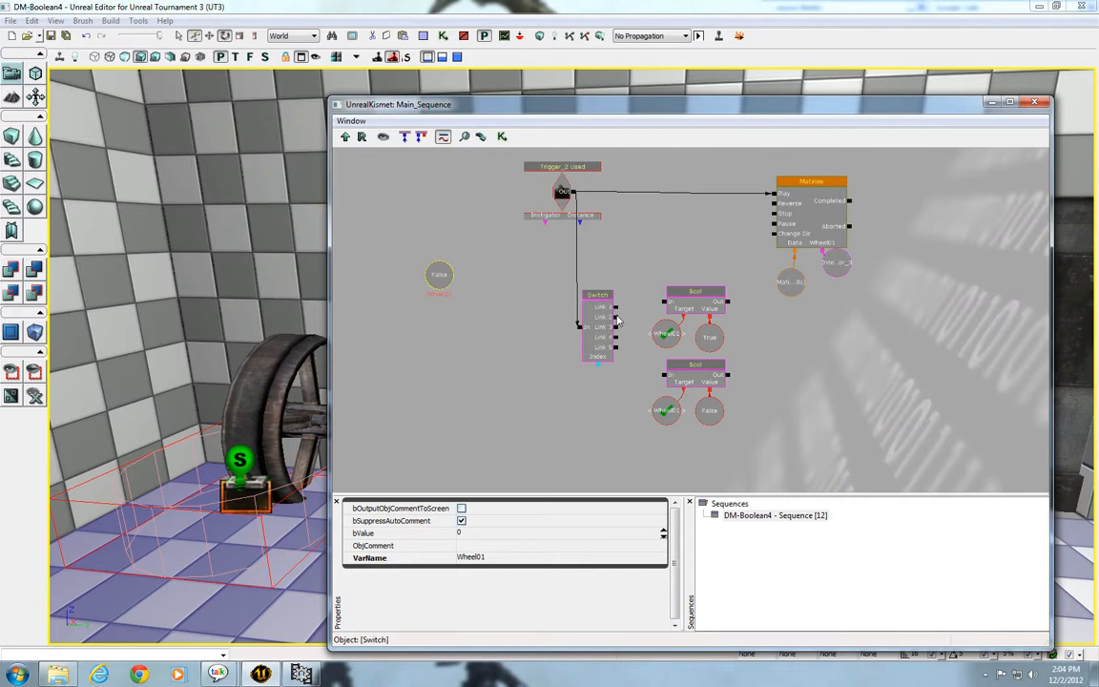
drag(616, 307, 667, 305)
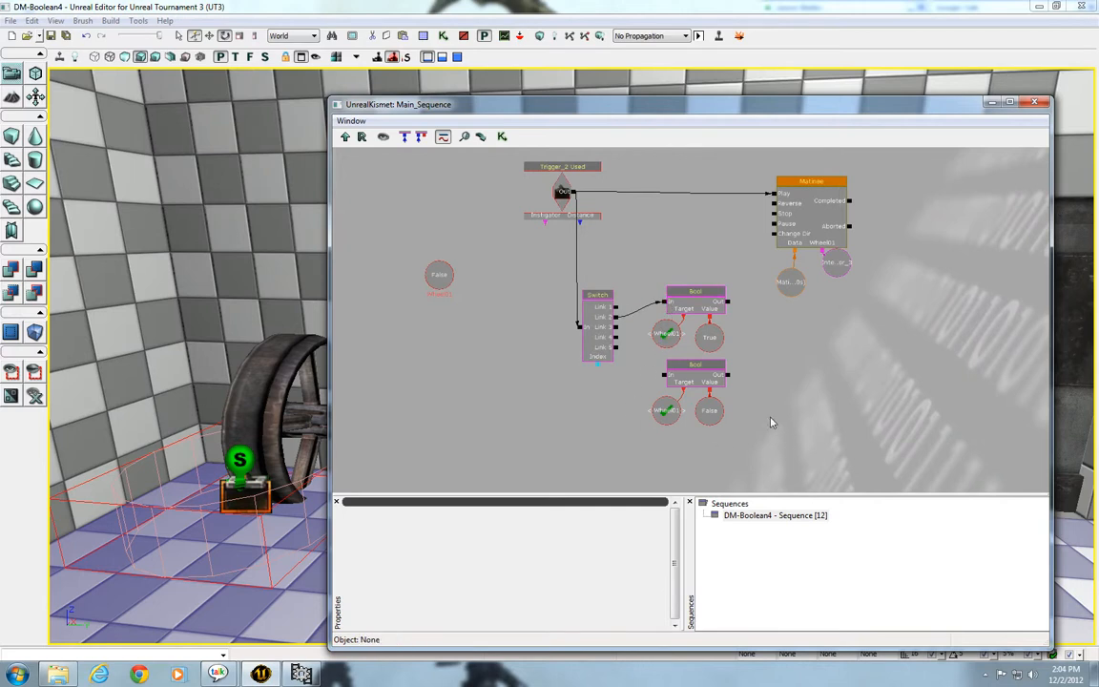
click(677, 297)
click(667, 332)
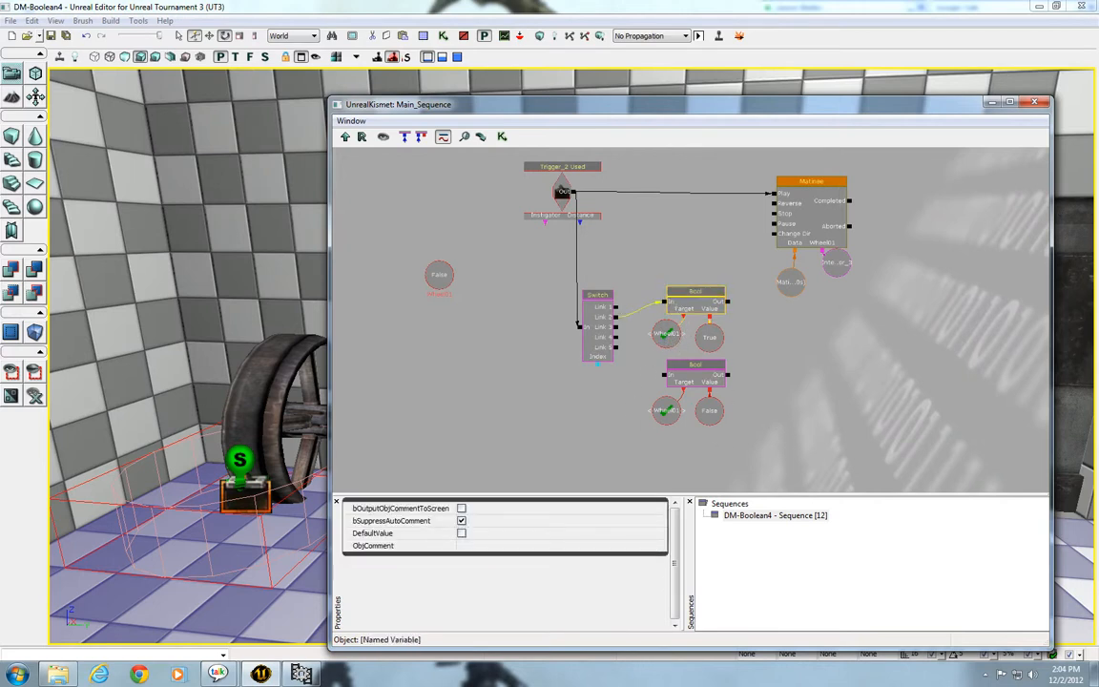
click(437, 279)
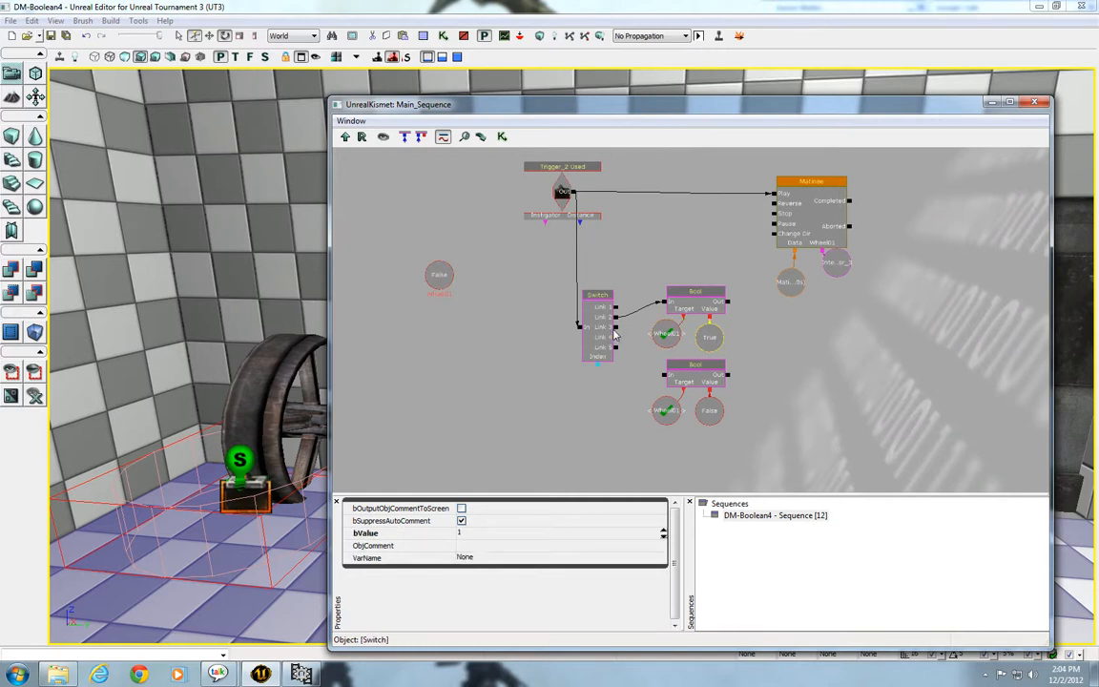
drag(614, 326, 656, 374)
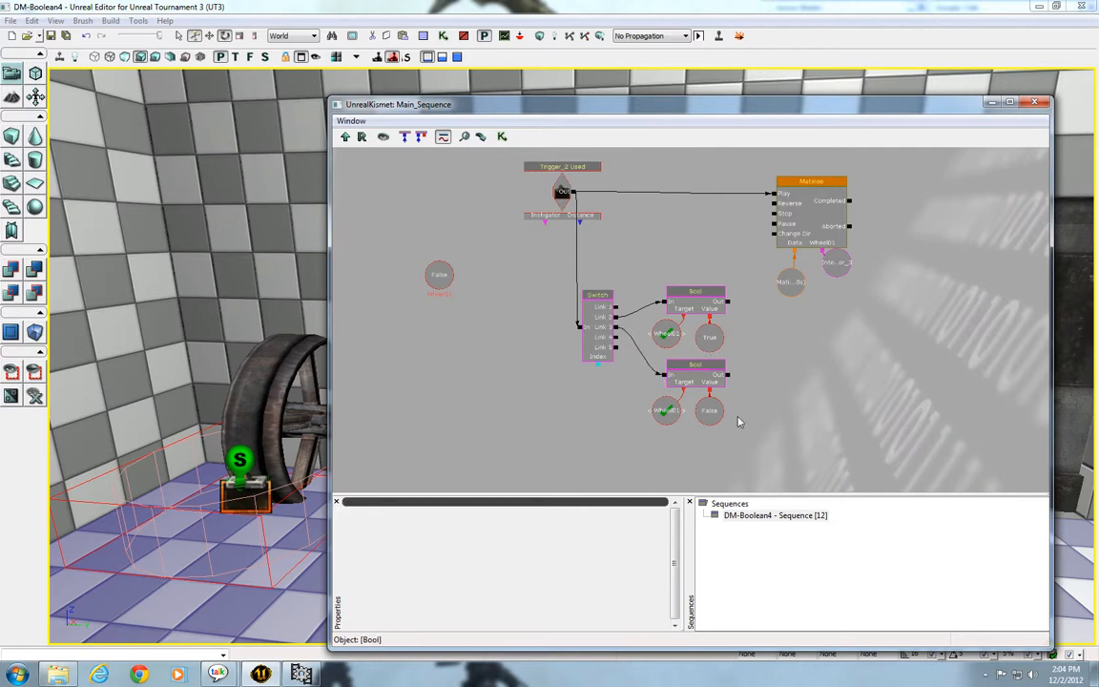
click(664, 411)
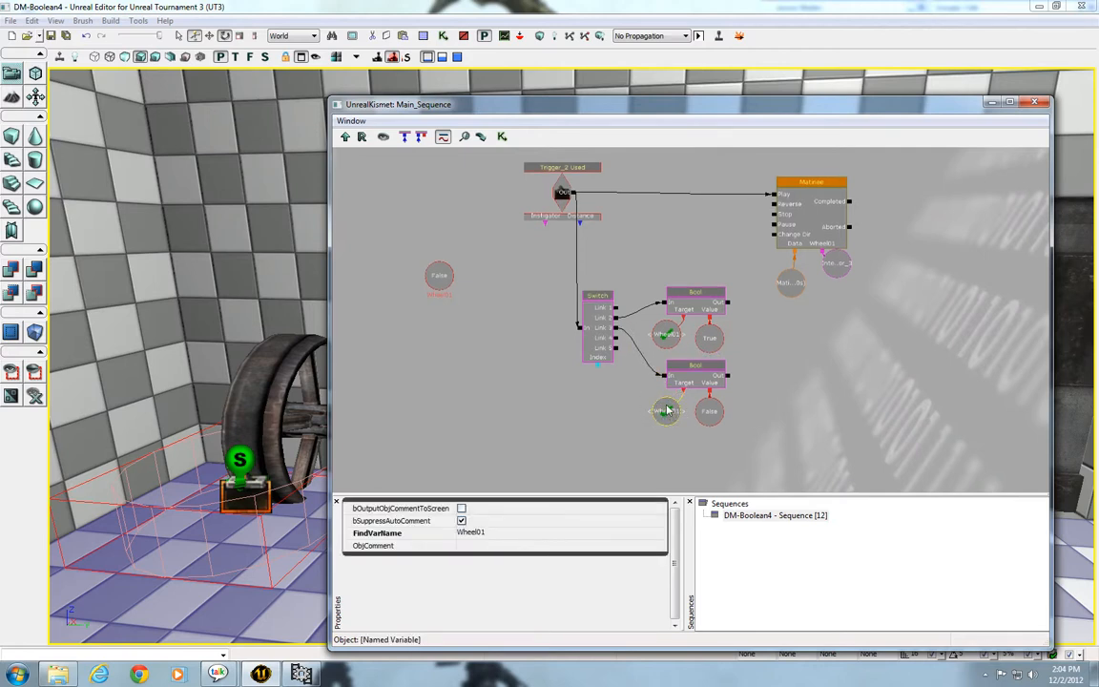
click(709, 411)
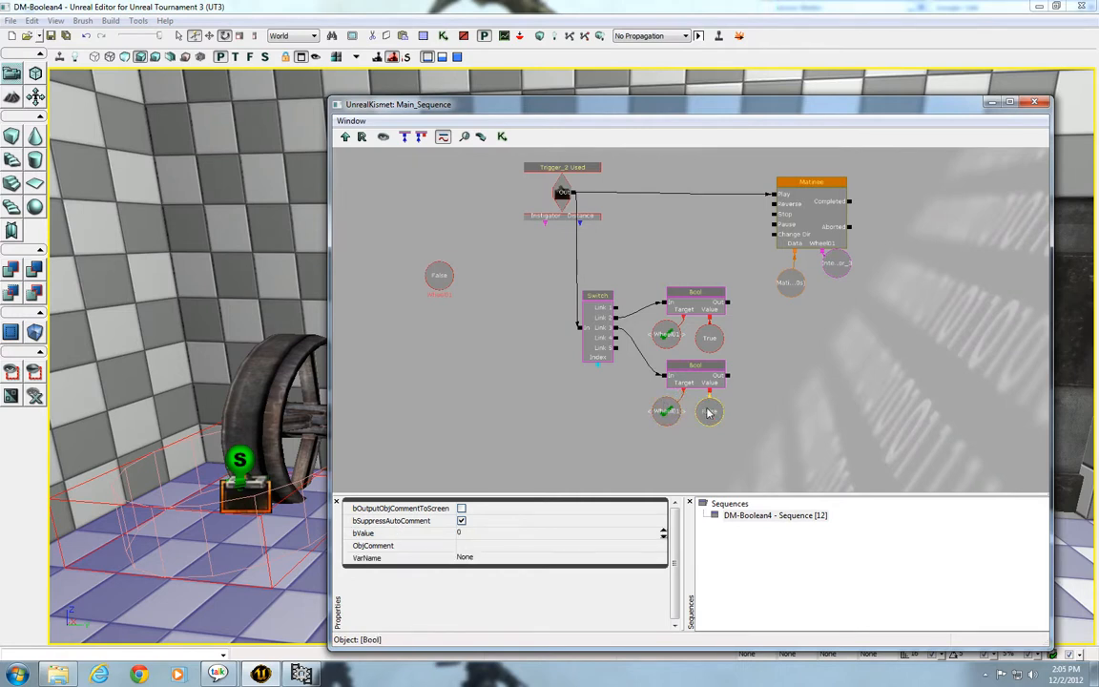
Step: Add a Toggle action to the right of the two Bool actions, below the Matinee
click(797, 387)
drag(796, 387, 734, 503)
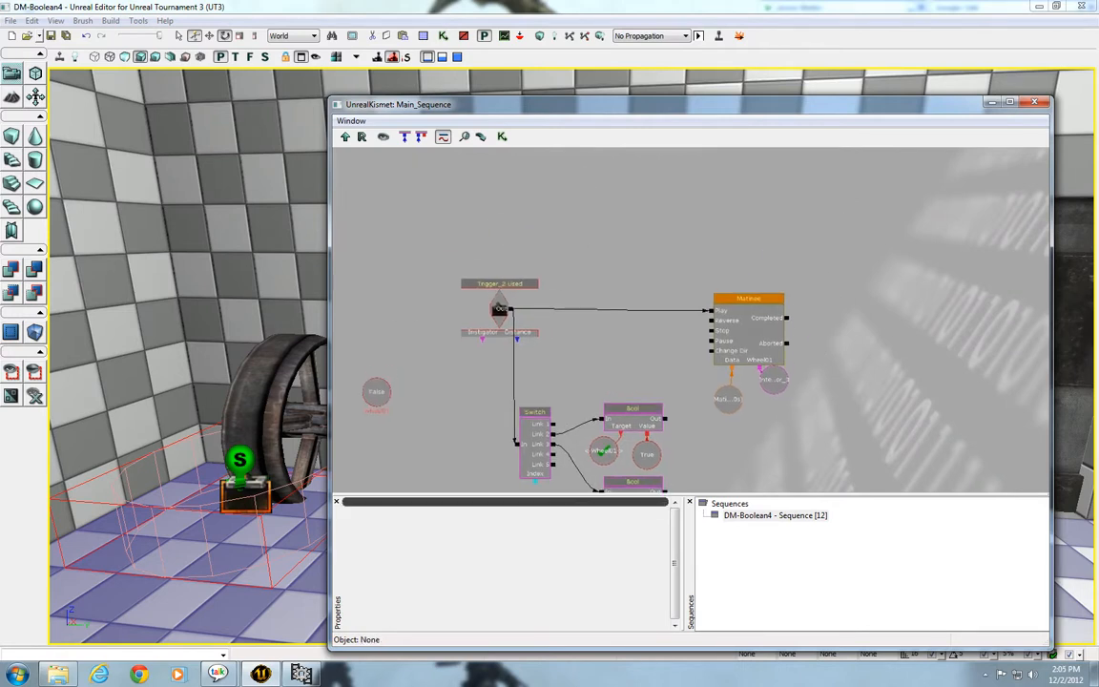
click(754, 358)
ctrl+drag(753, 353, 835, 189)
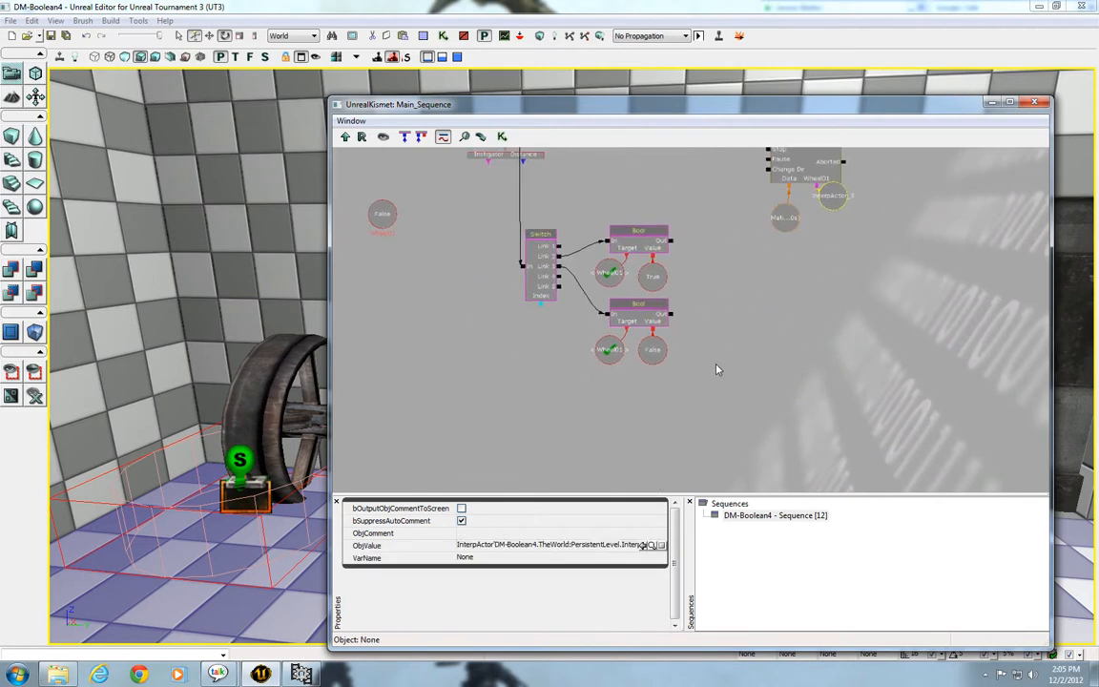
click(693, 332)
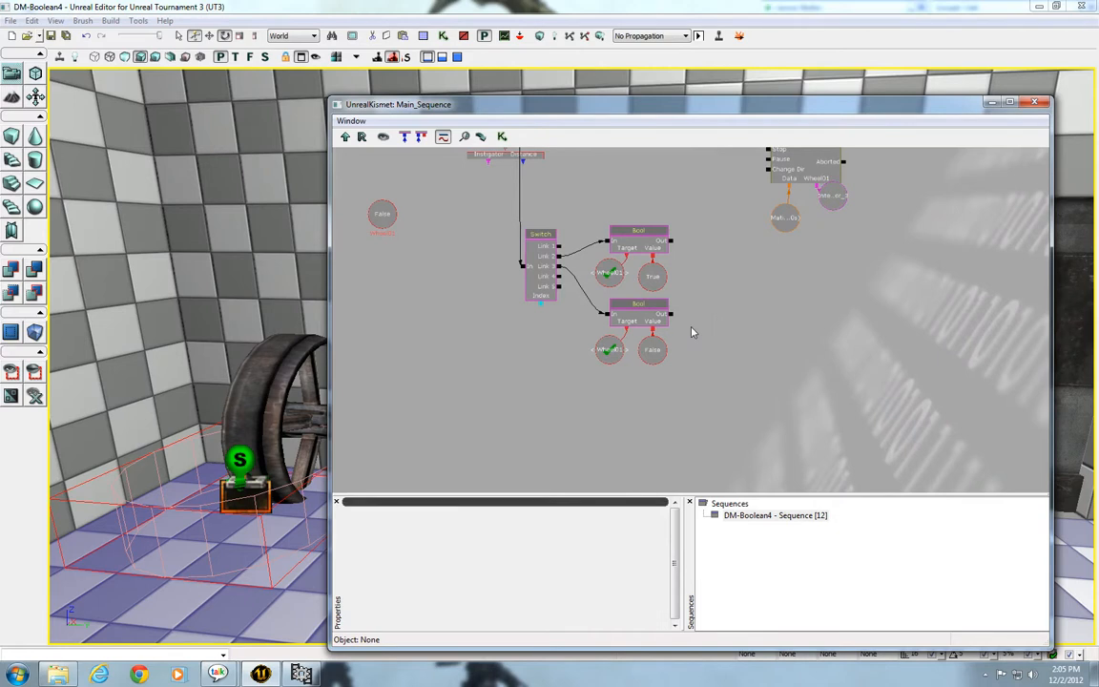
right_click(730, 294)
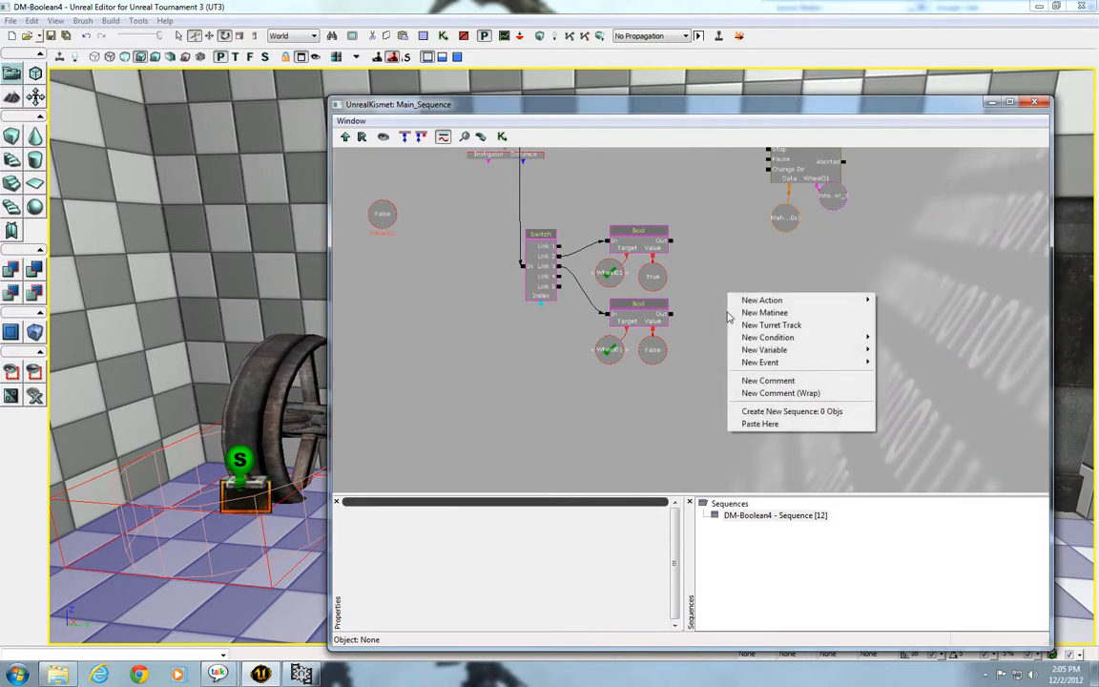
mouse_move(761, 303)
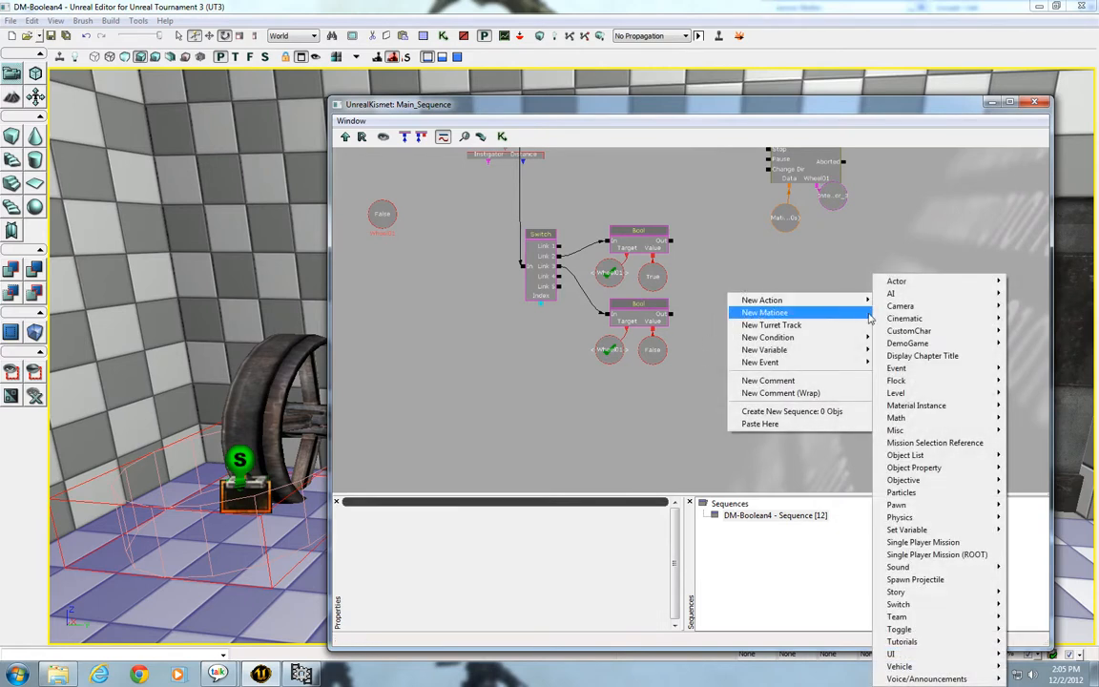
mouse_move(937, 635)
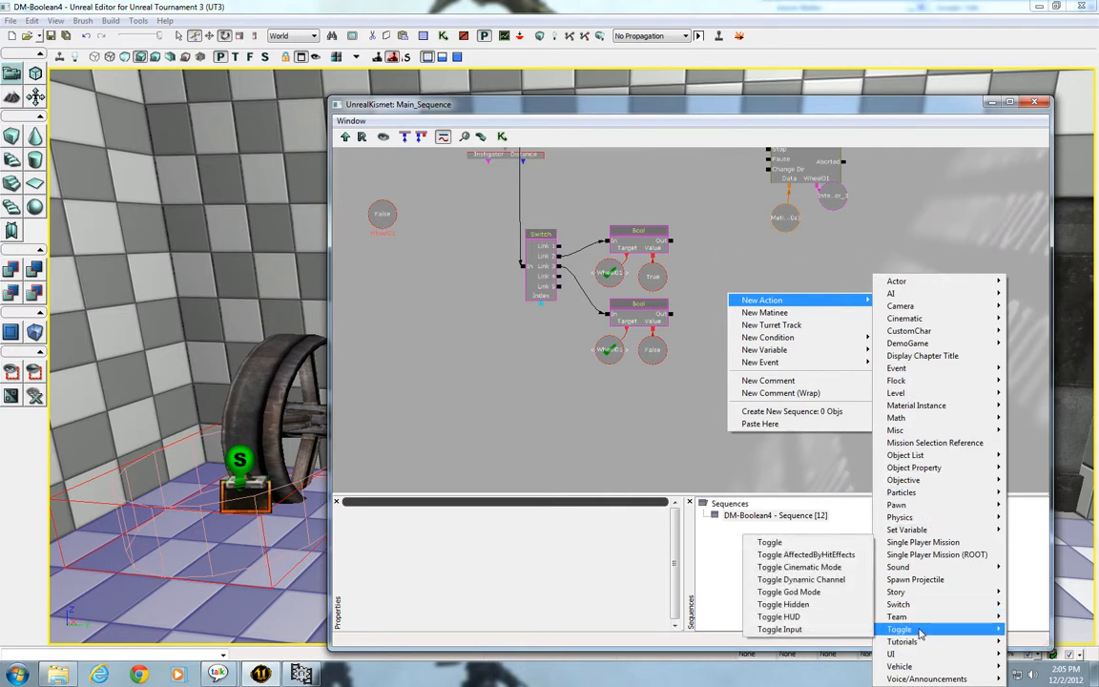
click(769, 542)
click(804, 438)
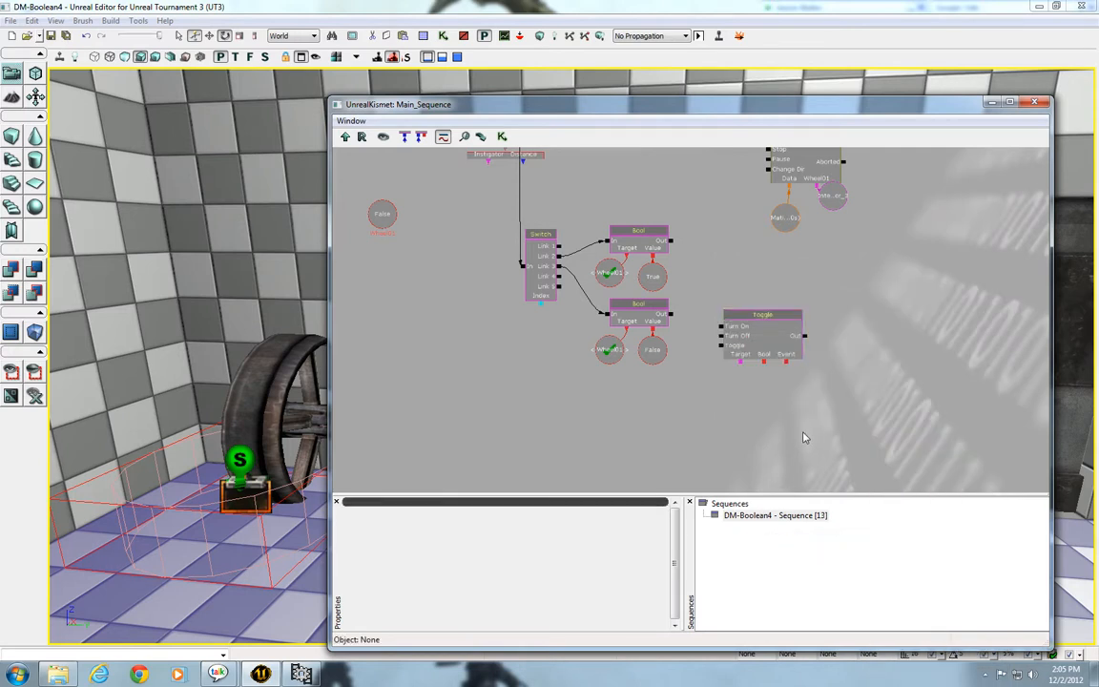
Step: Select the toggleable point light by the leftmost wheel and attach it as an object variable to the Toggle's Target
click(239, 462)
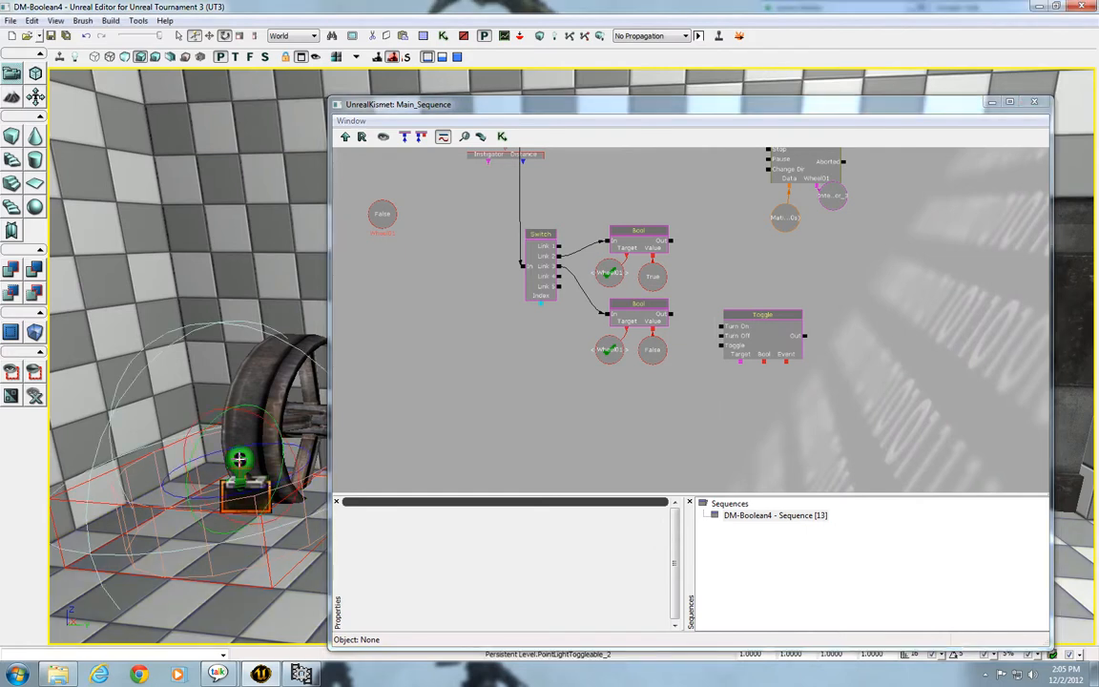
right_click(741, 359)
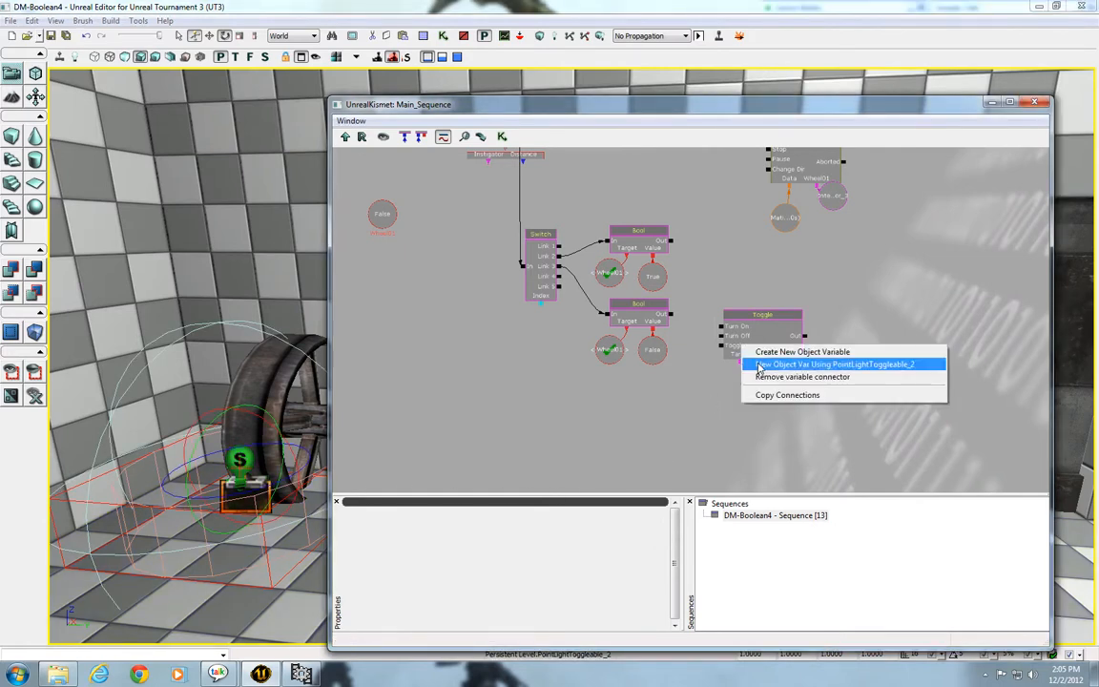
click(863, 370)
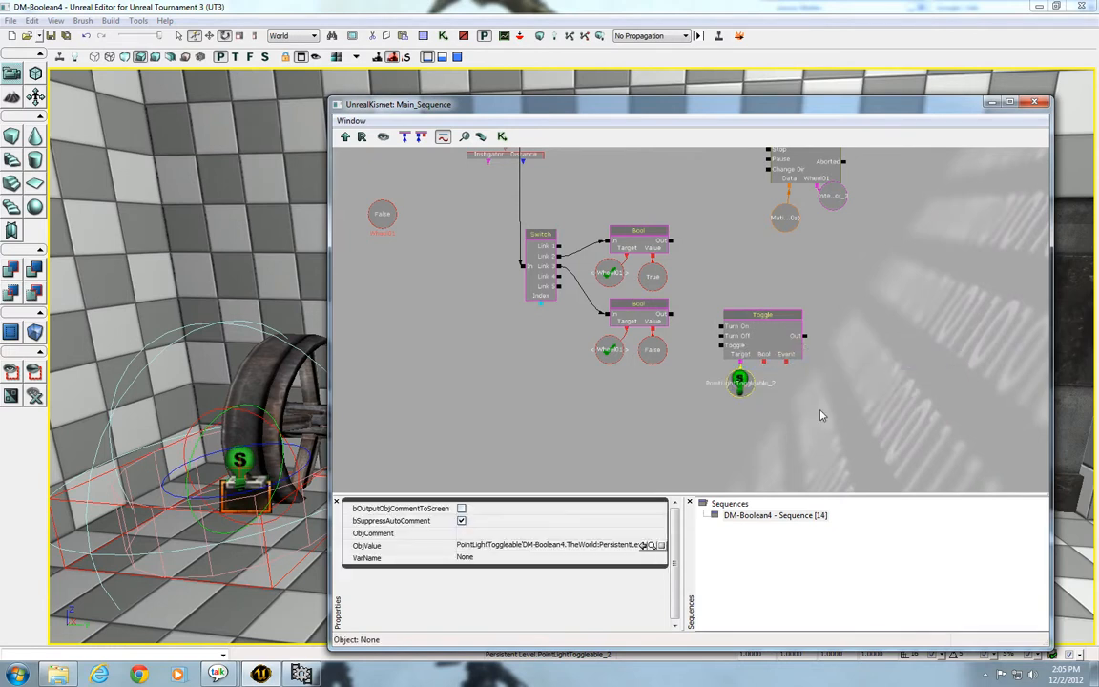
drag(821, 415, 774, 443)
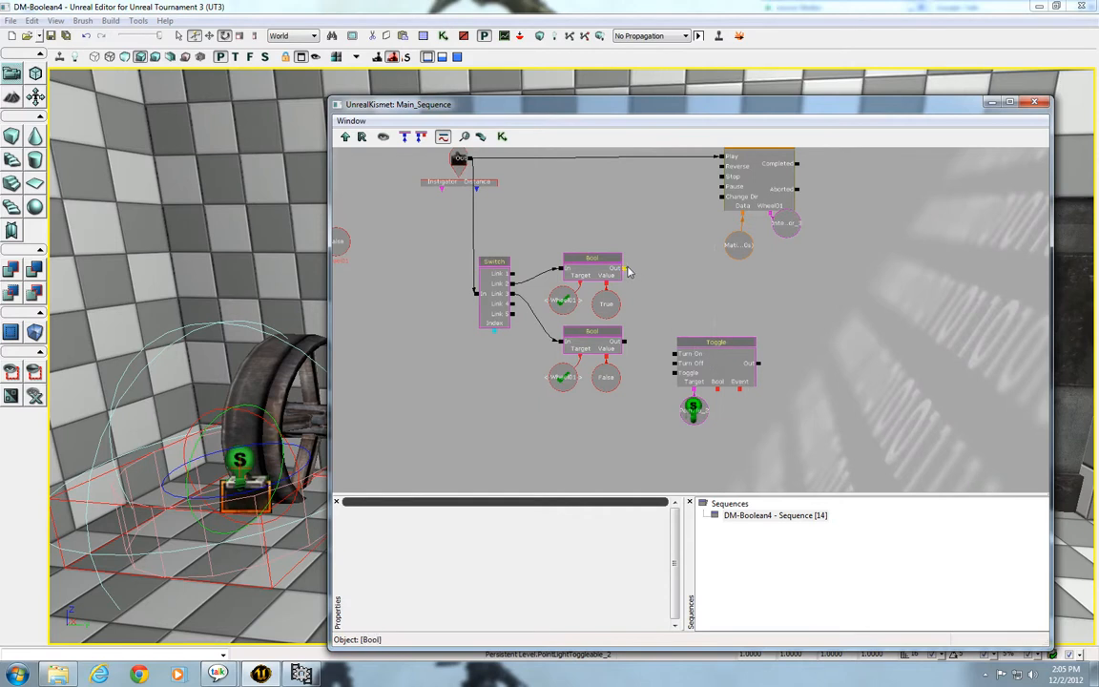
Step: Wire the upper Bool action's Out to the Toggle's Turn On and the lower Bool action's Out to Turn Off
drag(626, 270, 673, 354)
click(624, 351)
drag(625, 350, 673, 364)
scroll(780, 459, down, 3)
scroll(871, 417, down, 2)
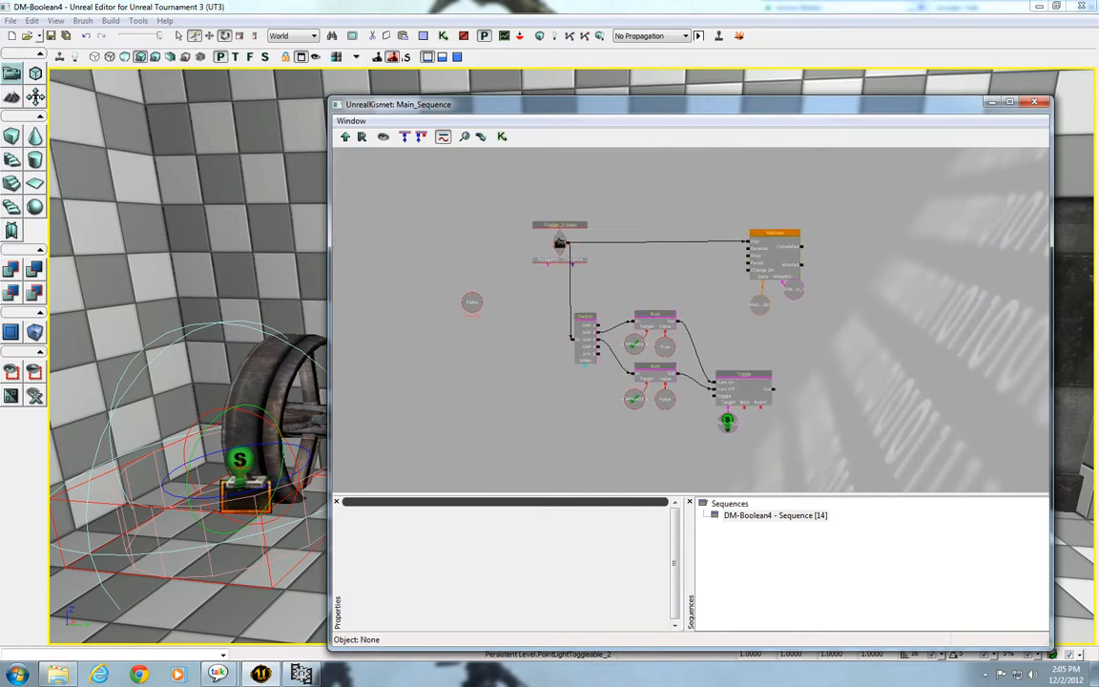
drag(873, 486, 866, 420)
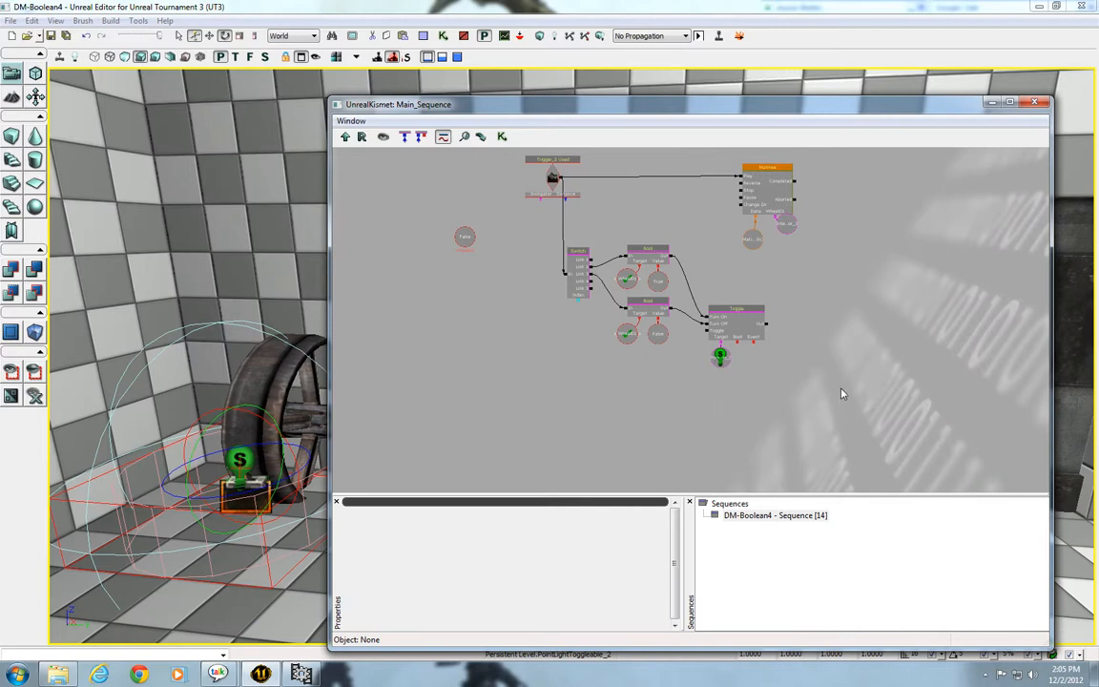
Step: Create a new remote event named Compare in the empty area near the Matinee
click(797, 277)
text(rrrrrrrrr)
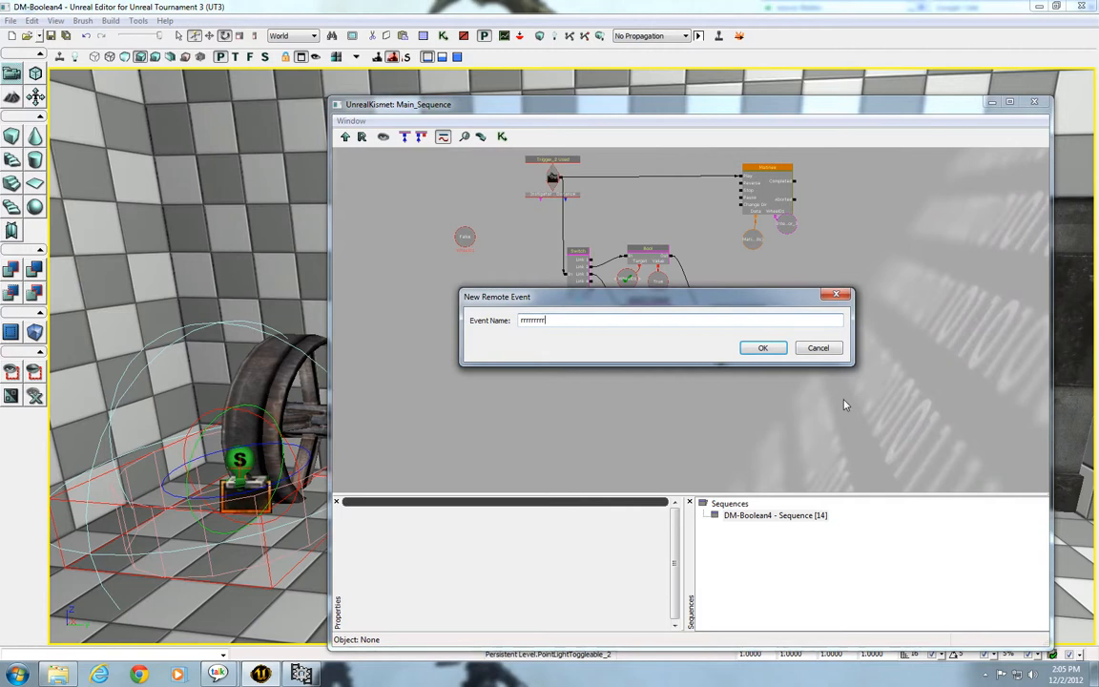
drag(658, 297, 775, 305)
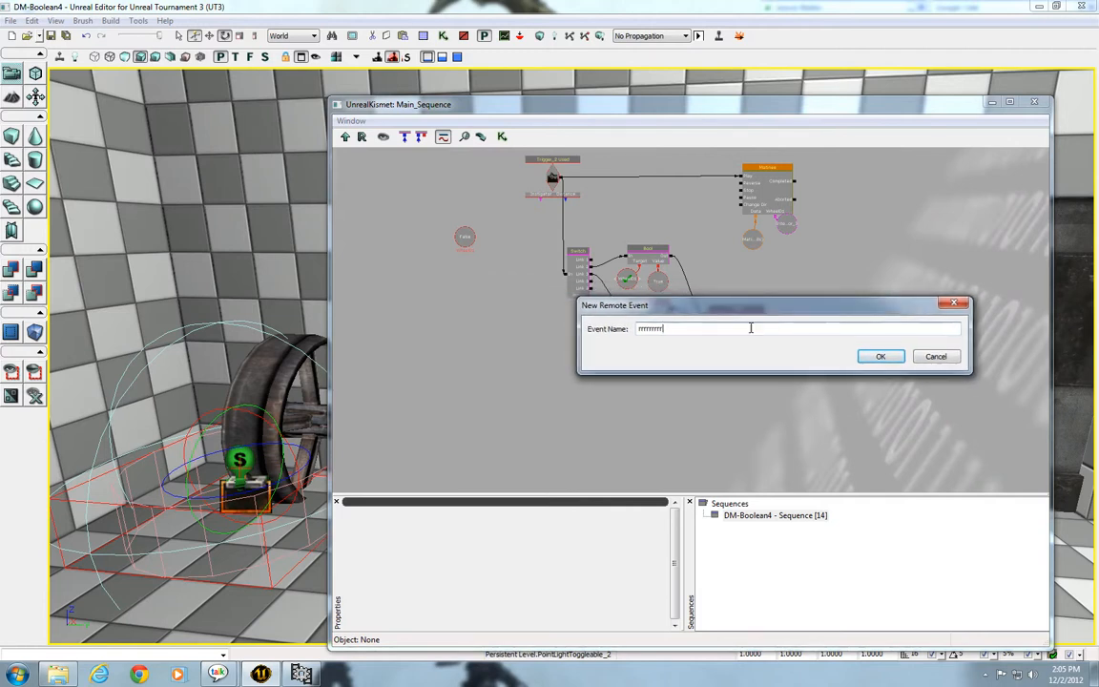
key(BackSpace)
key(BackSpace)
key(BackSpace)
key(BackSpace)
text(Compare)
key(Return)
Step: Place the Compare Remote Event to the right of the Matinee and its Activate Remote Event action just above the Toggle
drag(873, 352, 713, 382)
scroll(873, 352, up, 5)
click(697, 334)
ctrl+drag(696, 334, 826, 227)
click(892, 345)
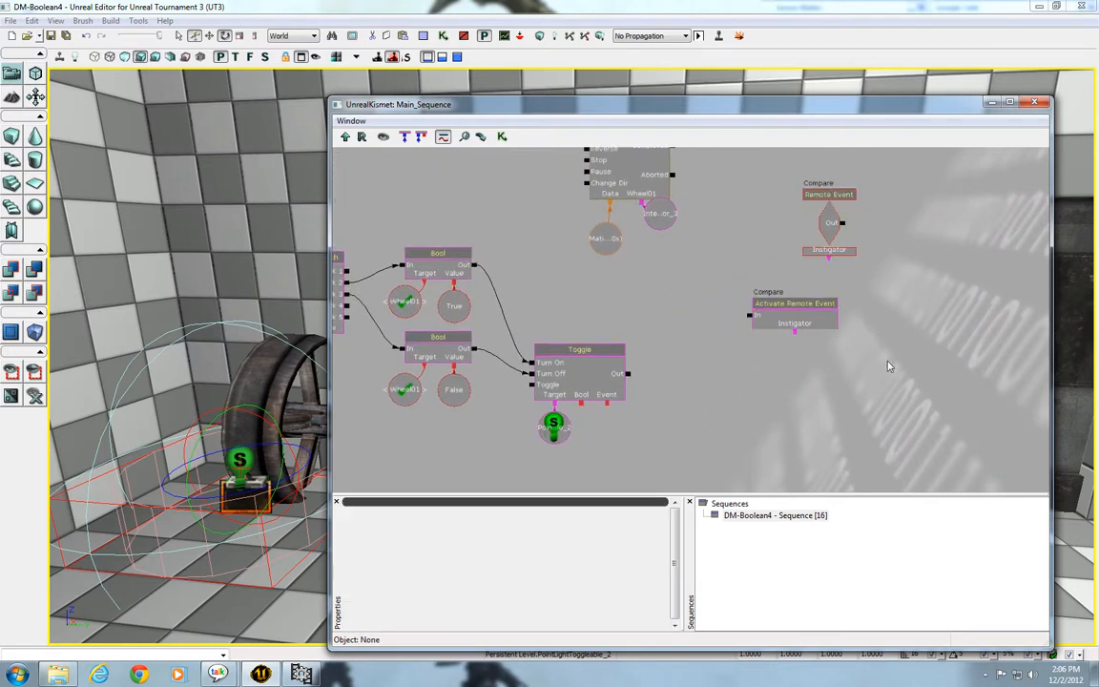
click(804, 322)
ctrl+drag(804, 323, 609, 335)
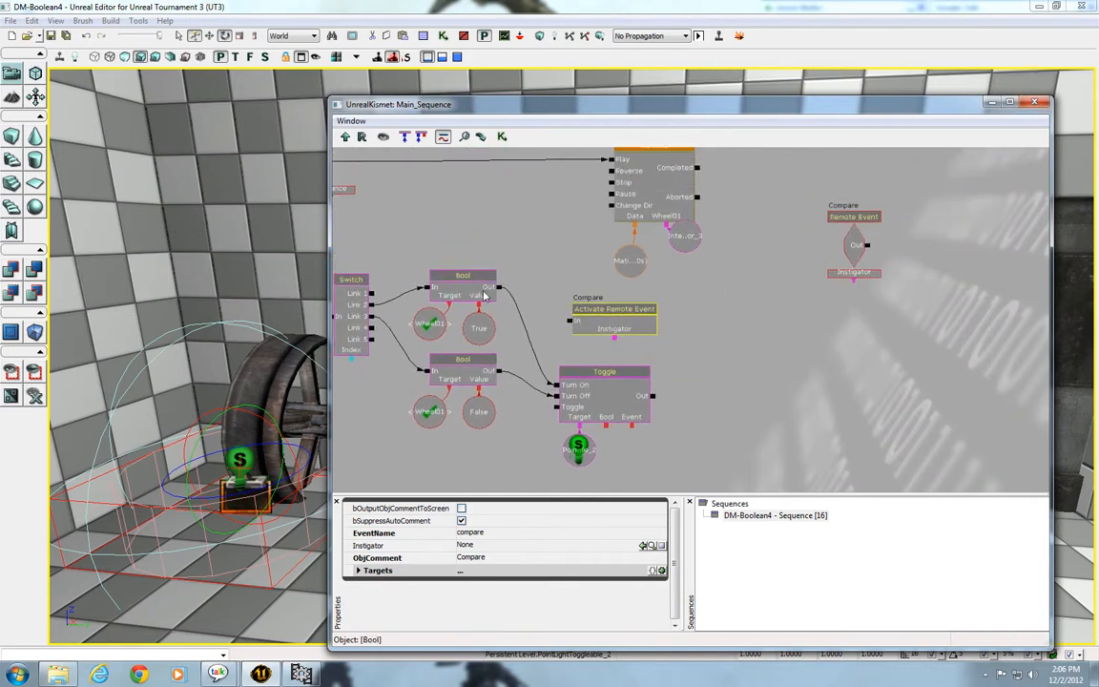
Step: Wire the upper Bool action's Out to the In of the Compare Activate Remote Event action
drag(500, 288, 566, 322)
click(479, 338)
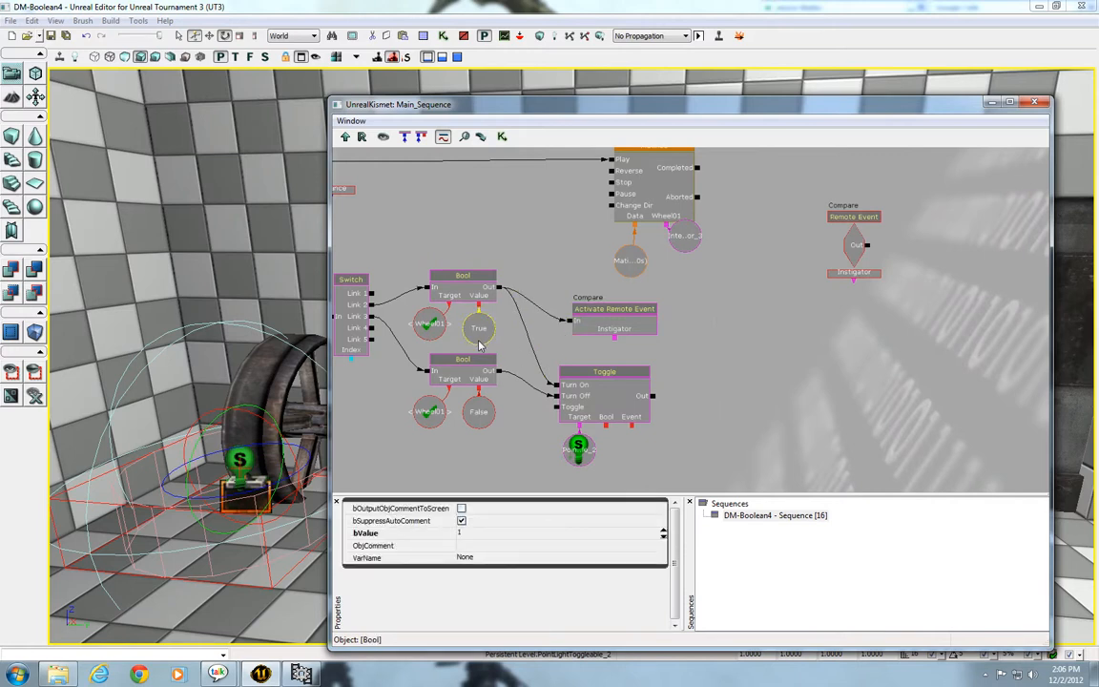
click(598, 321)
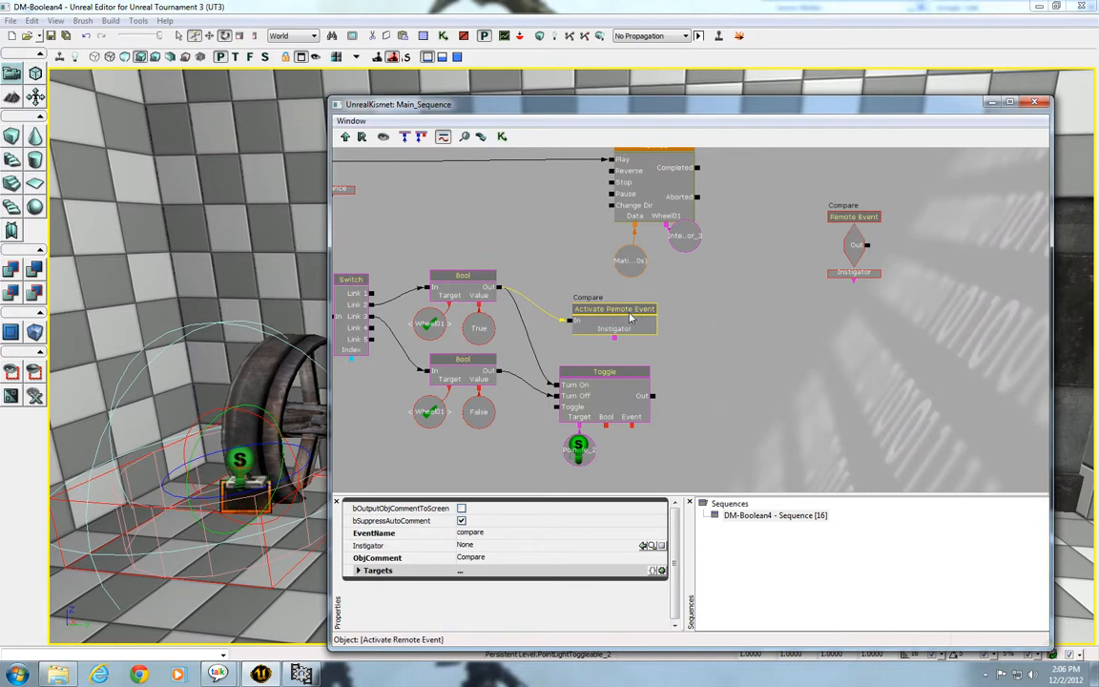
Step: Shift the Compare Remote Event slightly further right and down, and set its MaxTriggerCount to 0
click(856, 246)
ctrl+drag(856, 246, 880, 262)
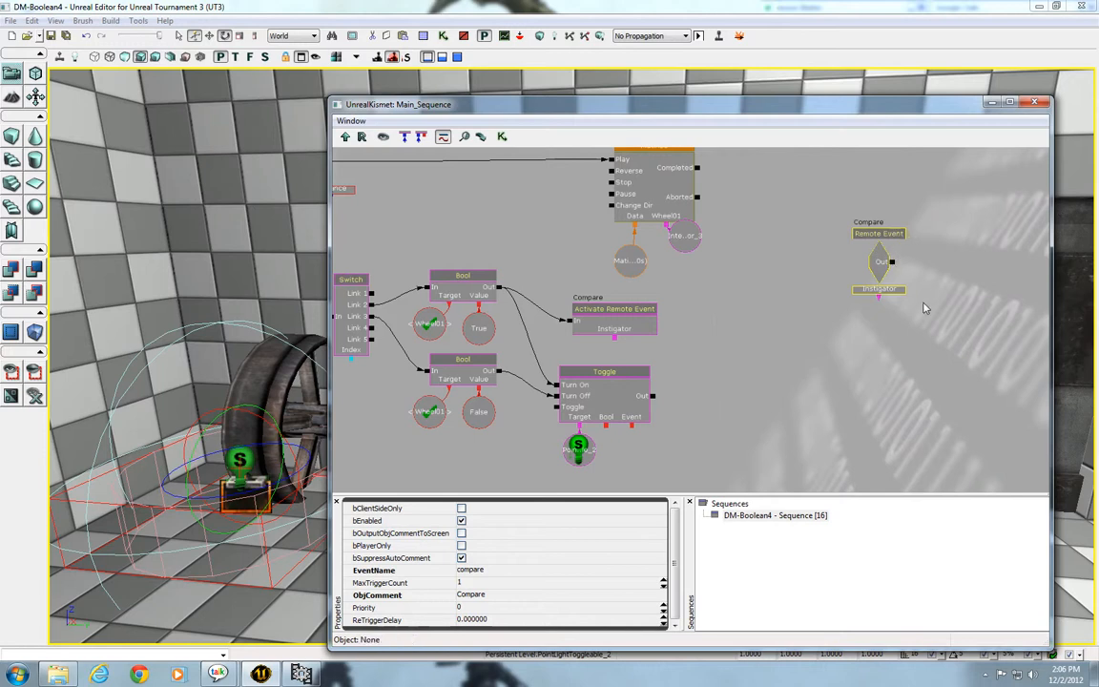
click(880, 267)
click(830, 332)
click(472, 583)
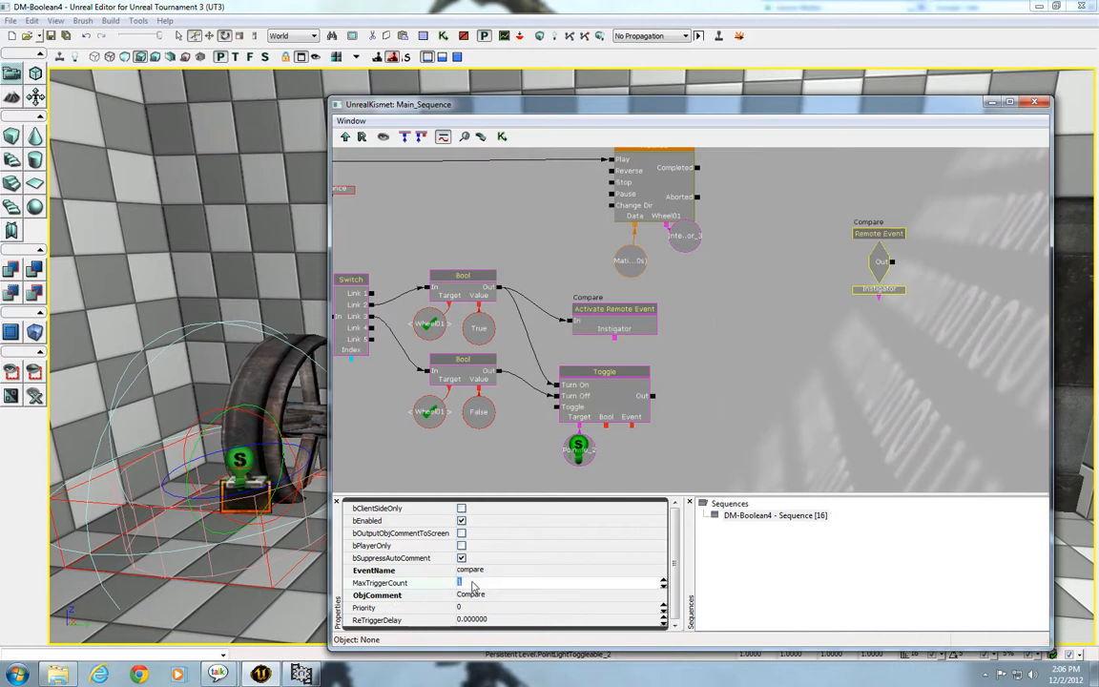
text(0)
drag(750, 416, 825, 467)
scroll(752, 458, down, 3)
click(768, 308)
ctrl+drag(768, 308, 765, 315)
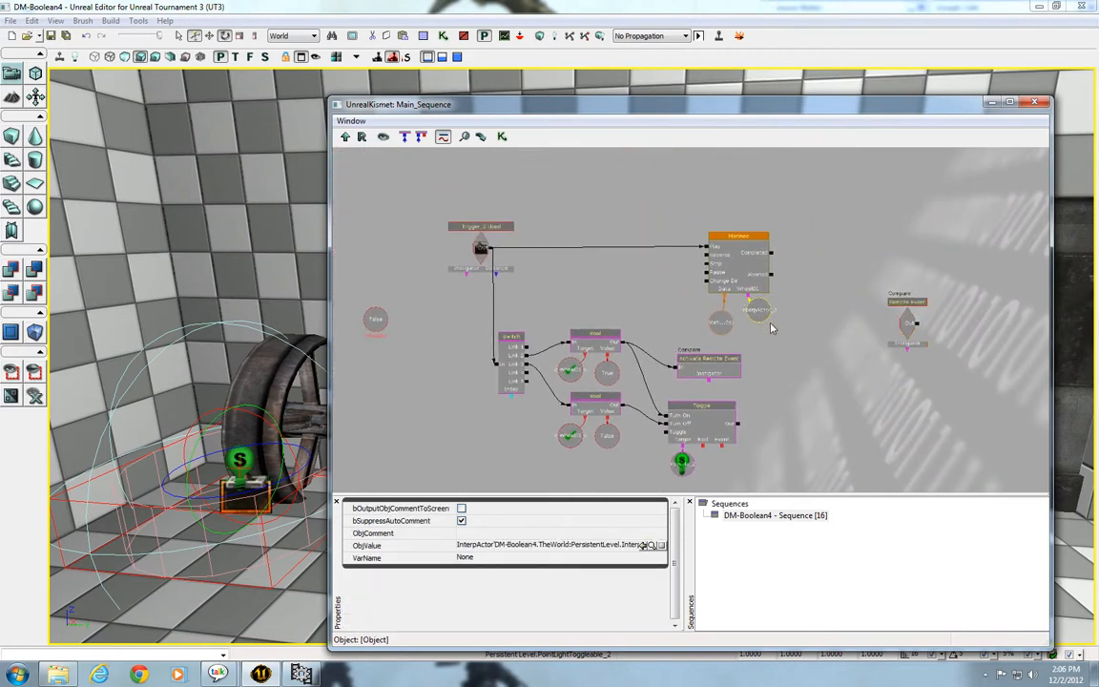
click(796, 338)
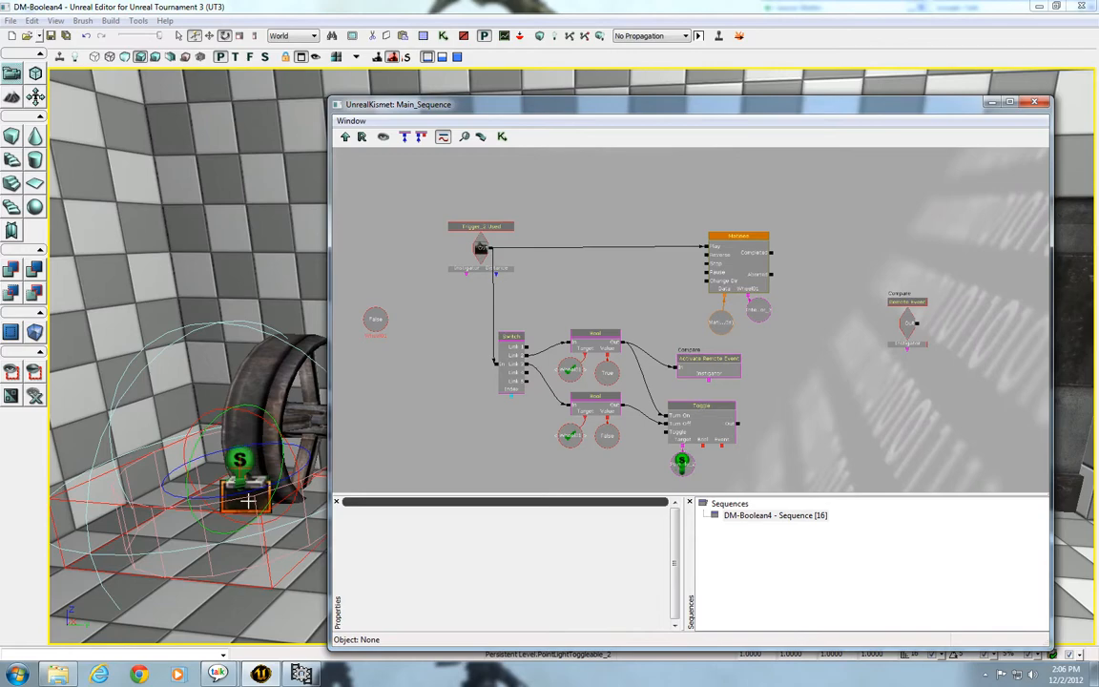
click(301, 511)
key(space)
key(space)
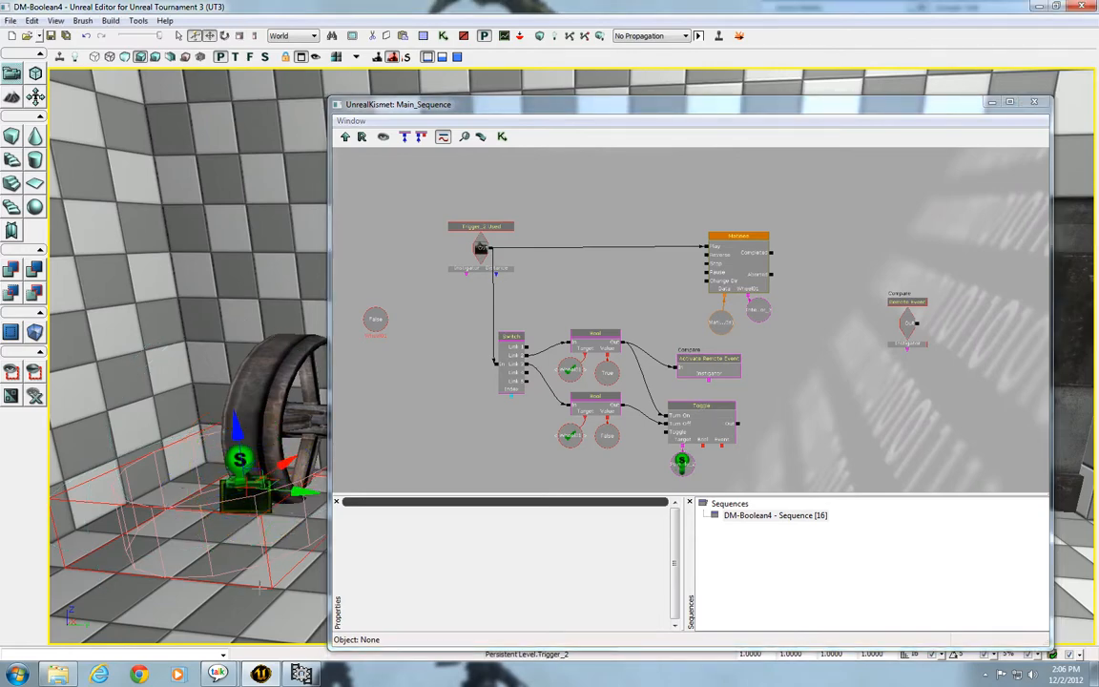
drag(299, 511, 263, 615)
click(300, 511)
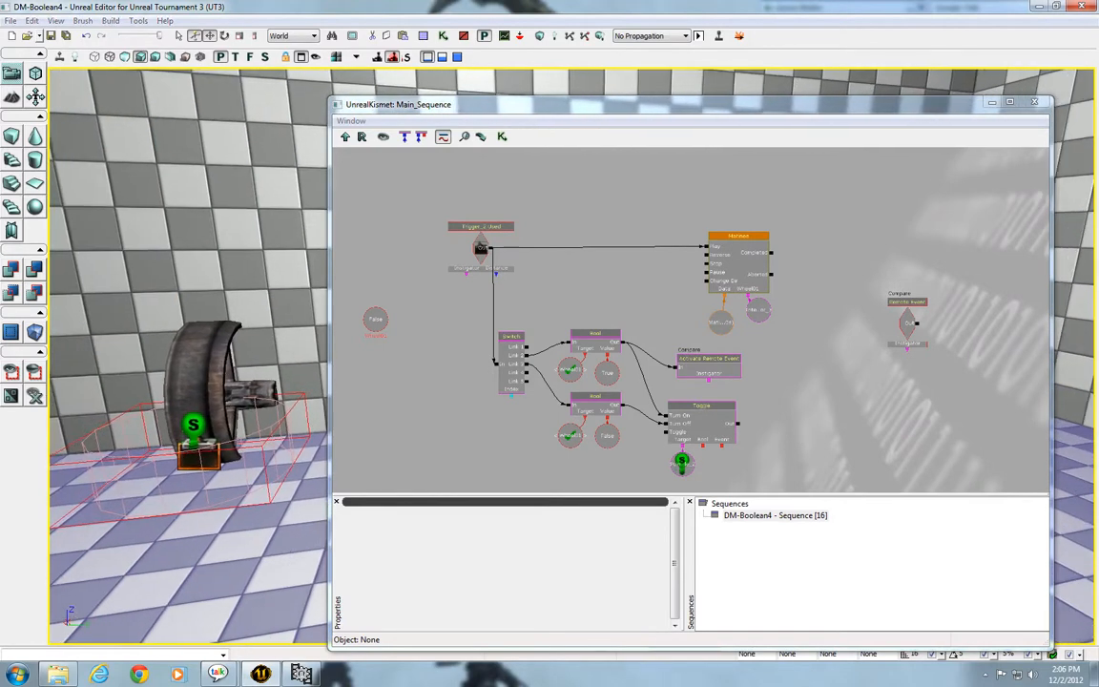
click(799, 436)
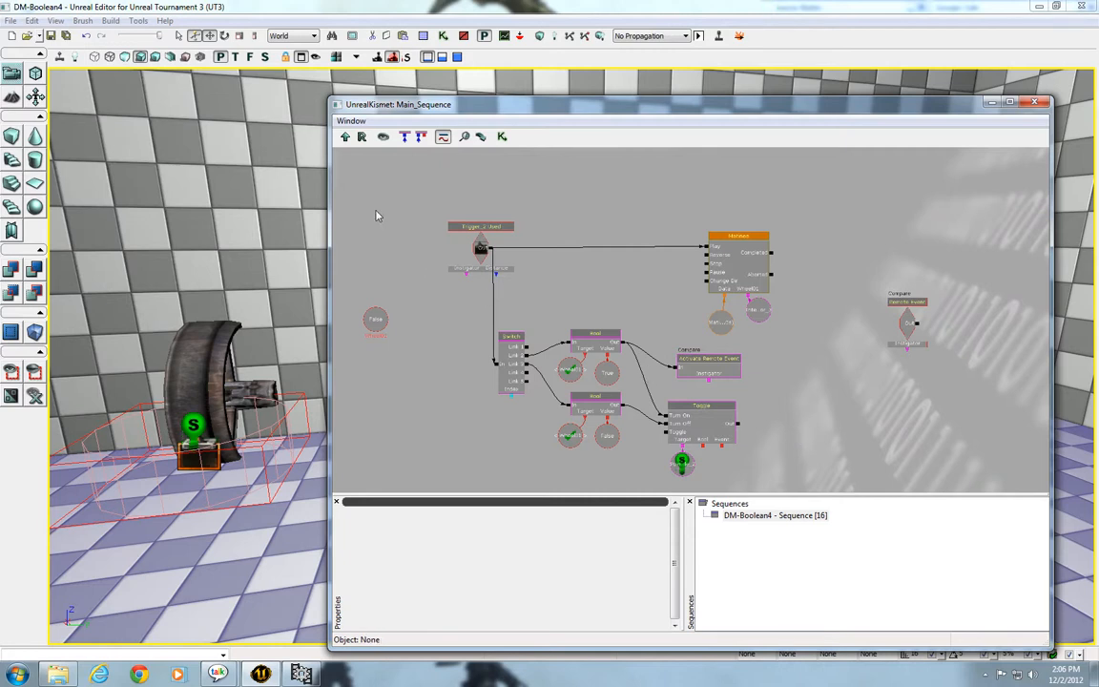
Step: Duplicate the whole first-wheel node network except the Compare Remote Event, and place the copy directly below the original
ctrl+alt+drag(376, 216, 848, 272)
key(ctrl+v)
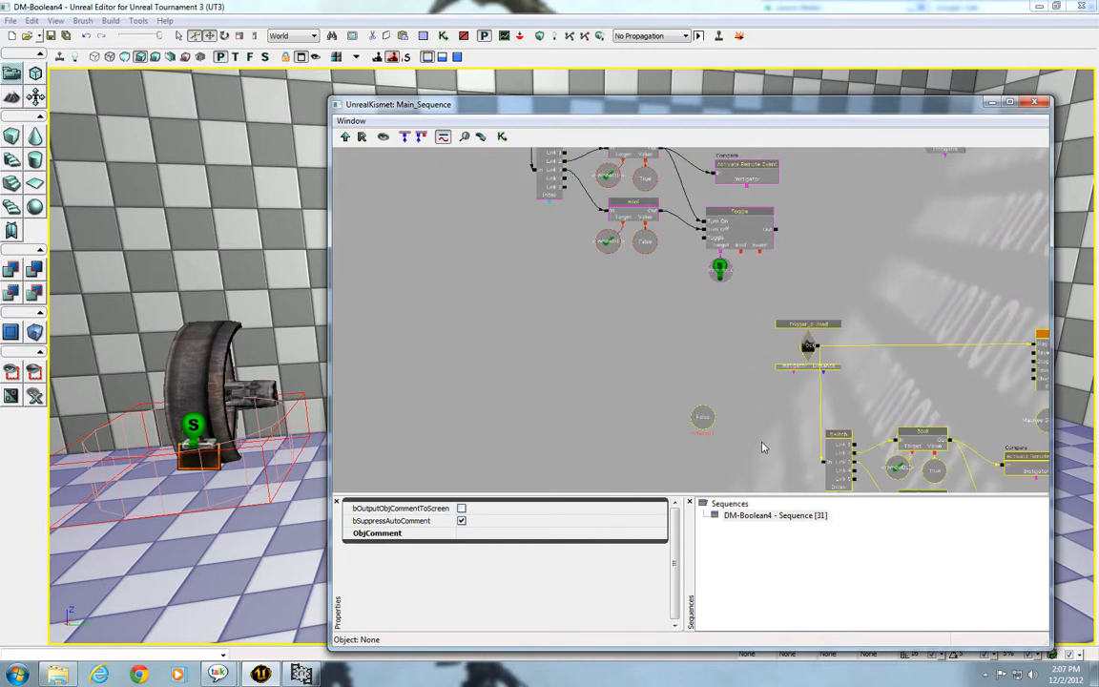
ctrl+drag(807, 343, 497, 330)
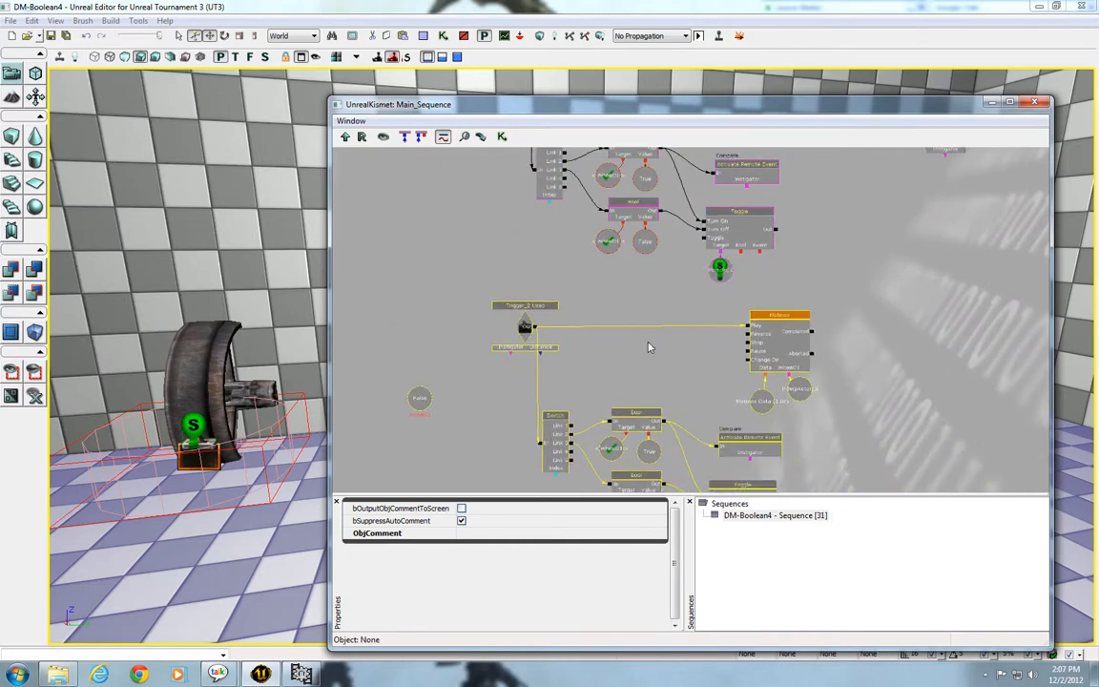
drag(793, 351, 798, 208)
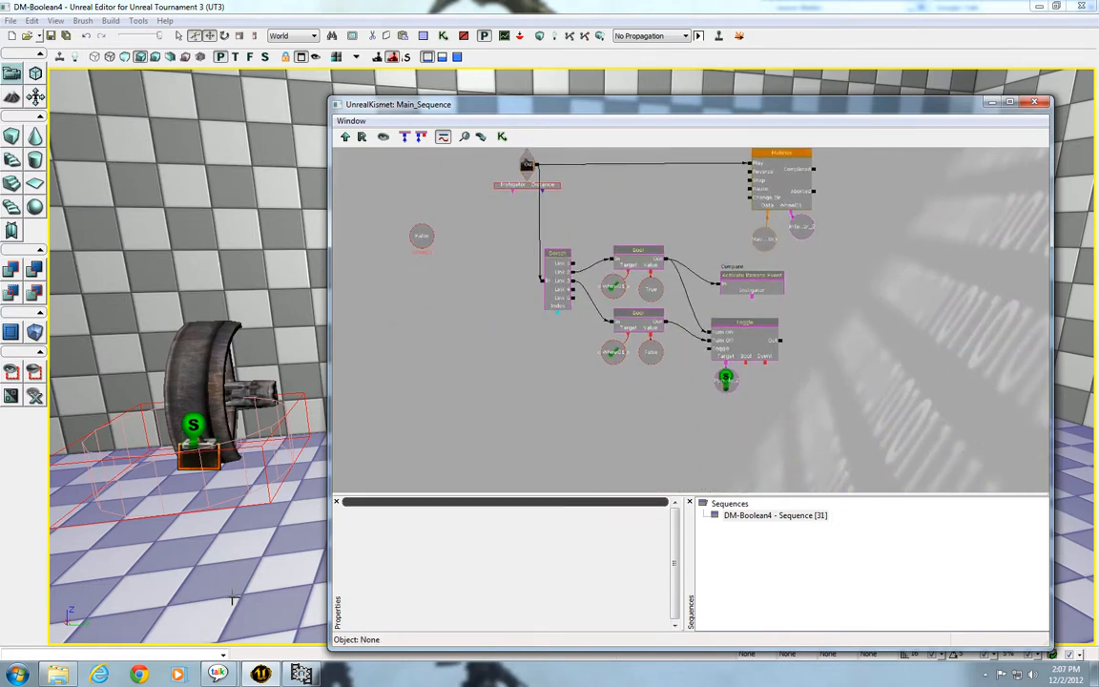
Step: Delete the Trigger_2 Used event from the copied node network
drag(232, 598, 259, 590)
drag(405, 389, 391, 463)
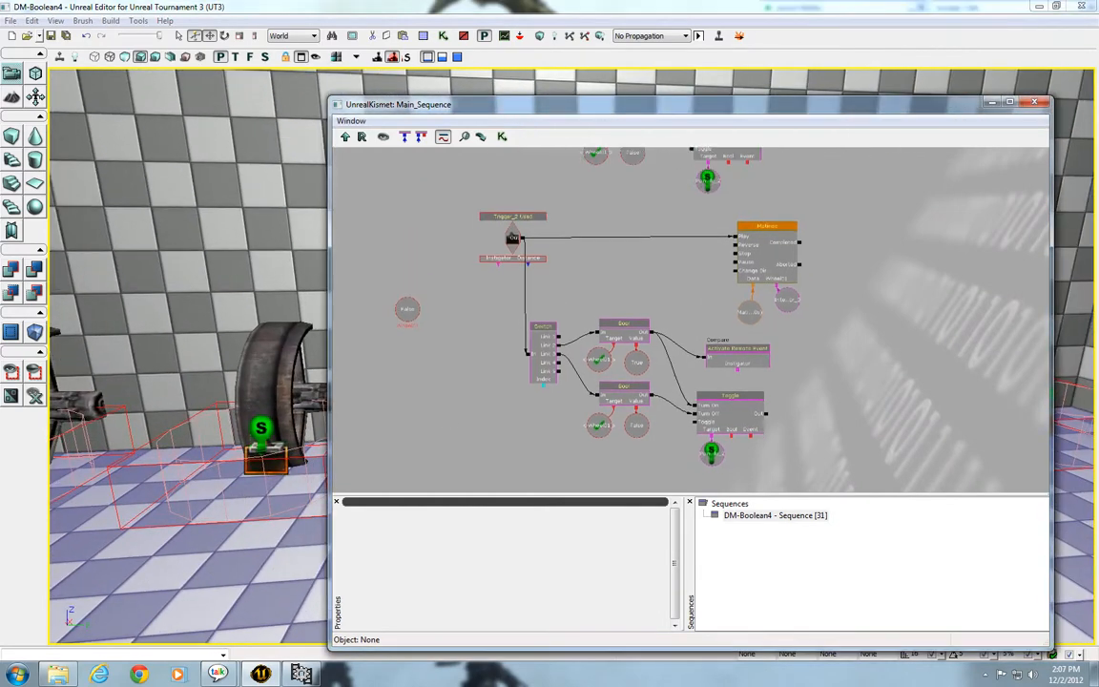
click(511, 243)
key(Delete)
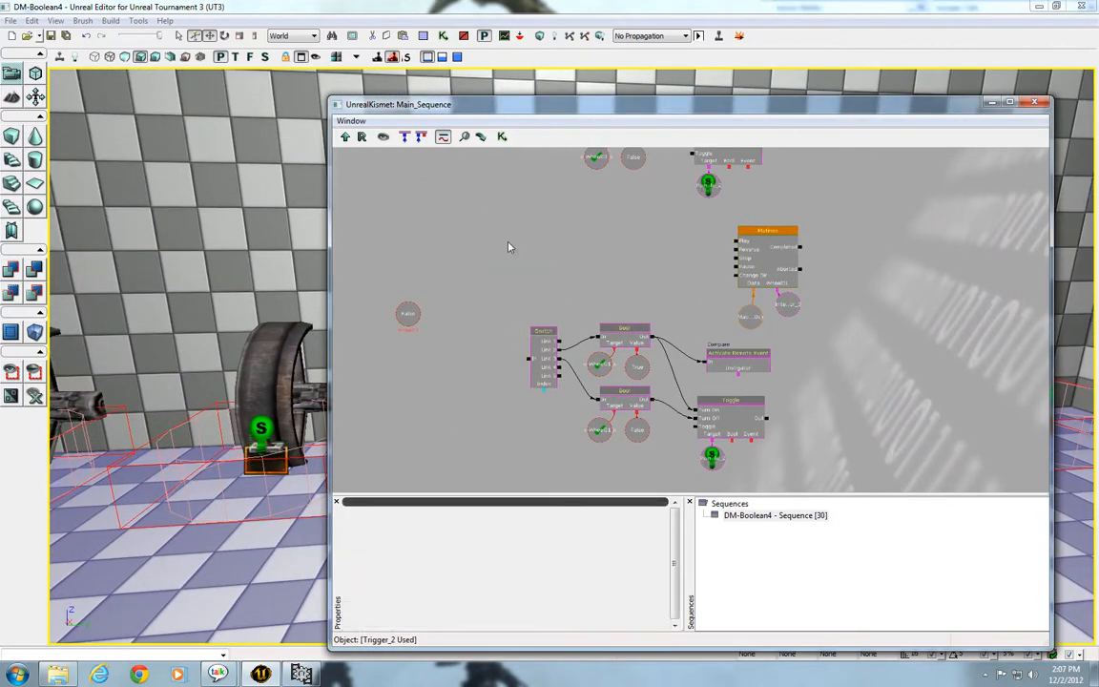
Step: Add a Used event for the second wheel's trigger, Trigger_3, and wire its Out to the copied Matinee's Play and Switch's In
click(277, 456)
right_click(485, 218)
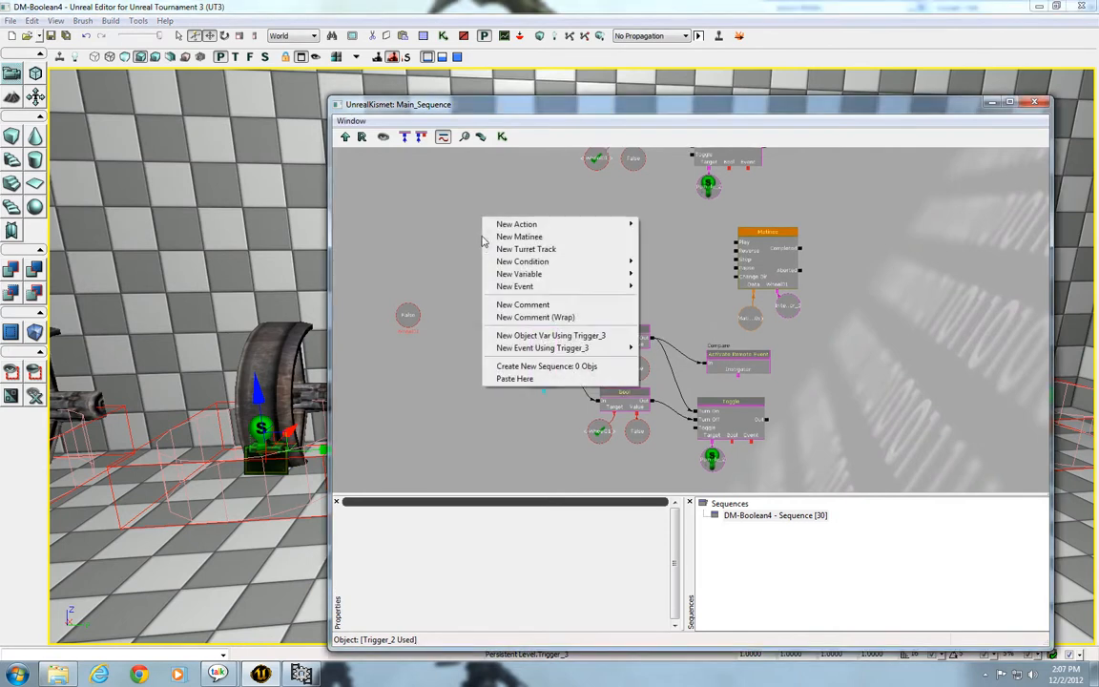
mouse_move(523, 353)
click(661, 376)
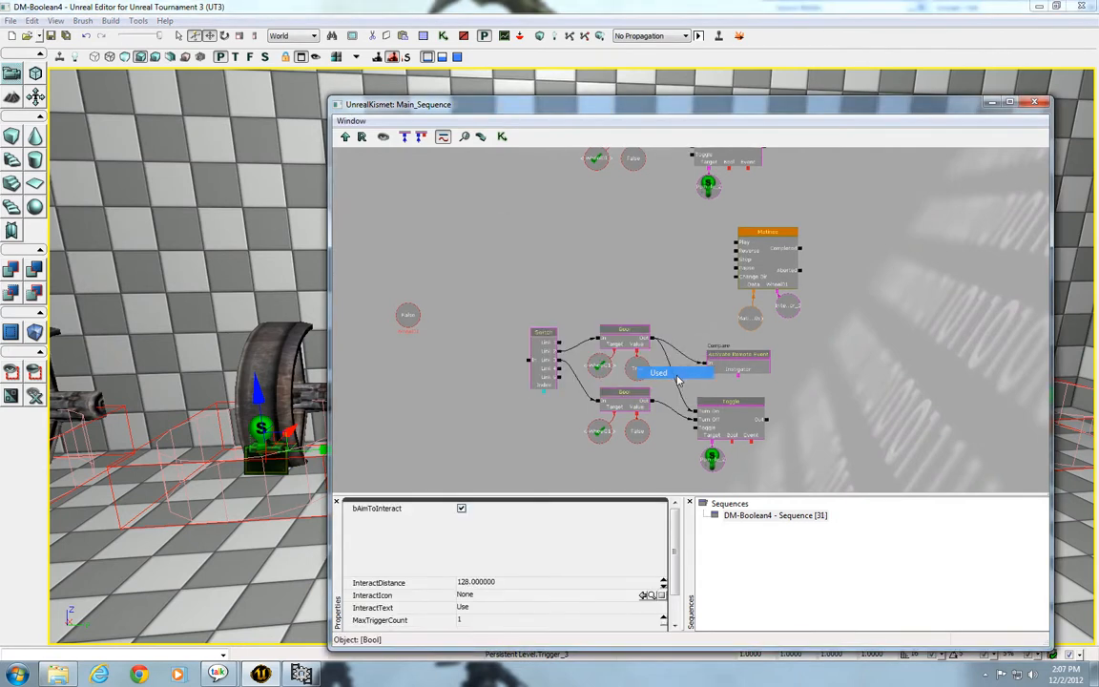
ctrl+drag(519, 263, 736, 244)
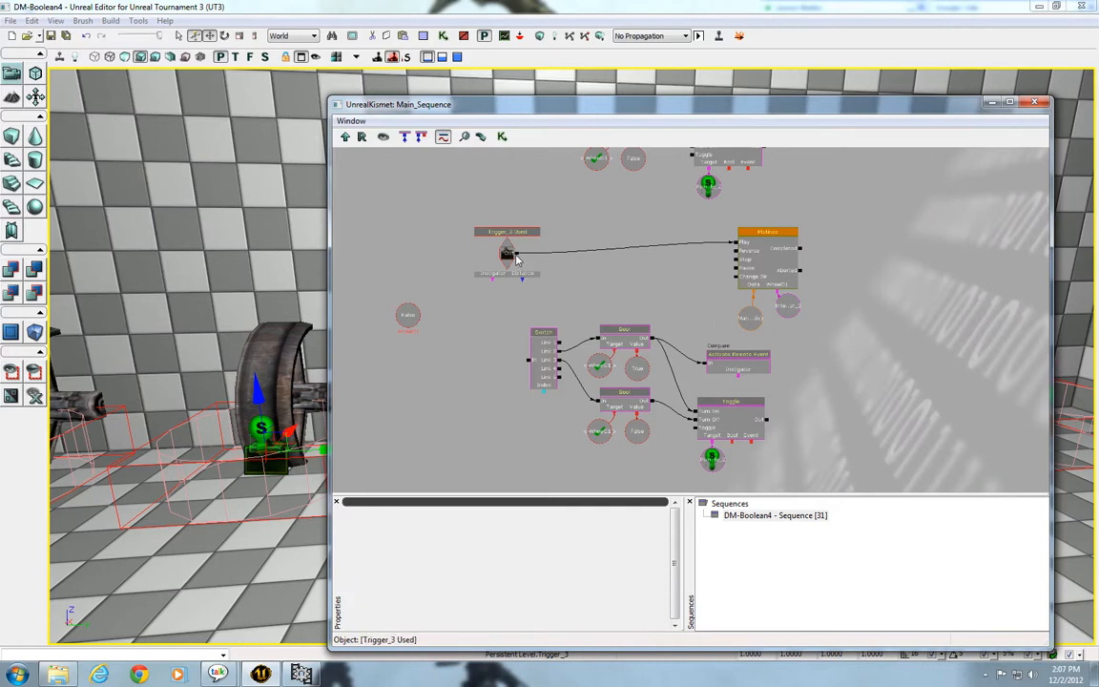
drag(516, 254, 527, 359)
Step: Set the Trigger_3 Used event's MaxTriggerCount to 0 and turn off bAimToInteract
click(503, 279)
click(467, 622)
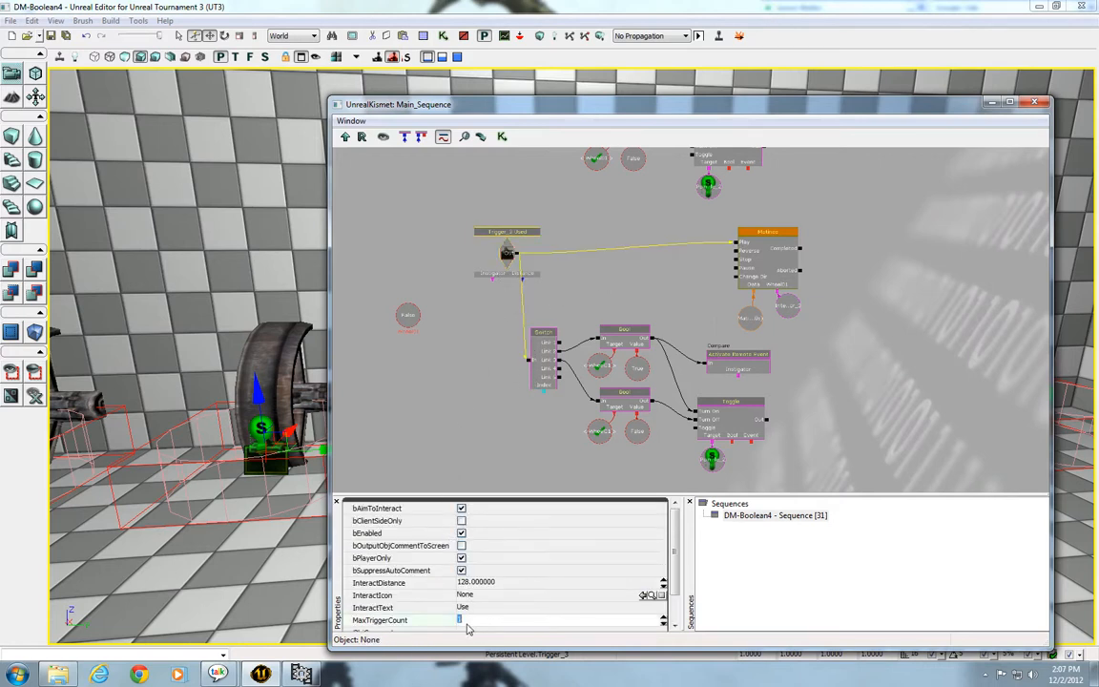
key(Return)
click(462, 510)
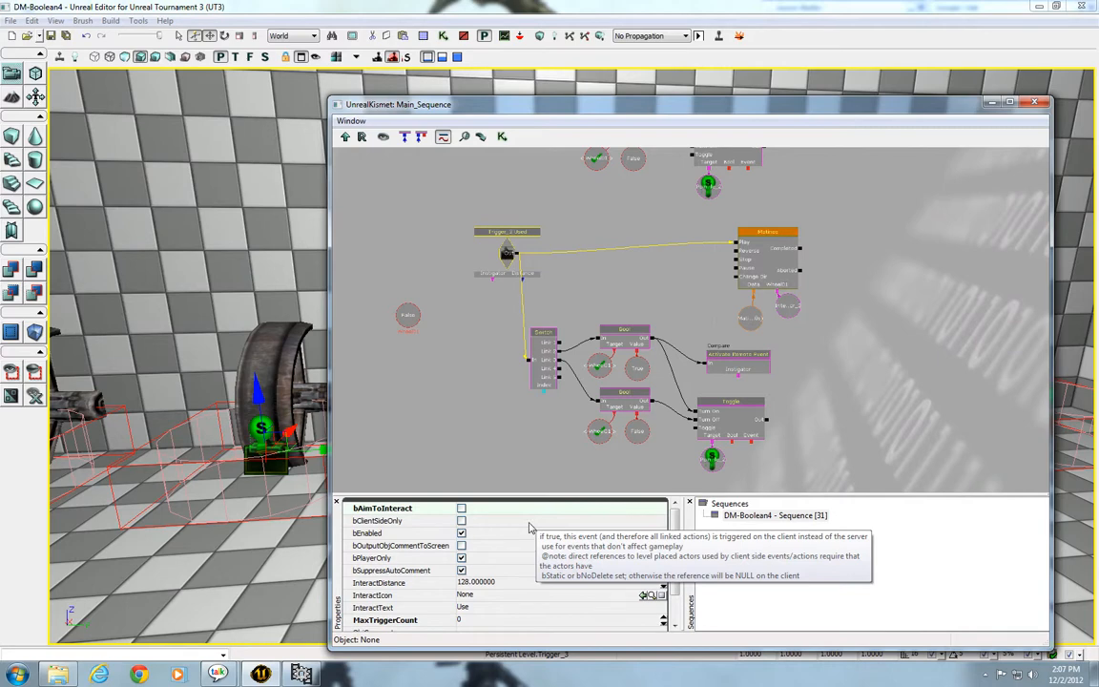
Step: Set the VarName of the copied network's standalone Bool variable to Wheel02
scroll(484, 471, up, 3)
drag(483, 472, 543, 467)
click(410, 355)
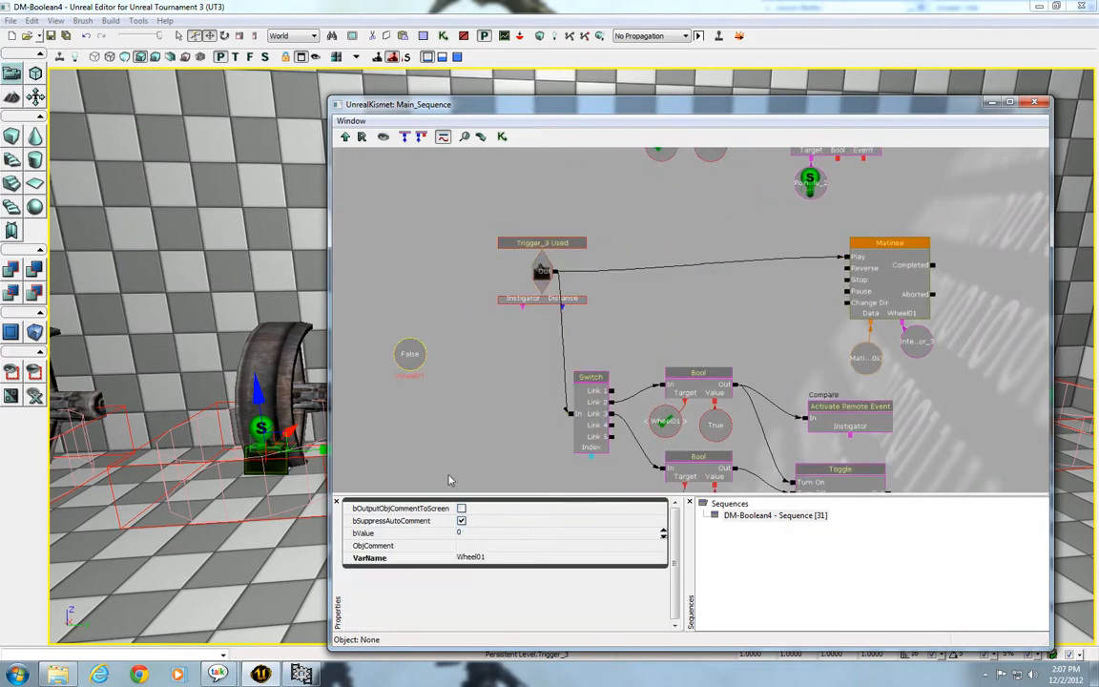
click(487, 558)
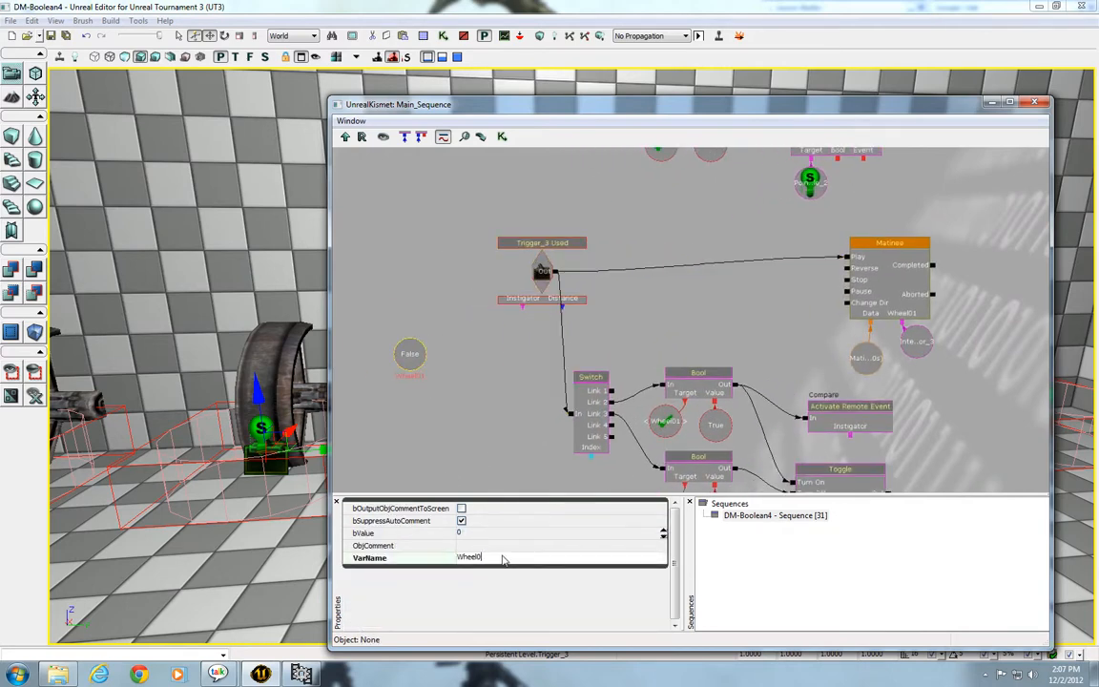
text(Wheel02)
key(Return)
Step: Set FindVarName to Wheel02 on both Named Variables attached to the copied Bool actions
click(525, 403)
drag(508, 393, 512, 443)
drag(924, 478, 933, 446)
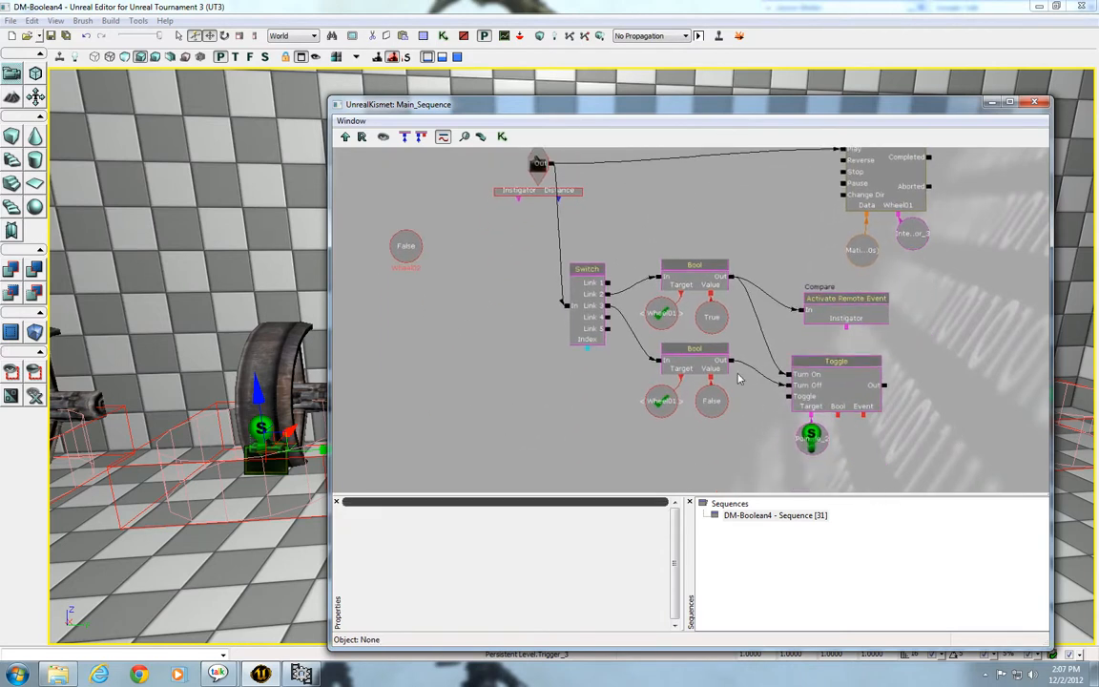
click(662, 315)
click(510, 534)
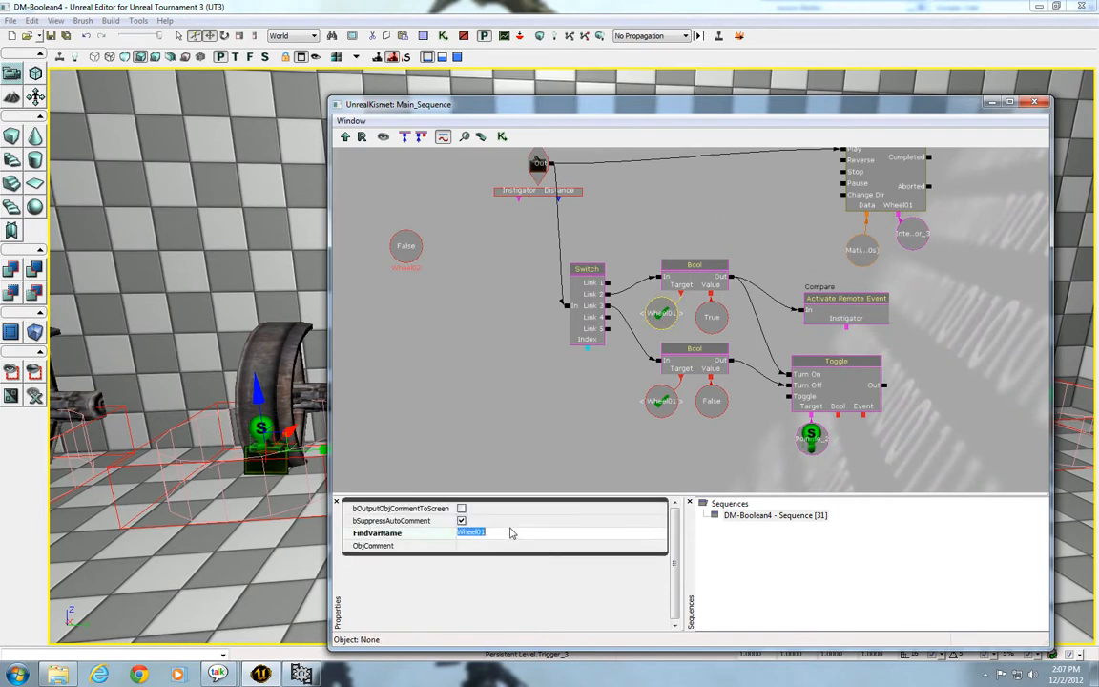
text(Wheel02)
key(Return)
click(661, 401)
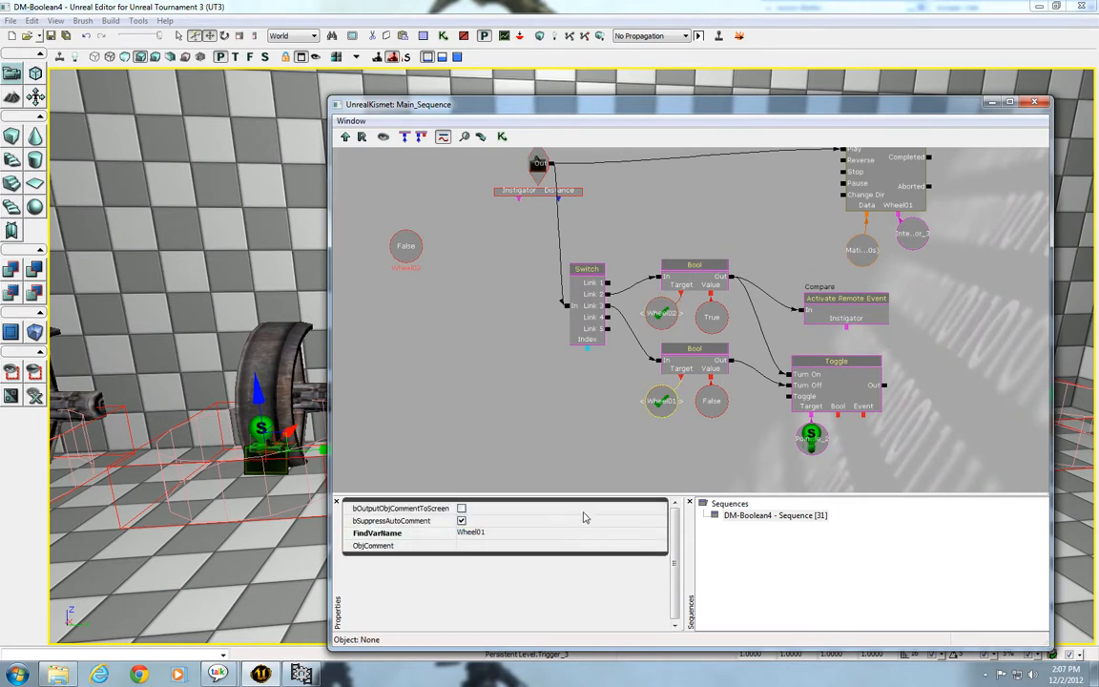
click(569, 534)
click(569, 534)
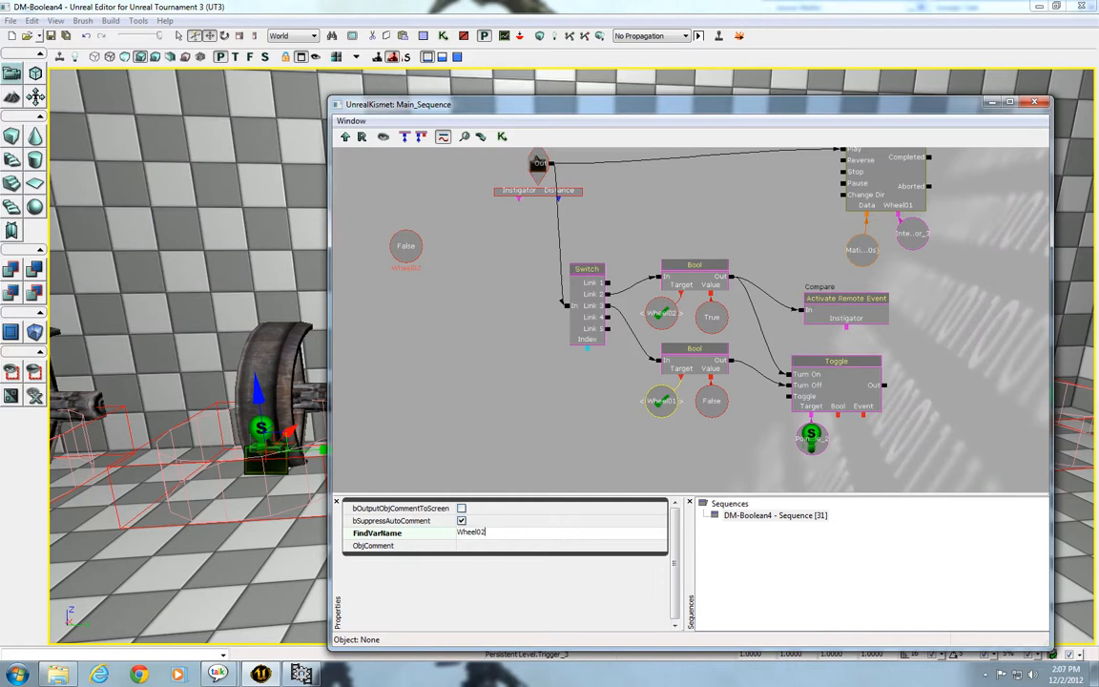
key(Return)
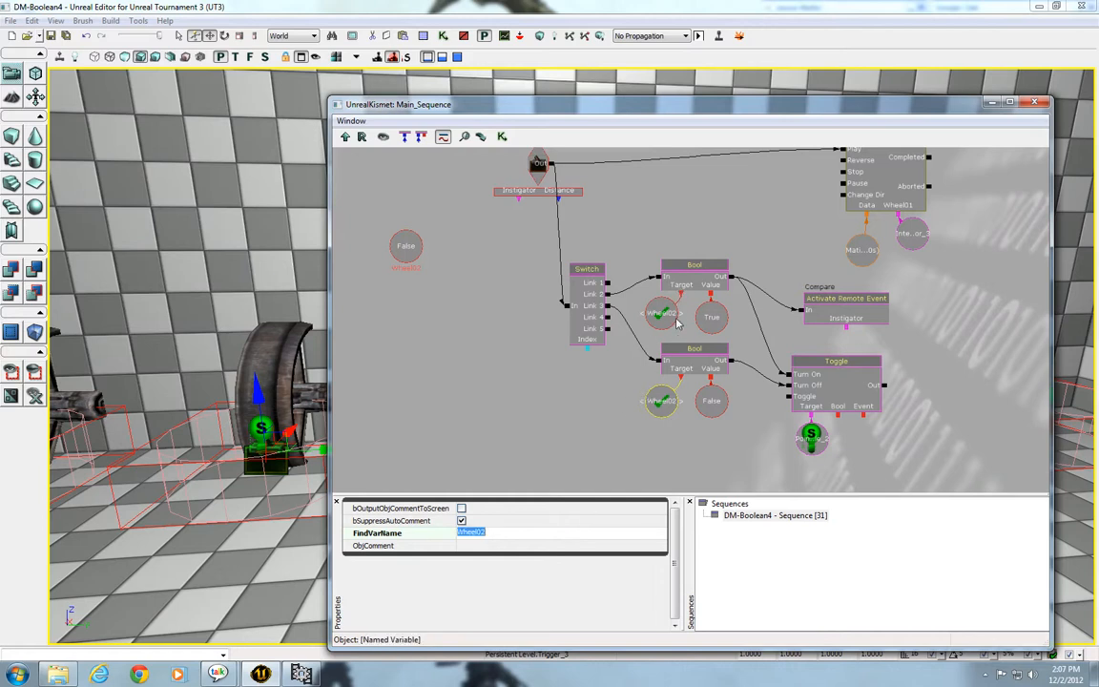
click(855, 488)
Step: Replace the light on the Wheel02 network's Toggle Target with an object variable for the second wheel's PointLightToggleable_3
click(811, 441)
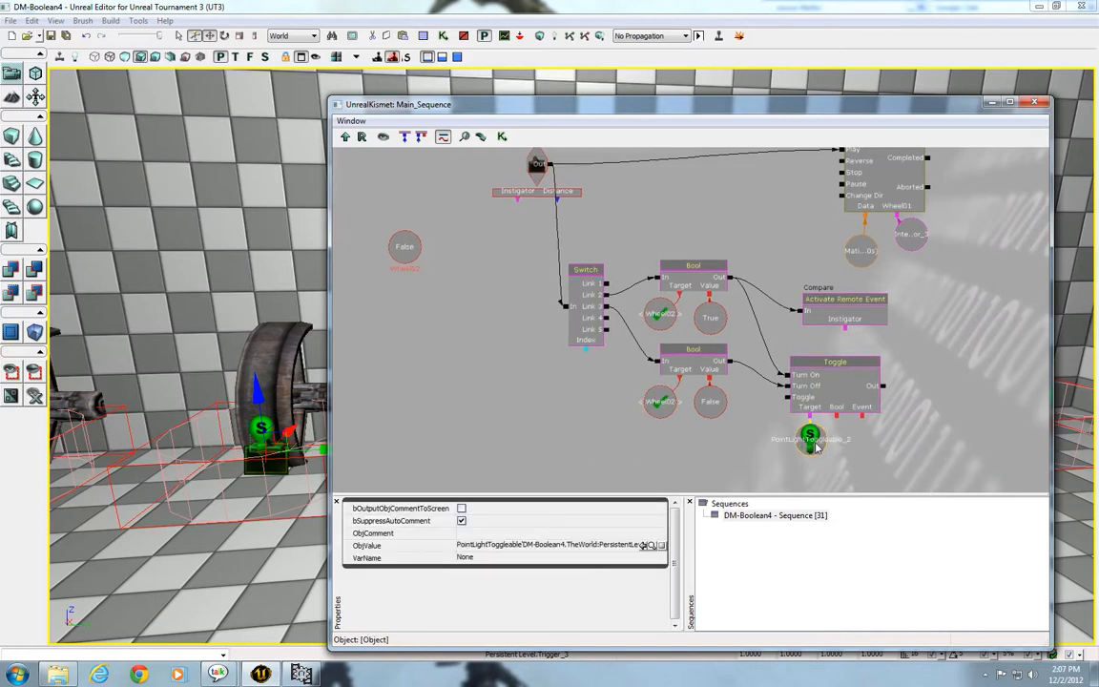
key(Delete)
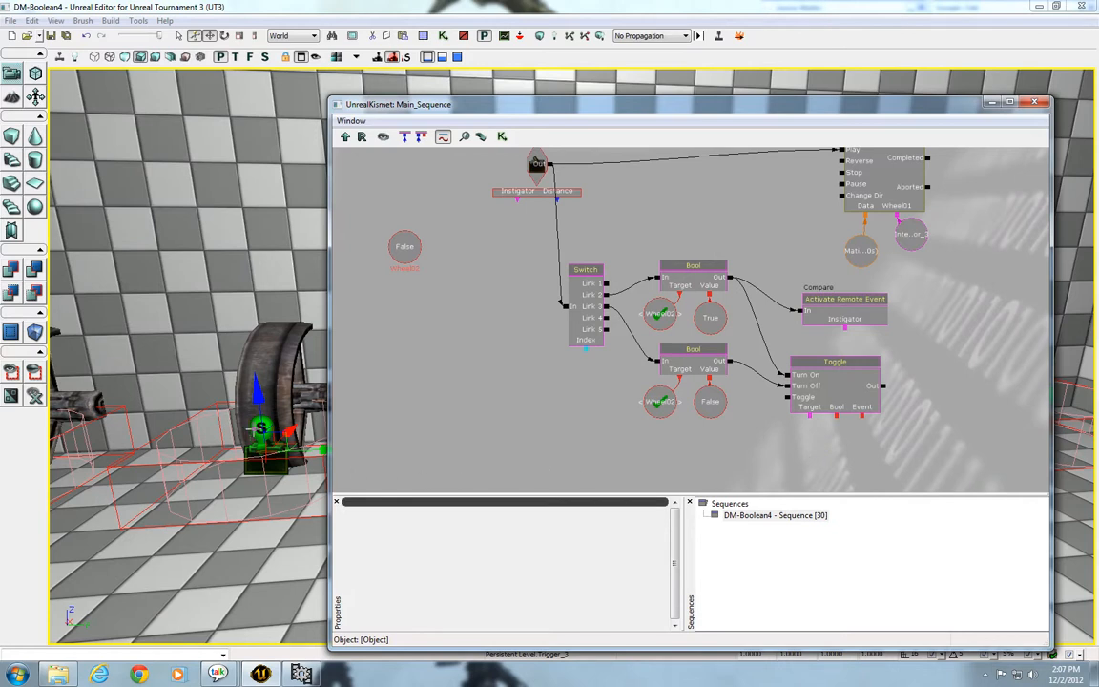
click(277, 434)
right_click(810, 414)
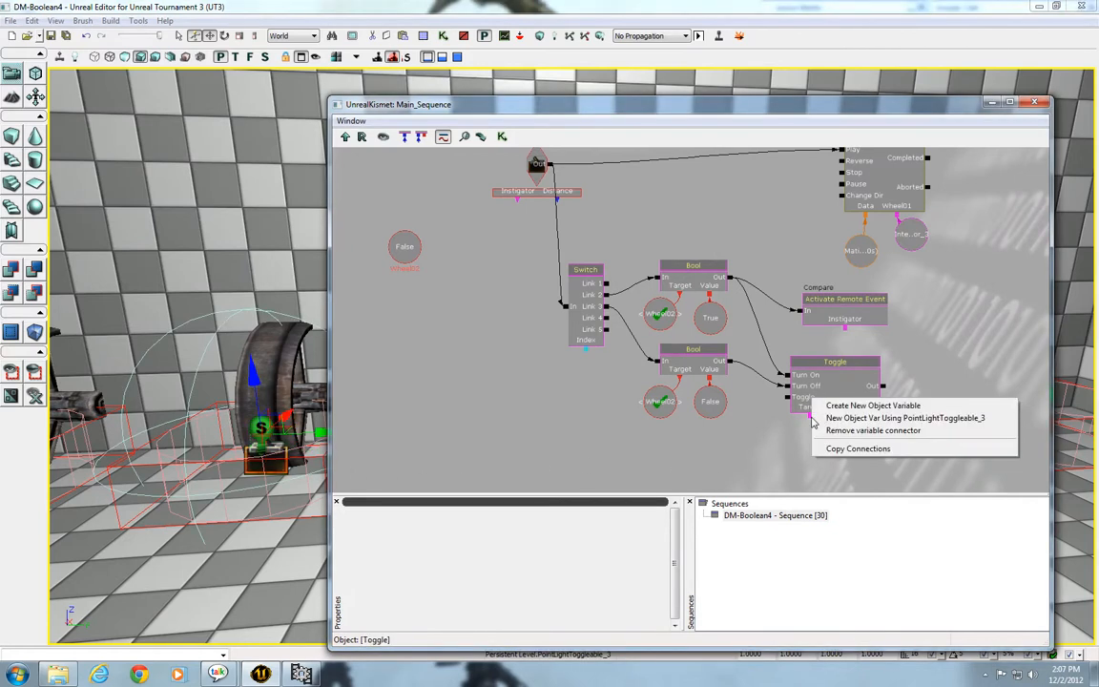
click(864, 421)
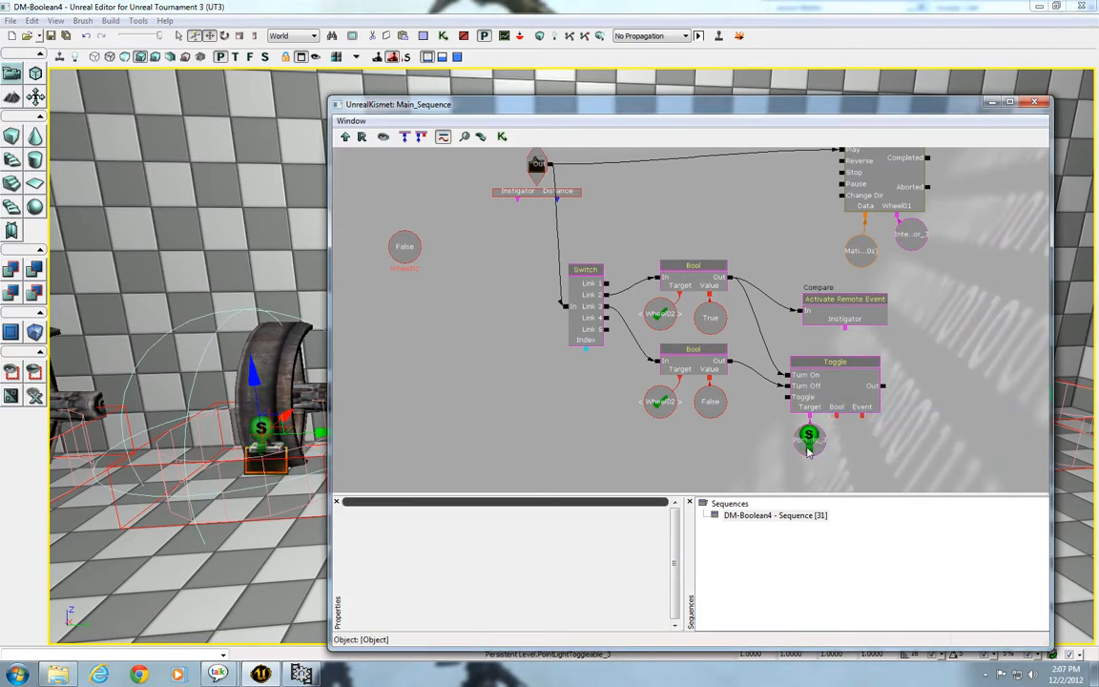
click(809, 444)
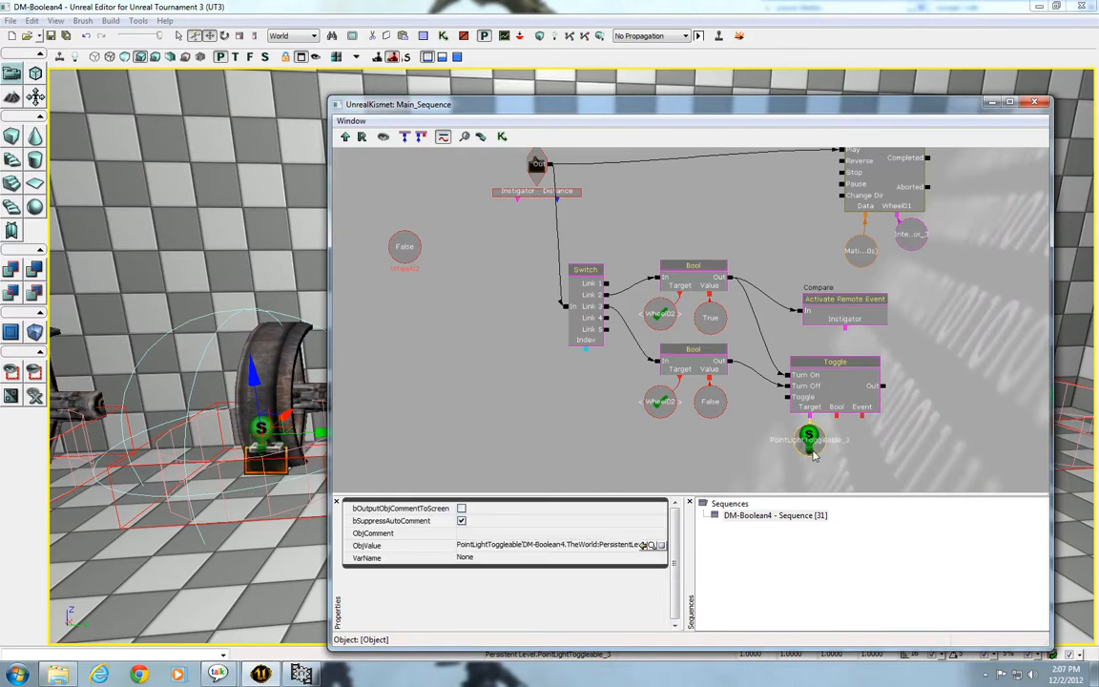
Step: Replace the object variable on the second Matinee's Wheel01 connector with one for the second wheel's InterpActor_4
drag(956, 333, 878, 465)
click(280, 380)
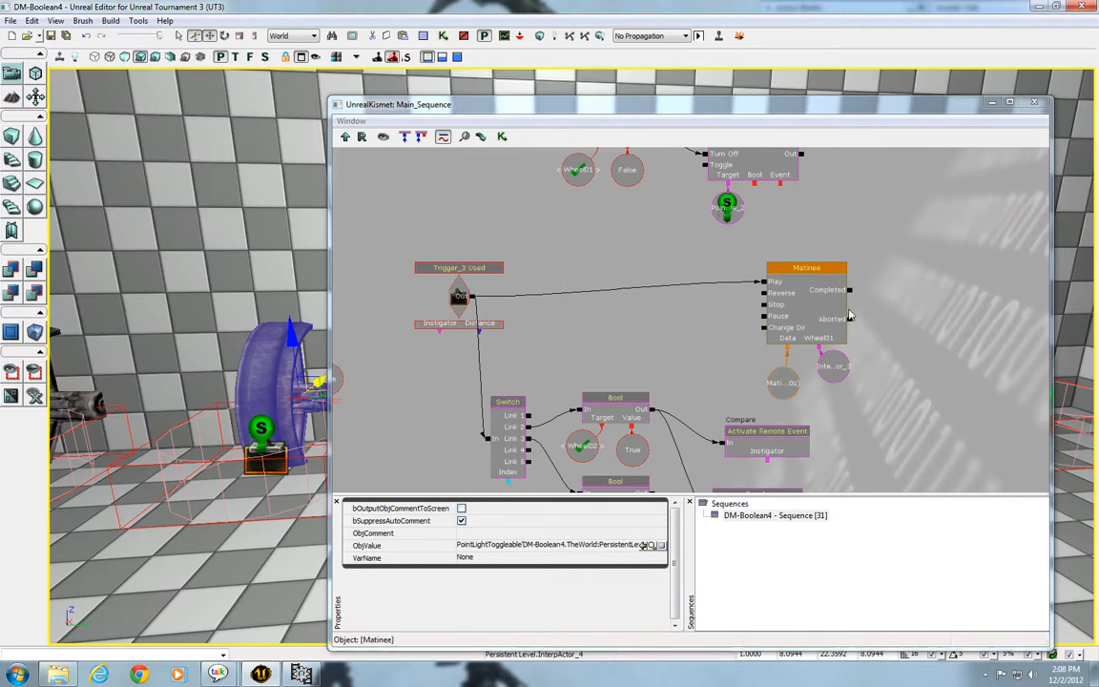
click(834, 366)
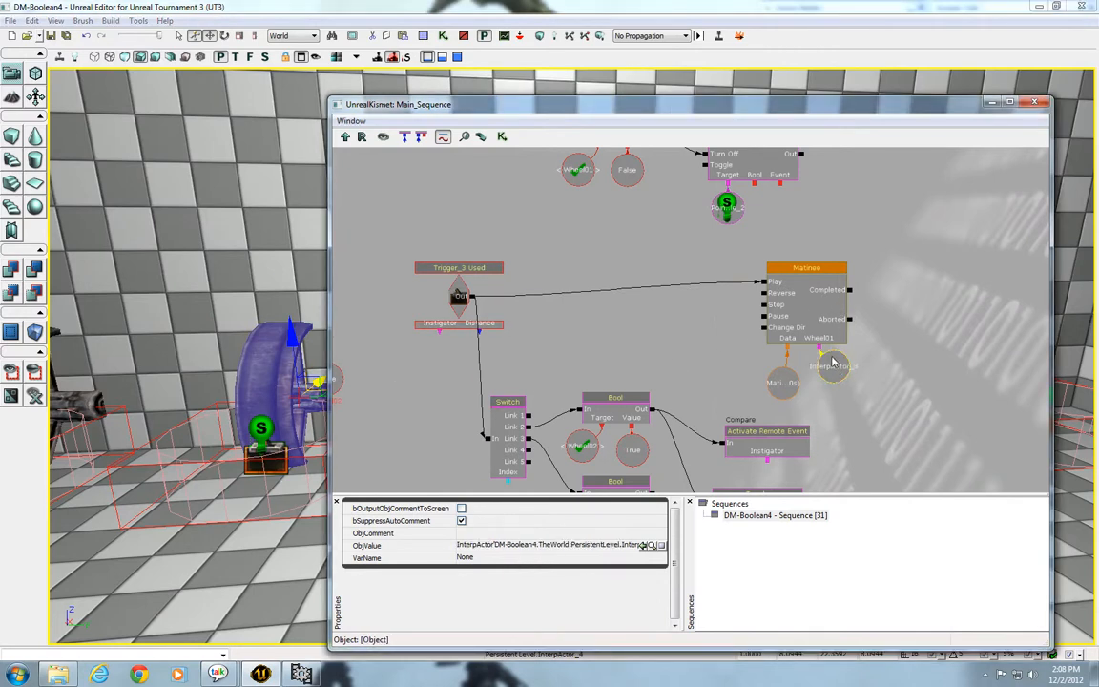
key(Delete)
right_click(832, 336)
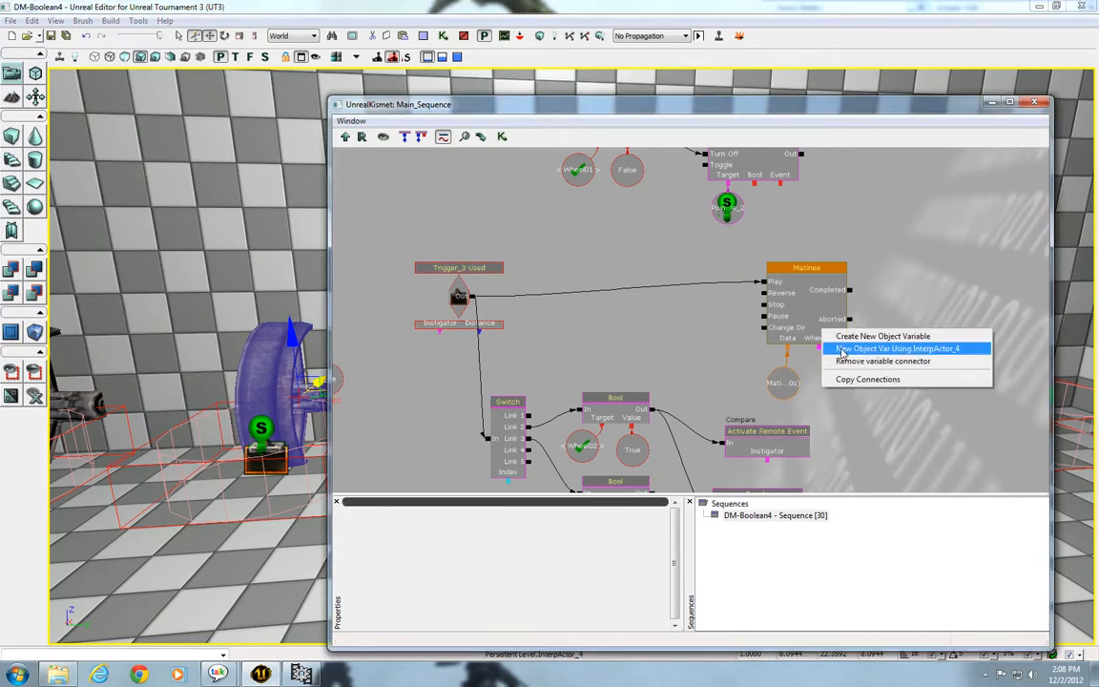
click(842, 349)
ctrl+drag(820, 373, 834, 381)
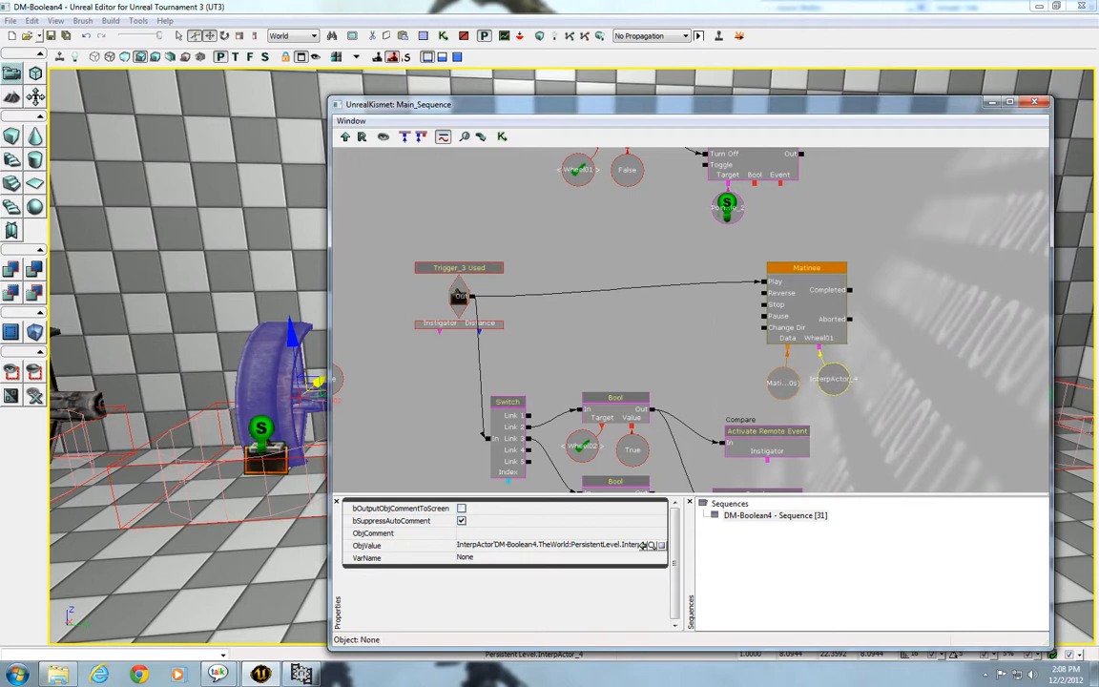
click(913, 414)
click(830, 390)
scroll(821, 332, down, 3)
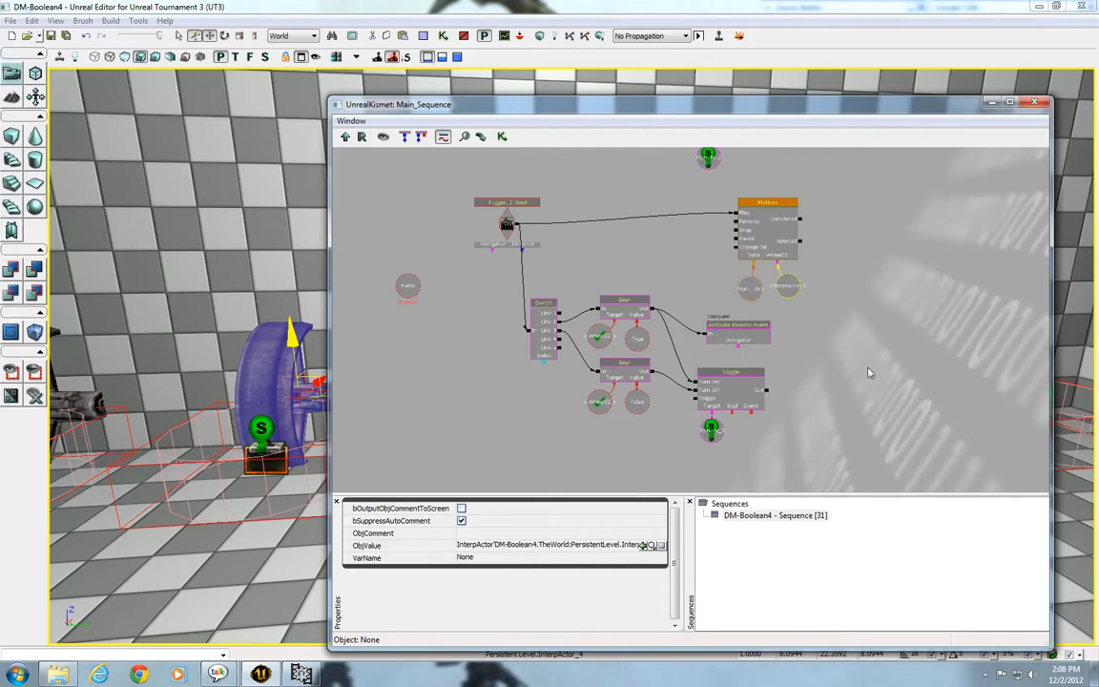
drag(861, 324, 864, 358)
Step: Play the level from the floor near the second wheel, test its trigger, rotation and light, and exit the game
click(992, 102)
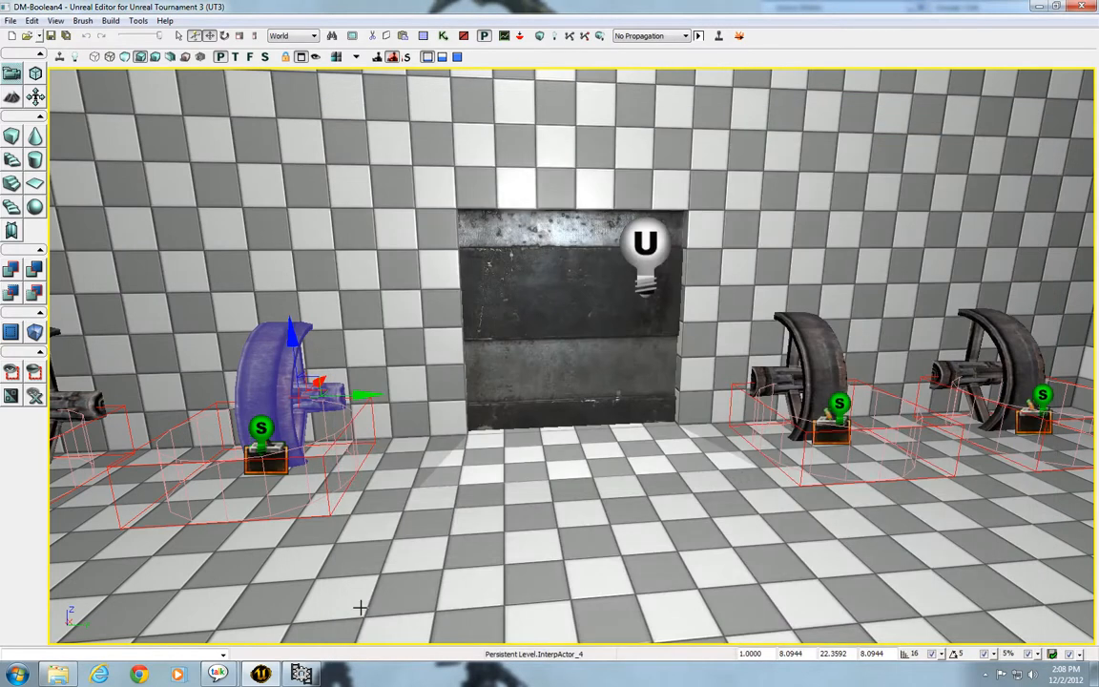
right_click(374, 572)
right_click(380, 557)
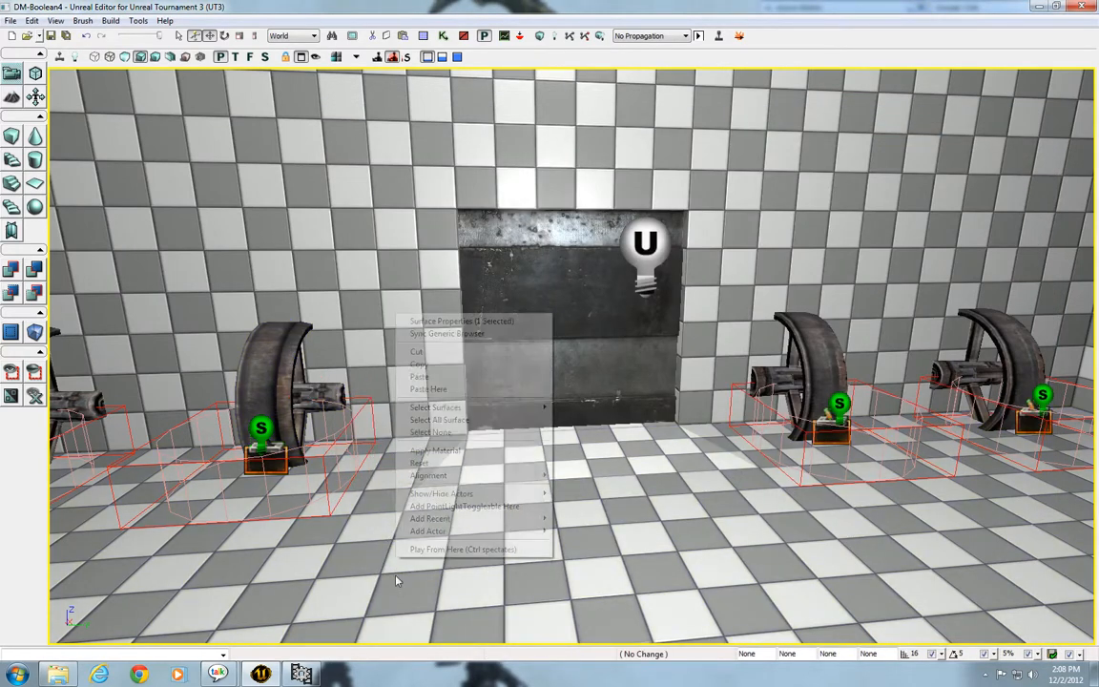
click(409, 550)
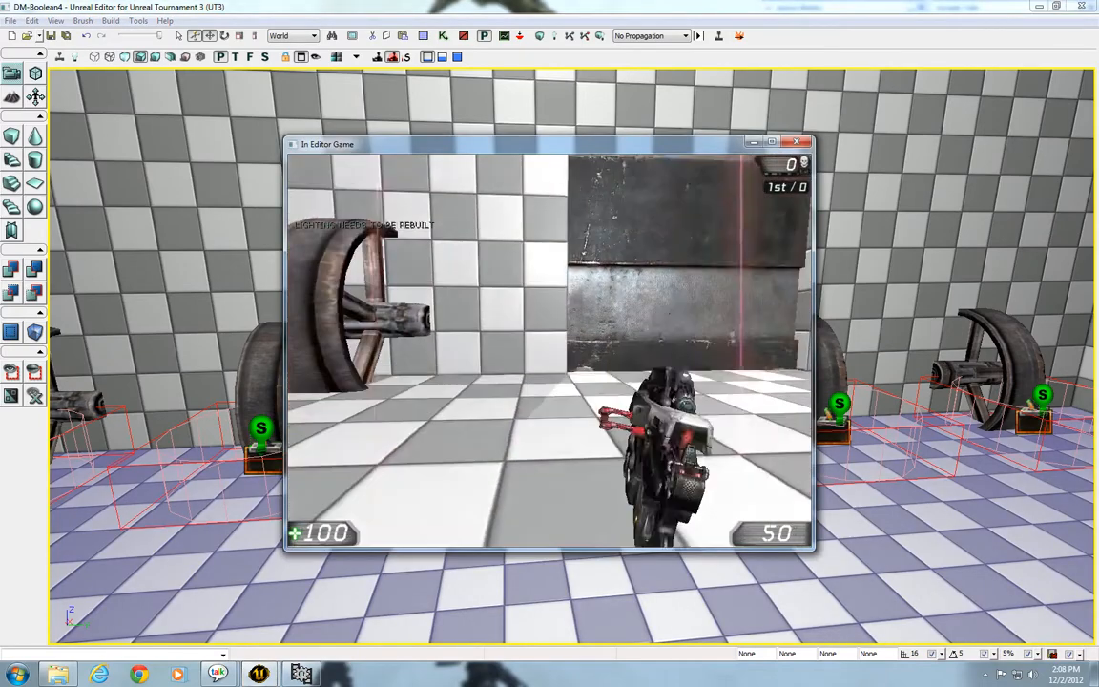
key(w)
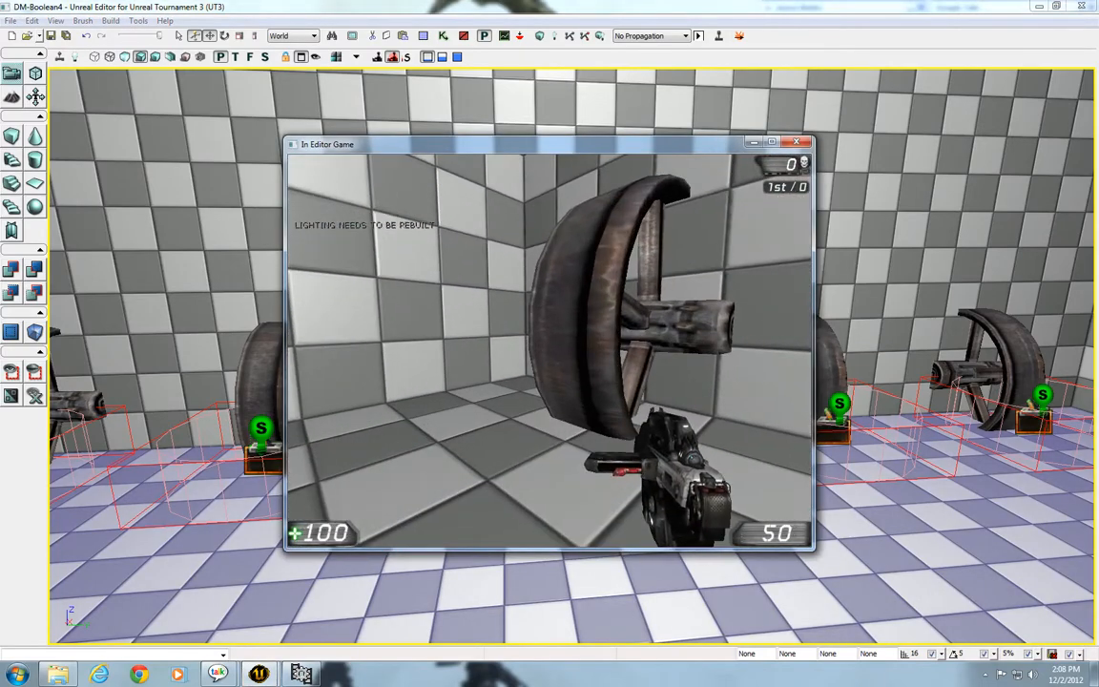
key(w)
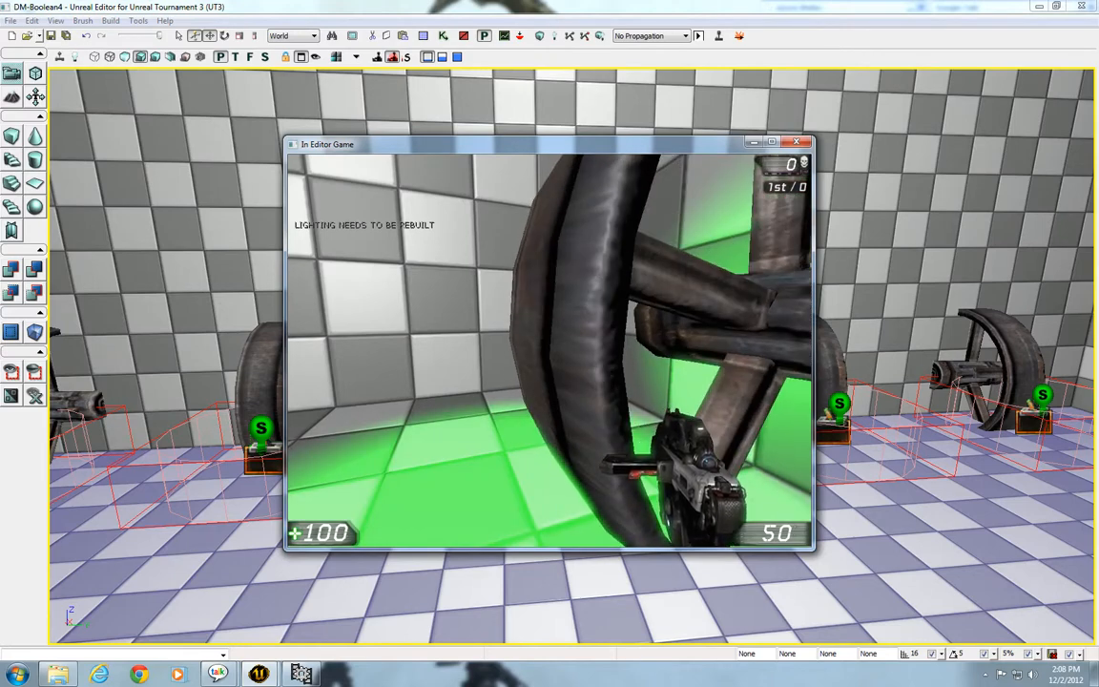
key(s)
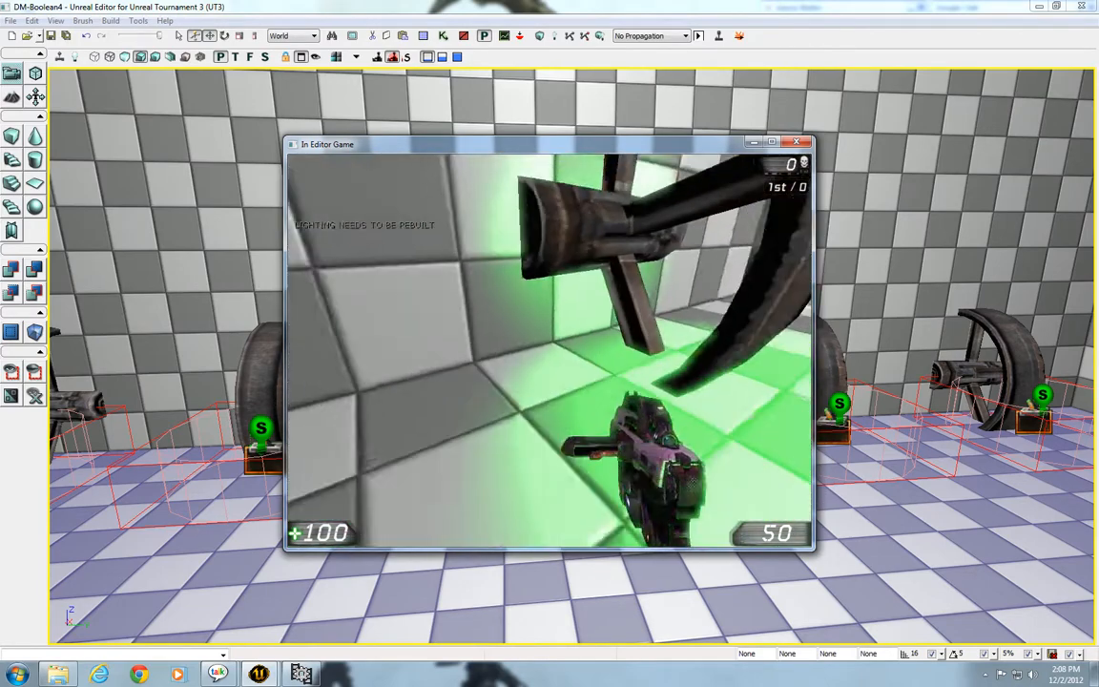
key(Escape)
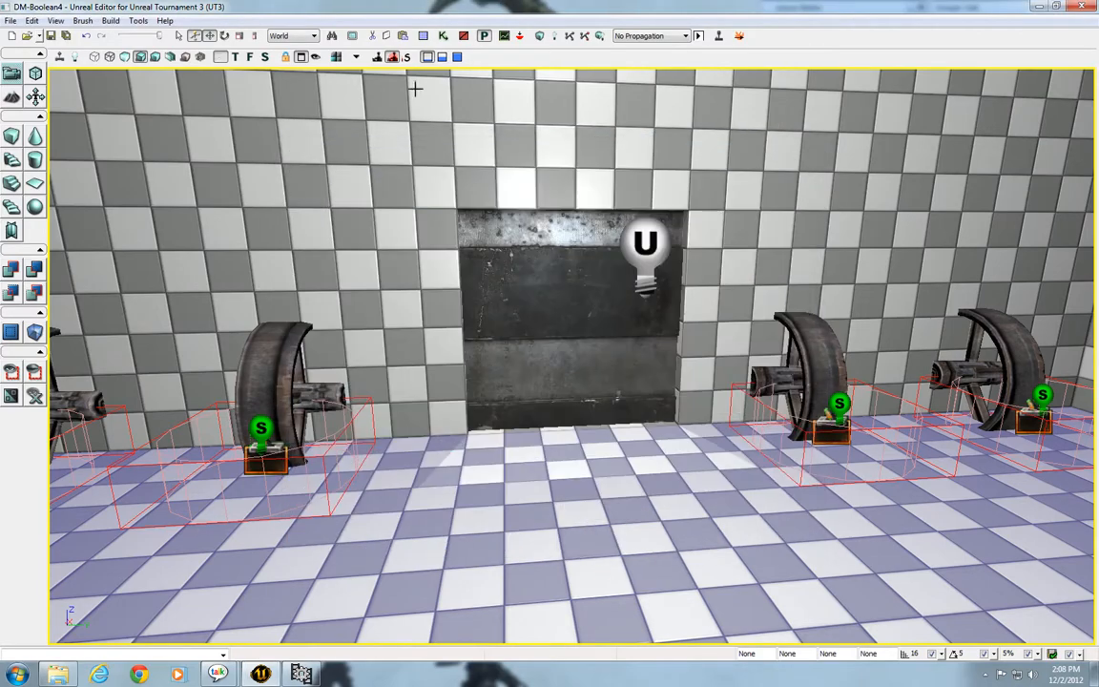
Step: Set an activate delay of 1 on the Turn On input of the Wheel01 network's Toggle in Kismet
click(443, 35)
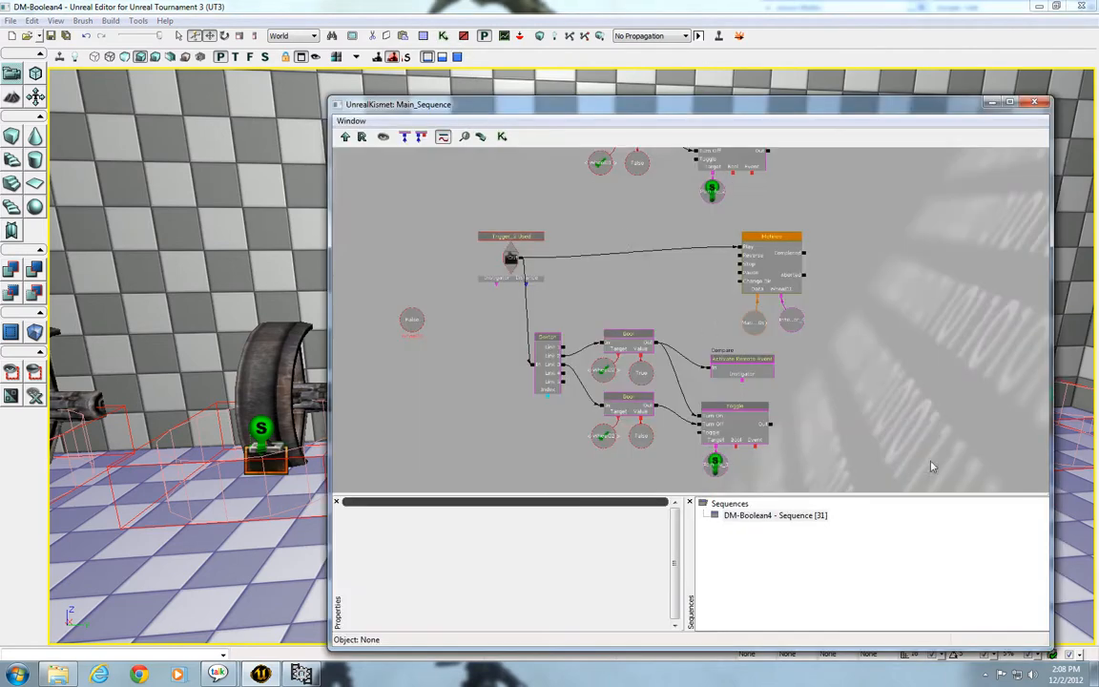
drag(691, 320, 694, 289)
scroll(691, 319, up, 3)
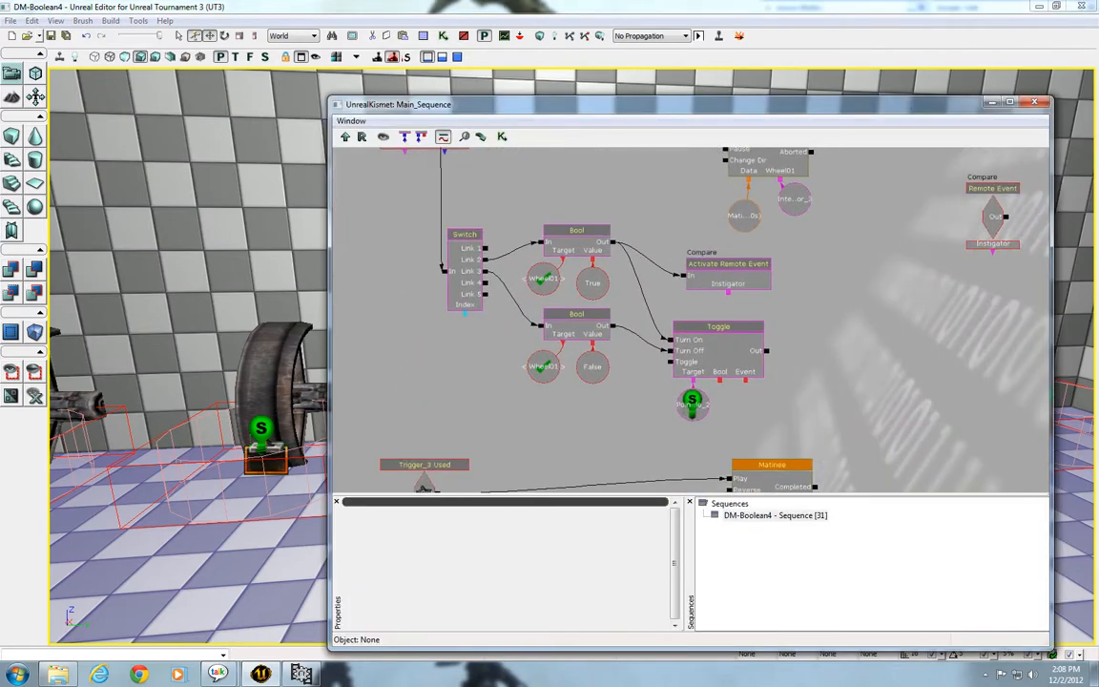
right_click(670, 340)
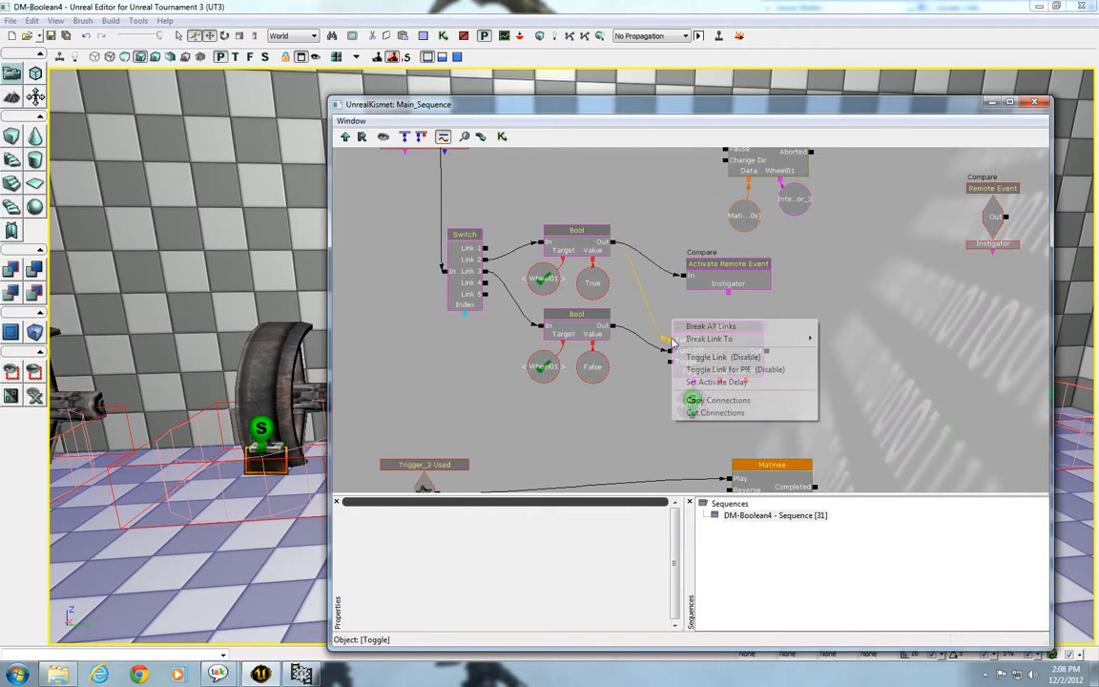
click(710, 381)
key(Return)
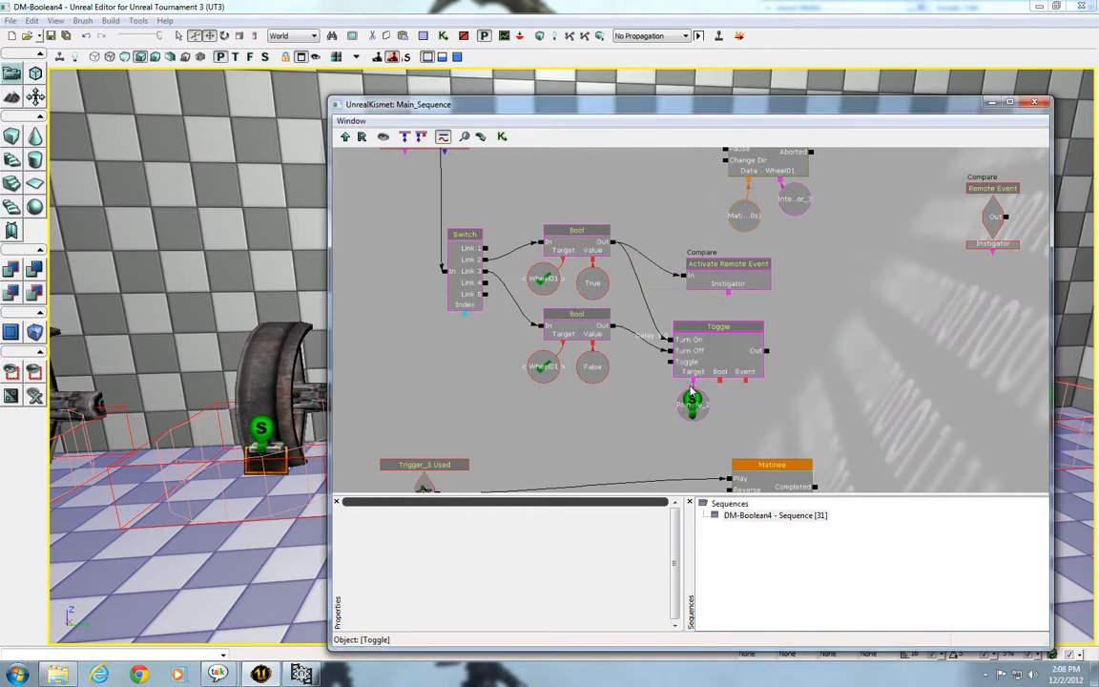
Step: Set an activate delay of 1 on the Turn On input of the Wheel02 network's Toggle
drag(762, 401, 773, 92)
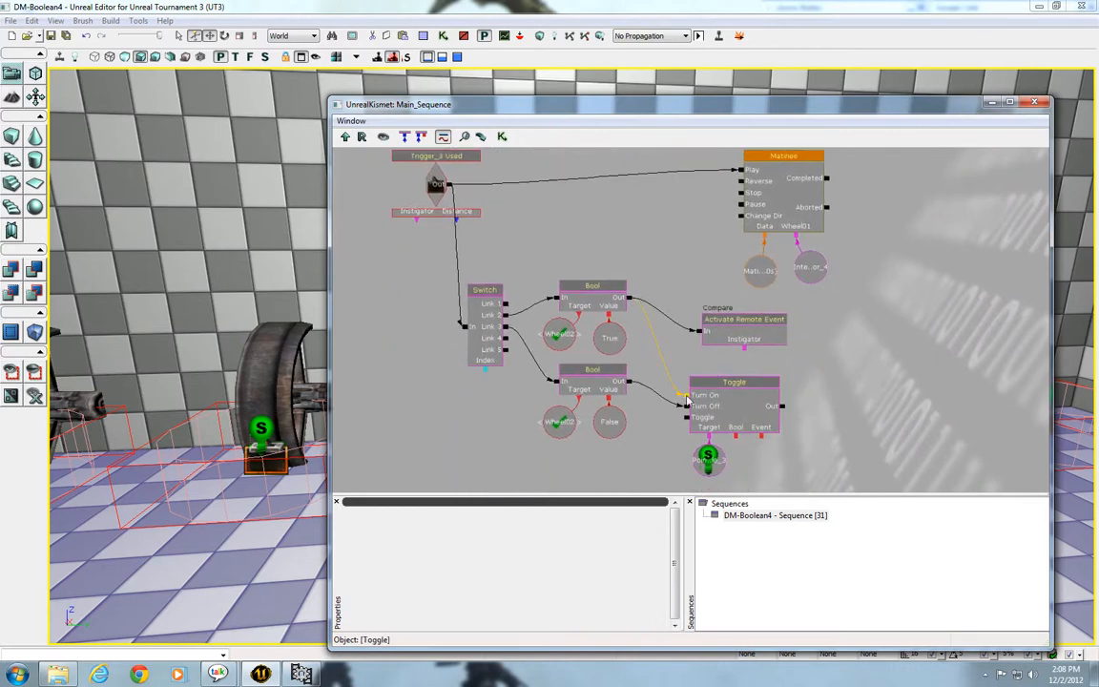
right_click(686, 395)
click(720, 441)
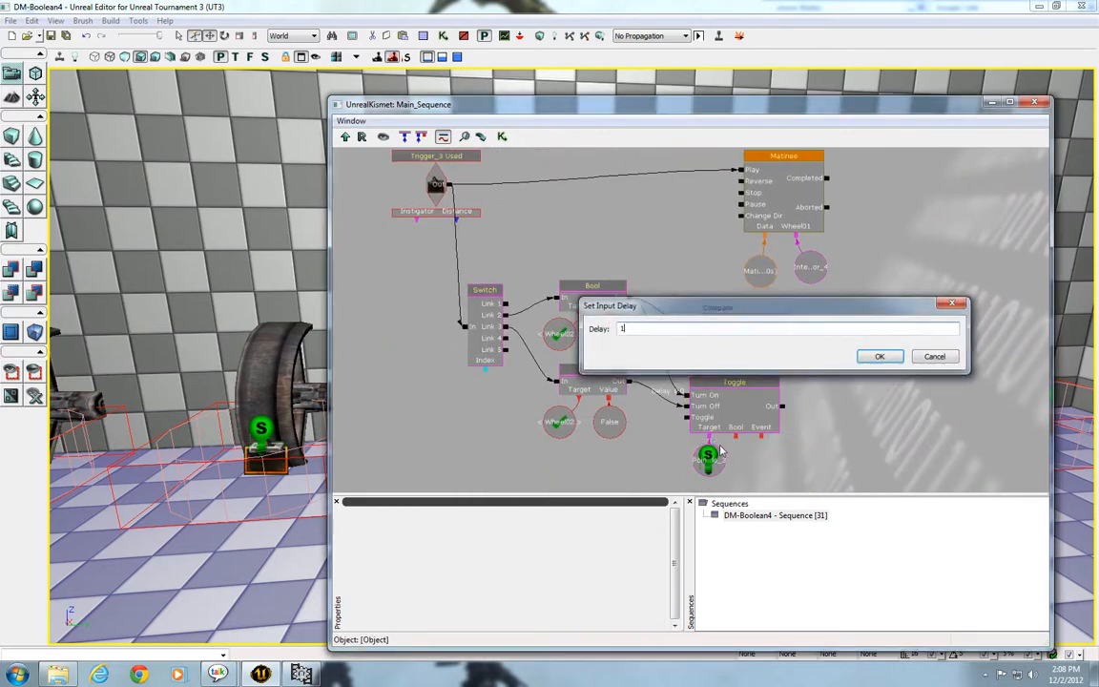
key(Return)
Step: Duplicate the entire Wheel02 network, including its standalone Bool, and place the copy below the original
scroll(849, 351, down, 5)
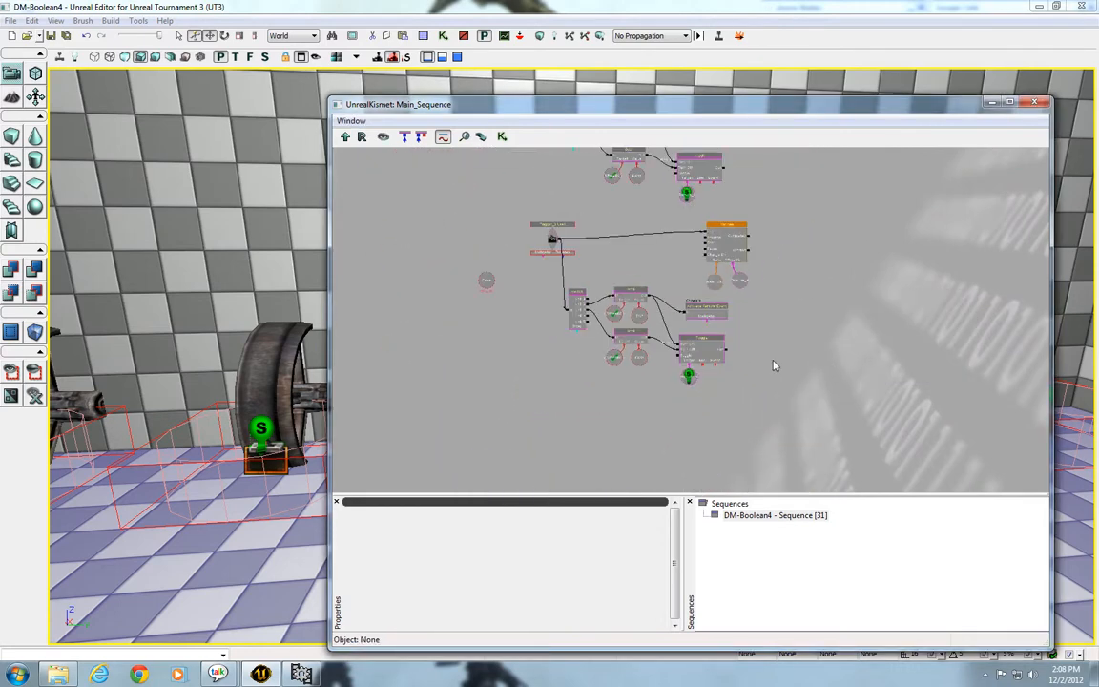
ctrl+alt+drag(453, 208, 811, 410)
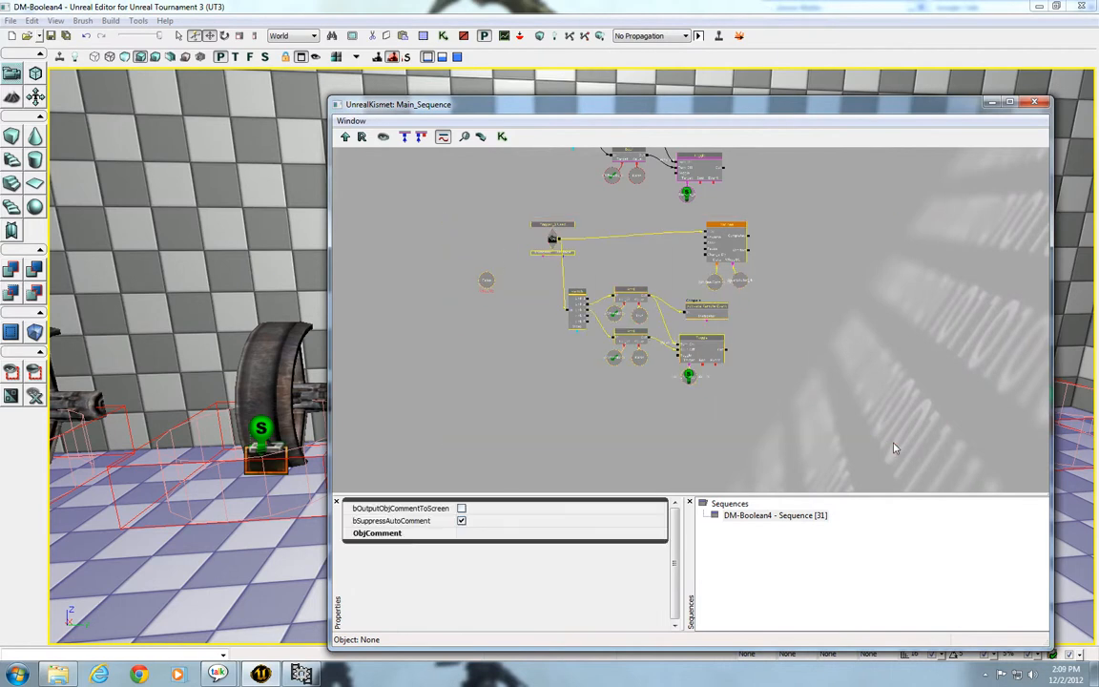
drag(587, 435, 566, 373)
key(ctrl+v)
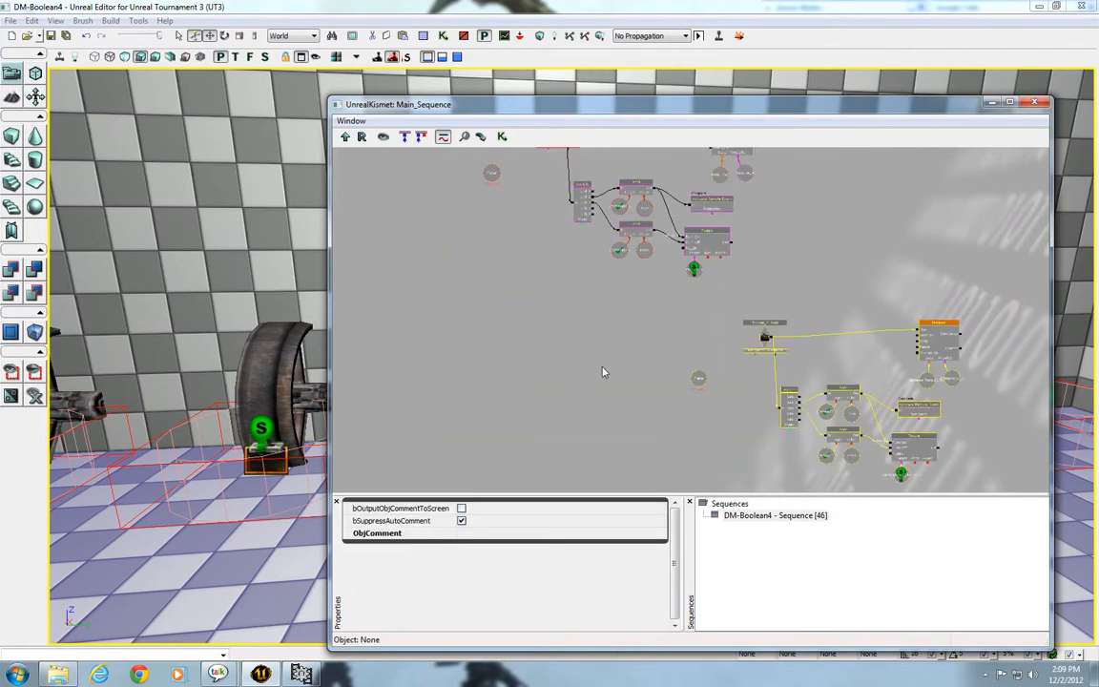
drag(968, 334, 778, 164)
click(810, 295)
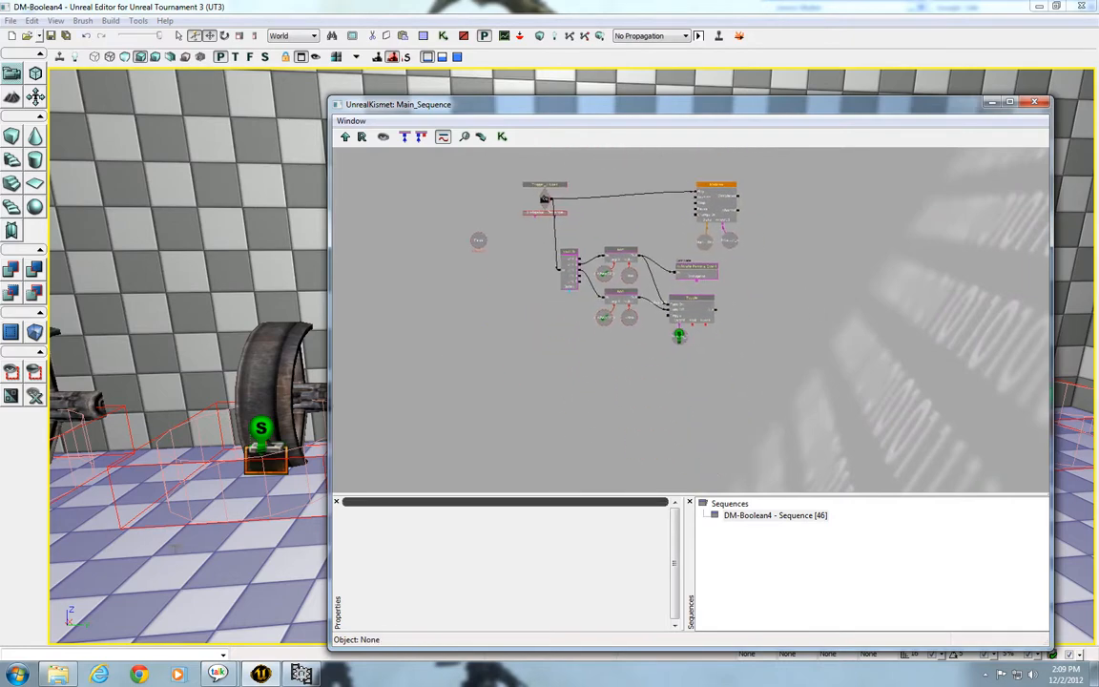
Step: Replace the newly copied network's Used event with a Used event for the third wheel's trigger, Trigger_1
drag(175, 549, 219, 578)
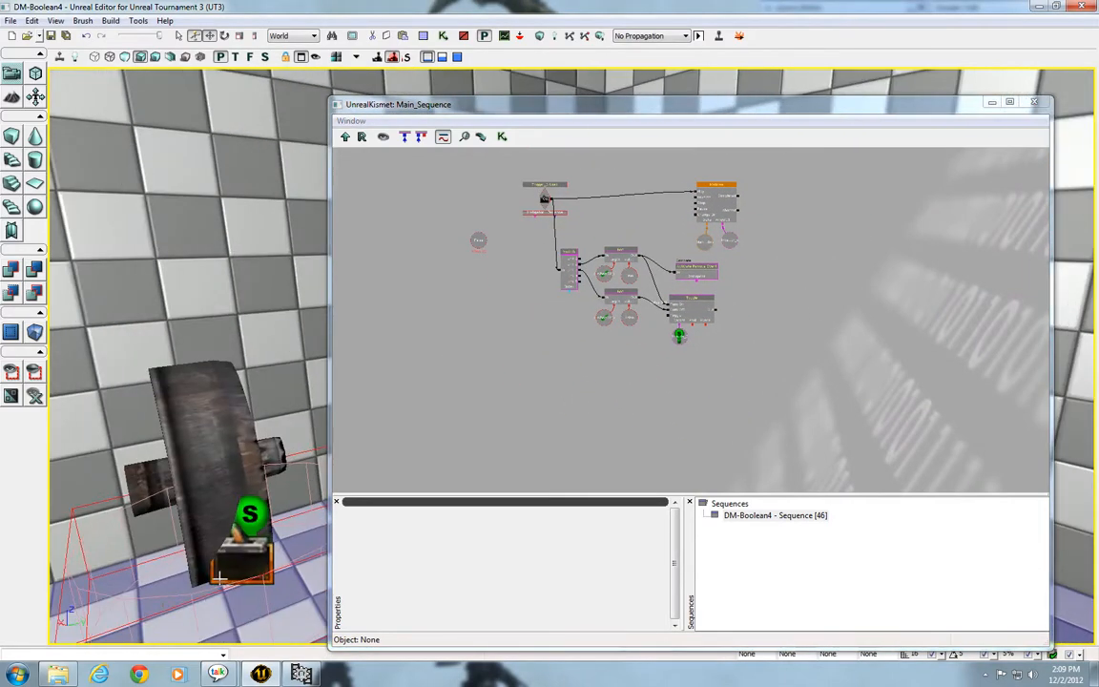
click(255, 575)
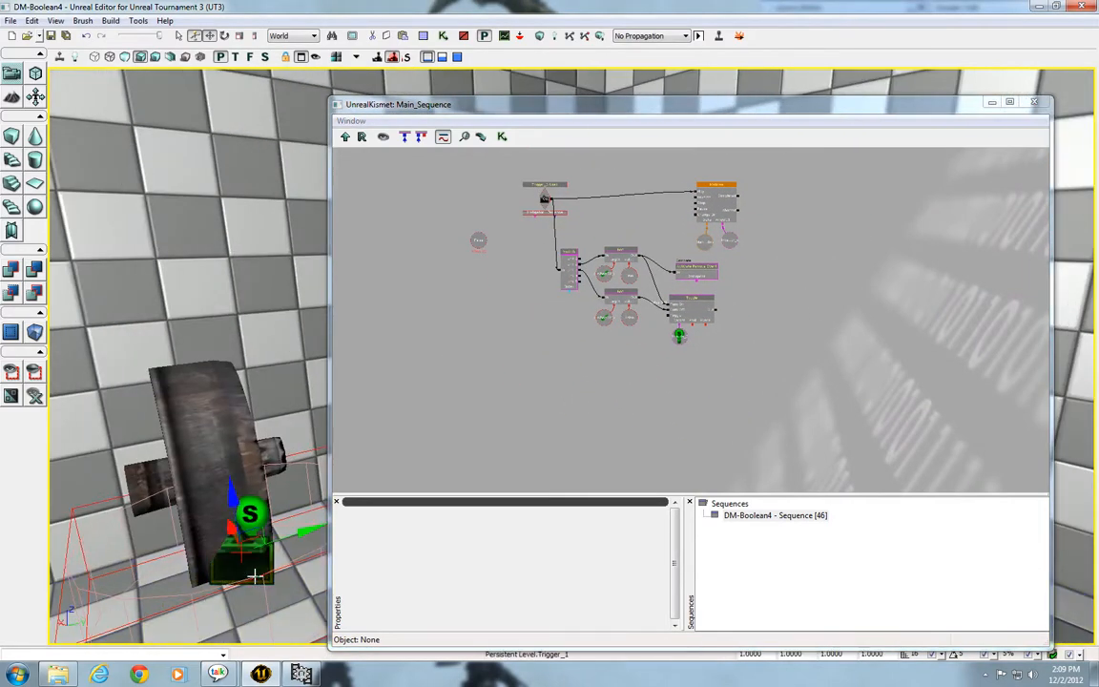
click(546, 196)
key(Delete)
right_click(548, 179)
mouse_move(668, 308)
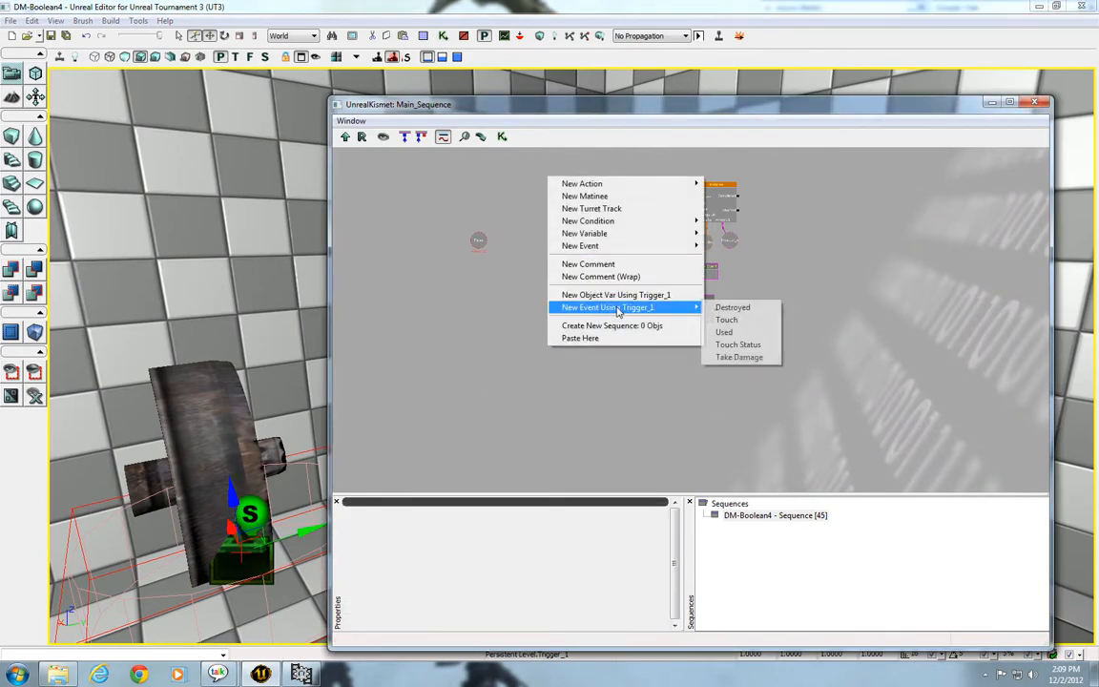
click(725, 332)
Step: Set the Trigger_1 Used event's MaxTriggerCount to 0 and turn off bAimToInteract
scroll(572, 219, up, 5)
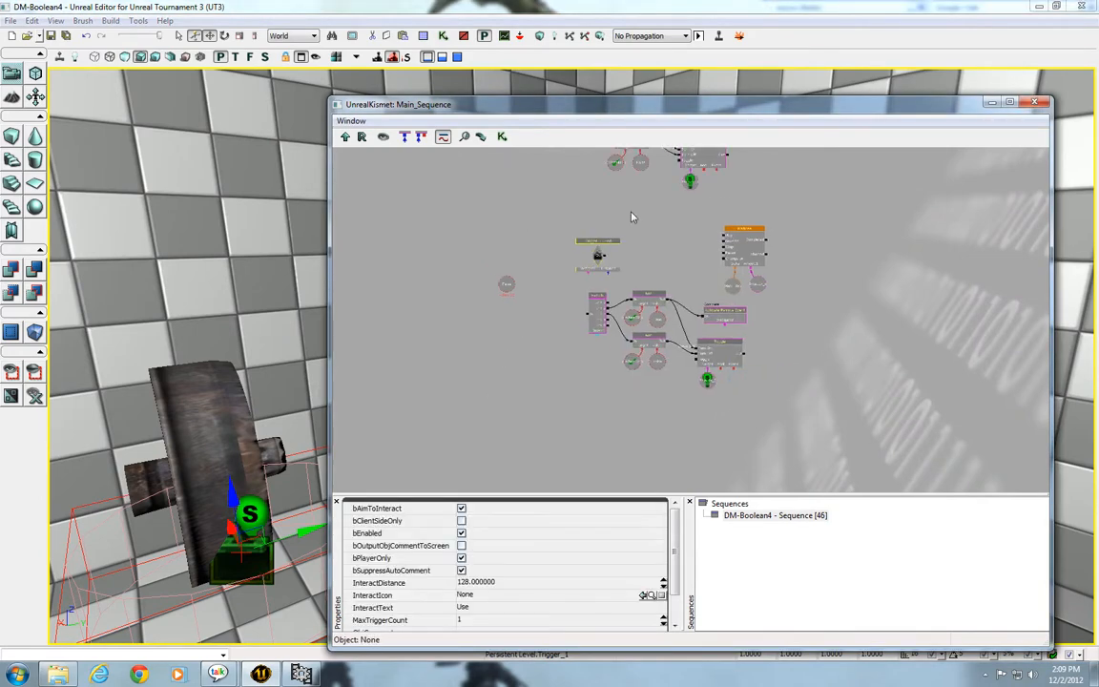
click(467, 620)
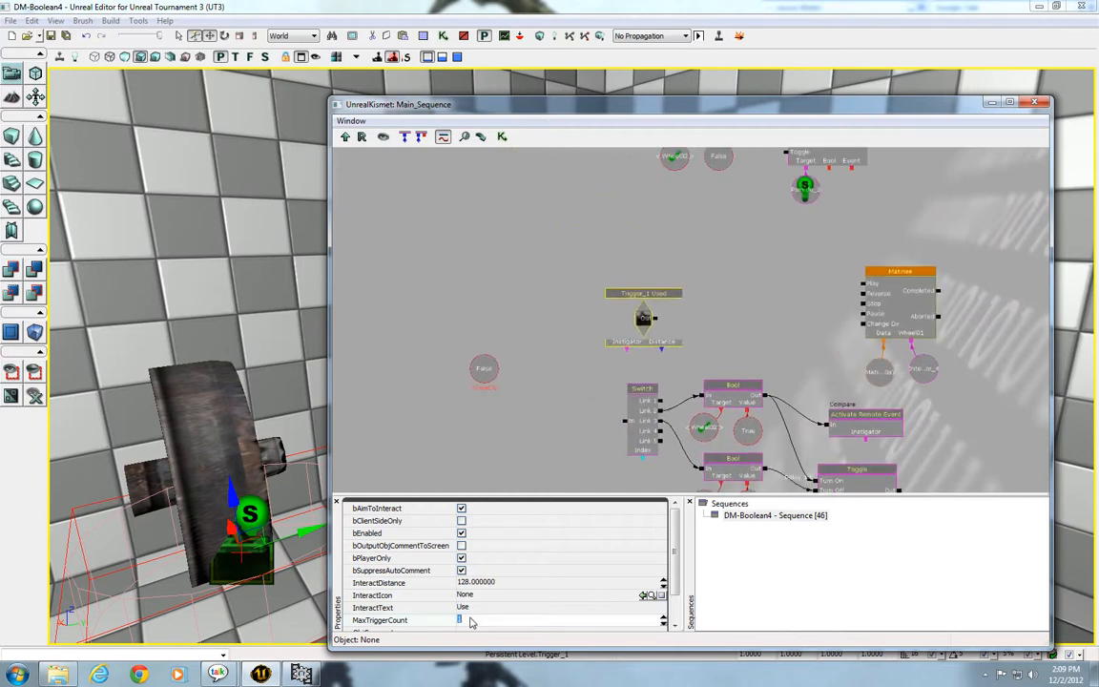
text(0)
key(Return)
click(462, 509)
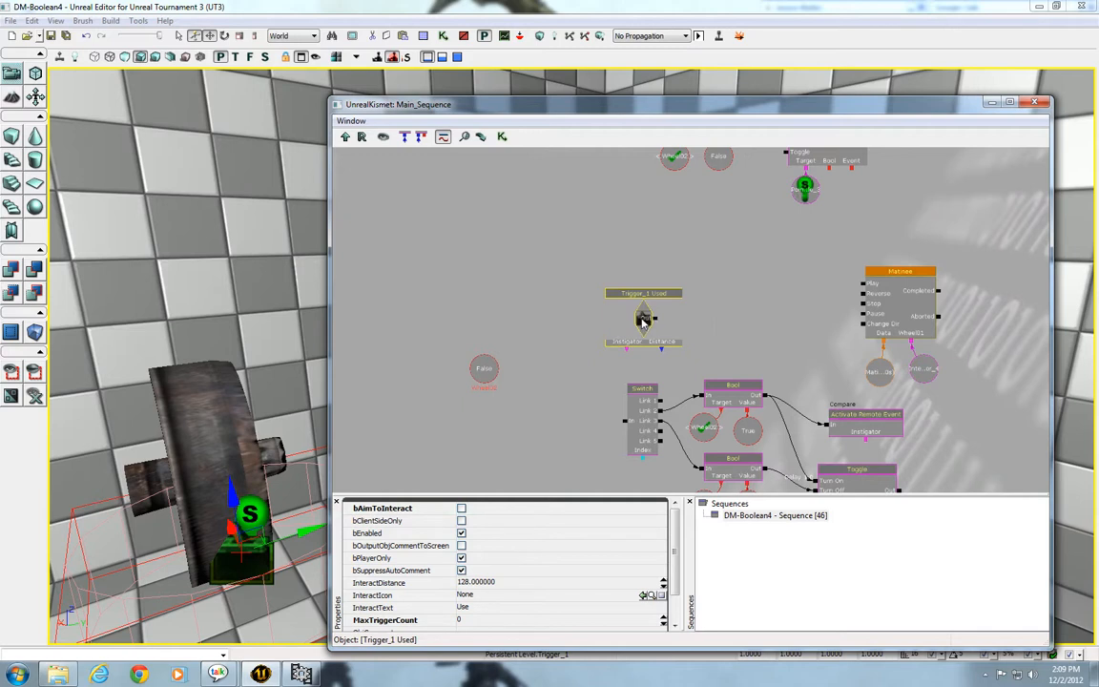
Step: Wire the Trigger_1 Used event's Out to the third network's Matinee Play and Switch In
drag(644, 320, 864, 283)
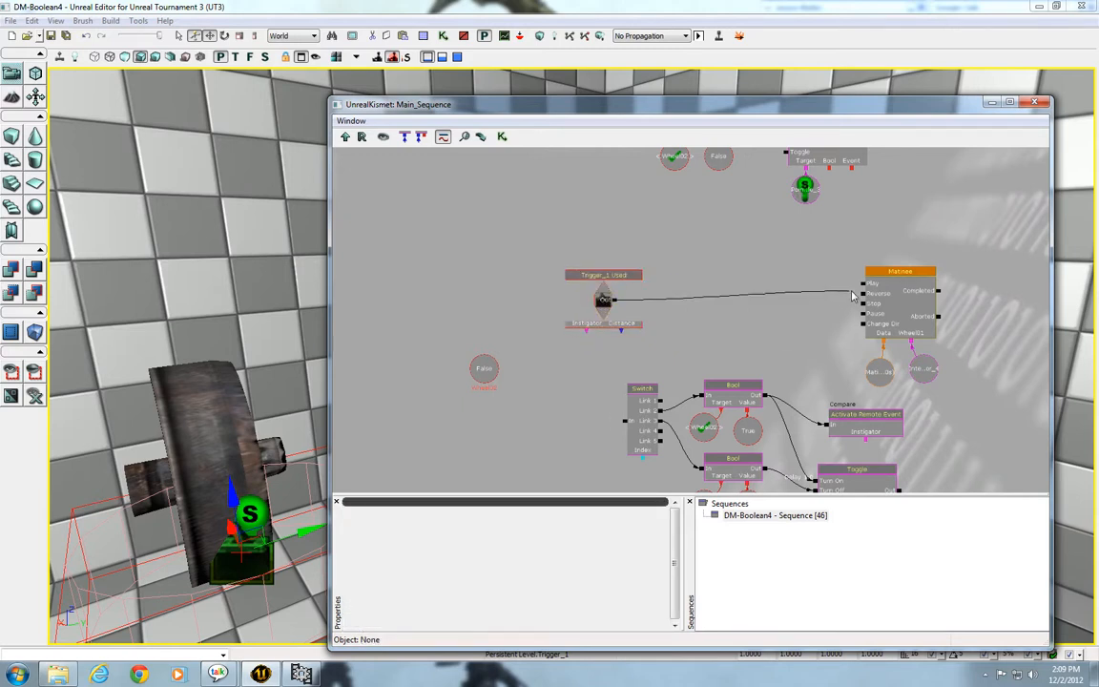
drag(611, 302, 620, 417)
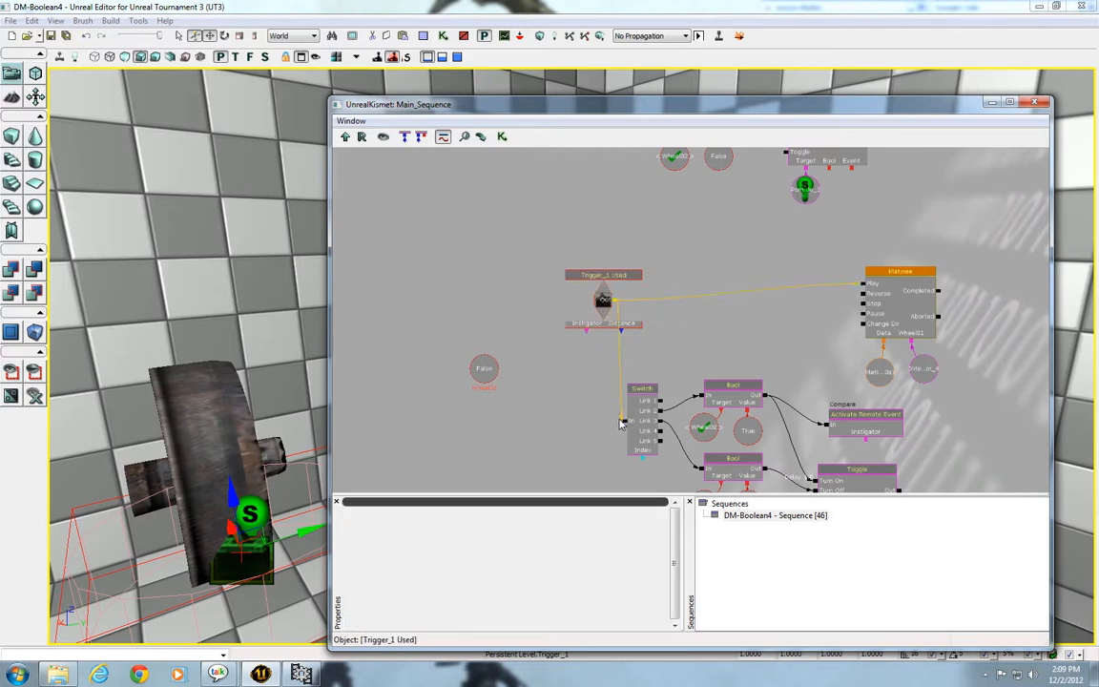
Step: In the third wheel's network, set the standalone Bool's VarName and both named variables' FindVarName to Wheel03
click(484, 368)
click(498, 558)
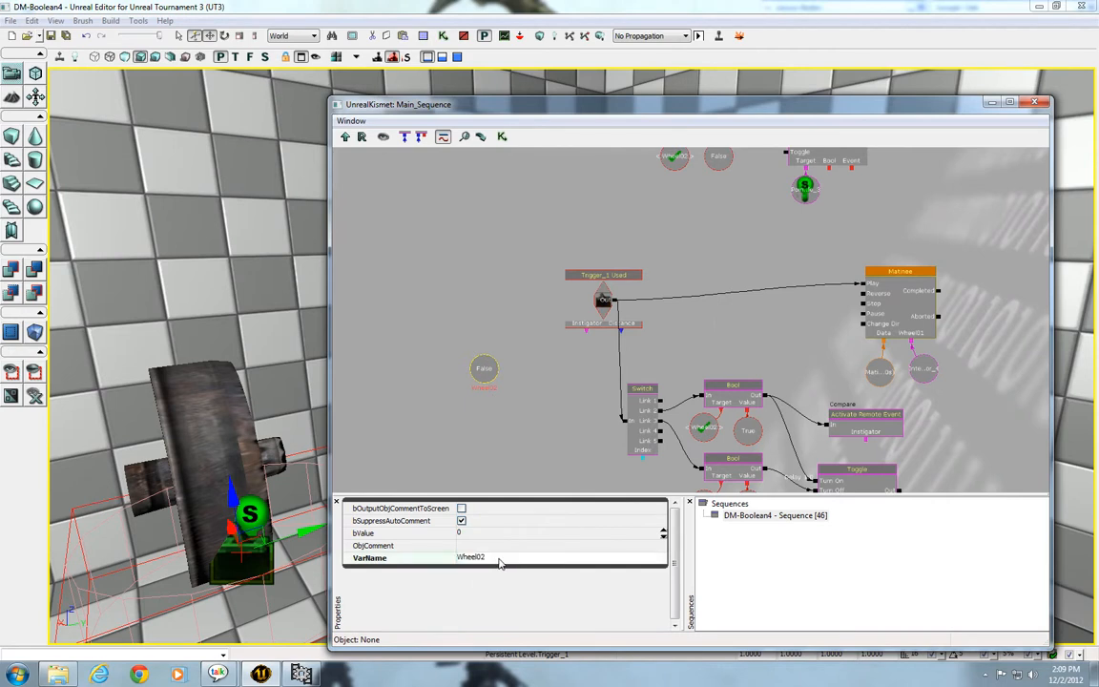
click(702, 428)
click(522, 535)
click(522, 534)
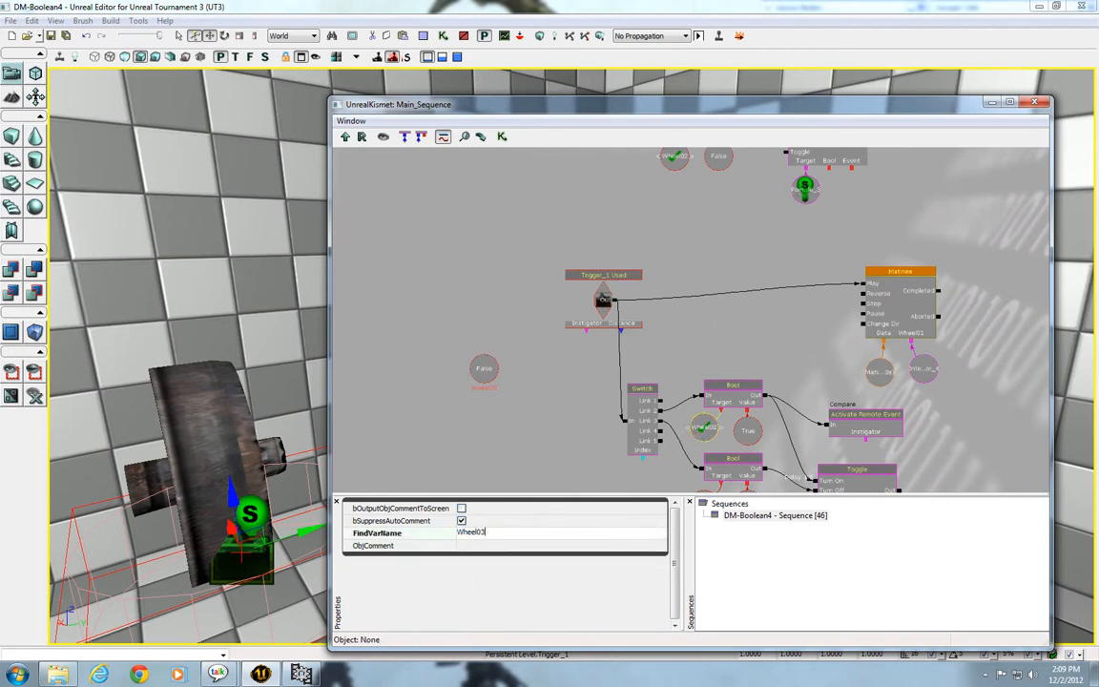
key(Return)
drag(679, 394, 666, 265)
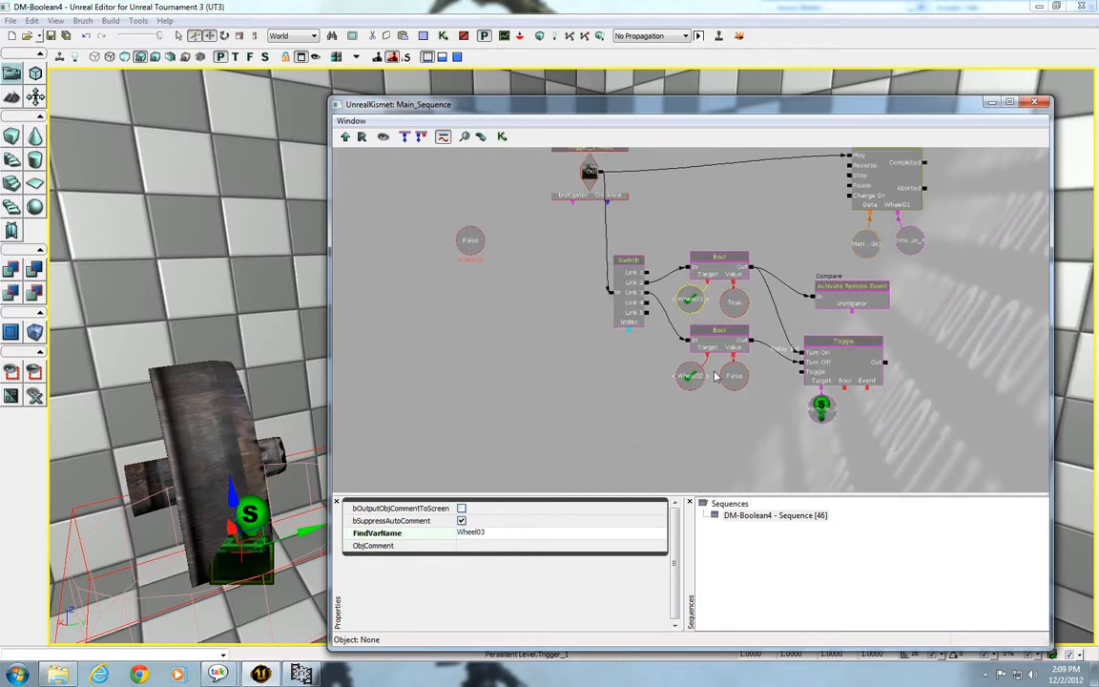
click(699, 374)
click(498, 531)
click(498, 530)
text(3)
key(Return)
Step: Replace the third network's Toggle target with an object variable for the third wheel's light, PointLightToggleable_1
click(251, 513)
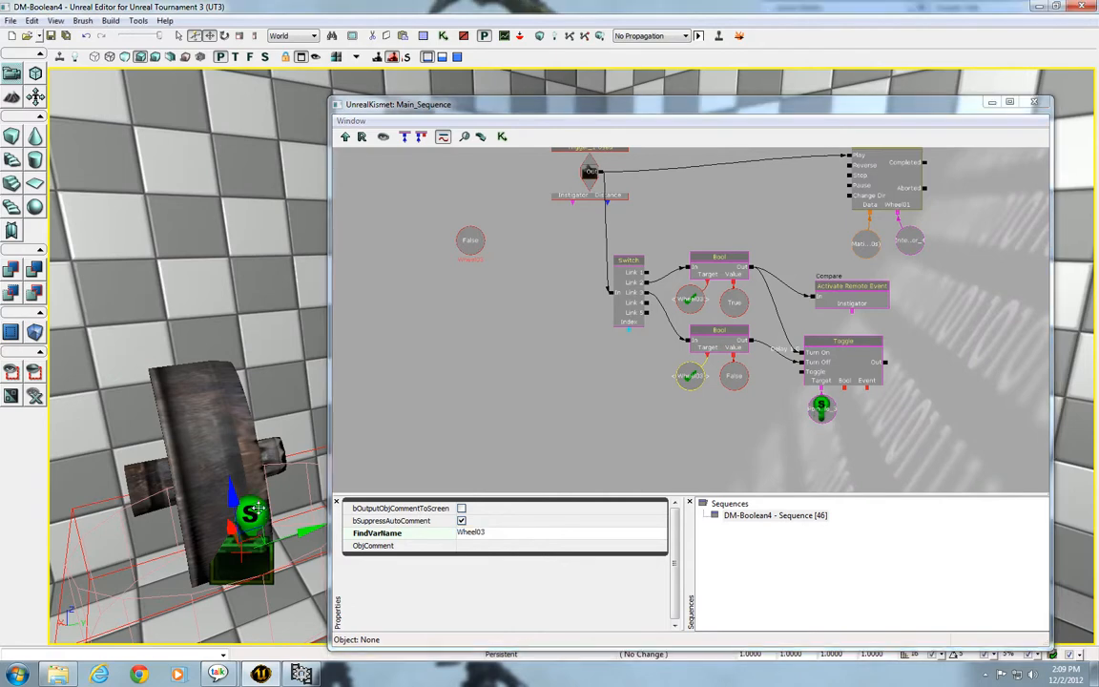
click(822, 407)
key(Delete)
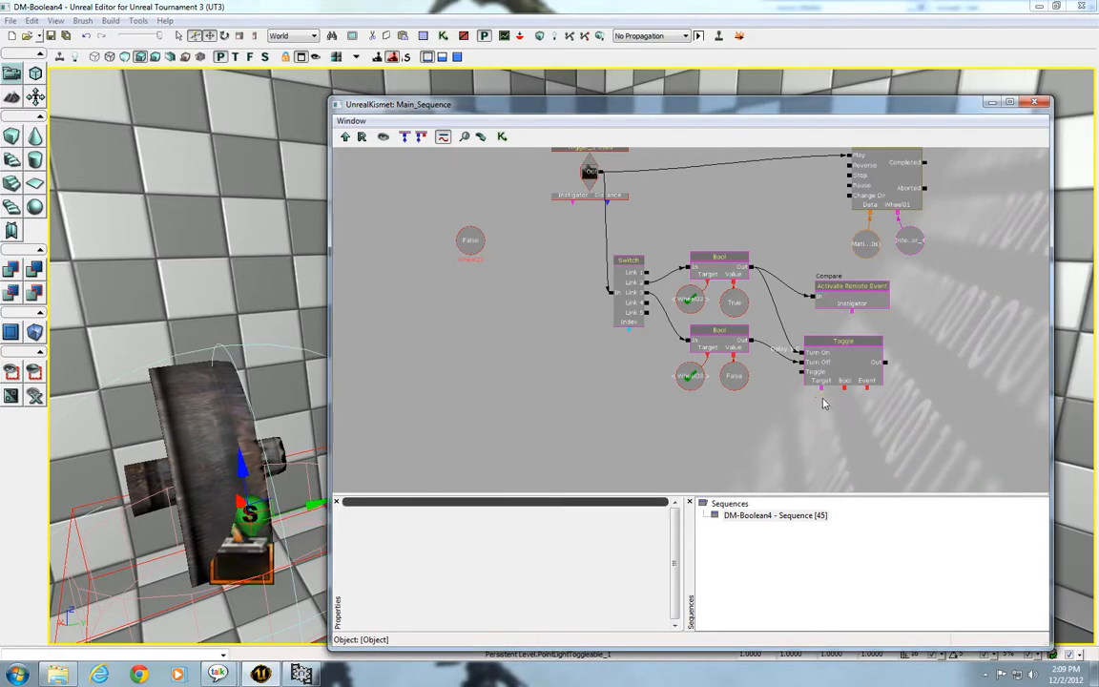
right_click(822, 389)
click(836, 391)
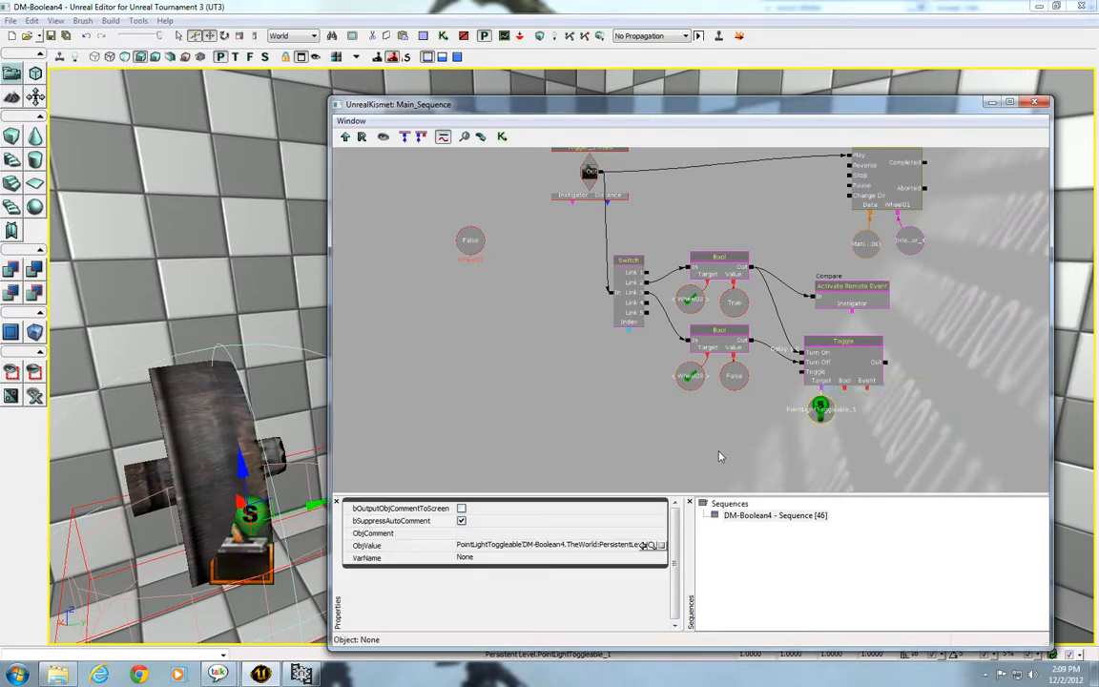
Step: Replace the object variable on the third network's Matinee wheel group with the third wheel's actor, InterpActor_2
drag(607, 447, 600, 449)
click(191, 420)
click(901, 243)
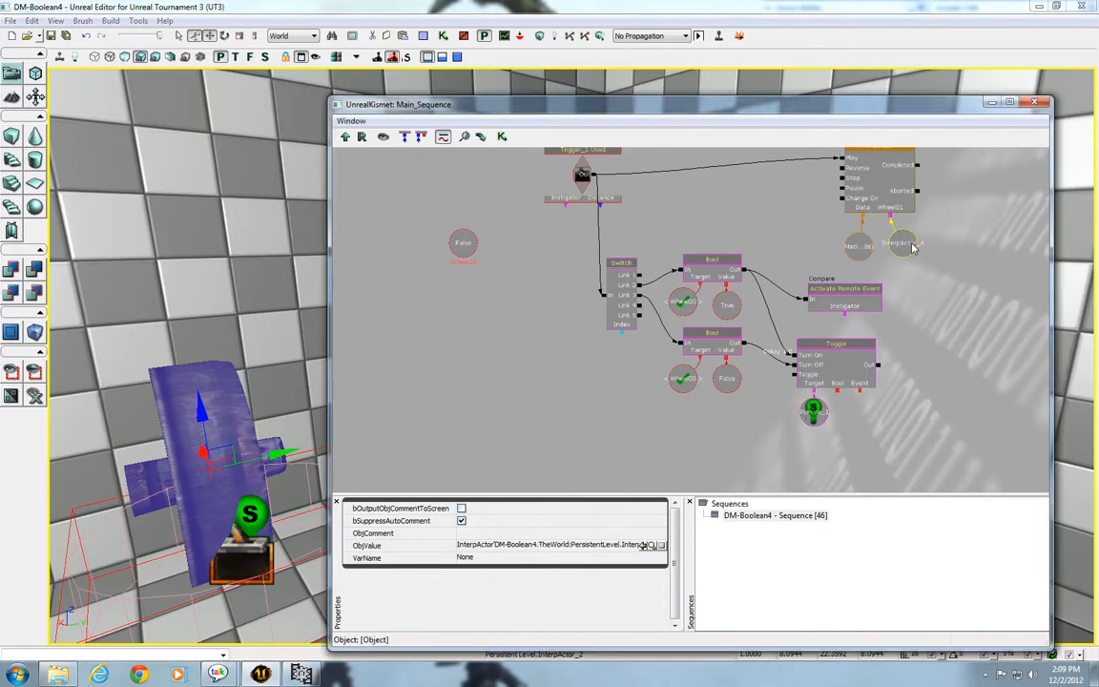
key(Delete)
right_click(891, 218)
click(912, 220)
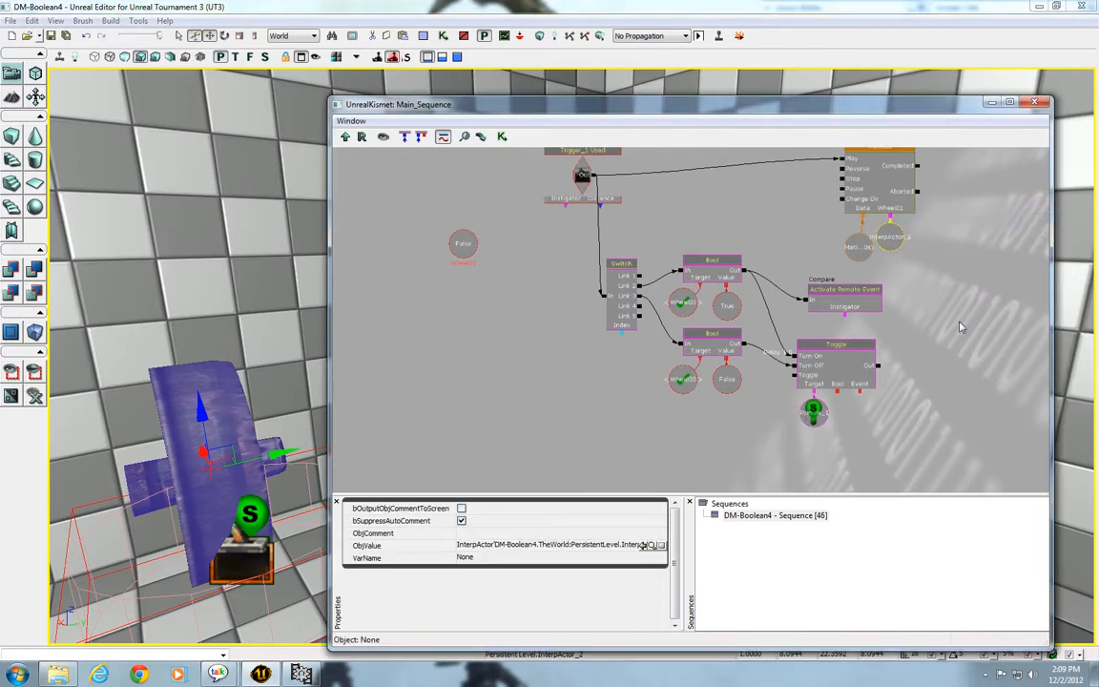
click(958, 321)
Step: Duplicate the entire Wheel03 network, including its standalone Bool, and place the copy below the original
drag(969, 354, 967, 407)
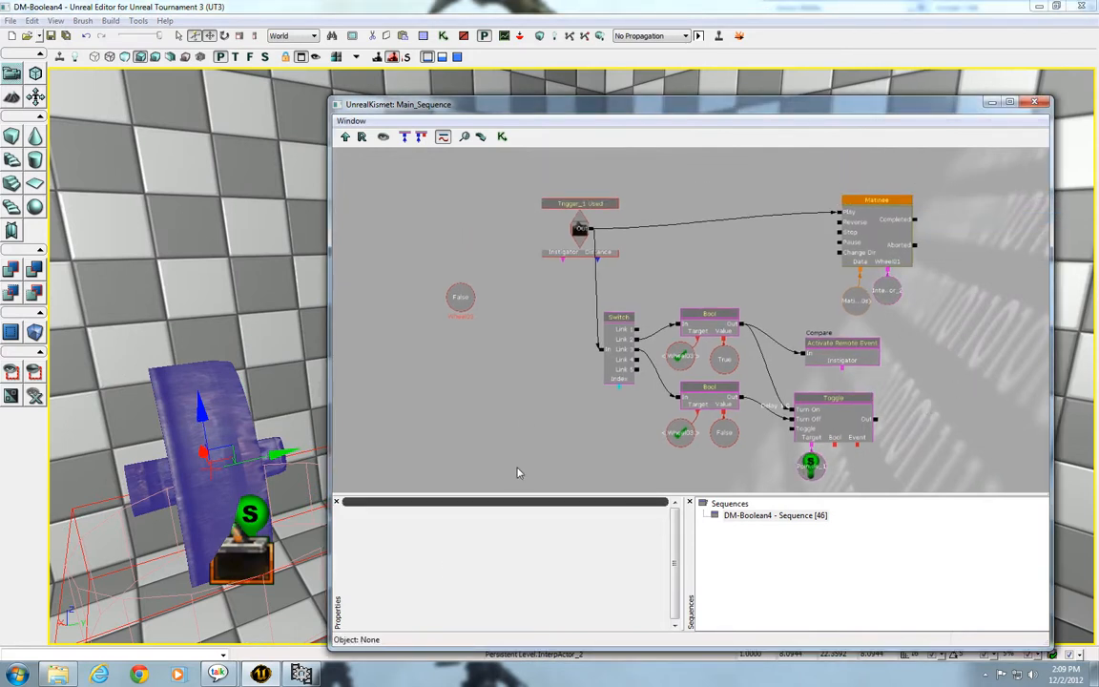
drag(780, 462, 769, 448)
drag(306, 616, 401, 617)
drag(530, 468, 526, 436)
scroll(685, 318, down, 3)
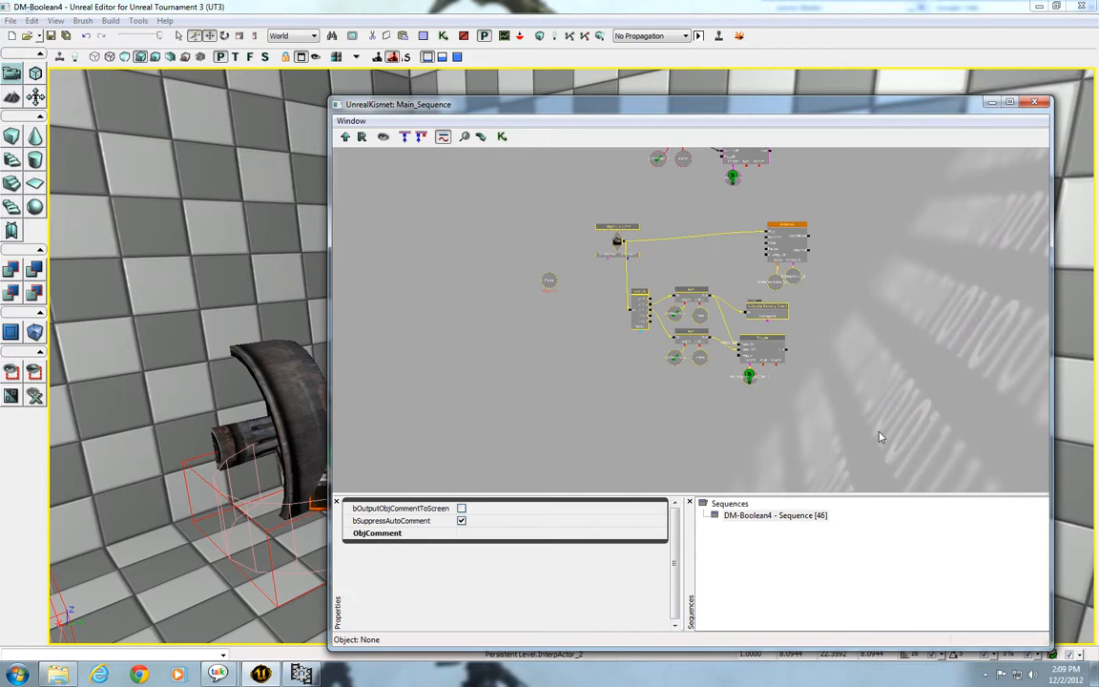
key(ctrl+v)
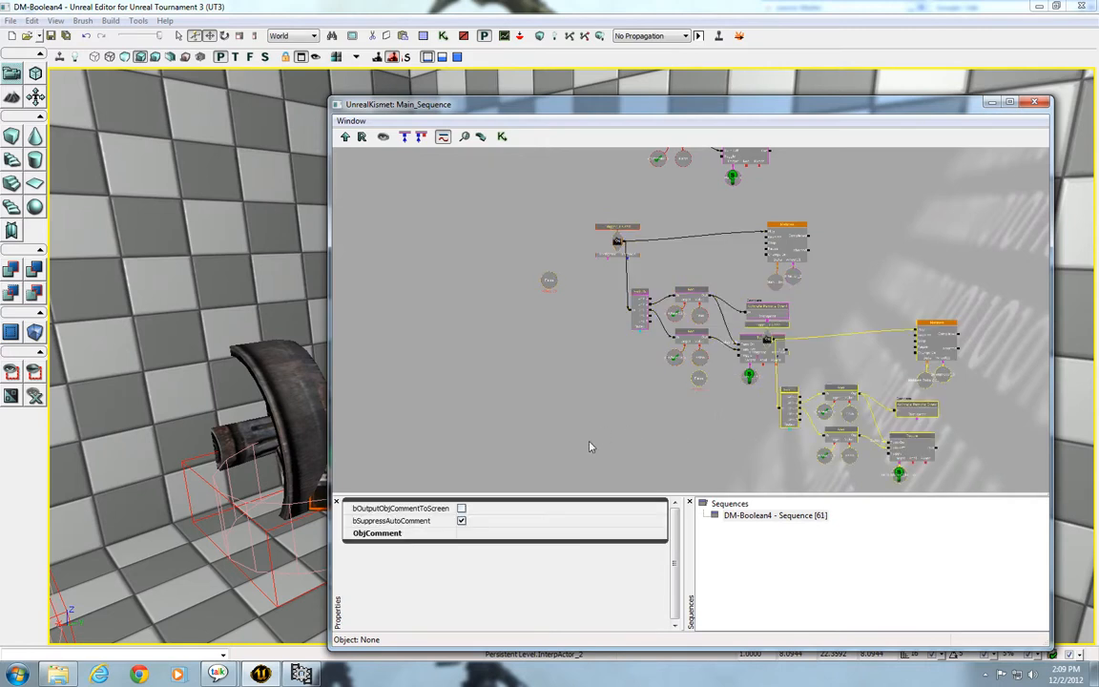
ctrl+drag(787, 414, 653, 415)
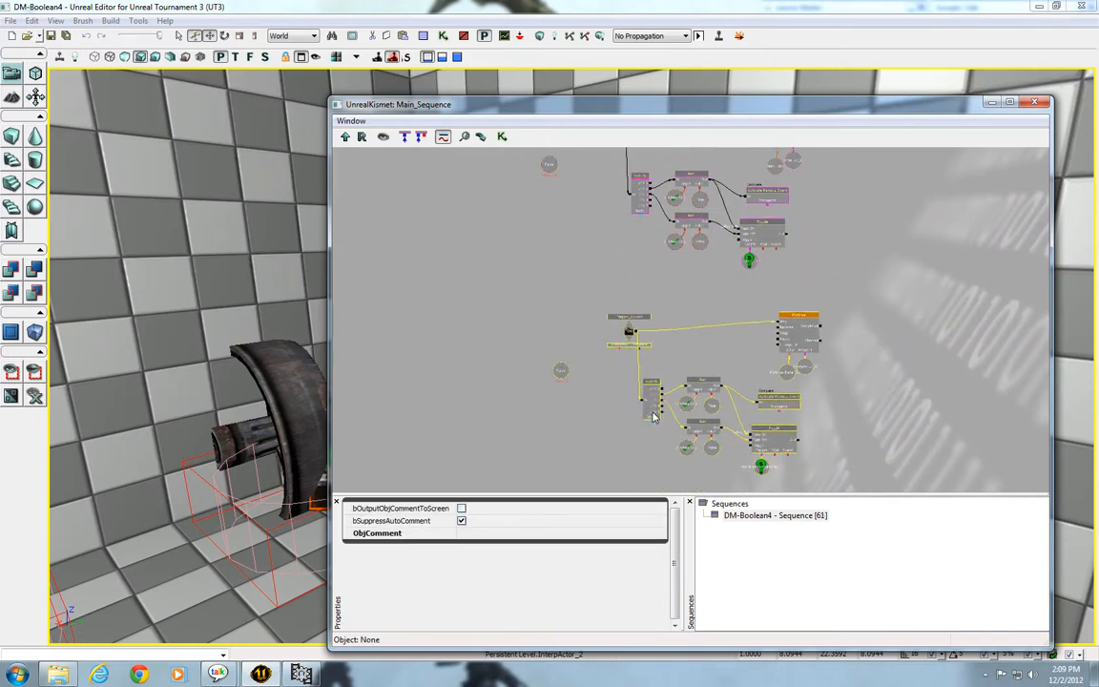
click(854, 440)
Step: Replace the fourth network's copied Used event with a Used event for the fourth wheel's trigger, Trigger_0
mouse_move(268, 540)
right_down()
mouse_move(358, 569)
mouse_move(268, 540)
right_up()
click(187, 488)
click(630, 332)
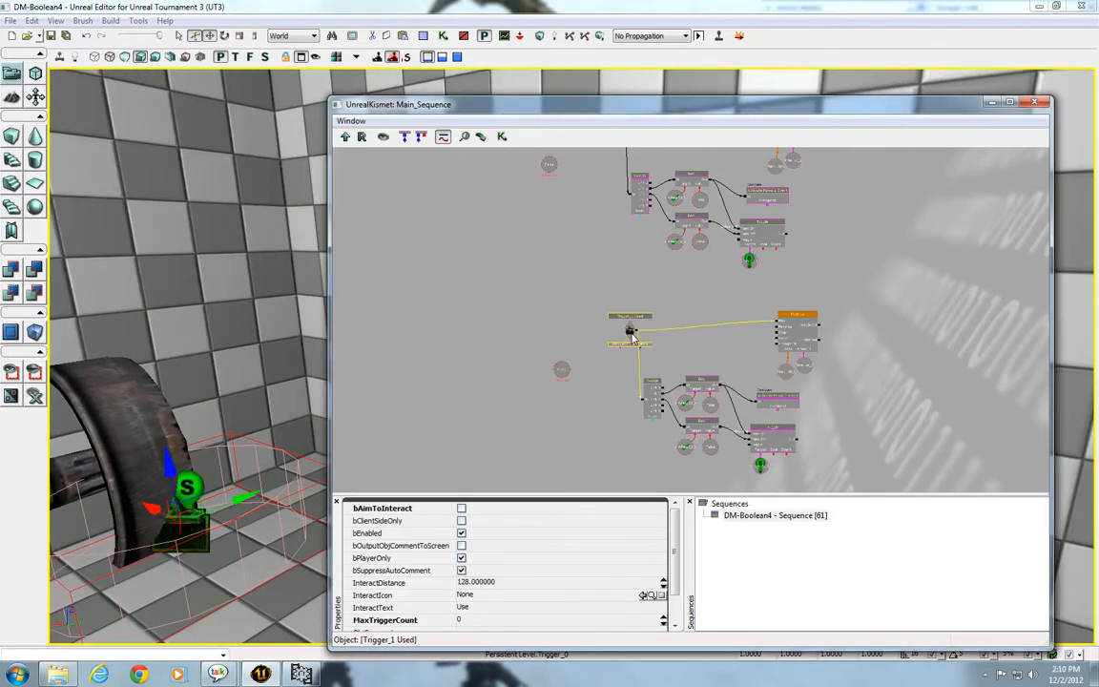
key(Delete)
right_click(633, 317)
mouse_move(692, 444)
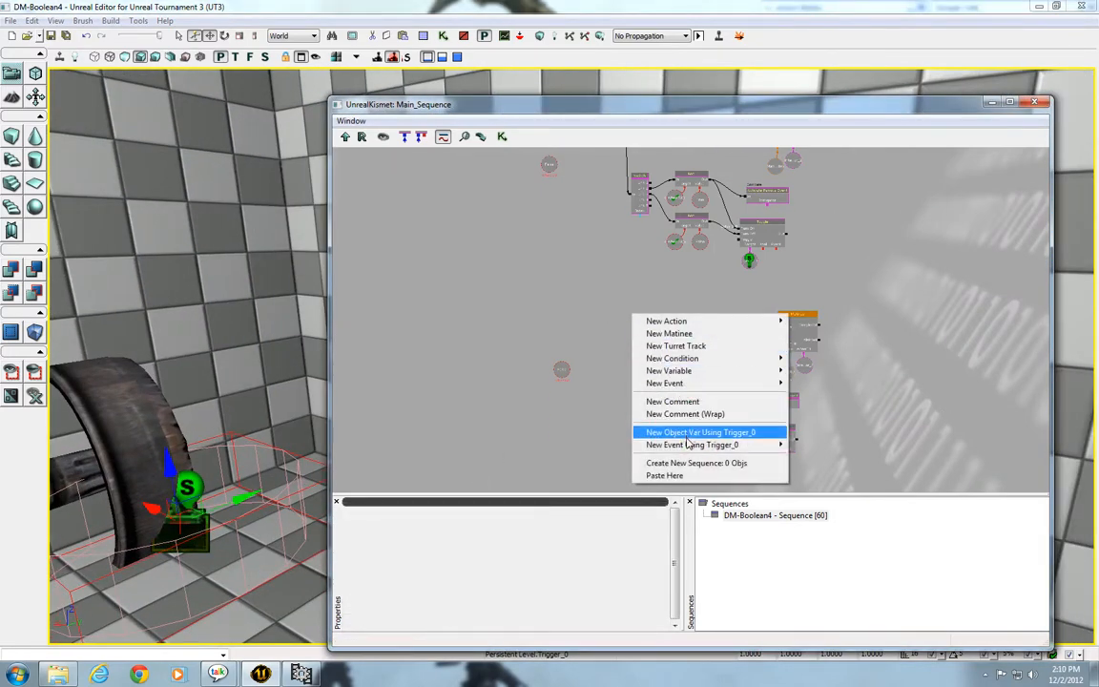
click(808, 469)
Step: Wire the Trigger_0 Used event's Out to the fourth network's Matinee Play and Switch In
scroll(706, 337, up, 5)
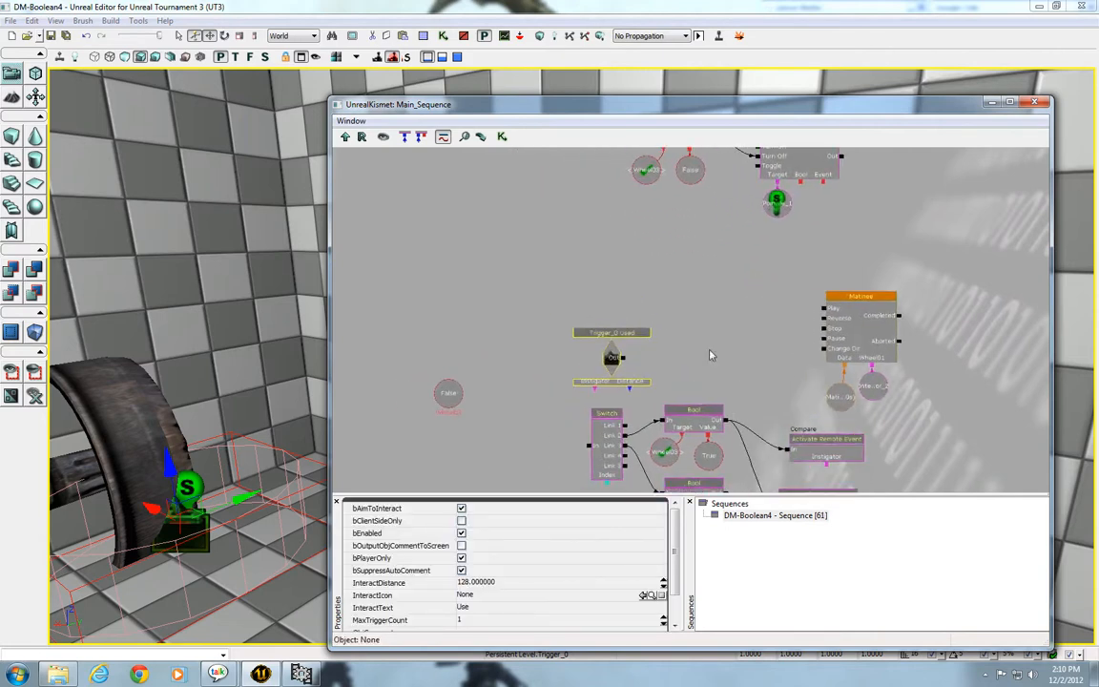
ctrl+drag(618, 359, 831, 307)
drag(591, 309, 597, 444)
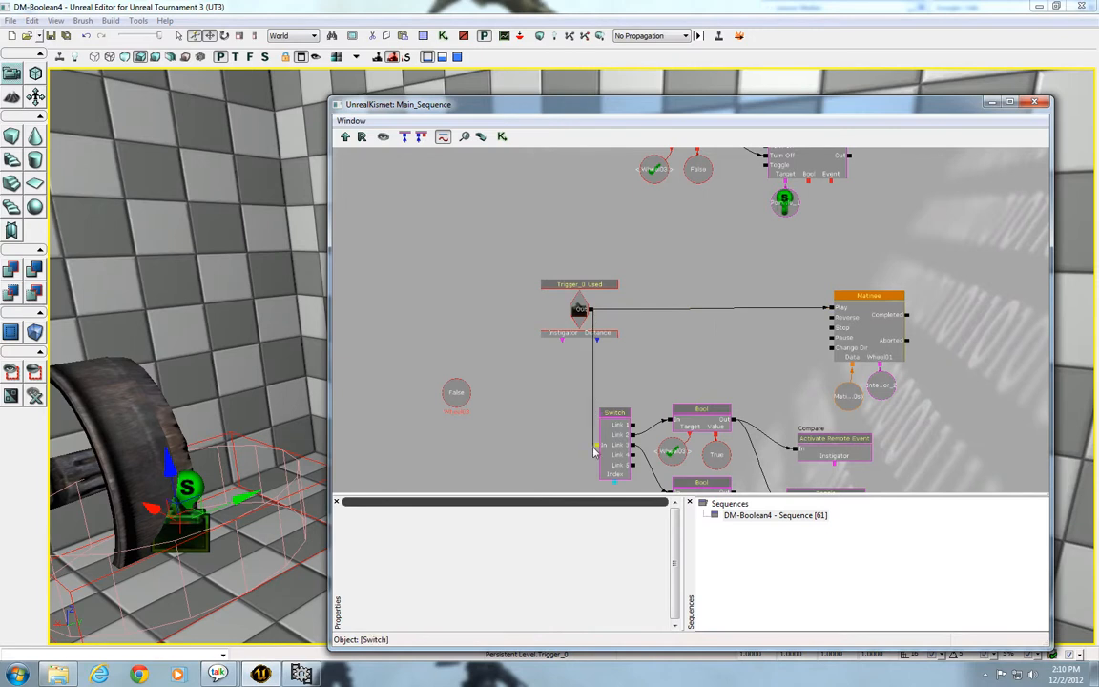
Step: Set the Trigger_0 Used event's MaxTriggerCount to 0 and turn off bAimToInteract
click(573, 345)
click(477, 622)
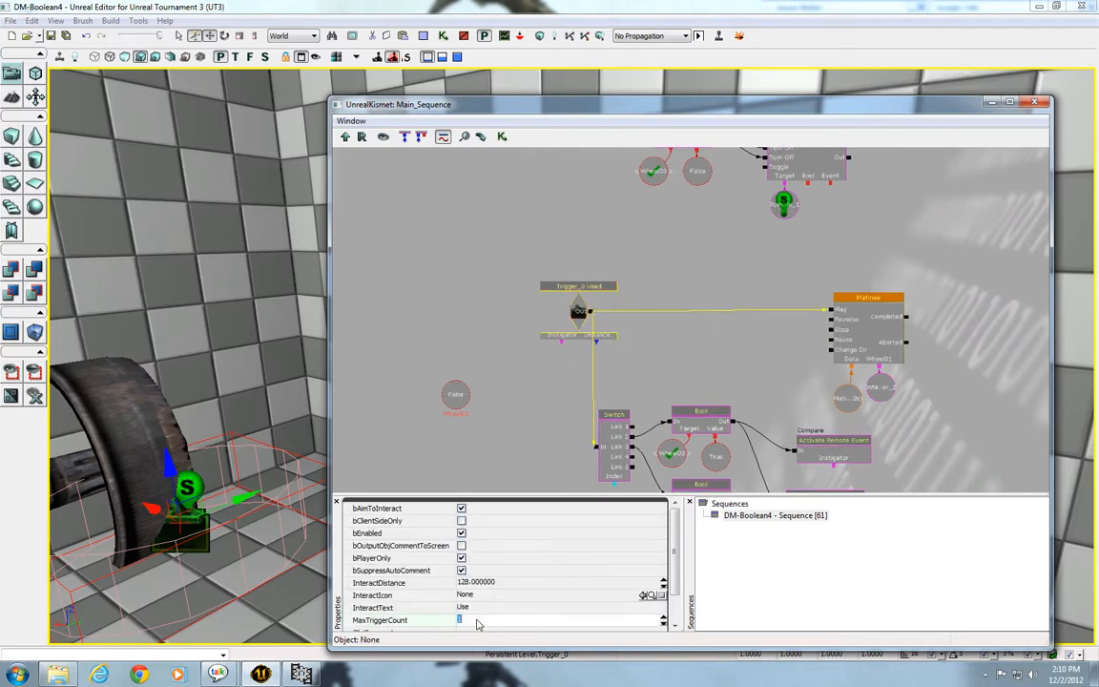
text(0)
click(461, 509)
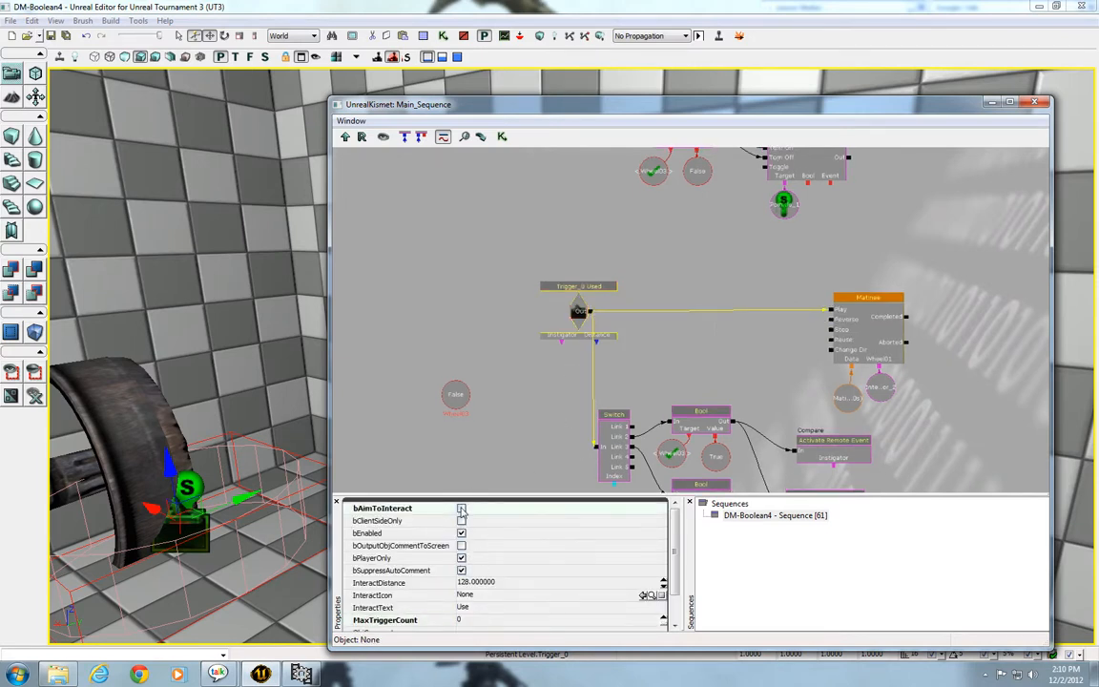
Step: In the fourth wheel's network, set the standalone Bool's VarName and both named variables' FindVarName to Wheel04
click(456, 394)
click(511, 558)
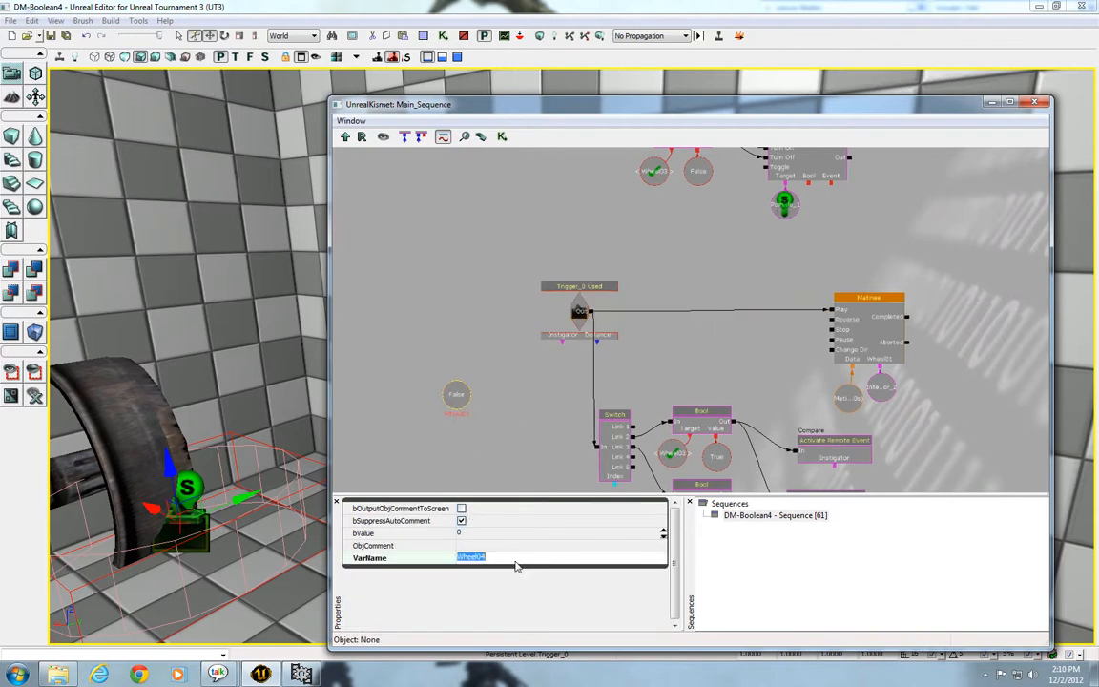
click(674, 450)
click(515, 533)
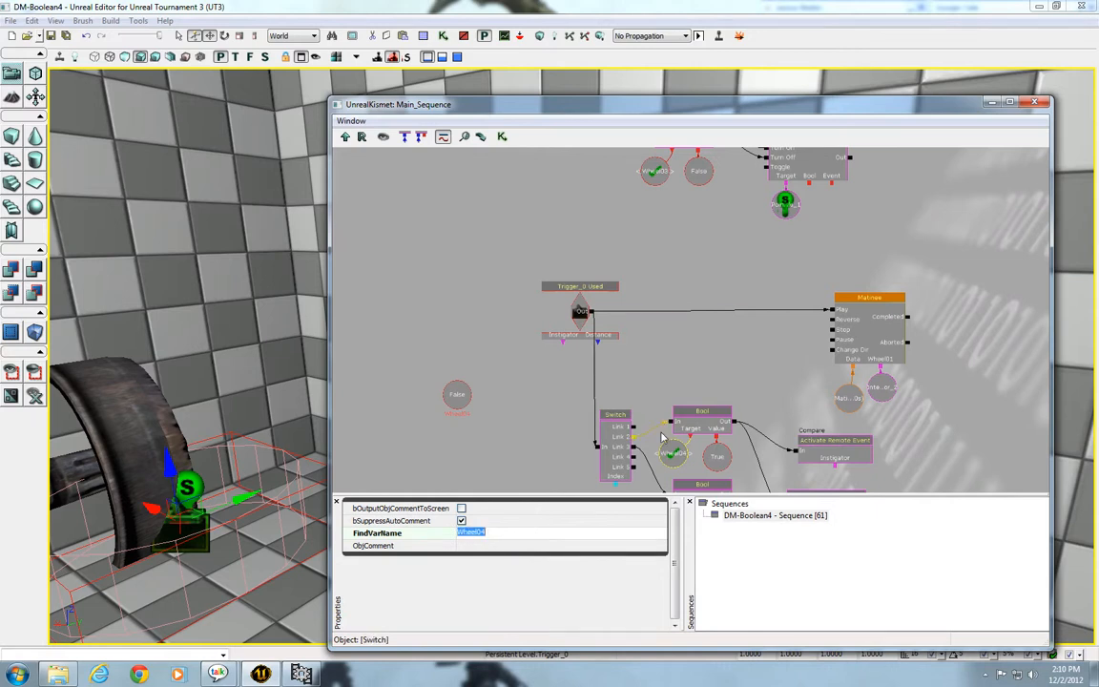
drag(661, 441, 675, 316)
click(681, 411)
click(514, 535)
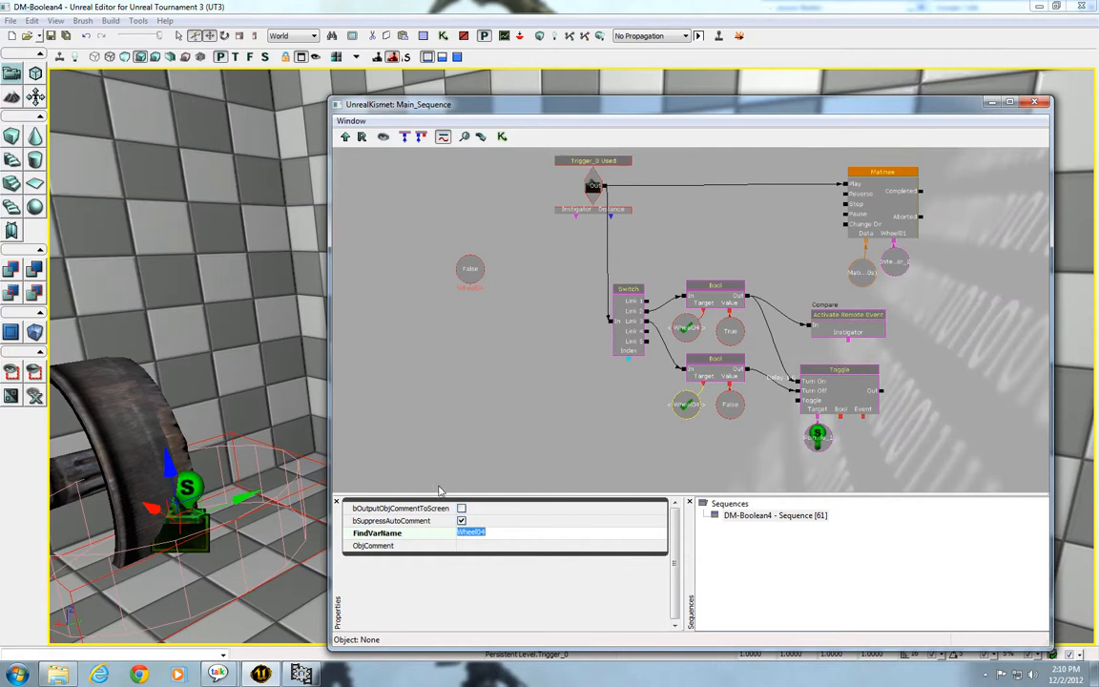
Step: Replace the fourth network's Toggle target with an object variable for the fourth wheel's light, PointLightToggleable_0
click(197, 486)
click(821, 441)
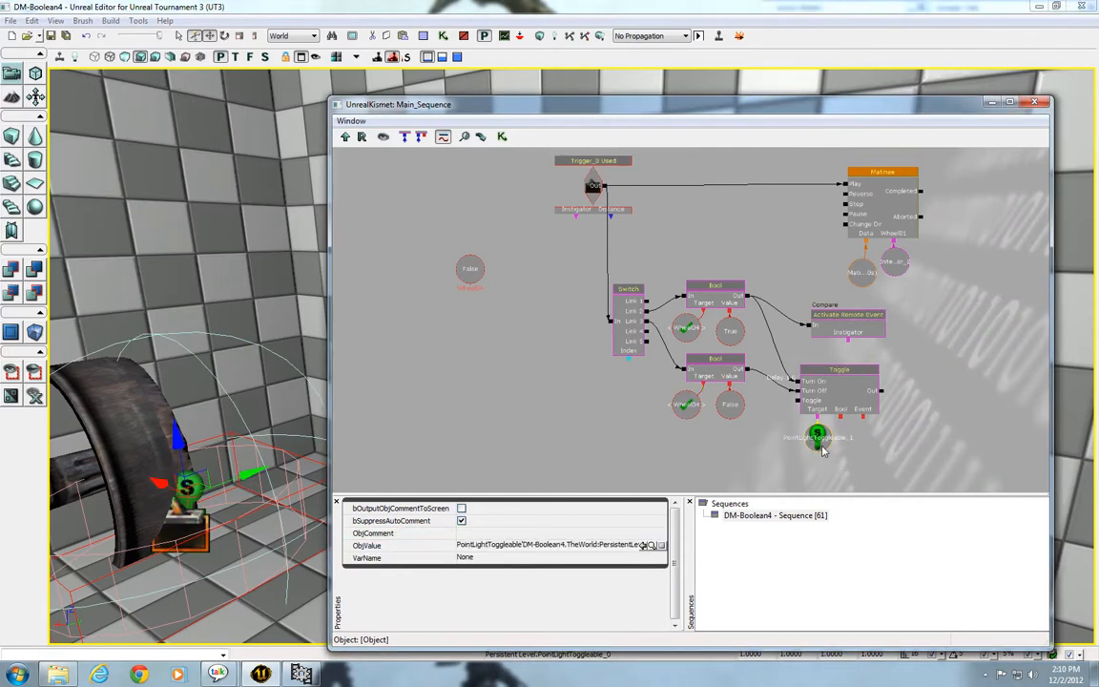
key(Delete)
right_click(818, 410)
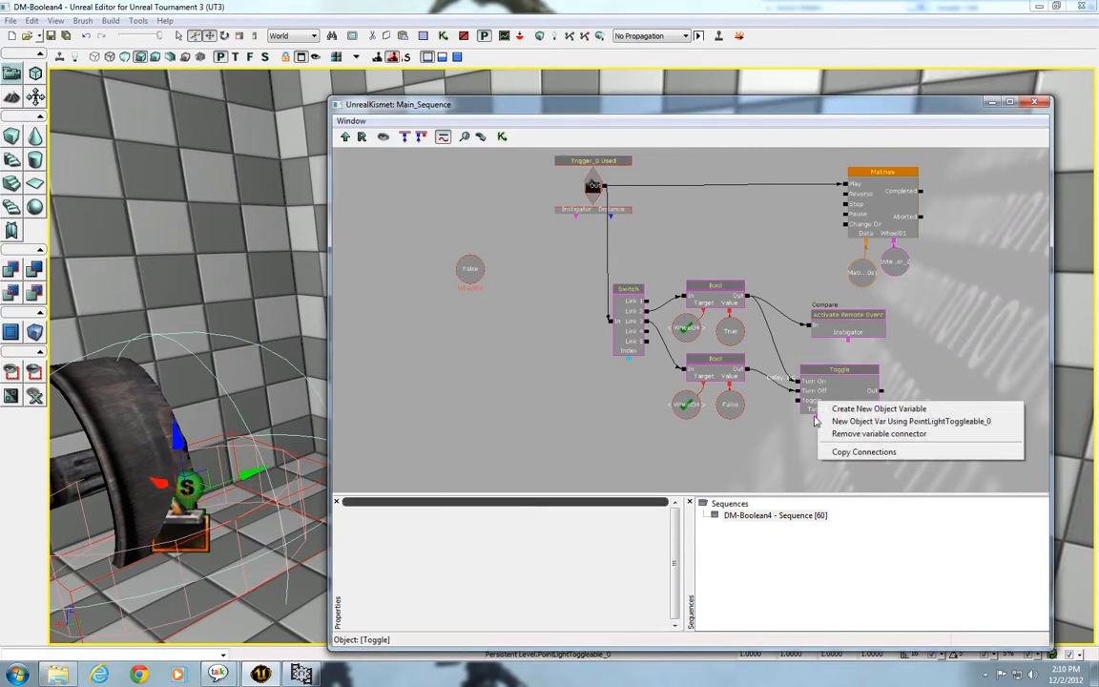
click(864, 420)
Step: Replace the object variable on the fourth network's Matinee wheel group with the fourth wheel's actor, InterpActor_1
click(377, 437)
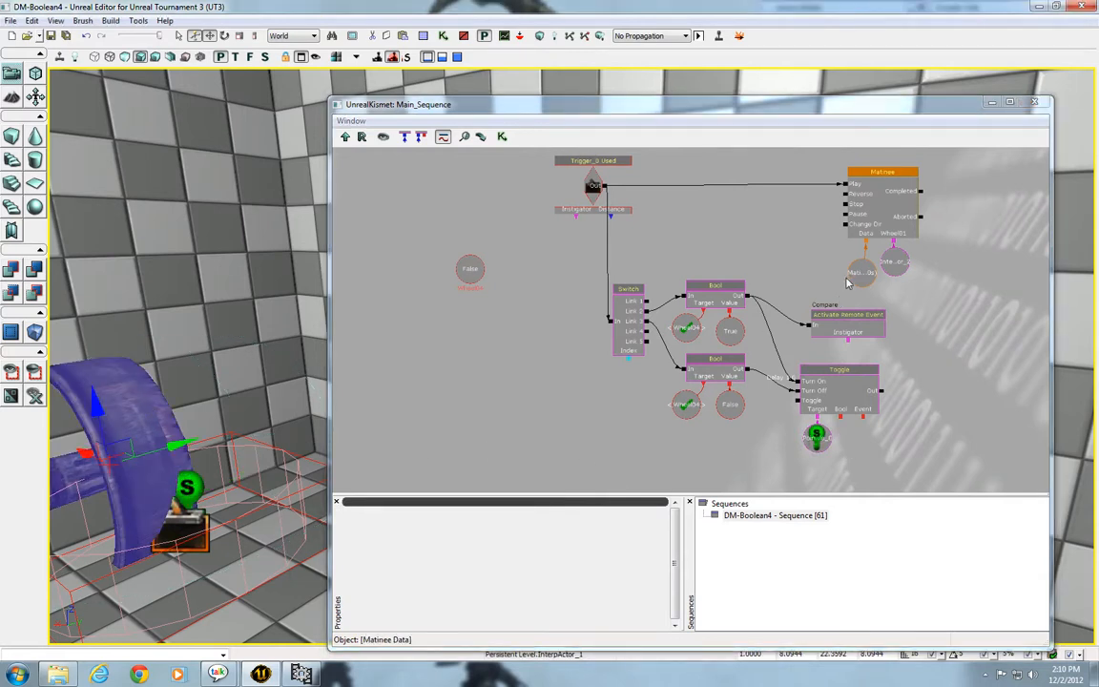
click(895, 262)
key(Delete)
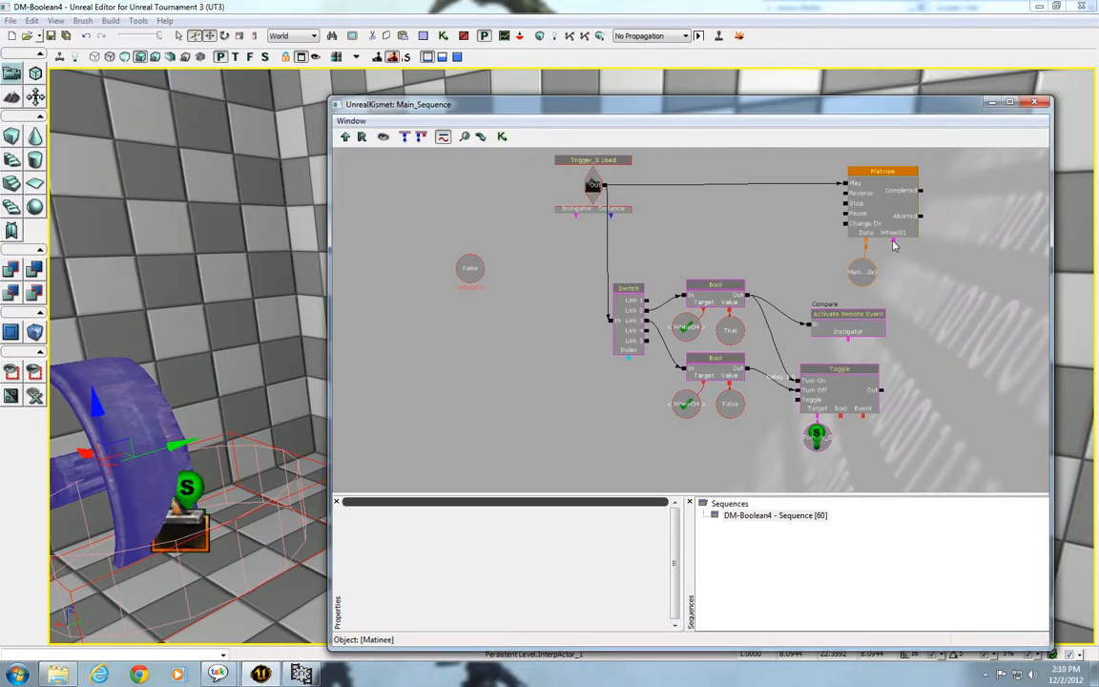
right_click(894, 238)
click(954, 241)
click(1022, 241)
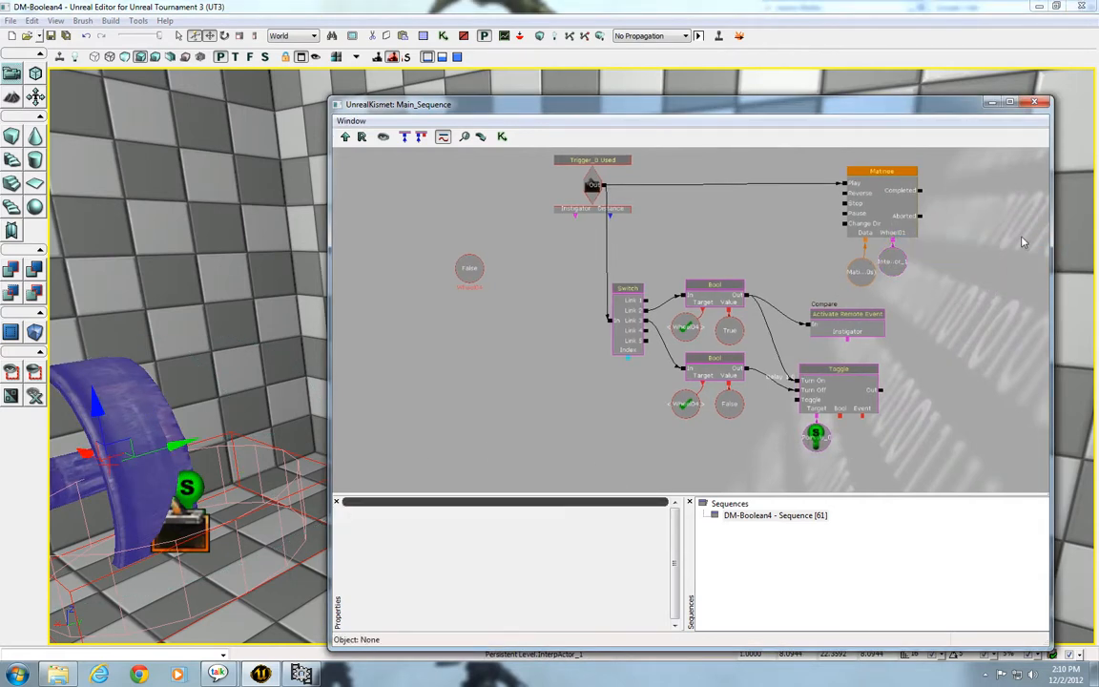
Step: Close Kismet and start an in-editor play session from the floor near the wheels
click(1034, 103)
right_drag(804, 449, 592, 553)
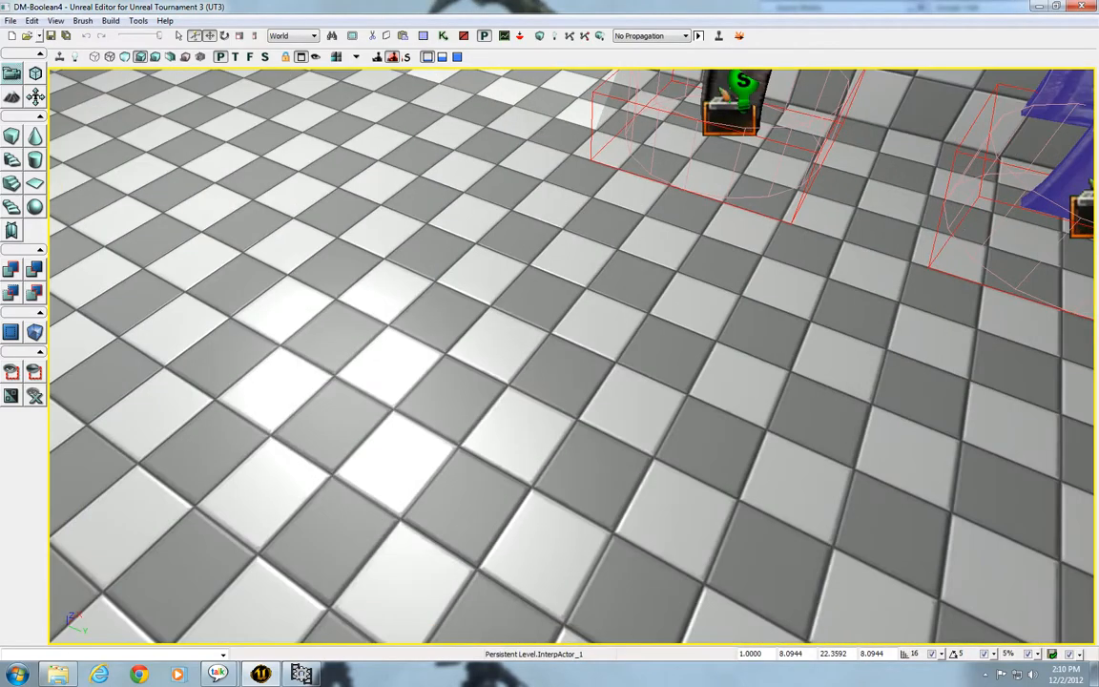
right_click(710, 425)
click(763, 643)
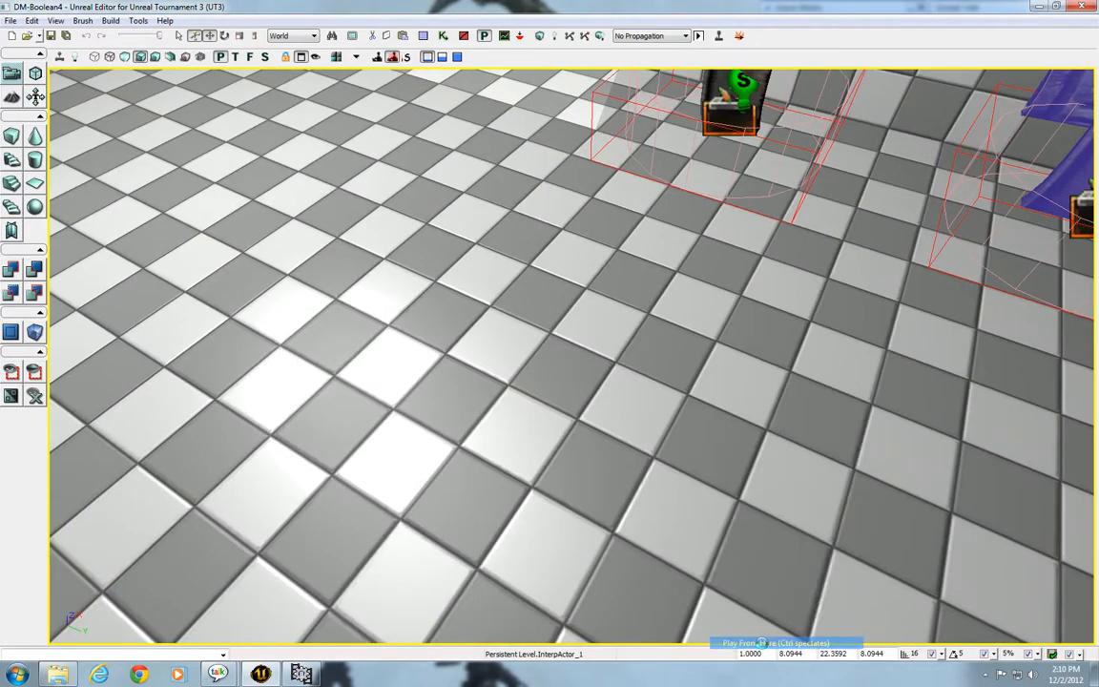
Step: Walk along the wheels in the play session, using each one to check its rotation and green light
key(w)
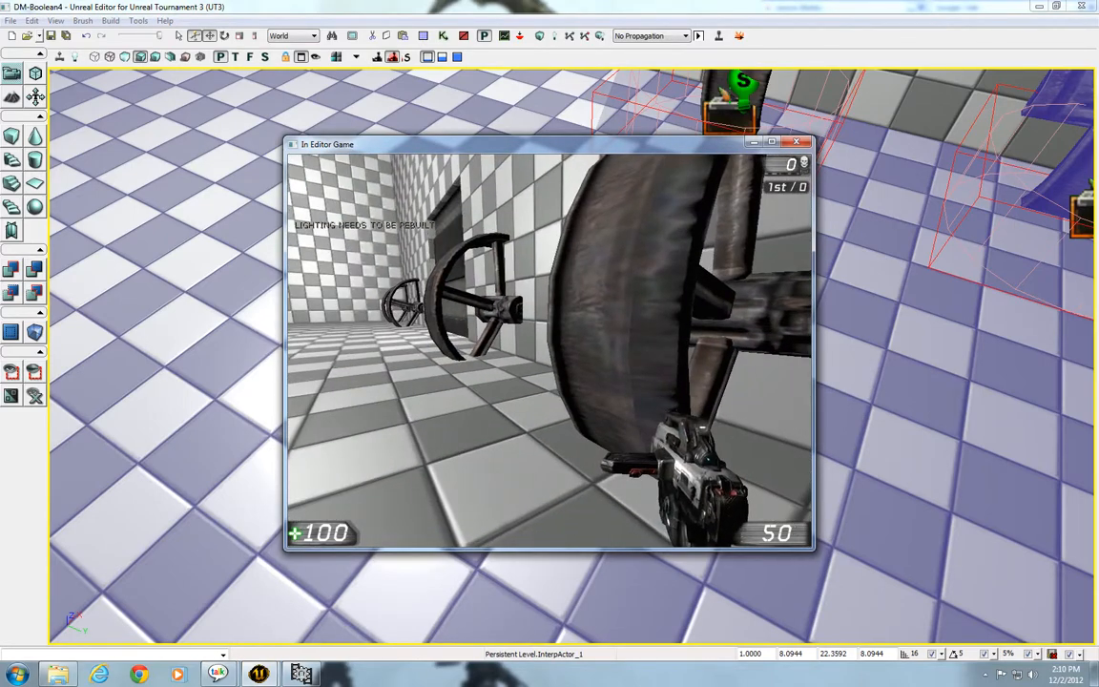
key(w)
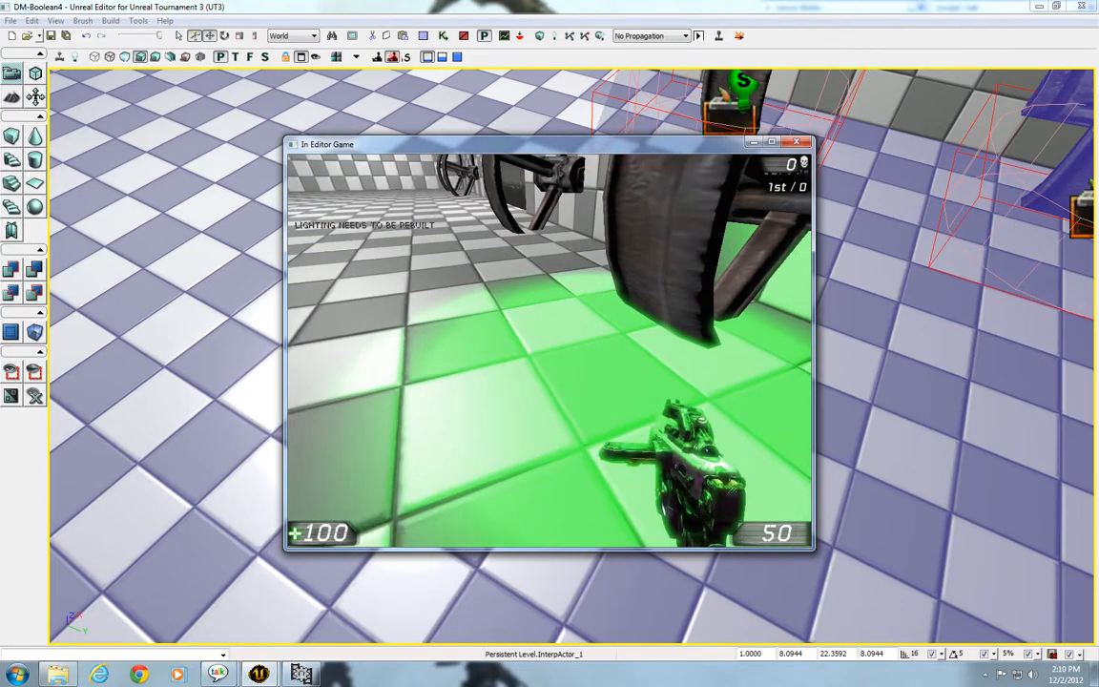
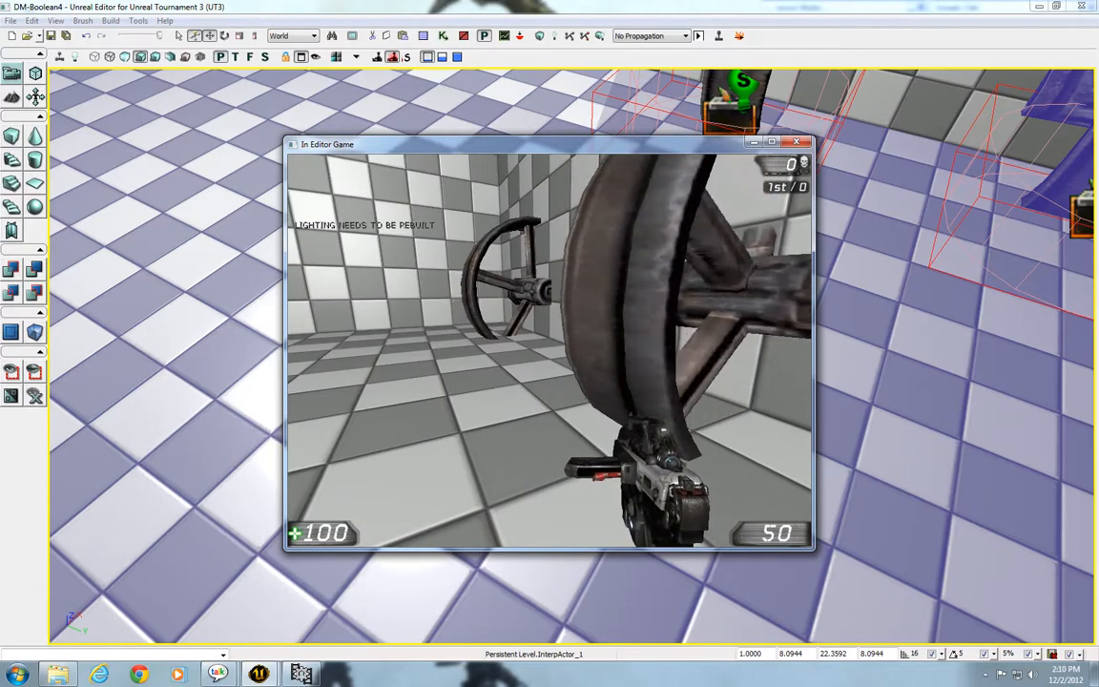
key(w)
key(w)
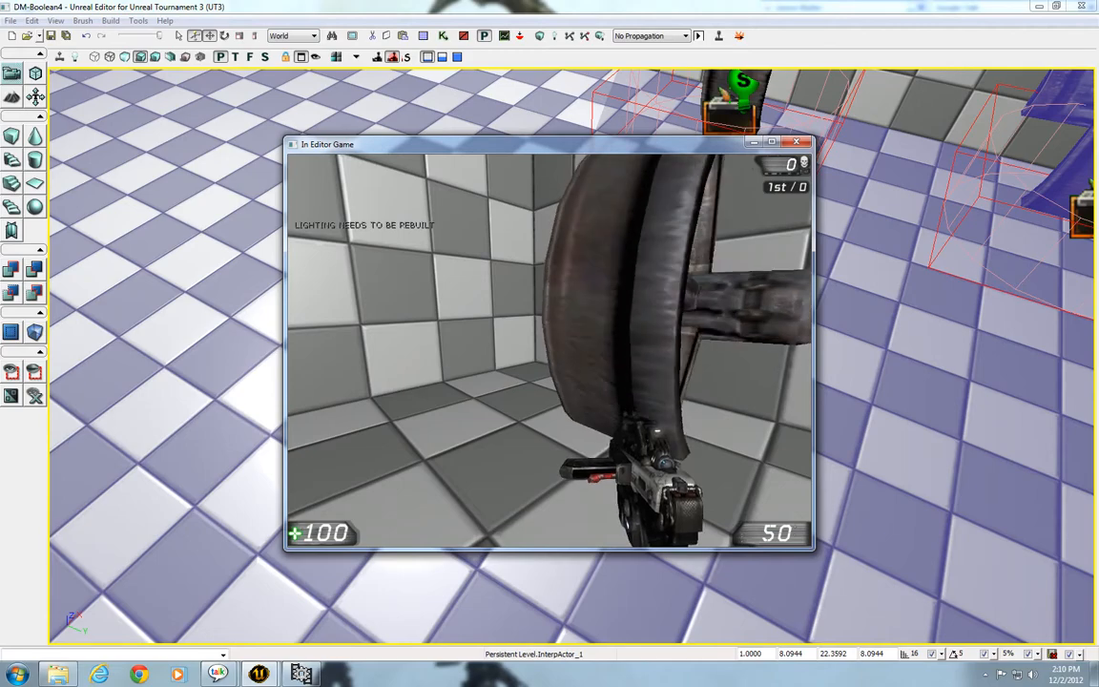
key(s)
key(d)
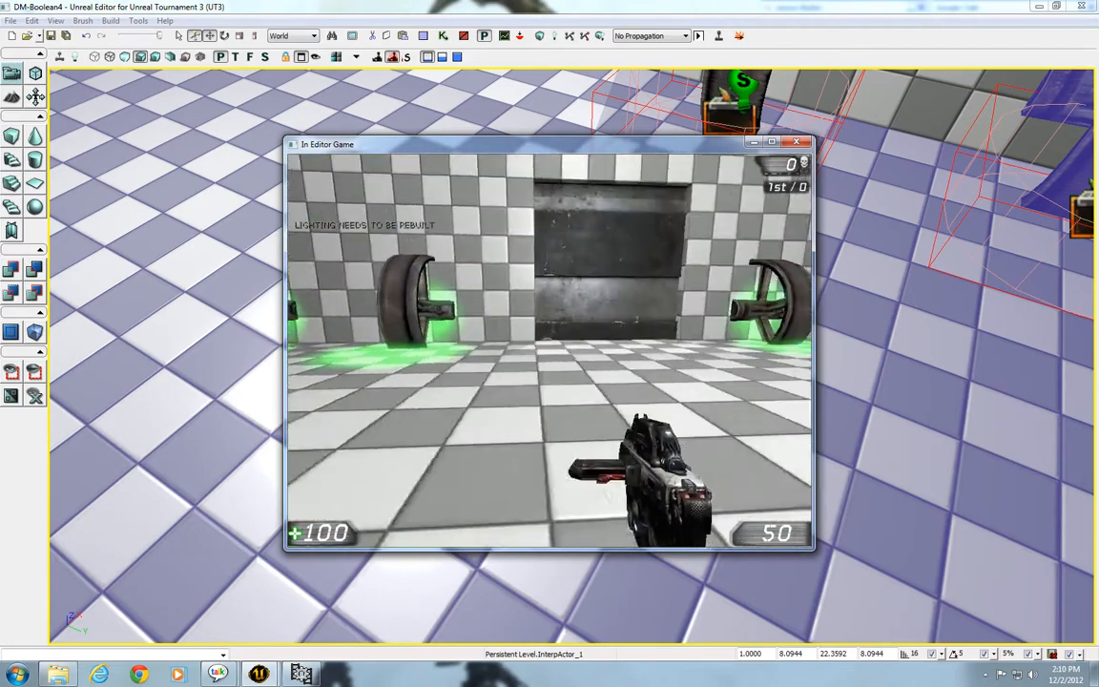
key(d)
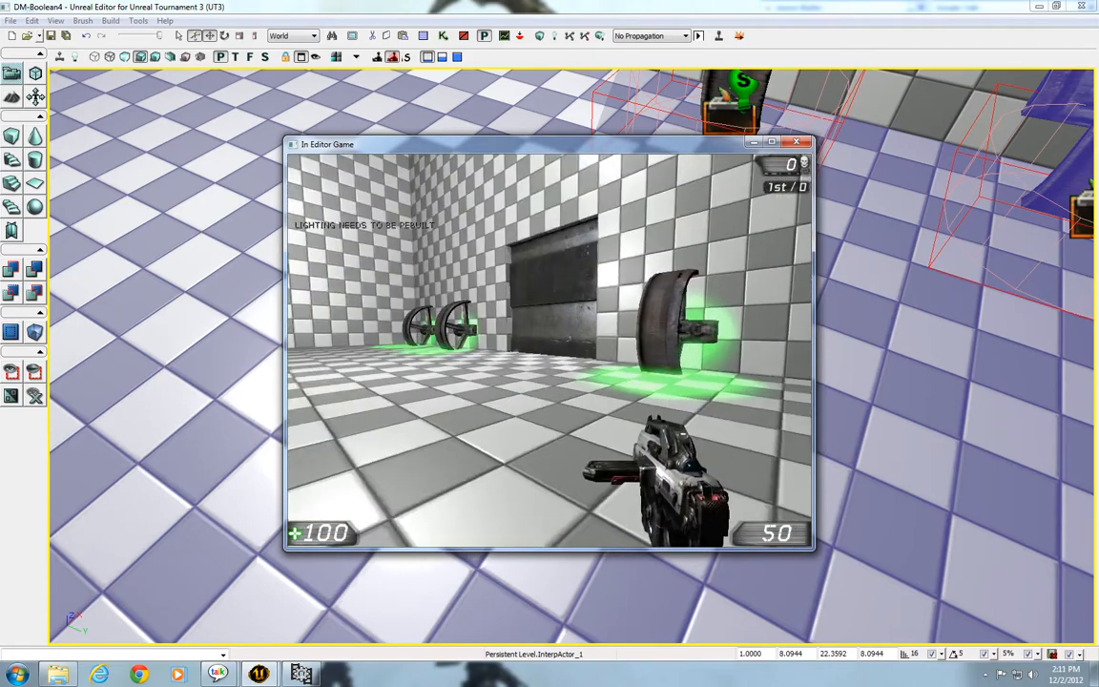
key(w)
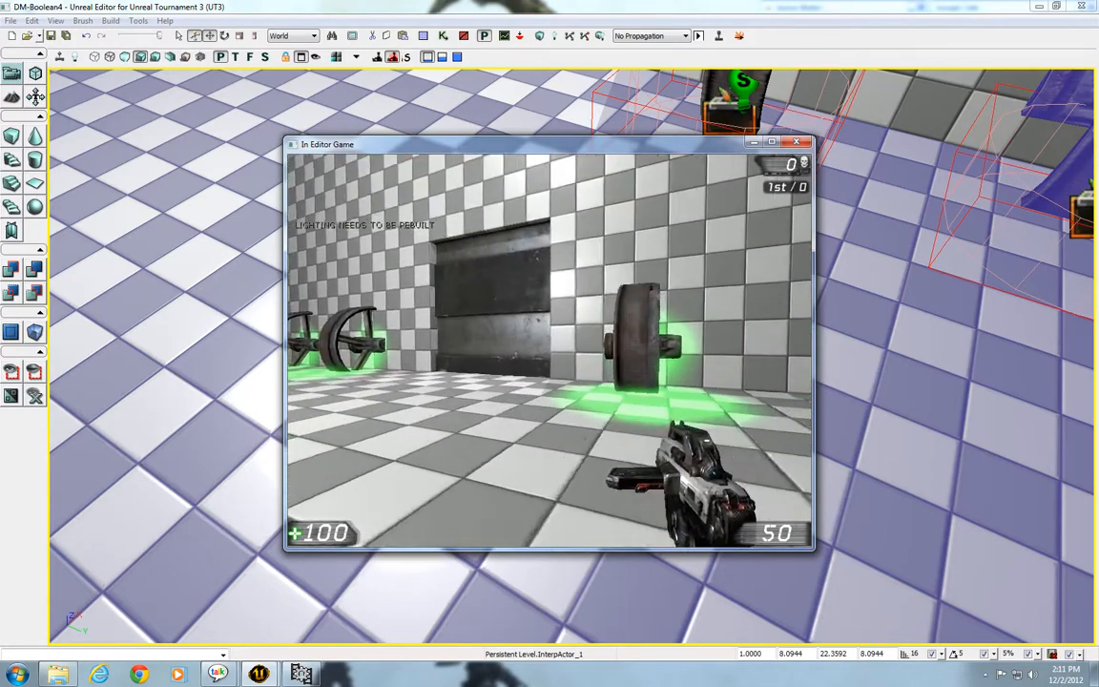
Step: Walk to the closed door between the wheels to check it, and end the play session
key(a)
key(w)
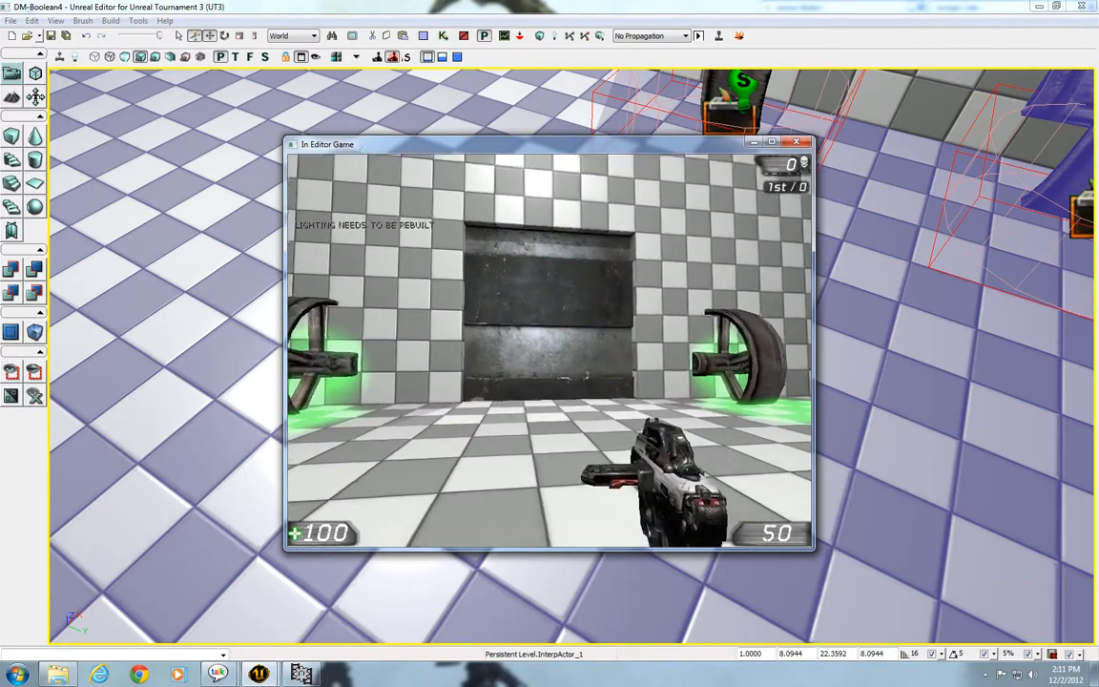
key(s)
key(Escape)
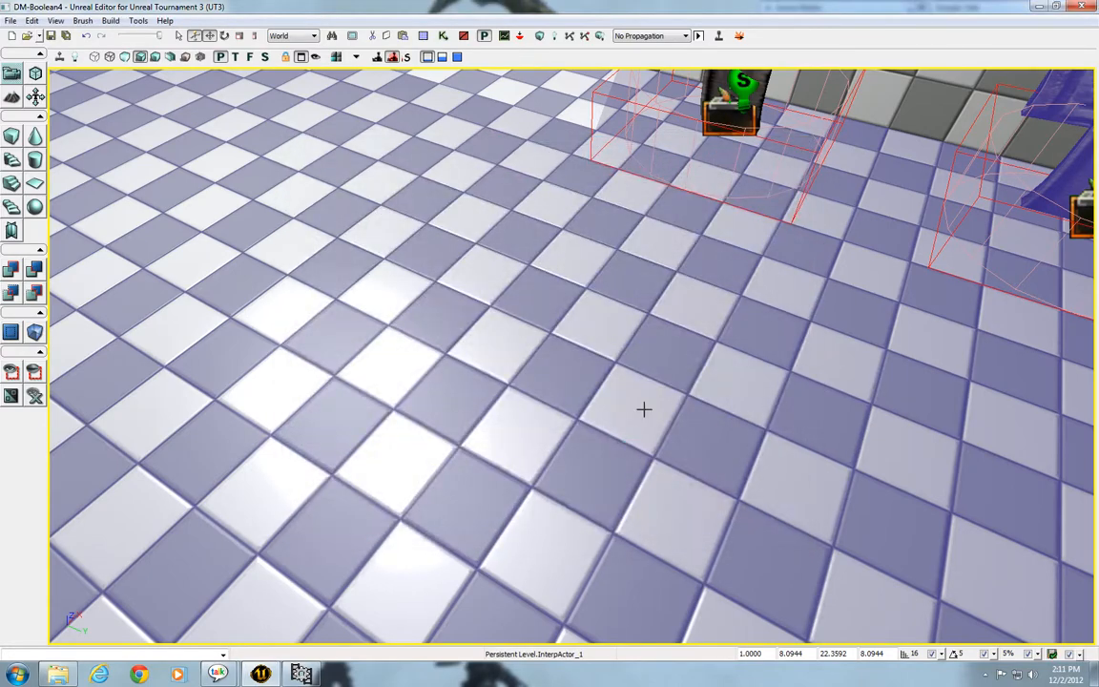
Step: Reopen Kismet and examine the Activate Remote Event actions in the wheel networks and the Compare Remote Event
click(442, 36)
mouse_move(797, 277)
mouse_down()
mouse_move(658, 291)
mouse_move(800, 288)
mouse_up()
click(721, 353)
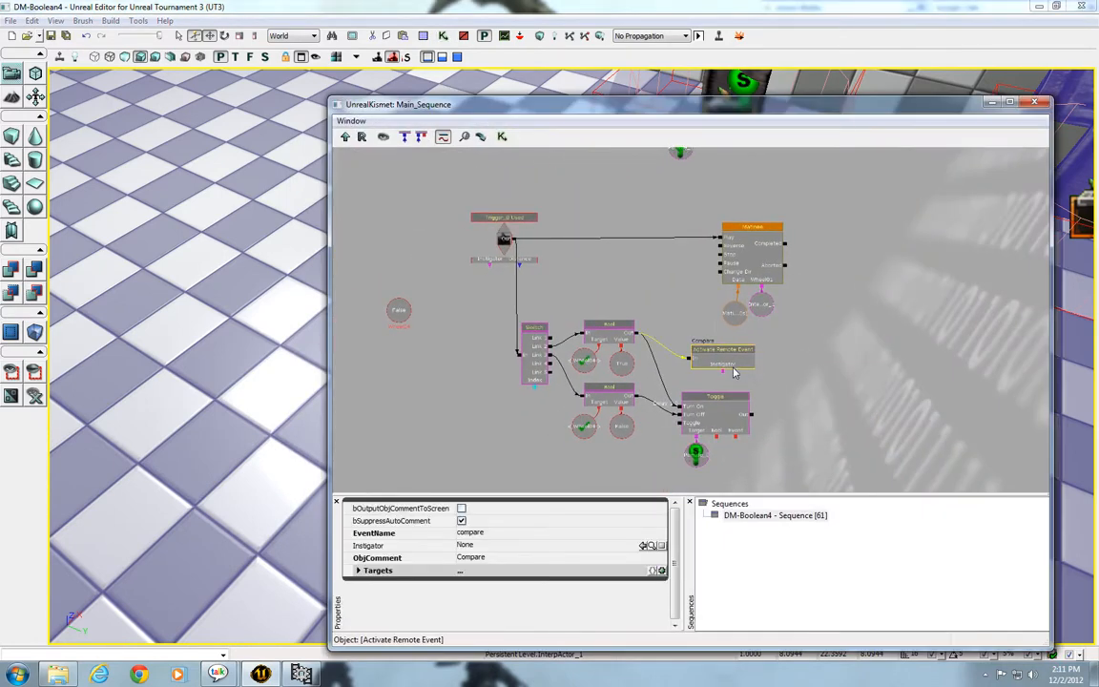
drag(733, 372, 753, 372)
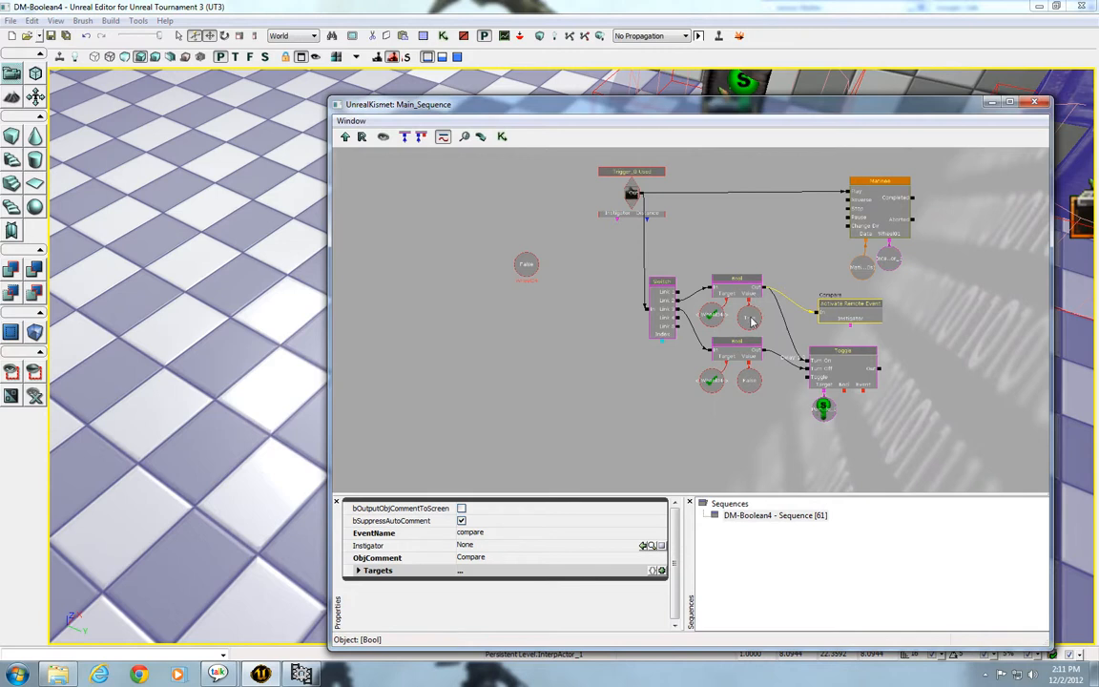
drag(836, 300, 905, 381)
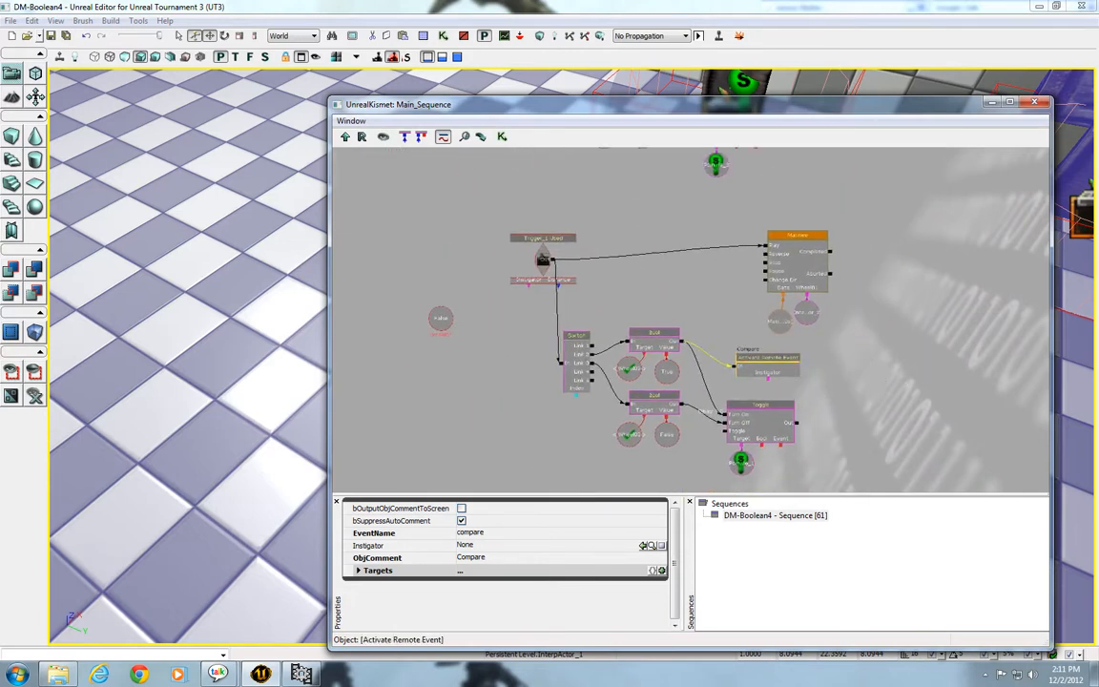
drag(819, 438, 841, 344)
click(670, 282)
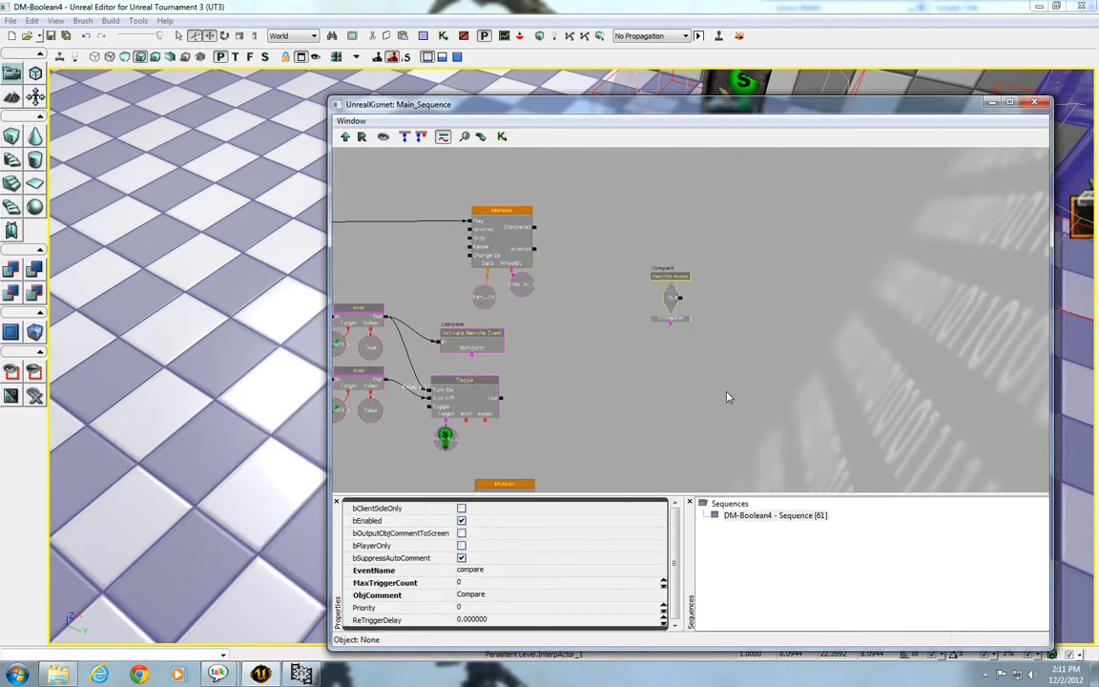
Step: Add a Compare Bool condition and place it just beside the Compare Remote Event
drag(769, 324, 744, 365)
right_click(717, 290)
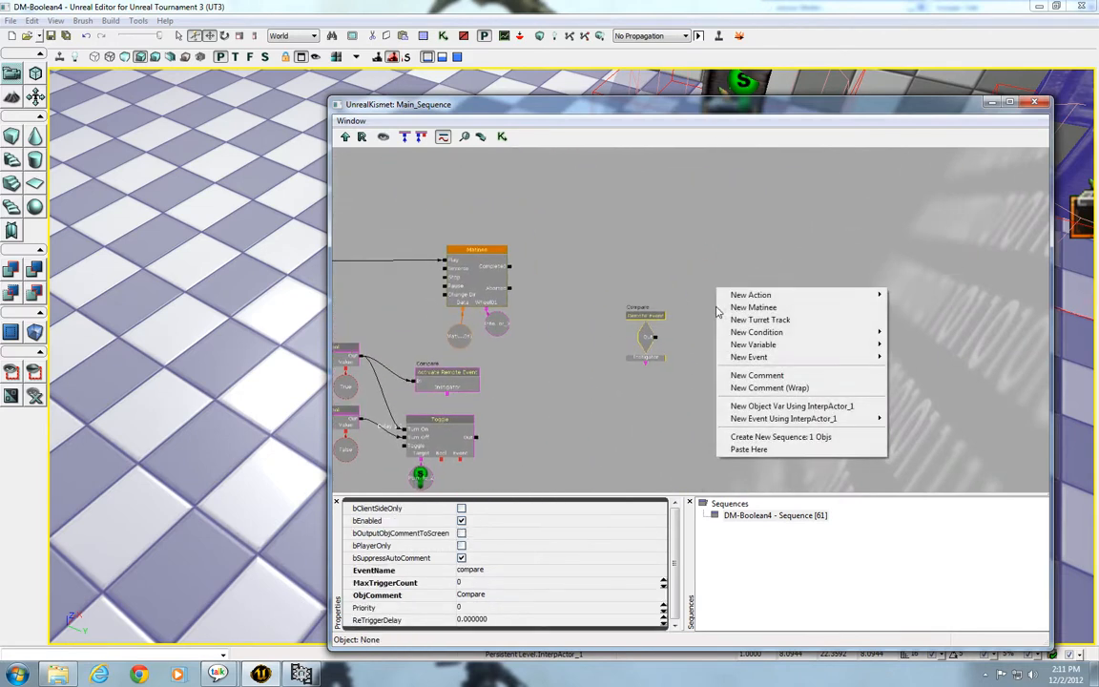
mouse_move(740, 335)
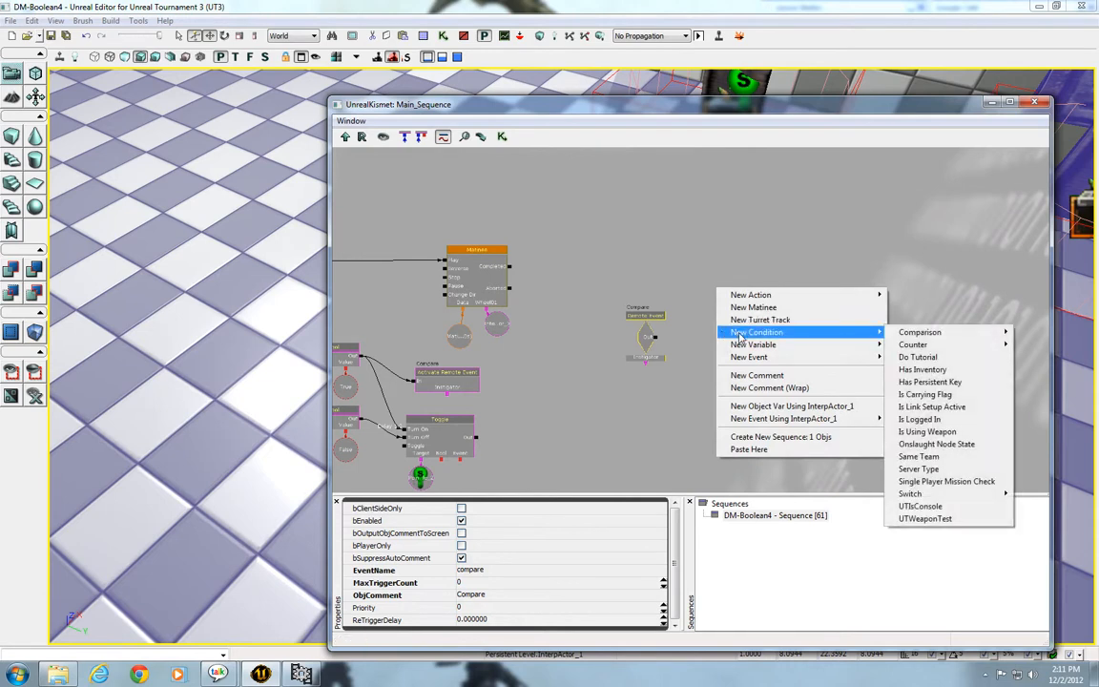
mouse_move(934, 338)
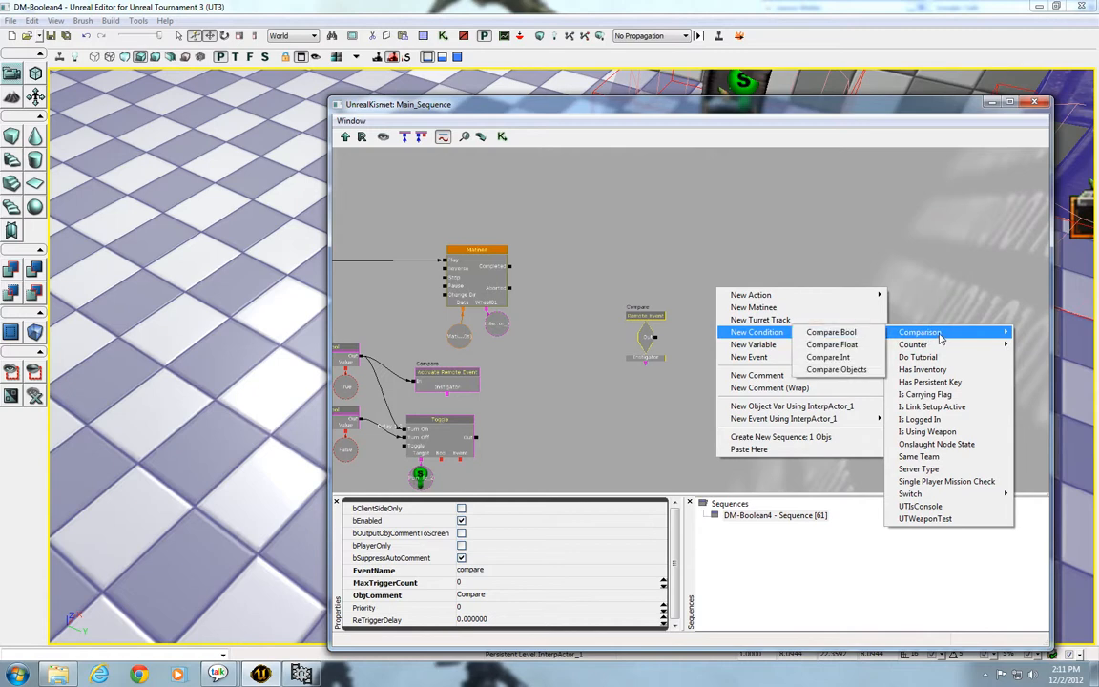
mouse_move(821, 297)
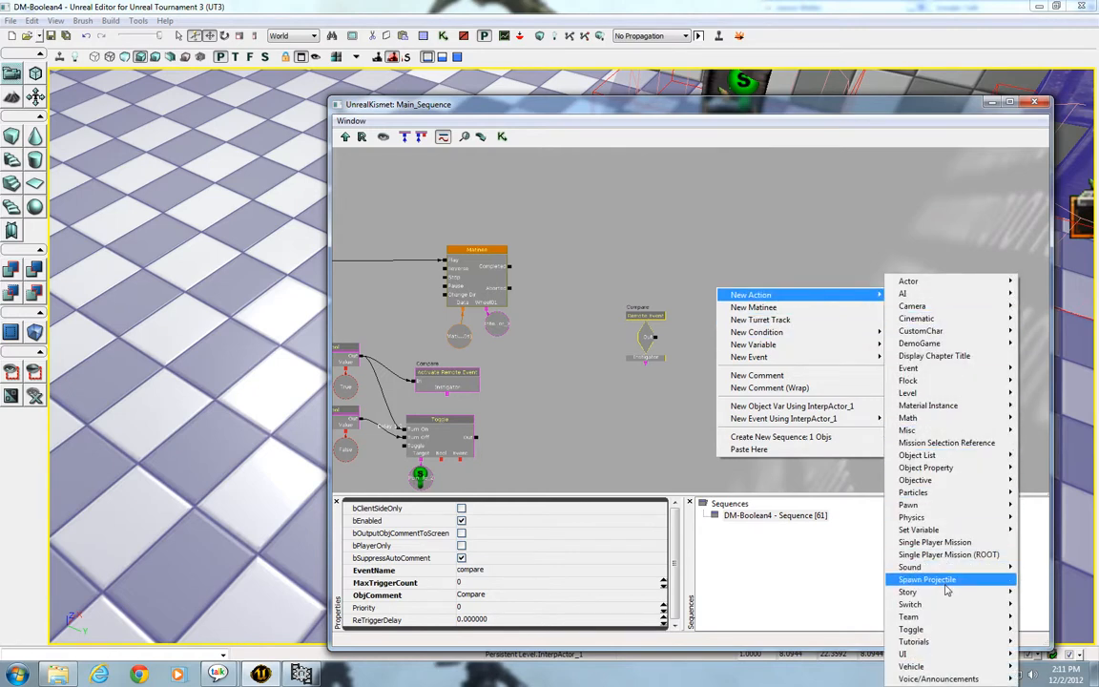
mouse_move(954, 535)
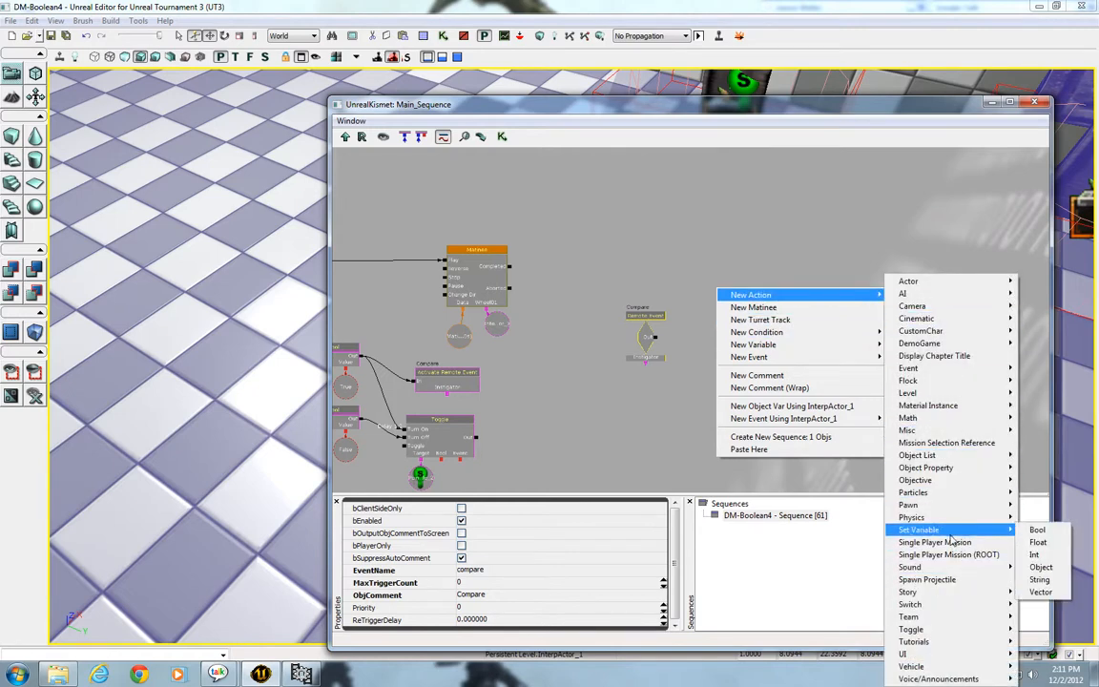
mouse_move(938, 593)
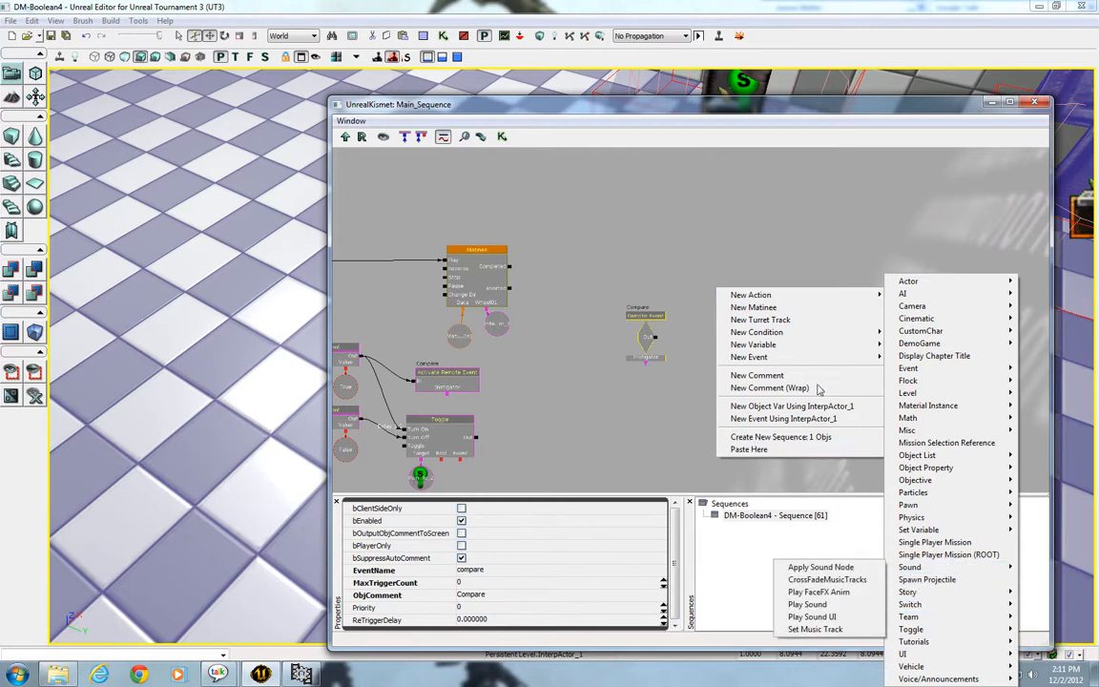
mouse_move(820, 346)
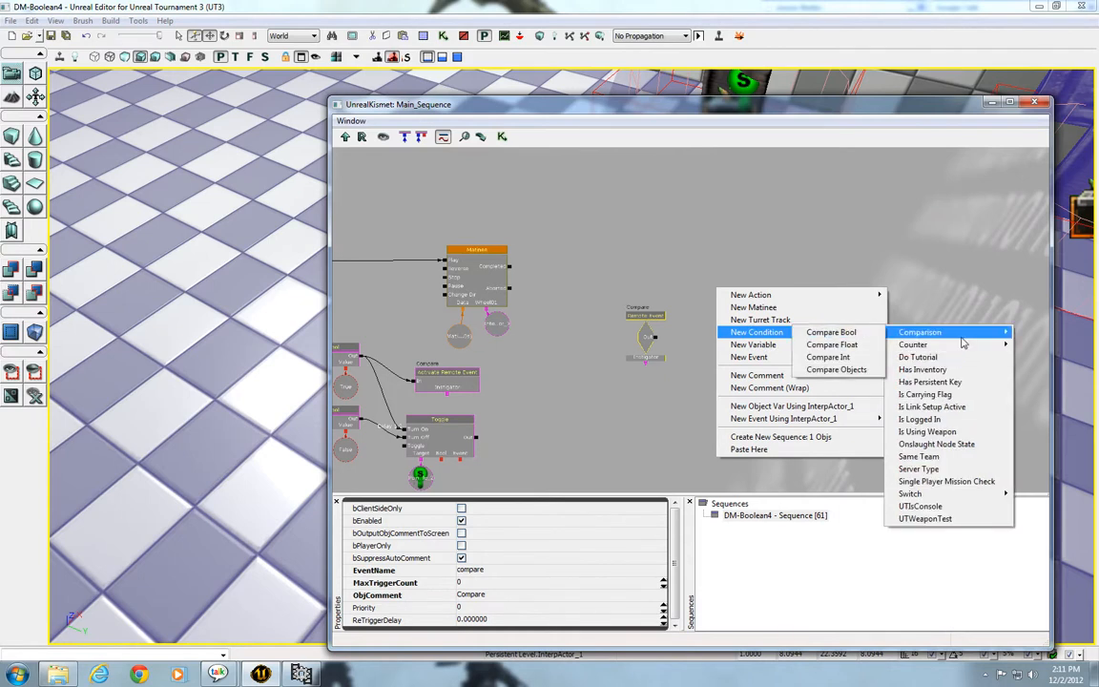
click(863, 333)
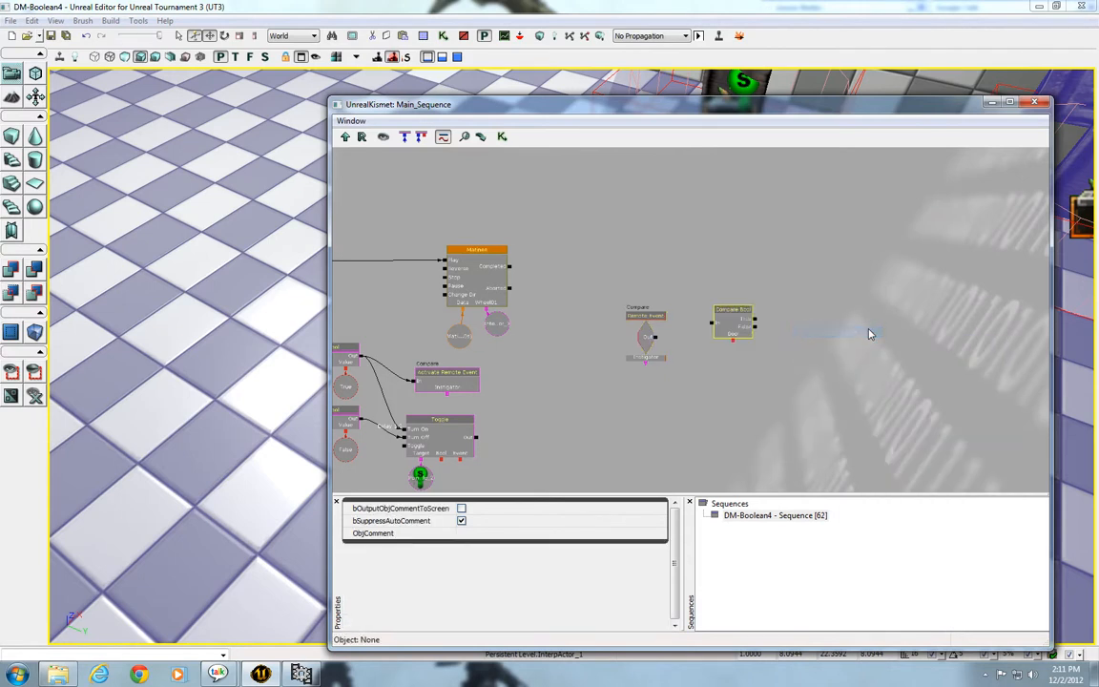
click(870, 335)
click(734, 322)
drag(864, 348, 825, 309)
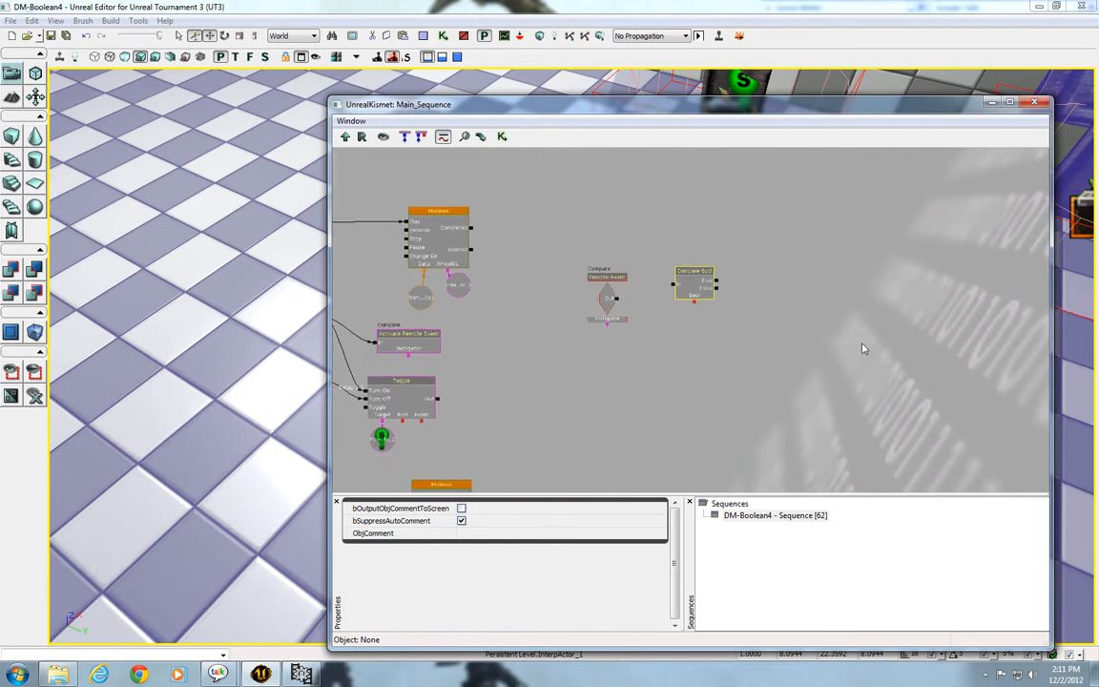
ctrl+drag(711, 288, 726, 307)
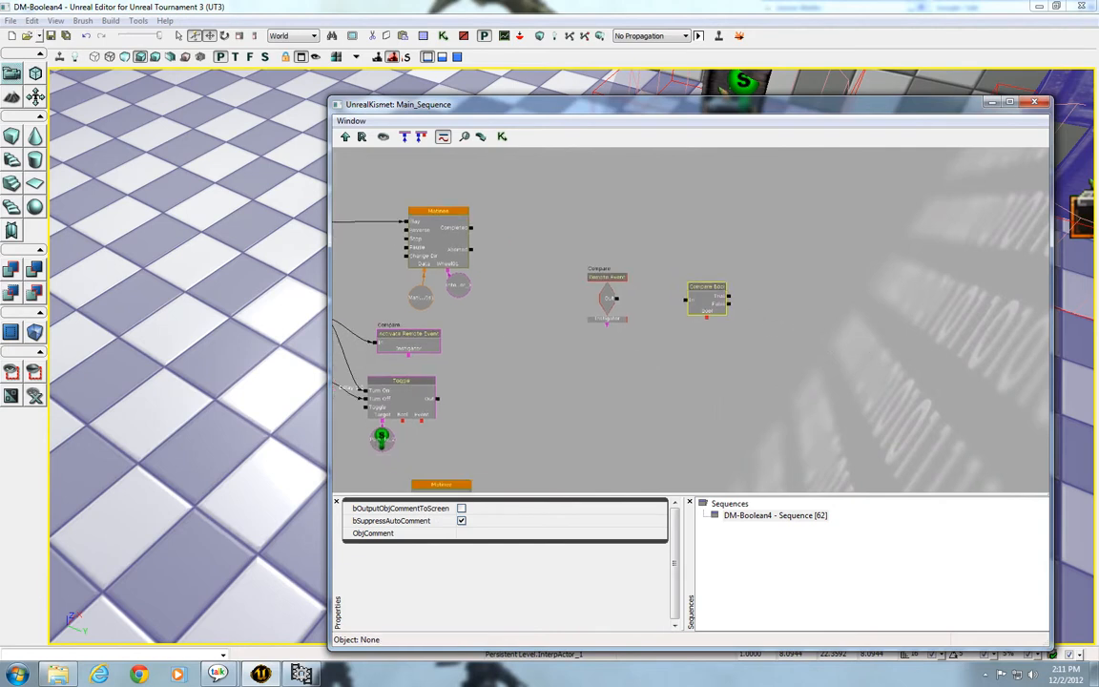
Step: Connect the Compare Remote Event's Out to the In of the Compare Bool condition
scroll(796, 327, up, 4)
scroll(786, 397, down, 2)
mouse_move(785, 400)
mouse_down()
mouse_move(788, 363)
mouse_move(849, 361)
mouse_move(830, 363)
mouse_up()
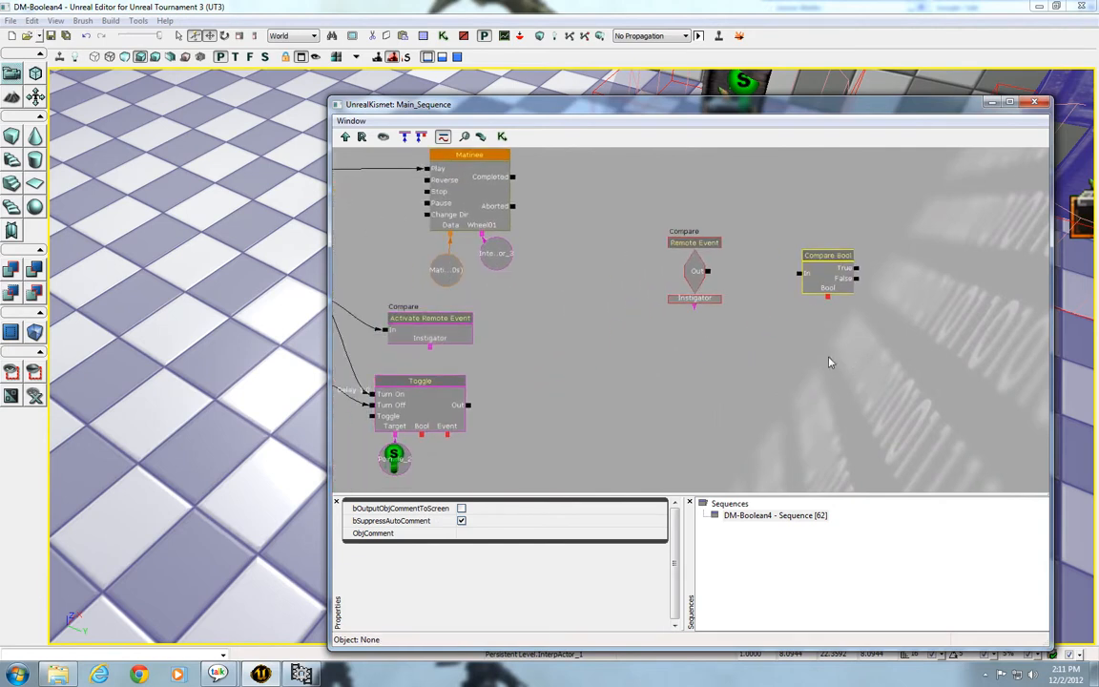
click(695, 268)
click(474, 326)
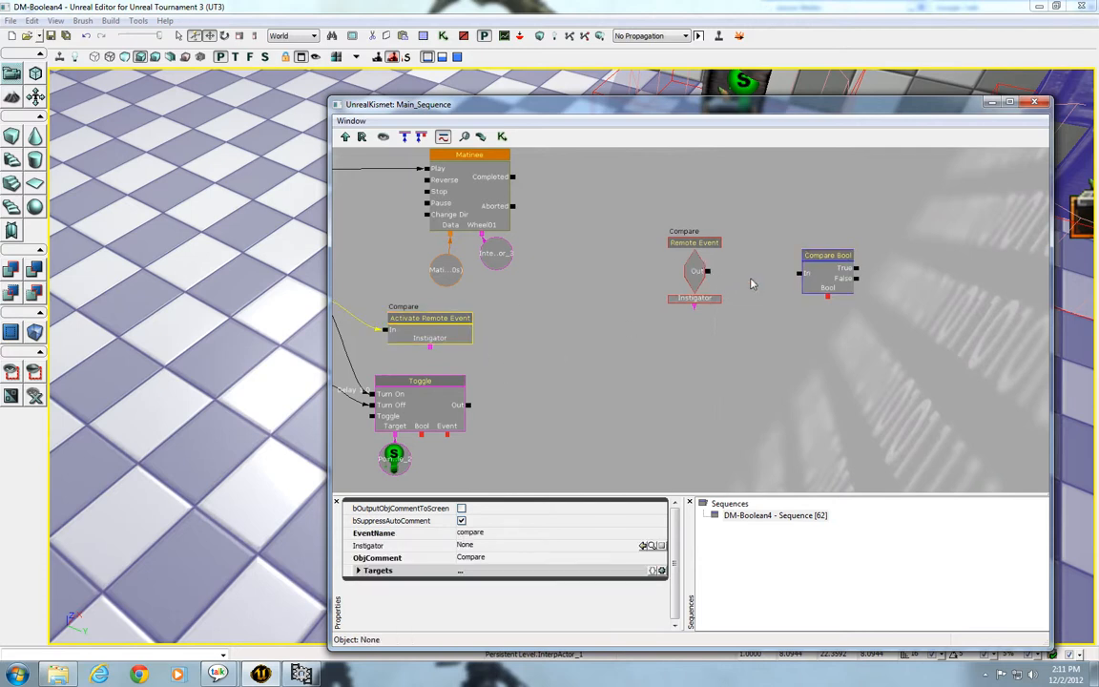
drag(707, 271, 800, 274)
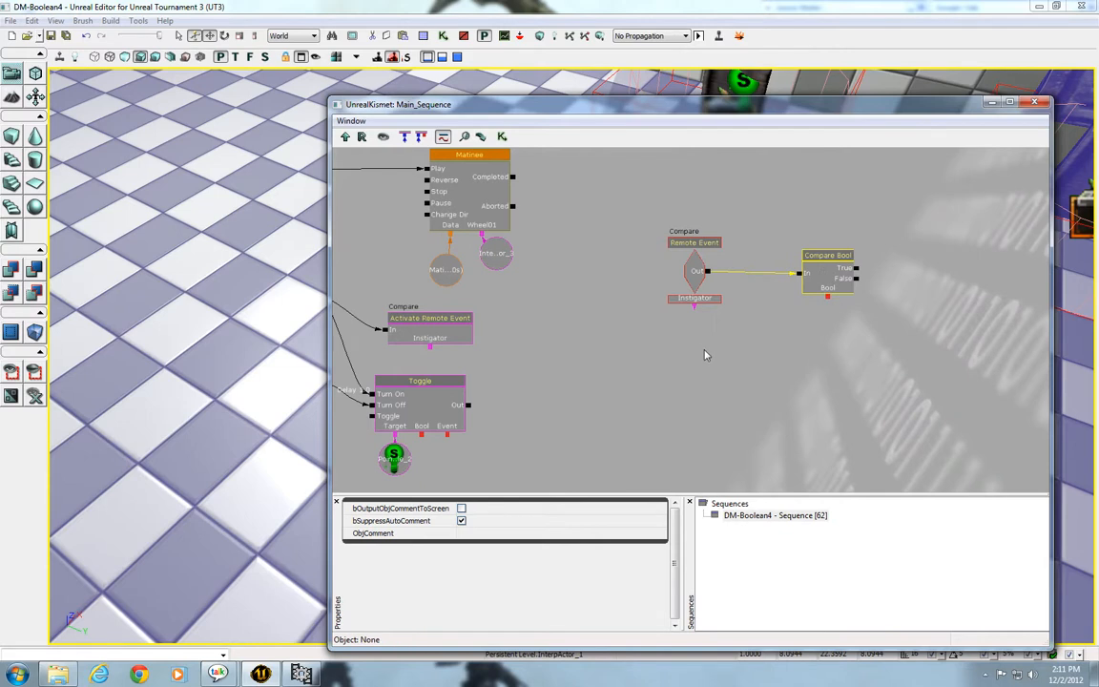
Step: Check the variable names used by the Bool targets in the first and second wheel networks
drag(702, 338, 1000, 336)
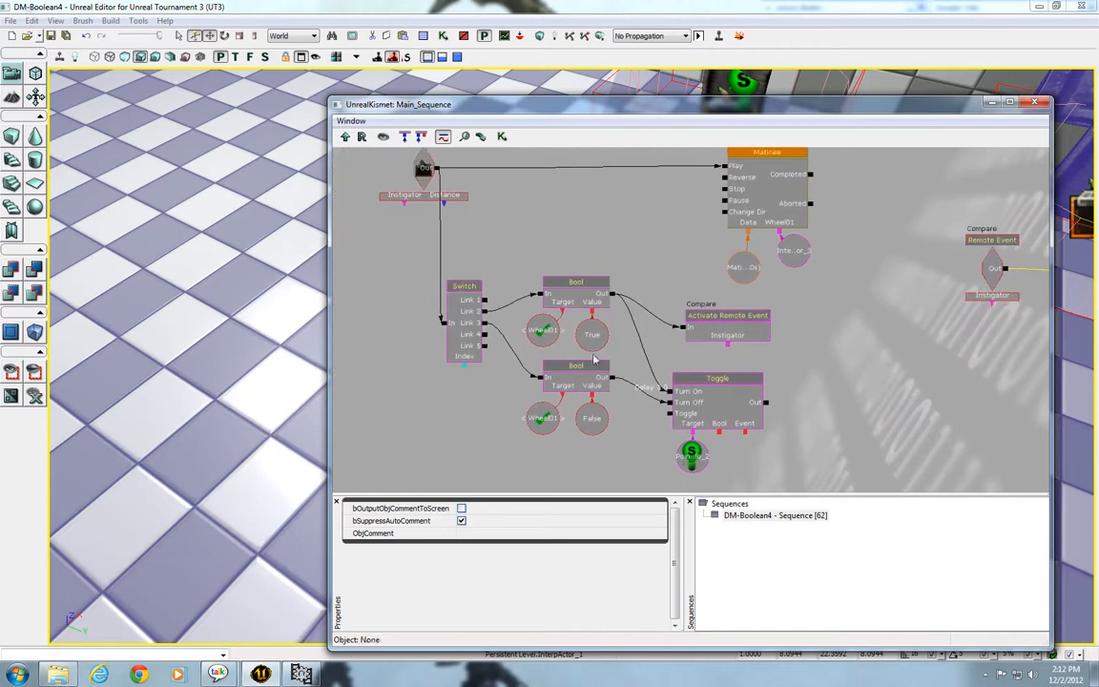
click(545, 333)
drag(689, 409, 734, 175)
click(584, 468)
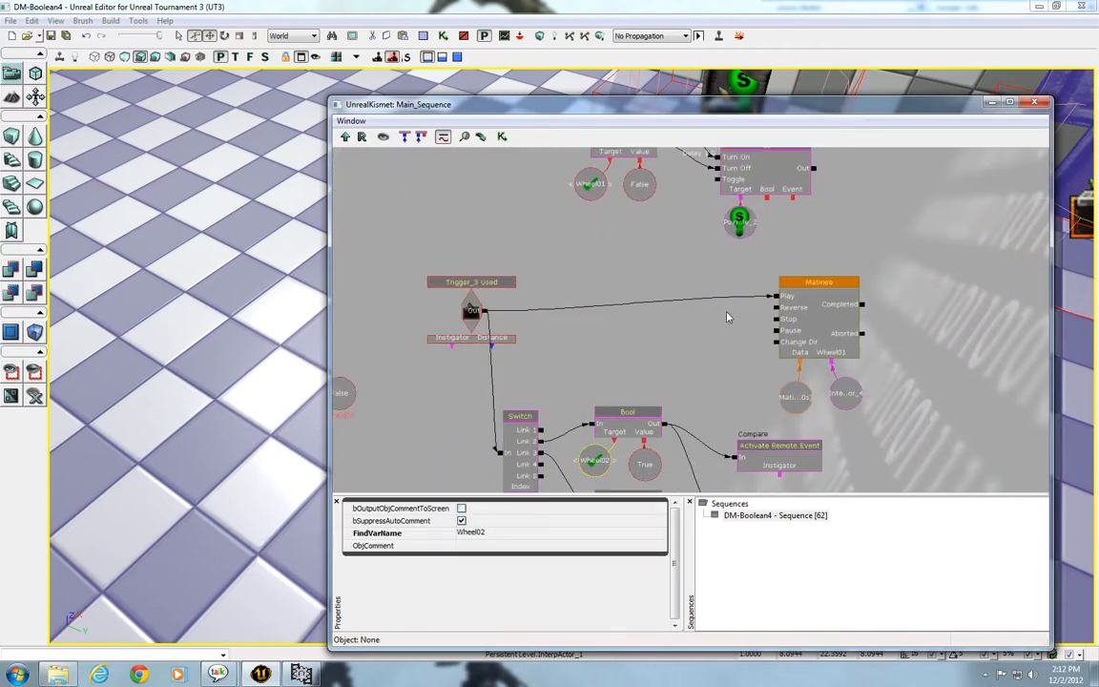
drag(728, 316, 721, 77)
drag(587, 406, 590, 493)
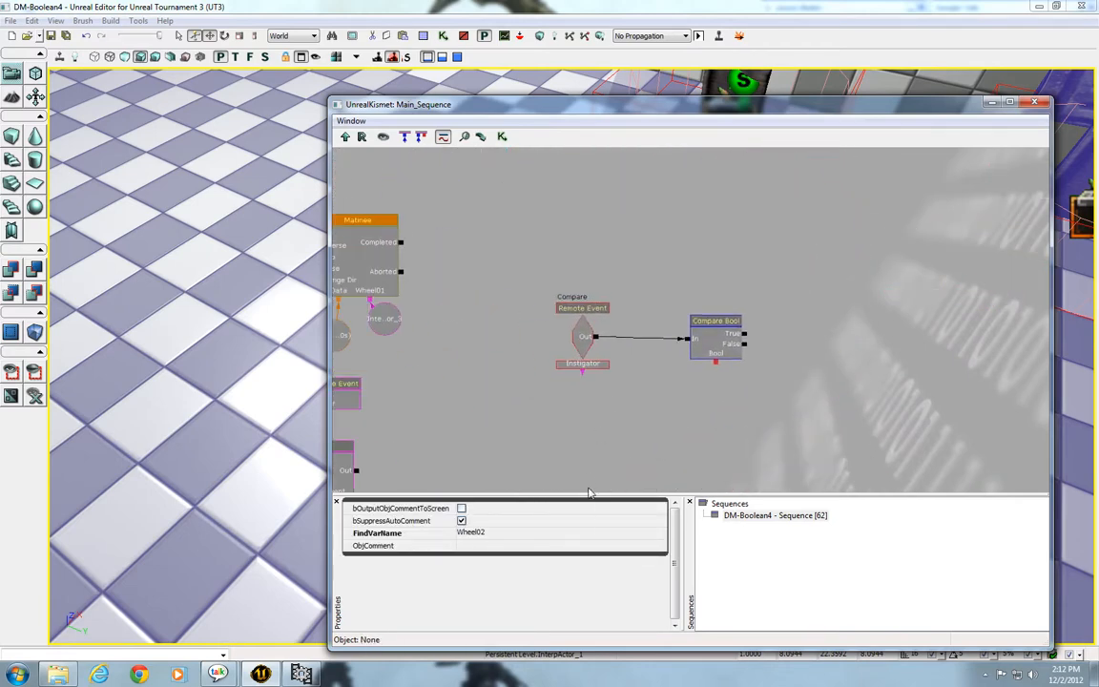
Step: Create a Named Variable below Compare Bool and paste three more copies of it
right_click(647, 425)
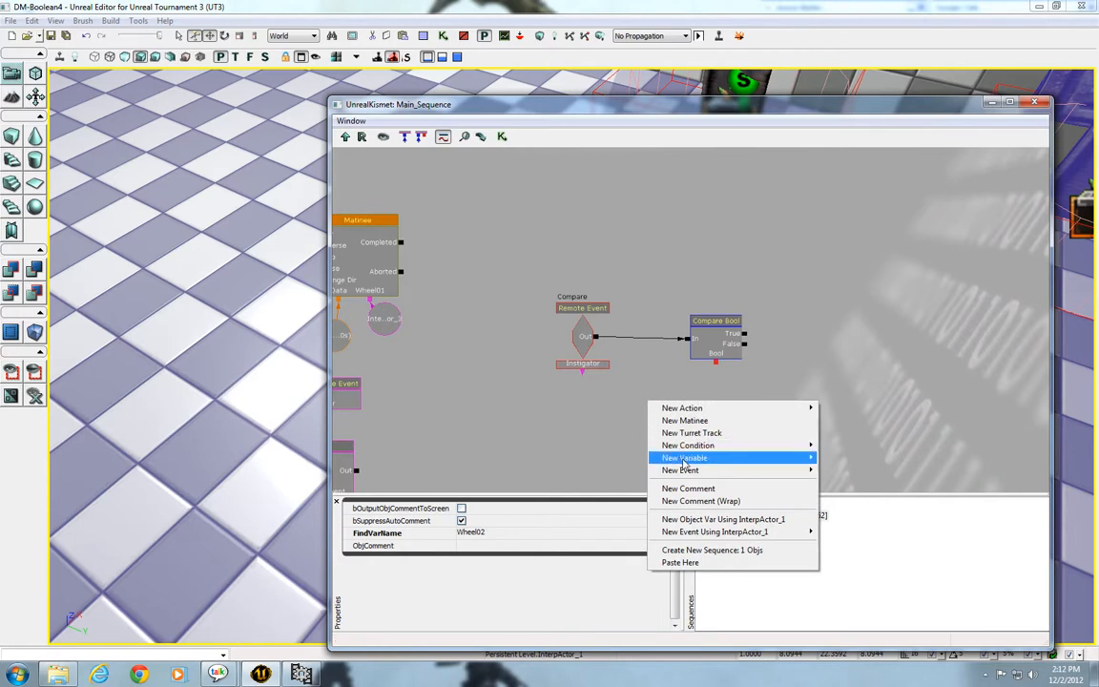
mouse_move(684, 460)
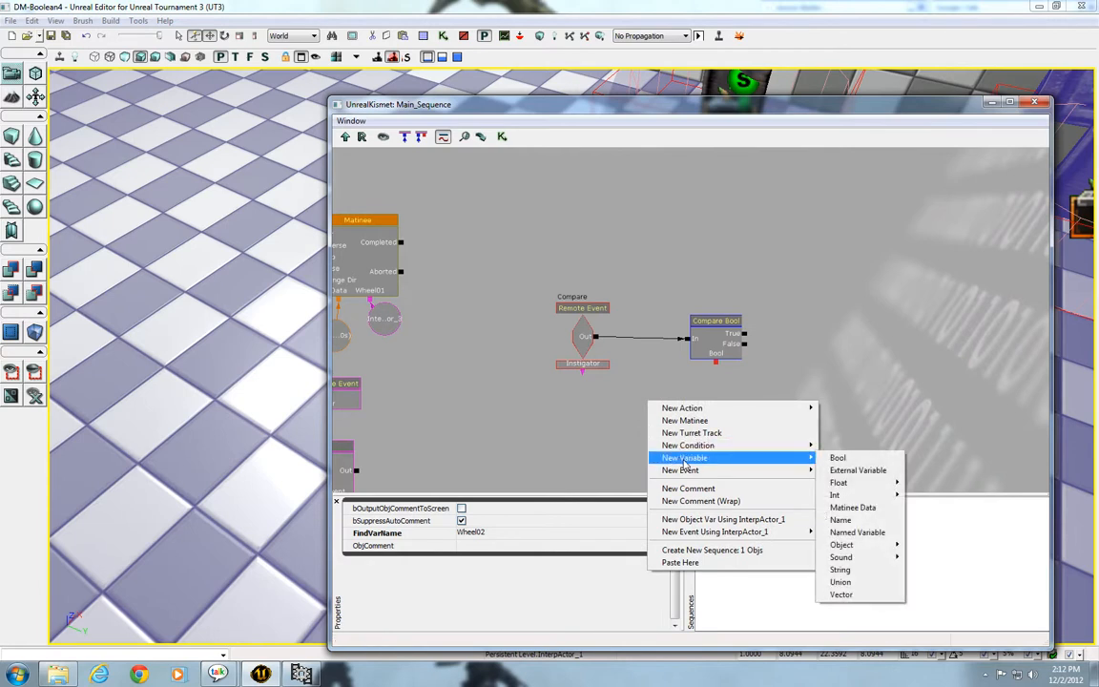
click(856, 532)
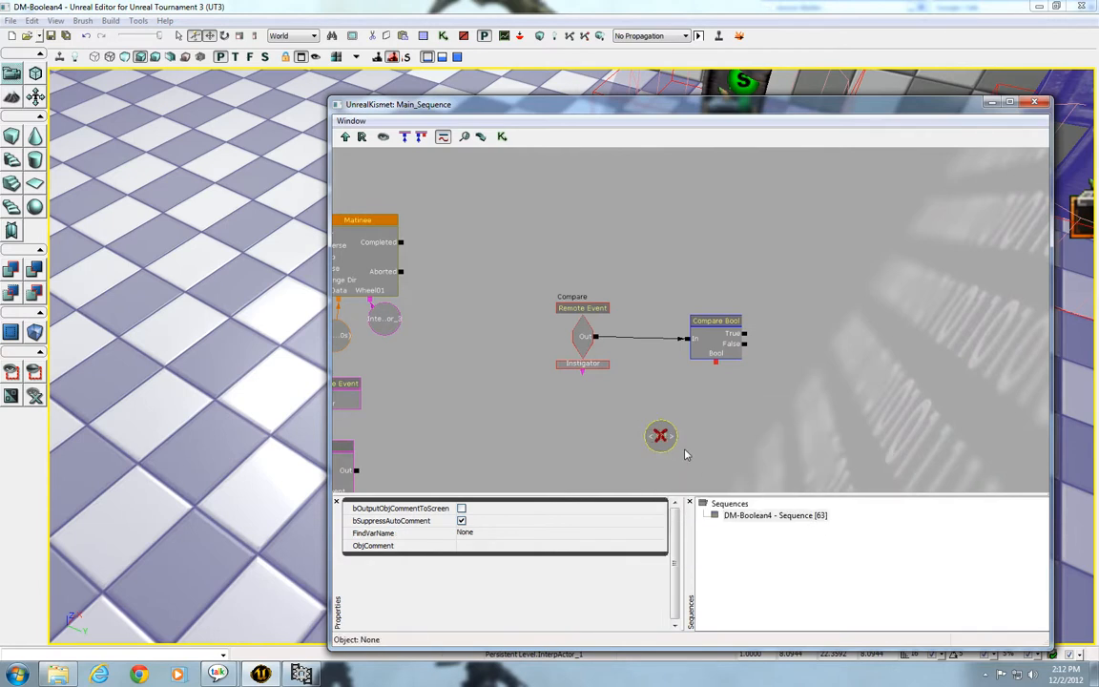
key(ctrl+v)
key(ctrl+v)
key(ctrl+v)
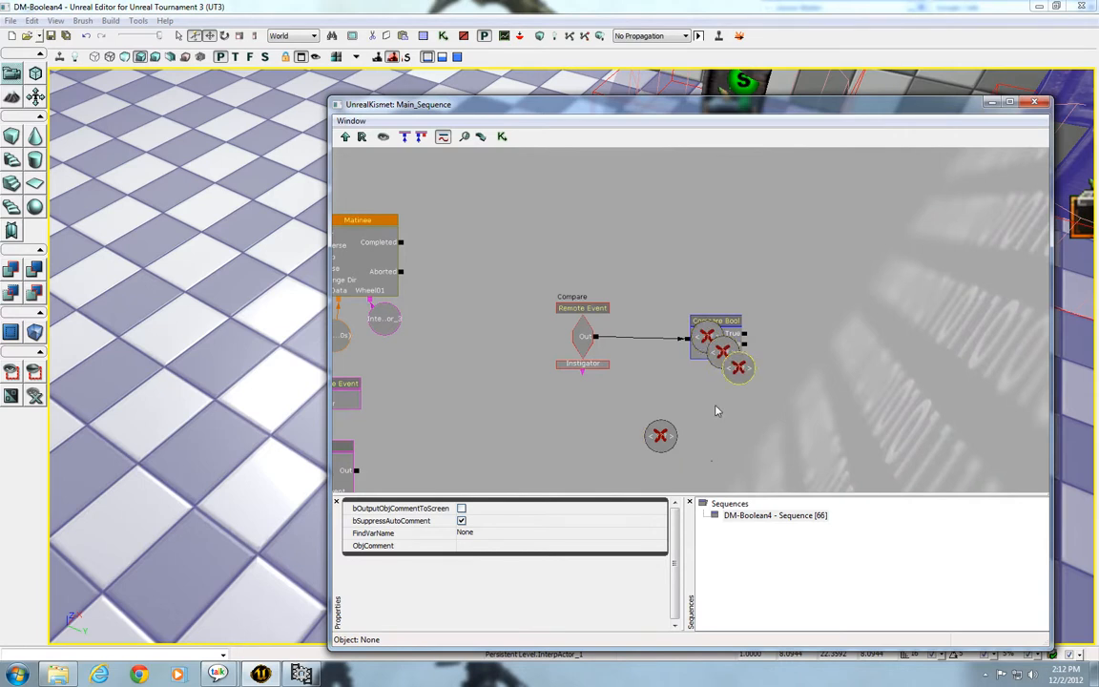
Step: Spread the three pasted Named Variables out in a row below Compare Bool, beside the original
drag(706, 336, 726, 426)
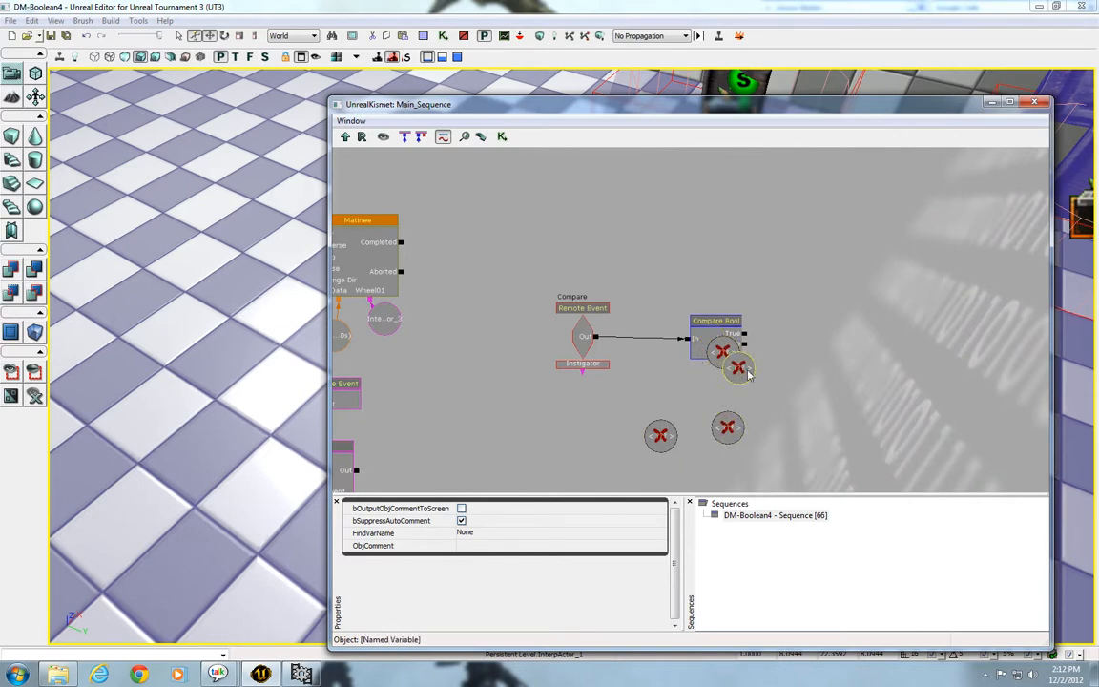
drag(749, 374, 768, 430)
drag(723, 351, 834, 416)
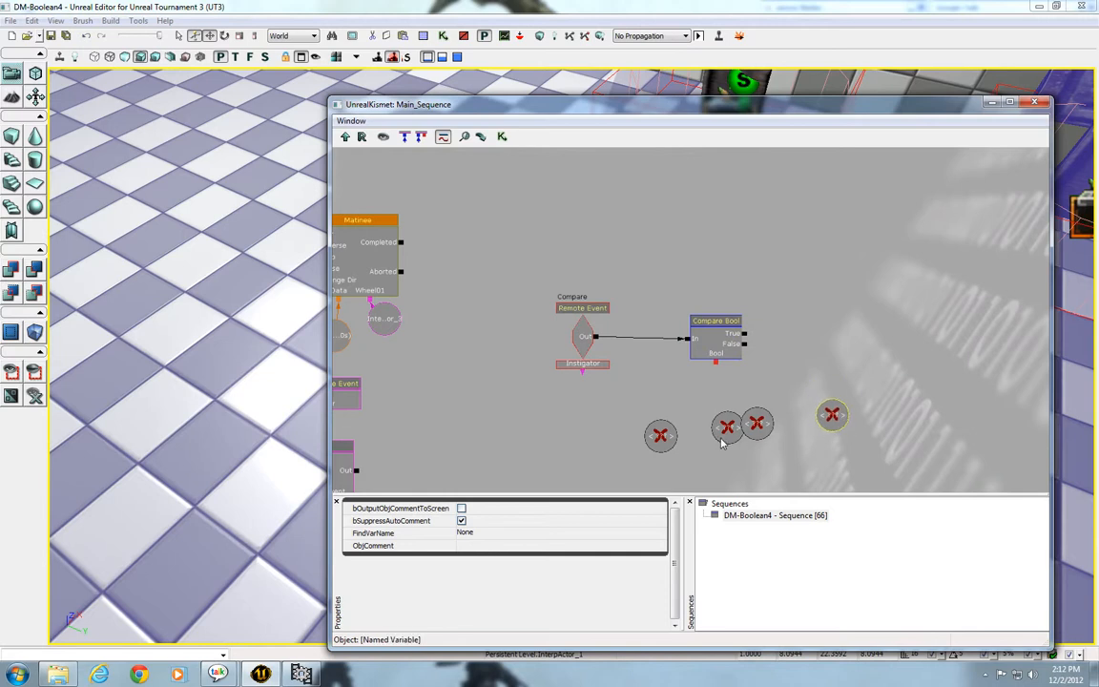
drag(722, 440, 705, 437)
click(760, 430)
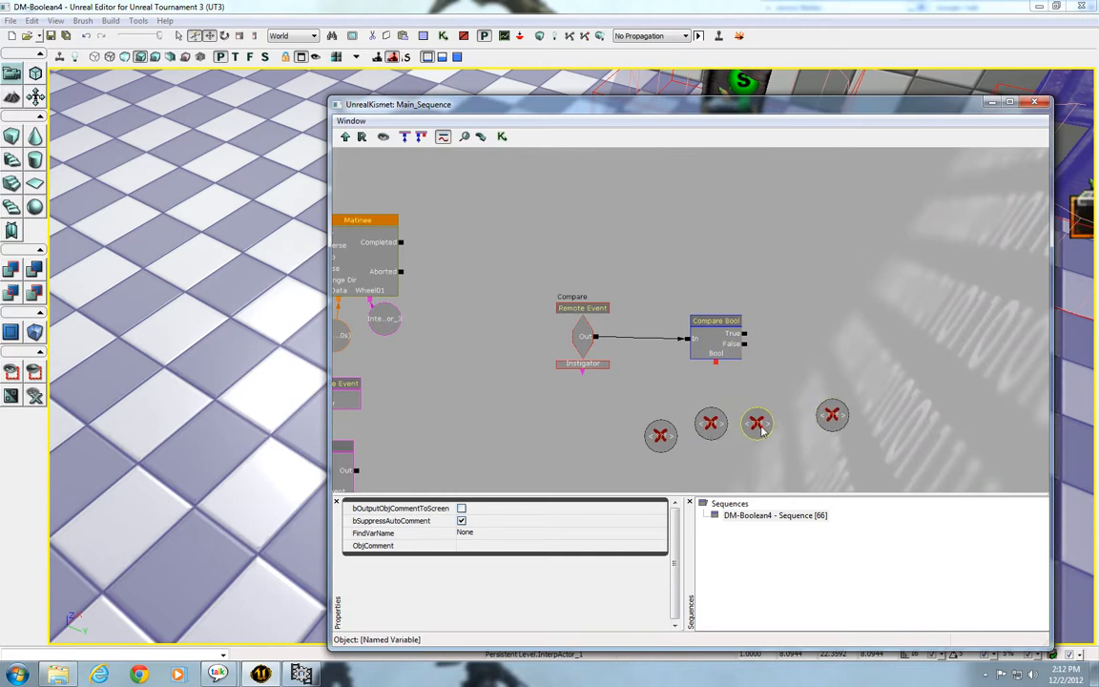
Step: Try to set the FindVarName of the first Named Variable to Wheel01
click(658, 439)
click(530, 535)
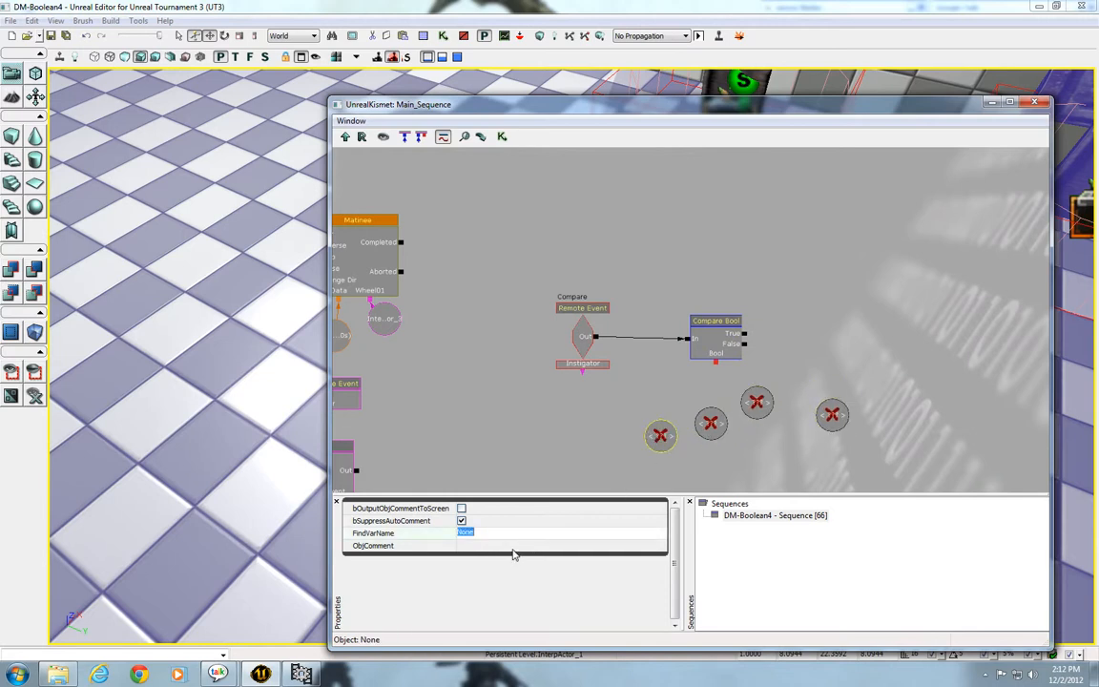
text(Wheel01)
key(Return)
Step: Link all four Named Variables to the Bool connector of Compare Bool
drag(716, 364, 660, 436)
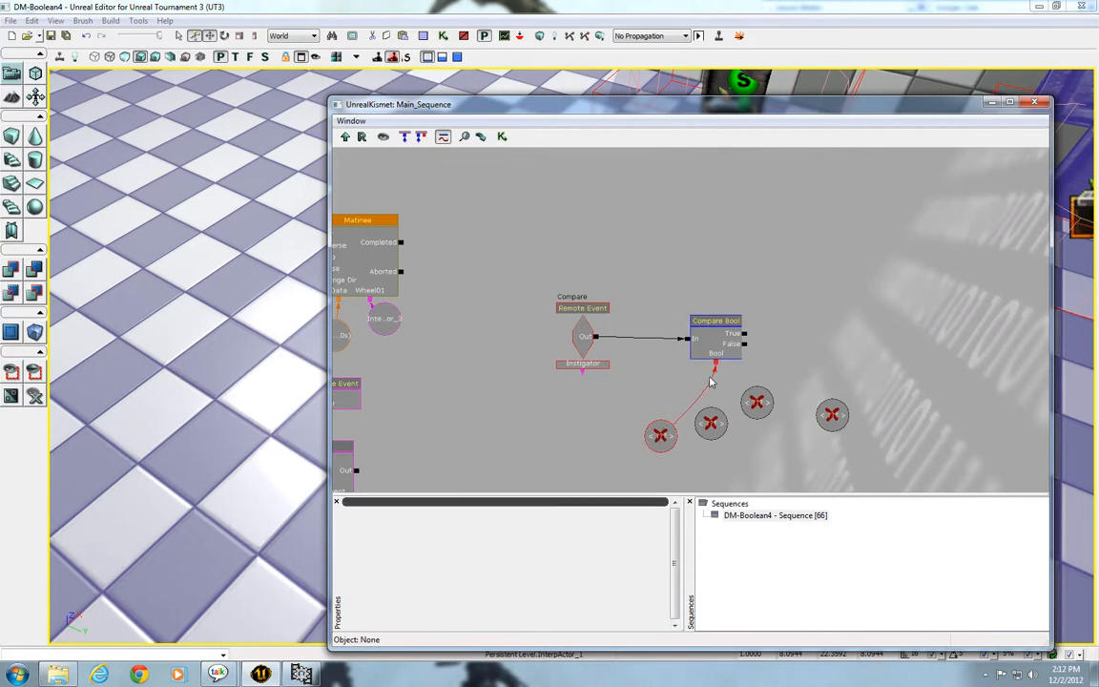
drag(715, 365, 757, 402)
drag(716, 365, 832, 414)
Step: Set the FindVarName of the second Named Variable to Wheel02 and of the third to Wheel03
click(708, 427)
click(515, 535)
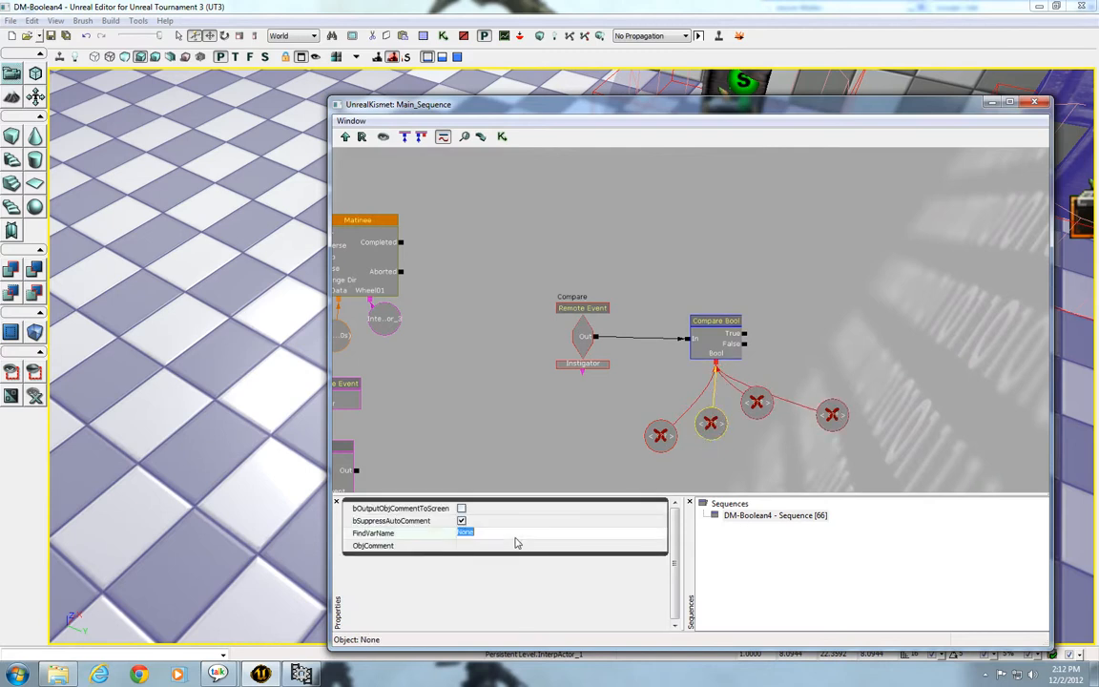
text(Wheel02)
key(Return)
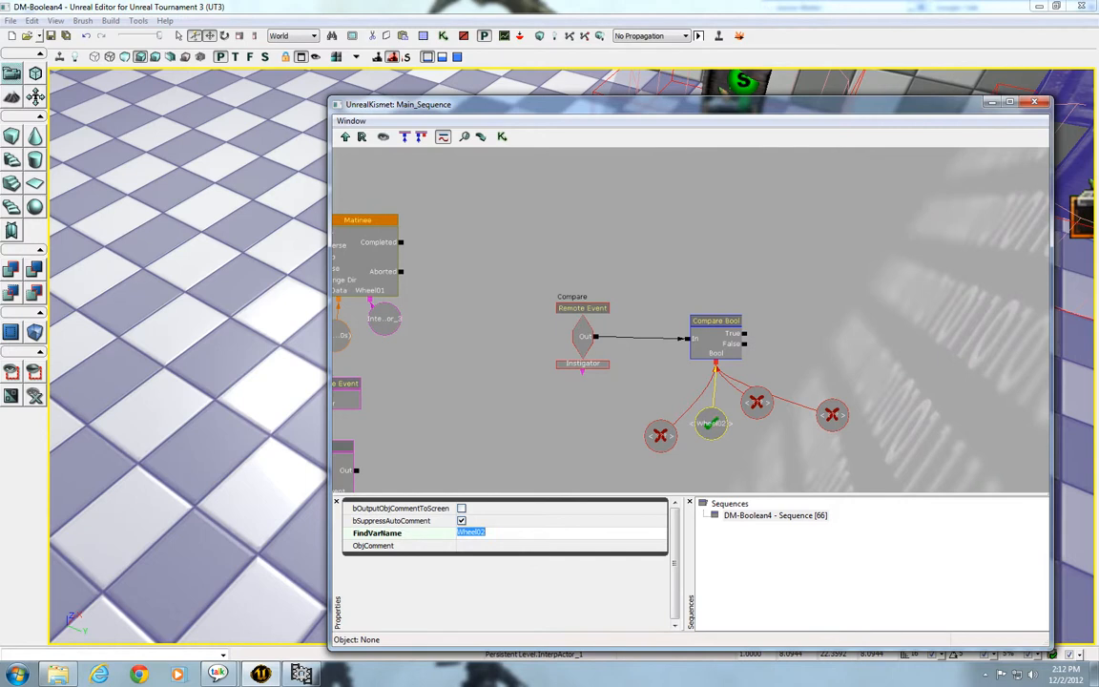
click(757, 401)
click(513, 535)
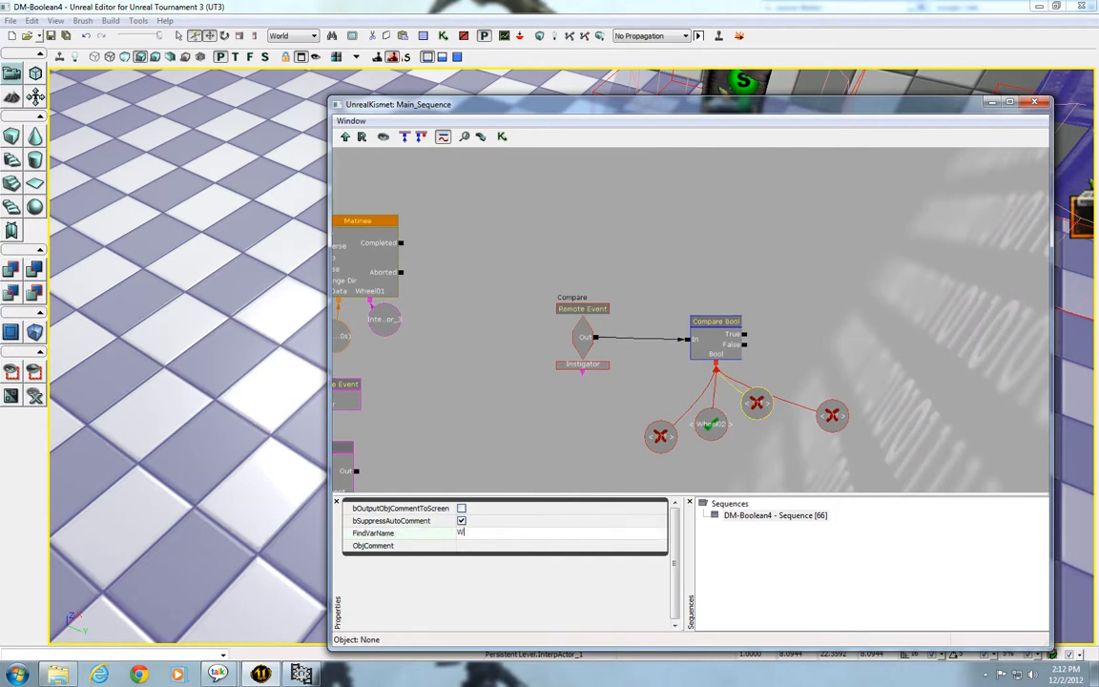
key(Return)
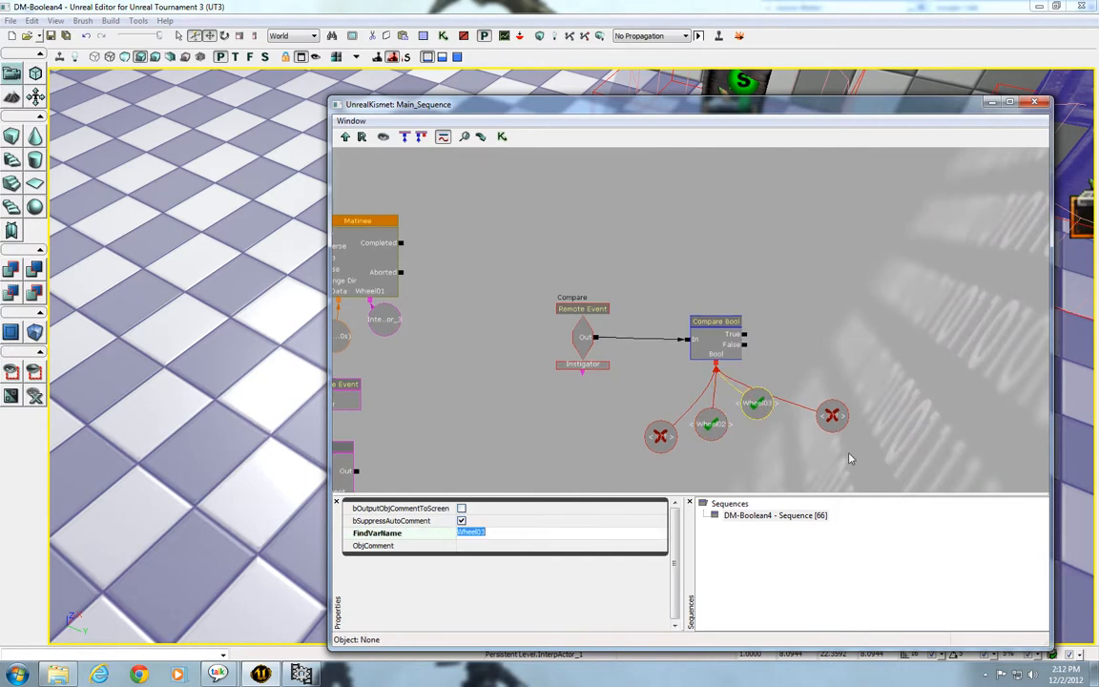
Step: Set the FindVarName of the fourth Named Variable to Wheel04 and of the first to Wheel01
click(831, 415)
click(531, 534)
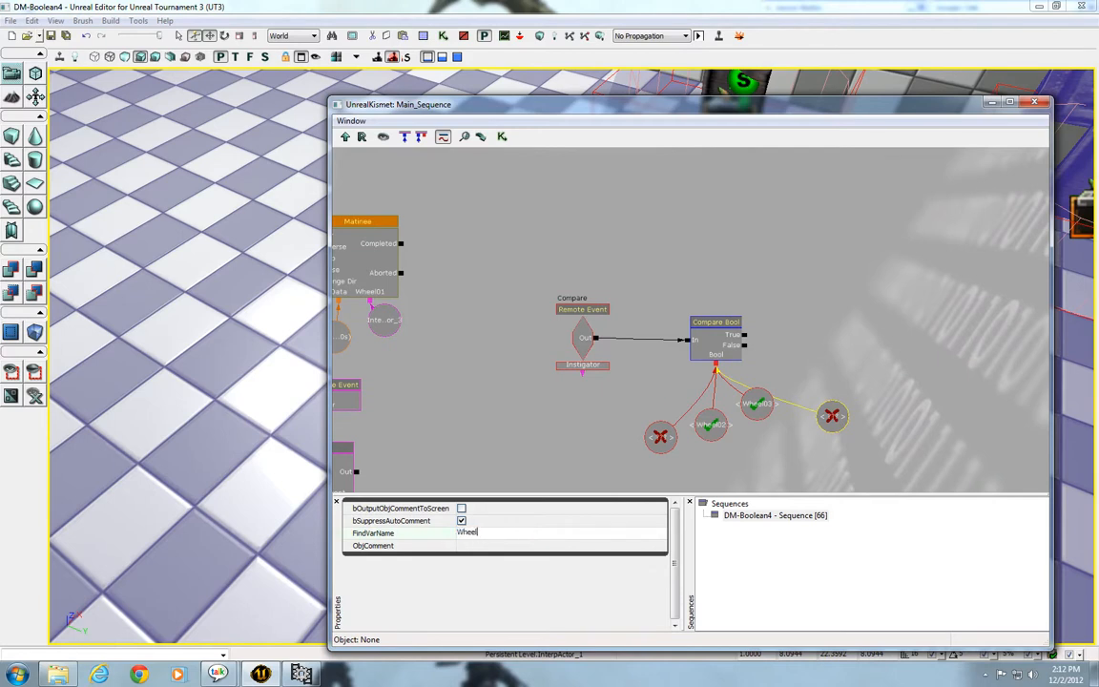
text(Wheel04)
key(Return)
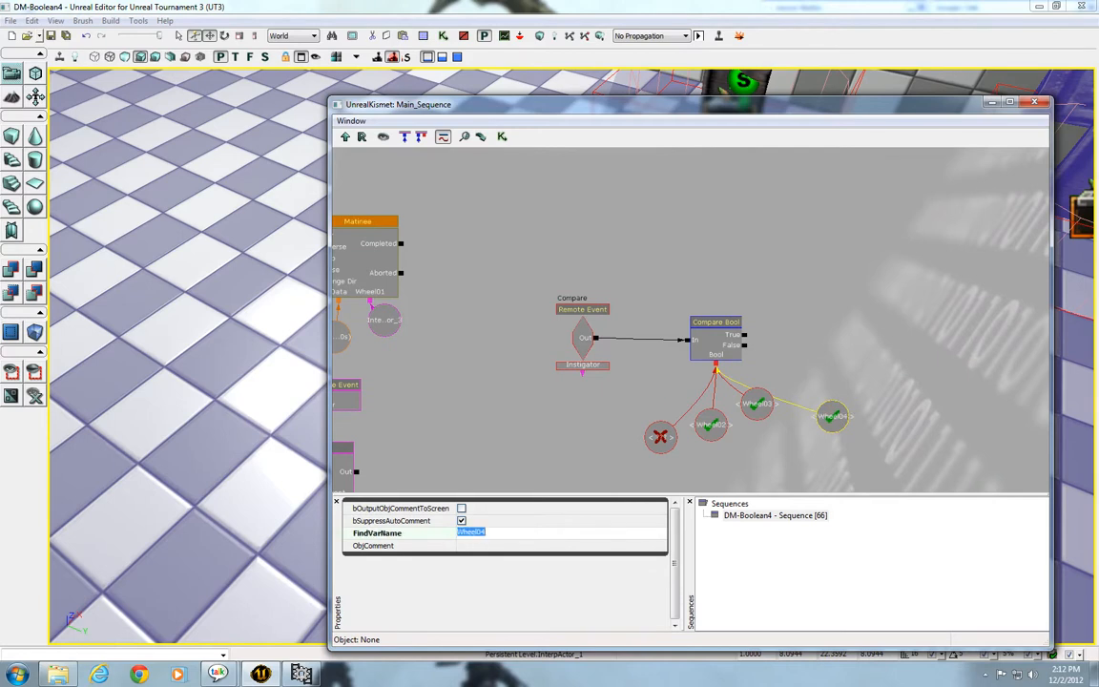
click(660, 436)
click(510, 536)
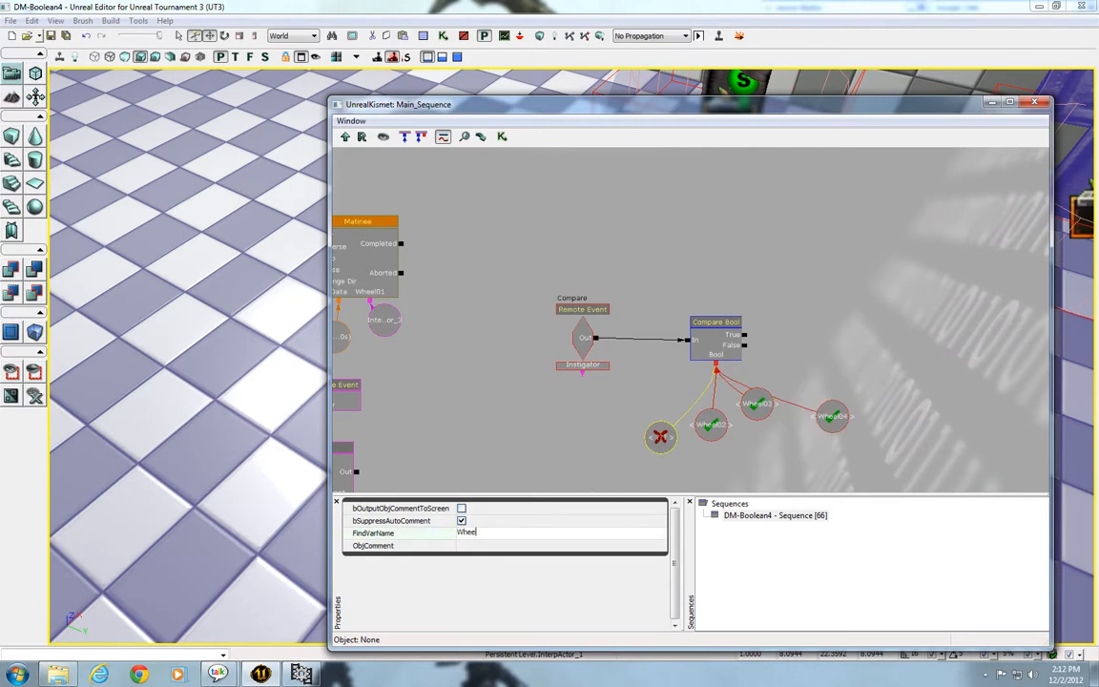
text(Wheel01)
key(Return)
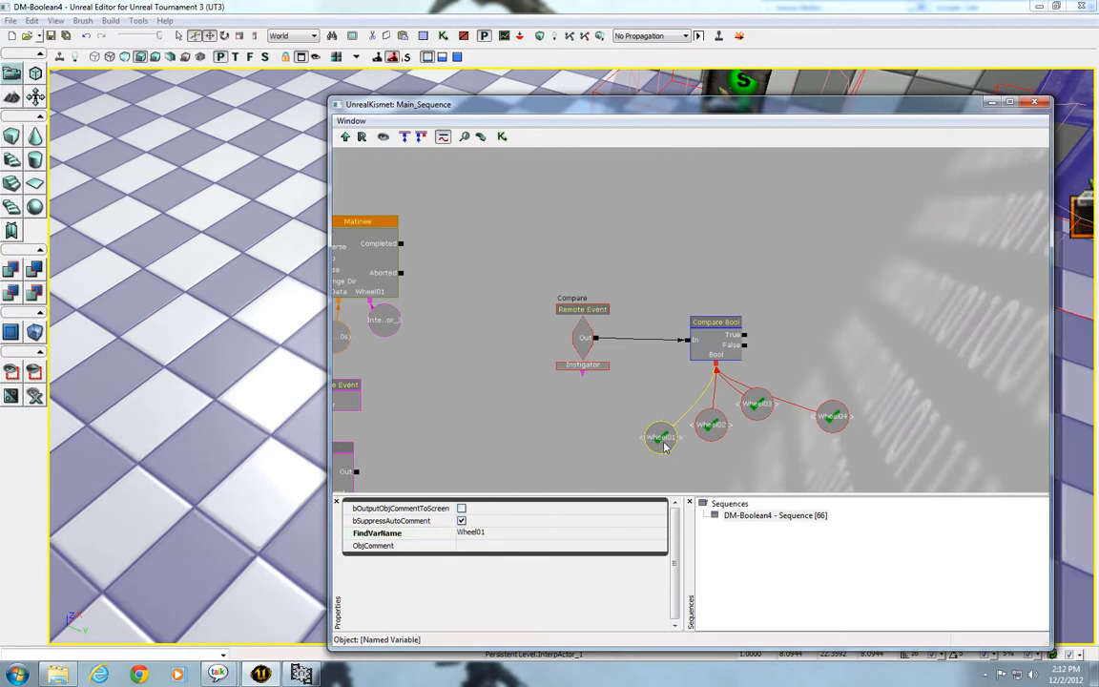
Step: Line up the four Named Variables in an evenly spaced row below Compare Bool
drag(658, 437, 641, 421)
click(708, 432)
drag(759, 409, 763, 424)
drag(832, 428, 811, 423)
click(875, 442)
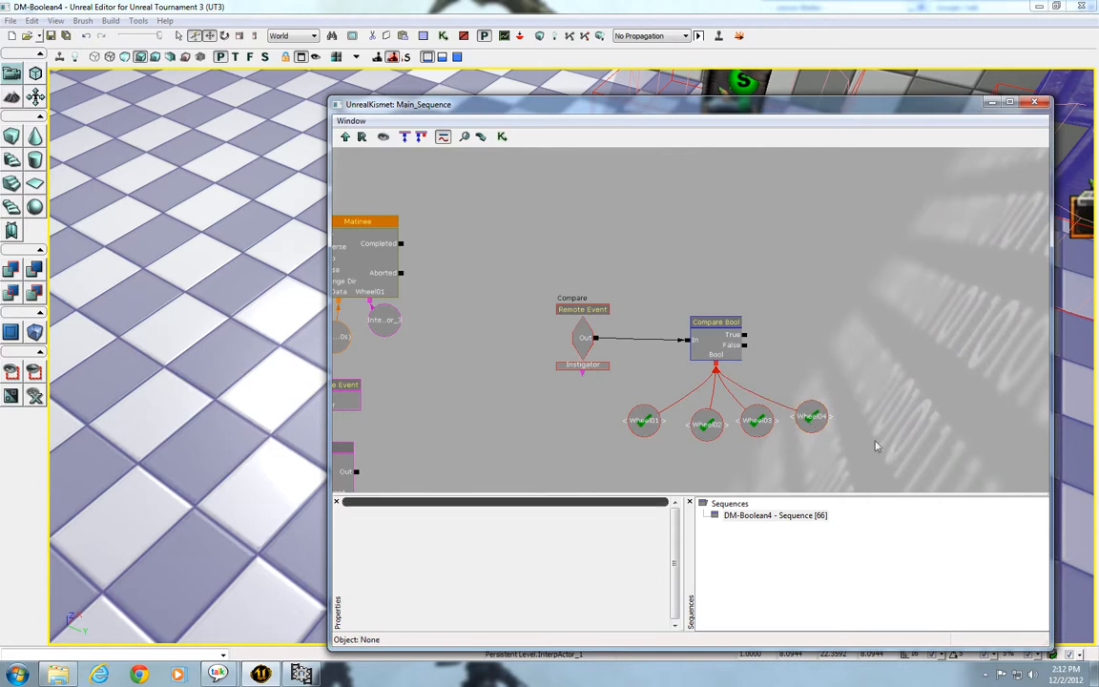
drag(875, 441, 893, 395)
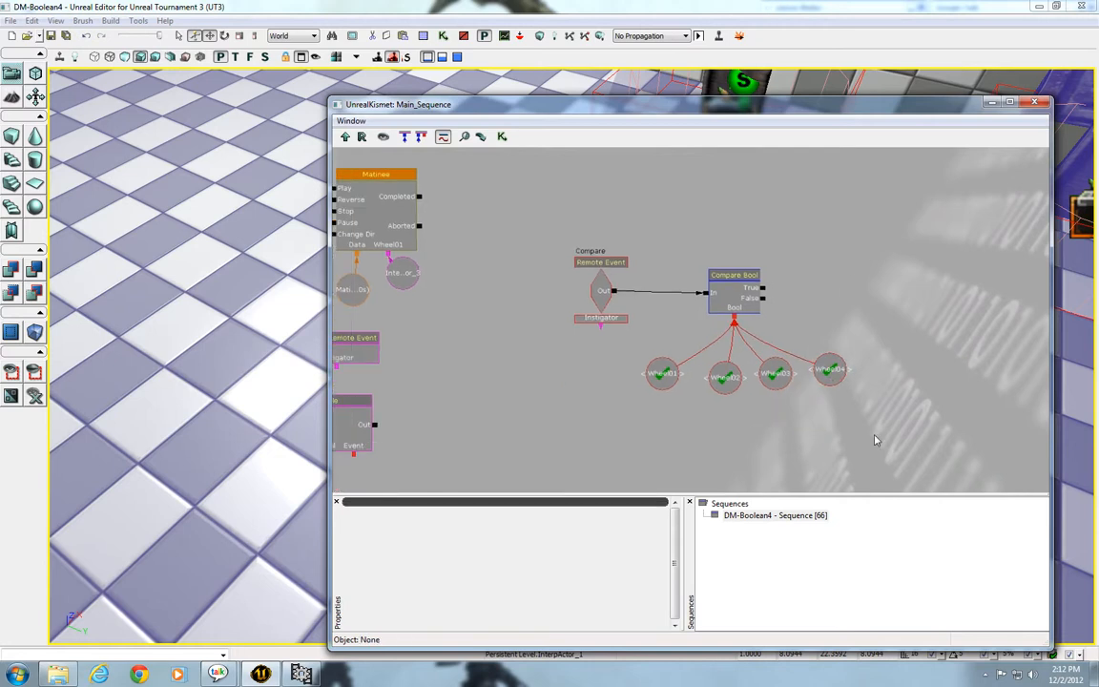
Step: Check the Named Variables below Compare Bool against the first wheel network's Named Variable, source Bool and Compare remote event activation
click(662, 373)
click(779, 376)
click(820, 375)
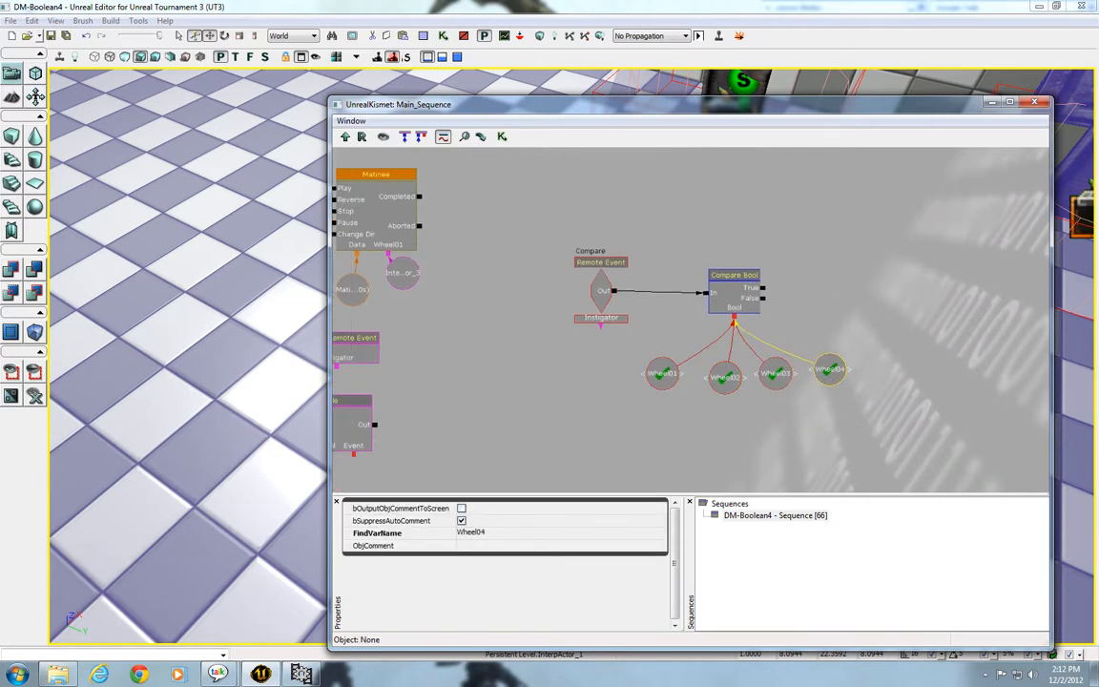
drag(701, 420, 1097, 429)
click(614, 368)
click(574, 361)
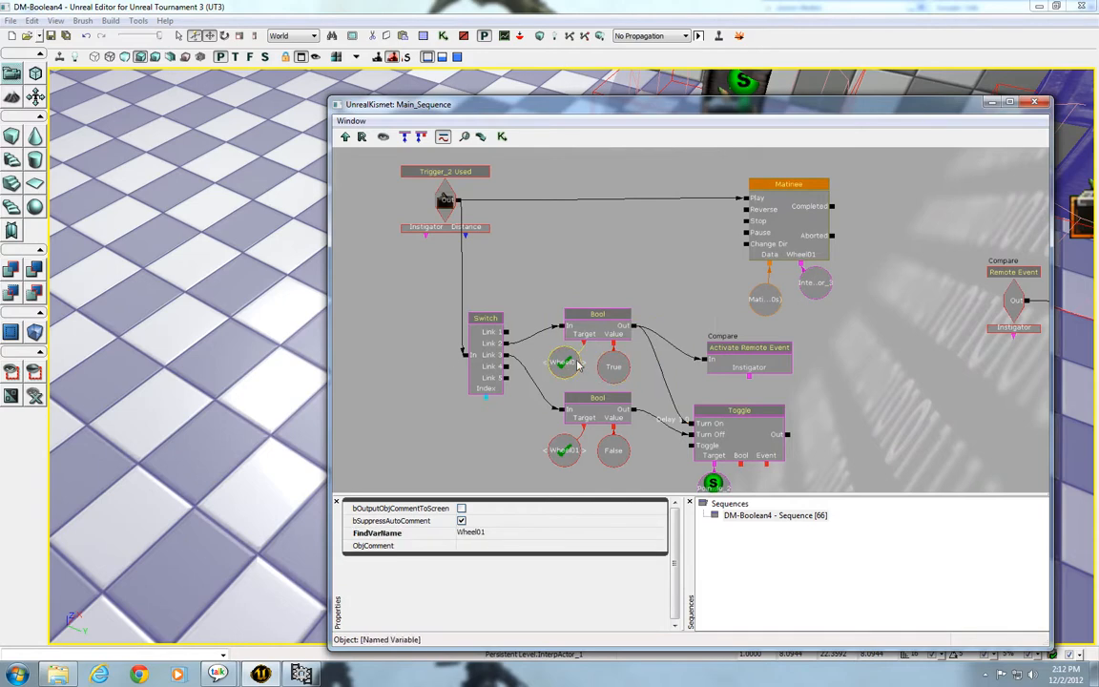
drag(448, 362, 709, 394)
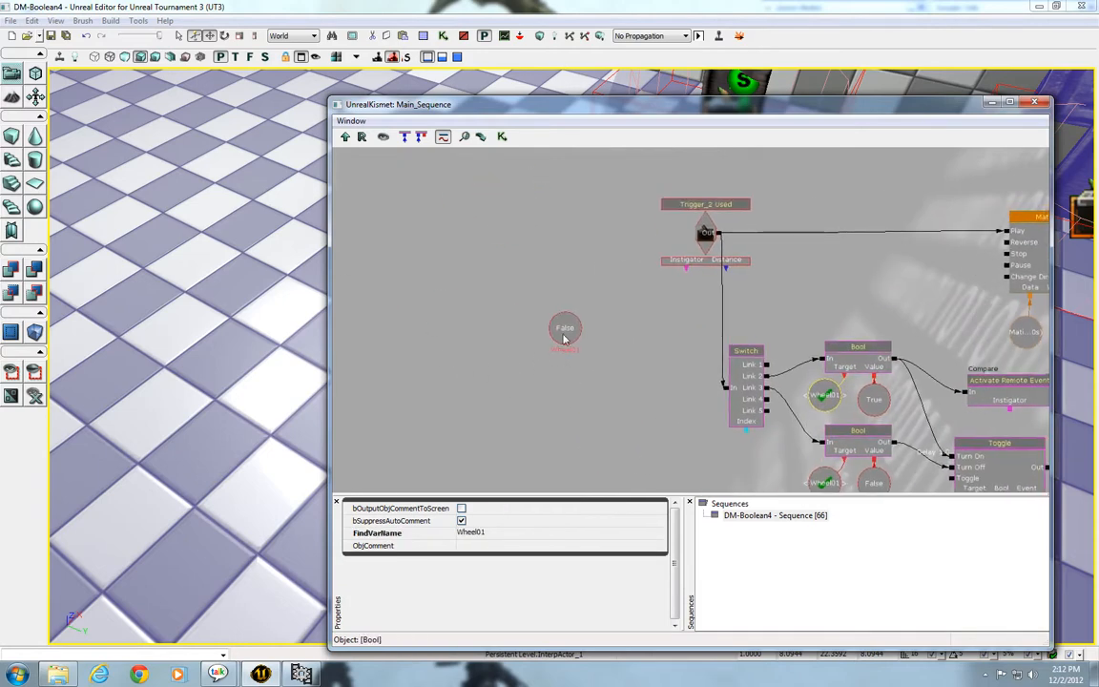
click(565, 332)
drag(622, 393, 432, 363)
click(811, 356)
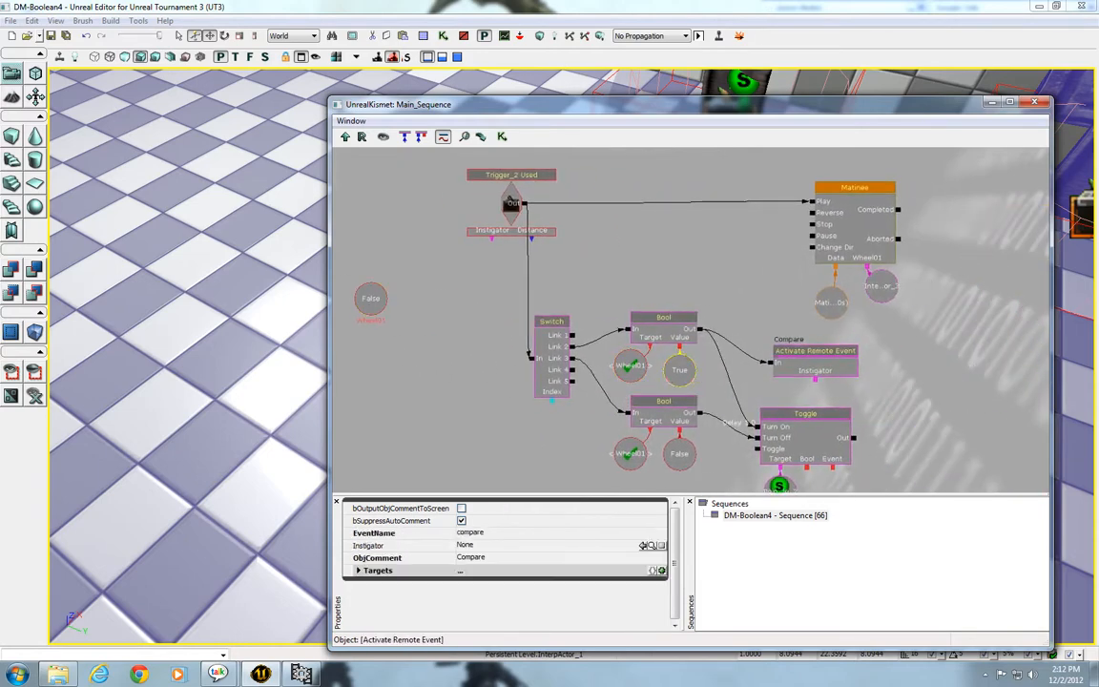
click(801, 420)
drag(769, 405, 387, 372)
click(738, 399)
click(760, 359)
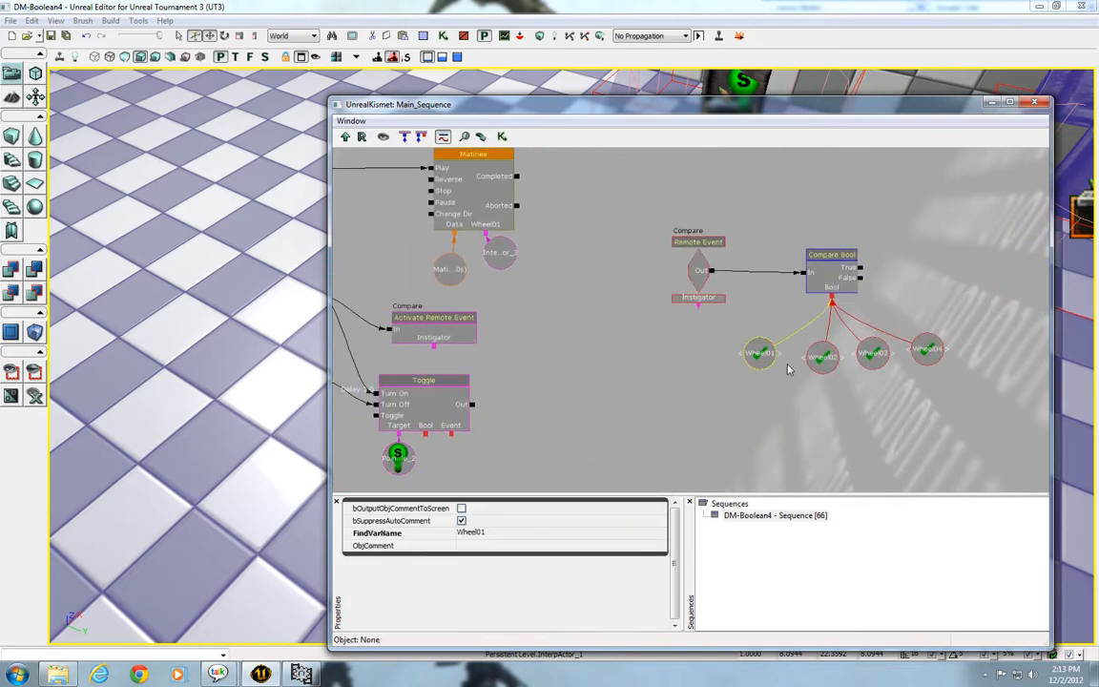
click(823, 362)
click(872, 363)
click(922, 359)
Step: Examine the Named Variables and the values linked to the Bool actions in each wheel's network
drag(660, 398, 875, 249)
drag(548, 272, 640, 313)
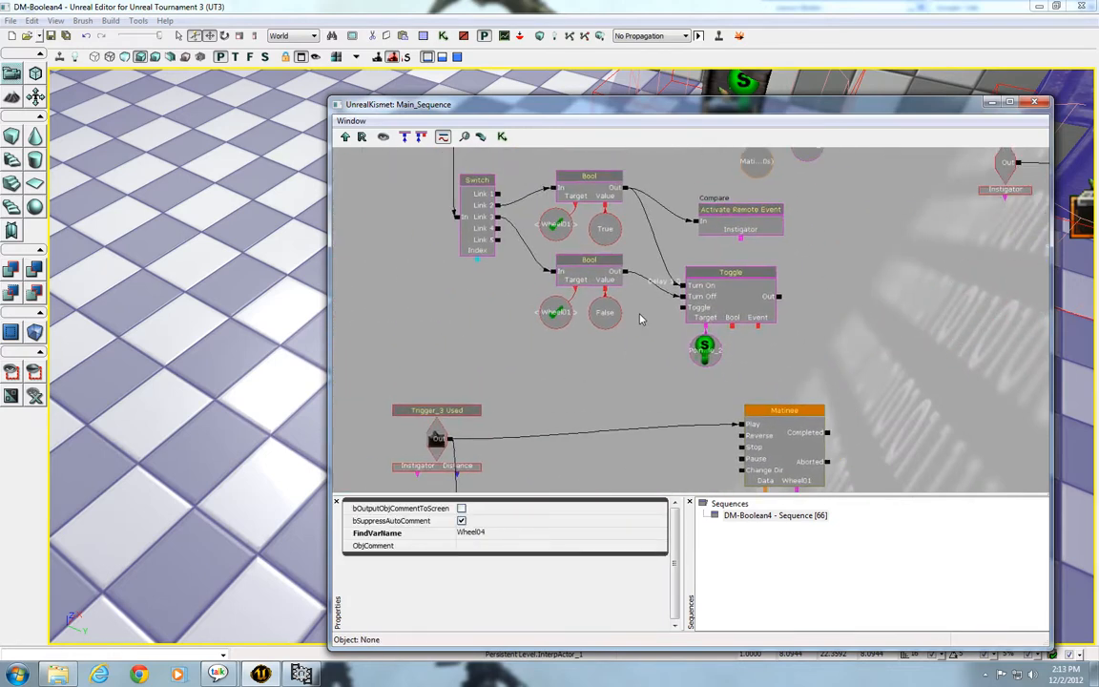
click(605, 231)
click(560, 232)
click(605, 232)
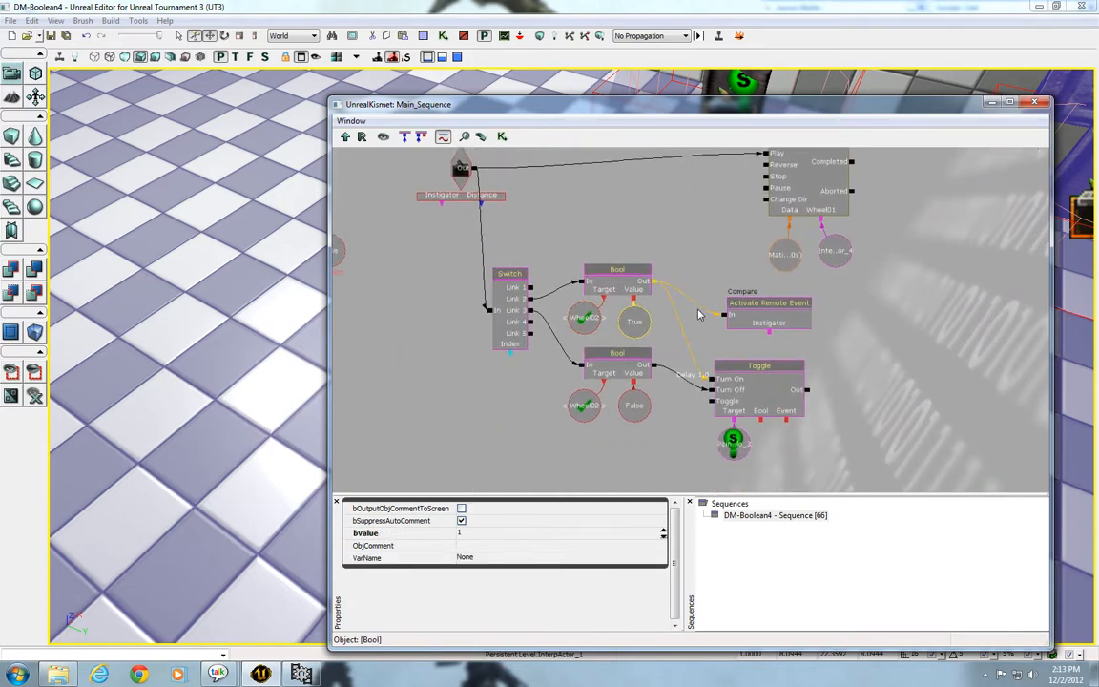
drag(690, 328, 715, 9)
click(612, 325)
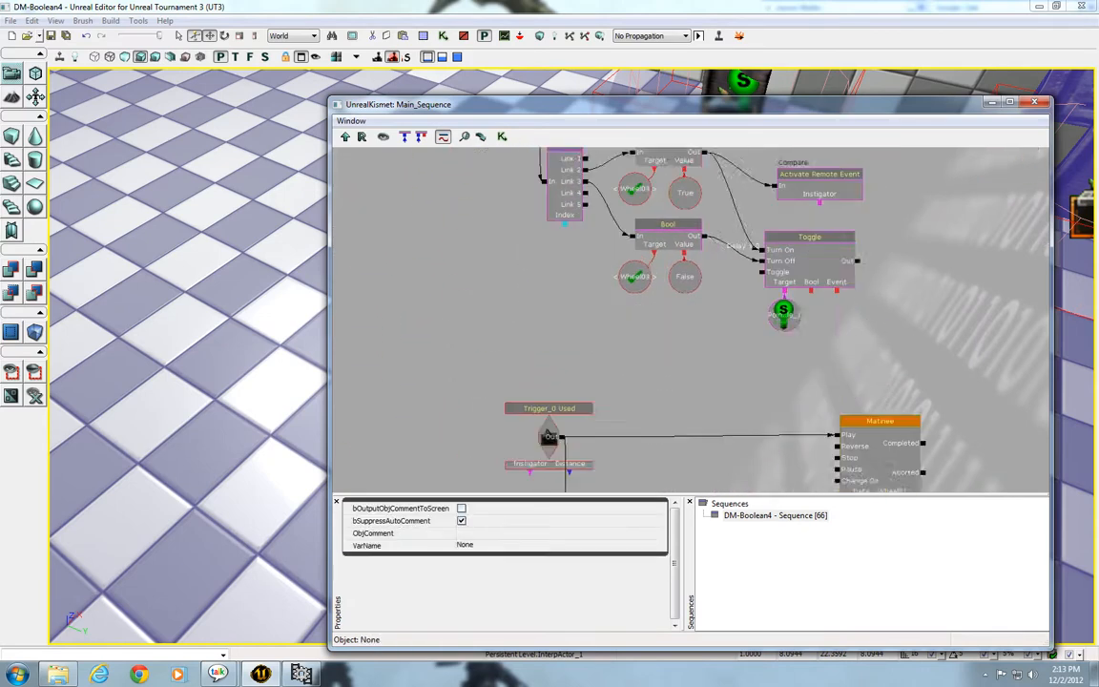
drag(687, 401, 637, 162)
click(605, 321)
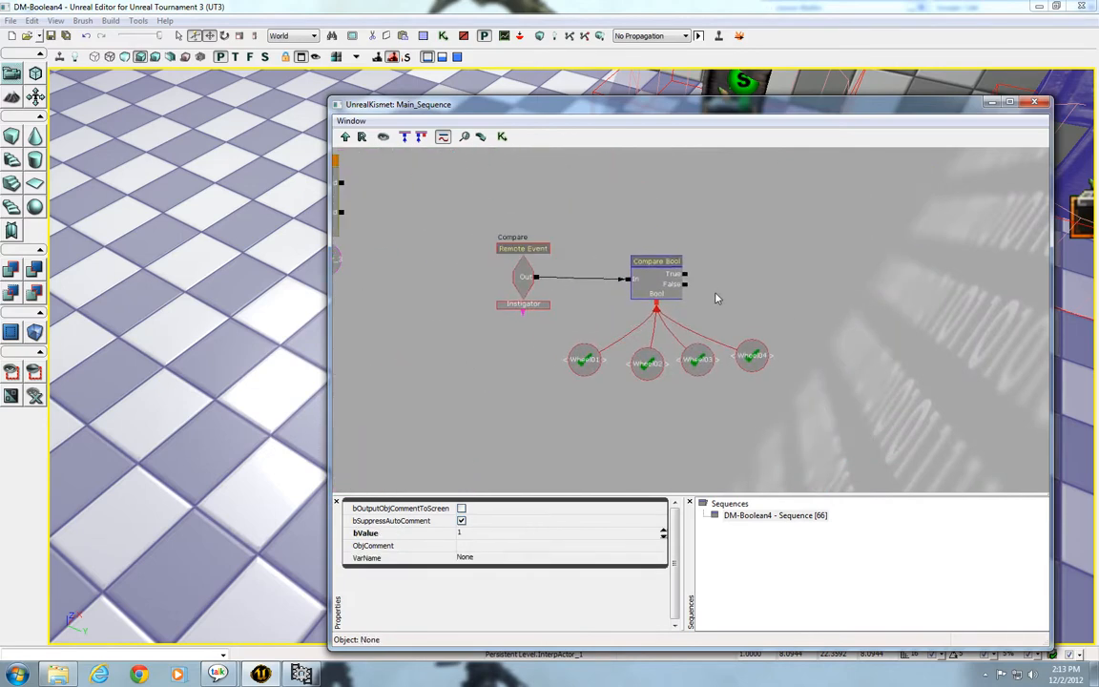
Step: Bring the metal door into view in the level, with the Kismet window moved aside, and select the door
drag(685, 274, 948, 245)
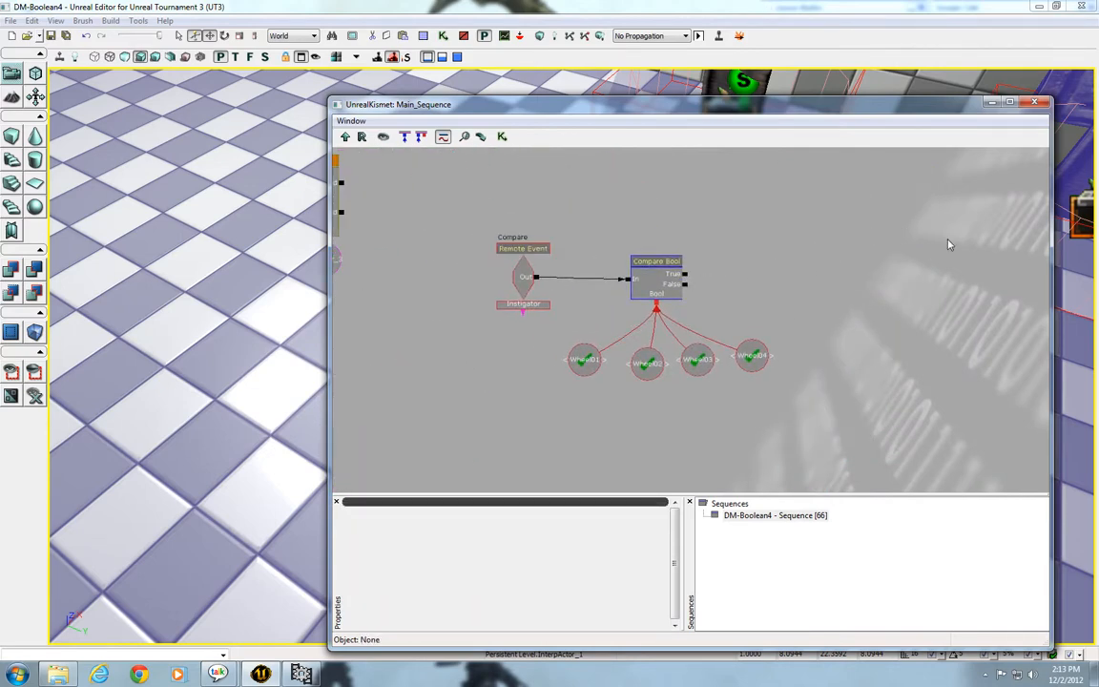
click(249, 388)
right_drag(253, 389, 176, 407)
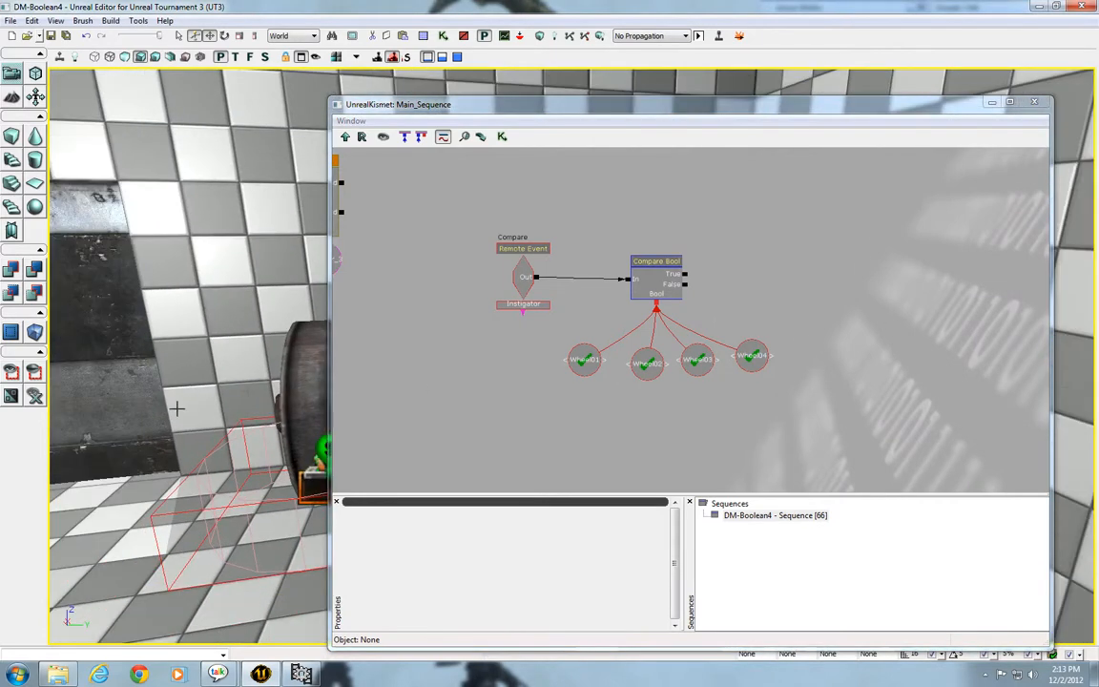
drag(176, 407, 221, 331)
drag(602, 104, 717, 101)
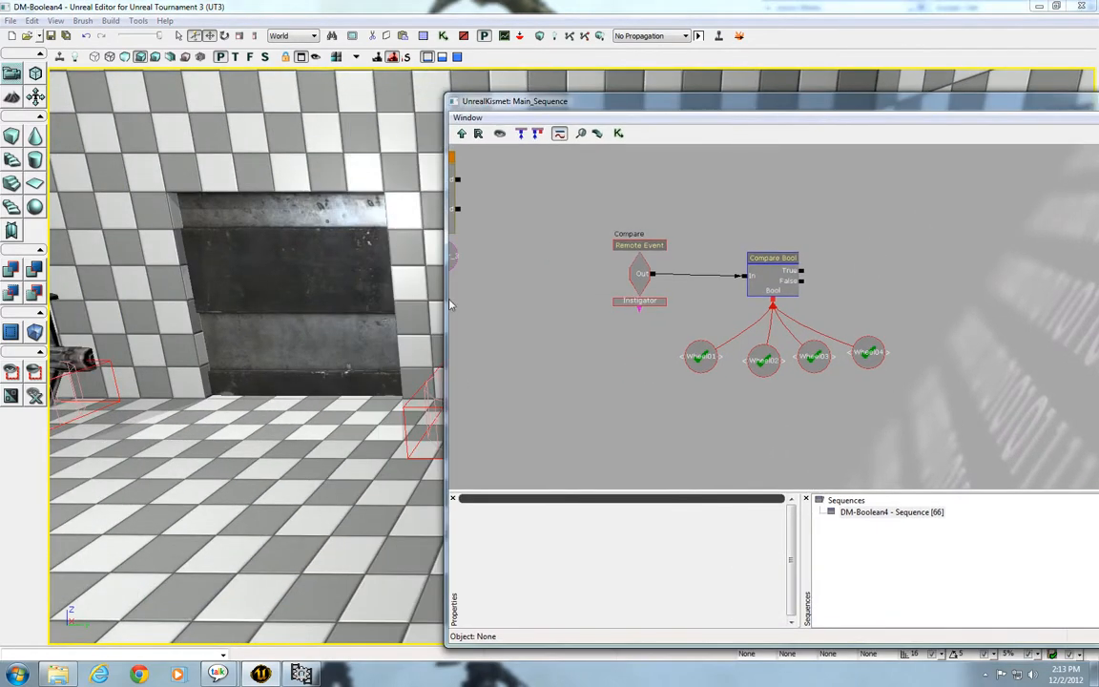
click(289, 357)
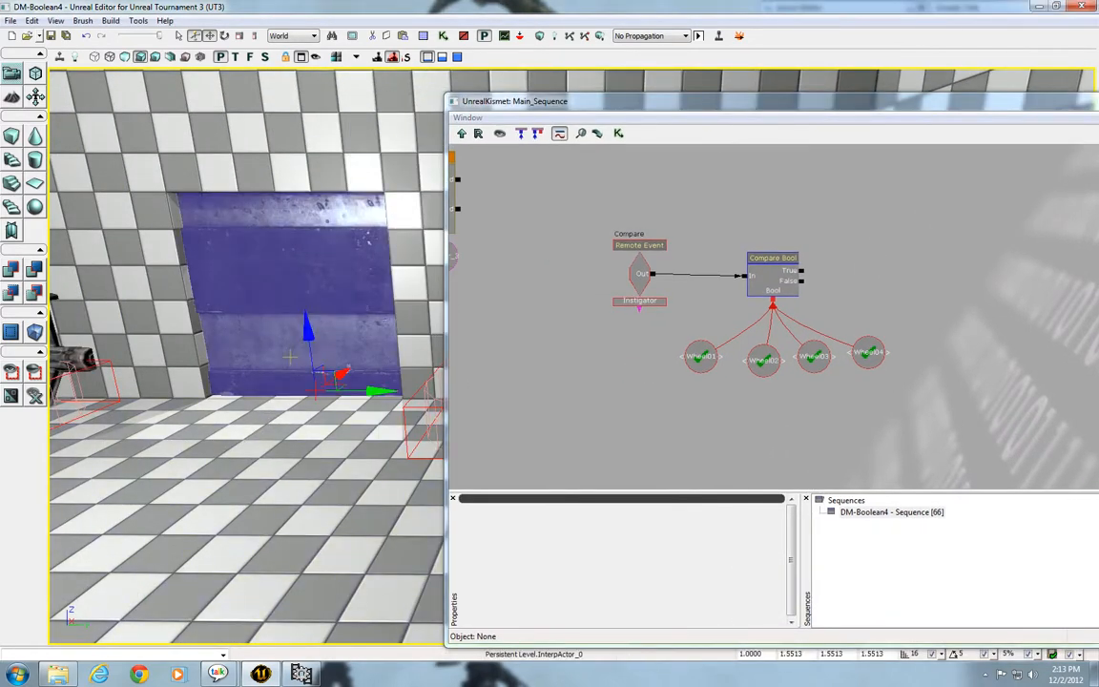
Step: Add a new Matinee beside Compare Bool and link the True output to its Play input
right_click(940, 249)
click(965, 248)
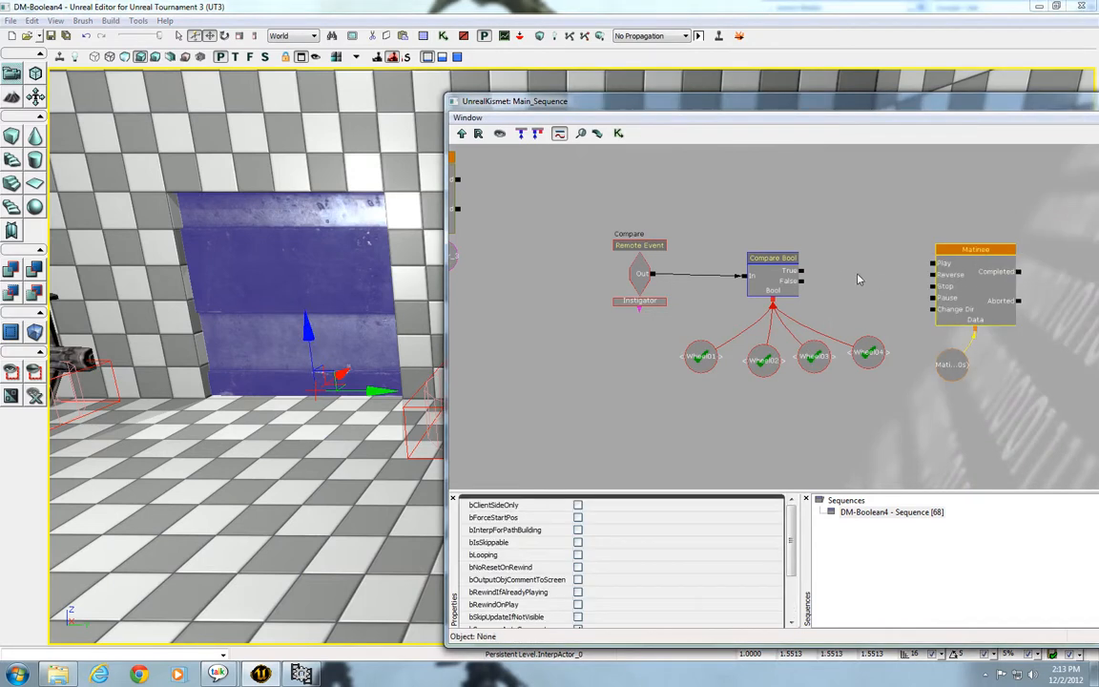
drag(804, 273, 932, 269)
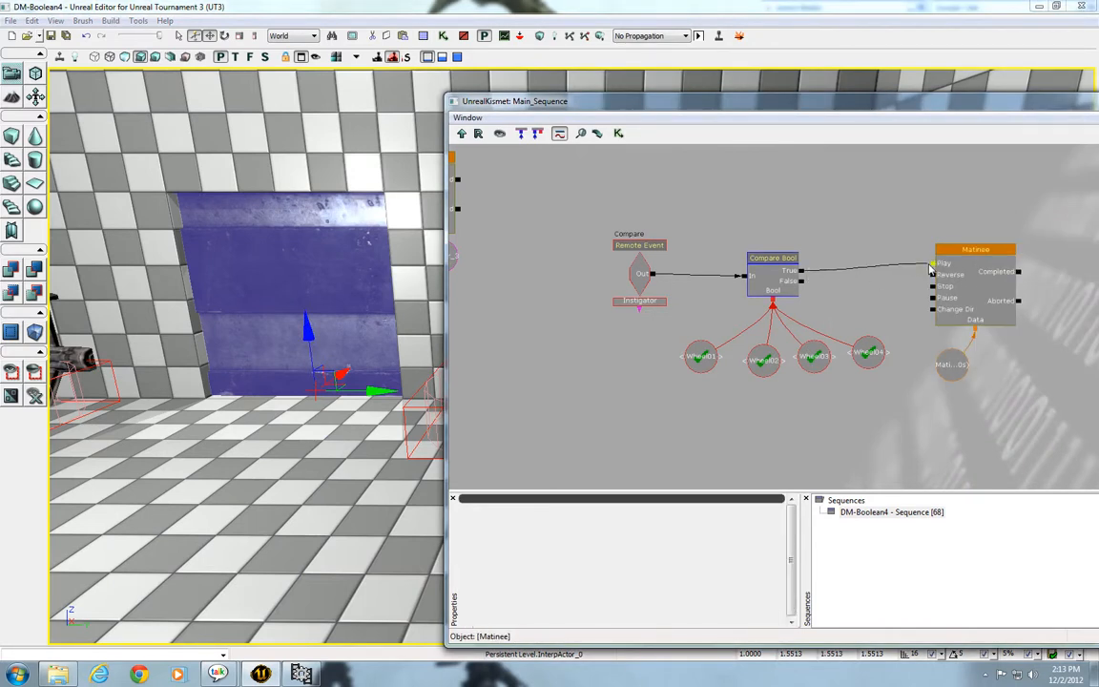
Step: Open the new Matinee and add an empty group named door for the selected metal door
click(983, 286)
double_click(989, 284)
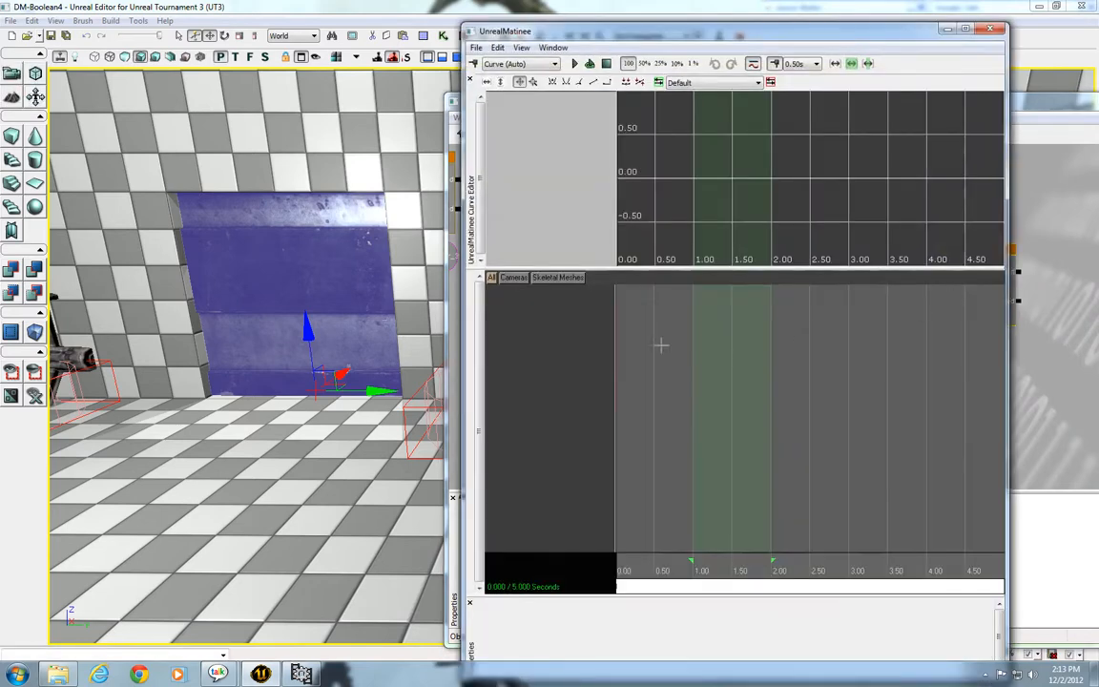
right_click(515, 315)
click(530, 357)
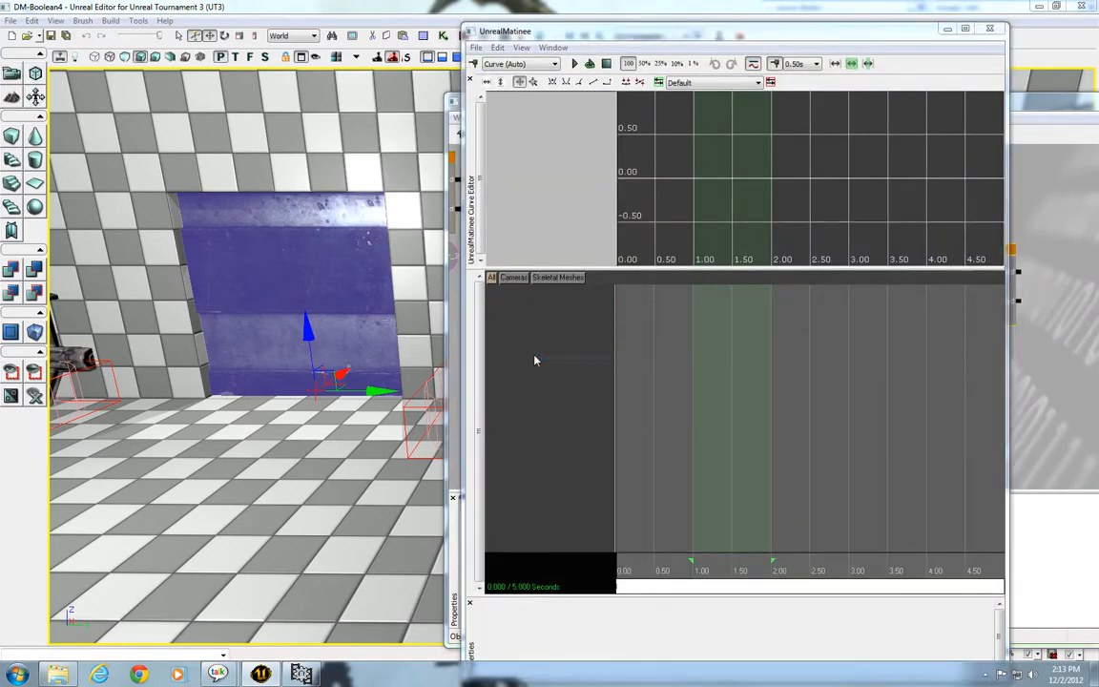
text(Door)
key(Return)
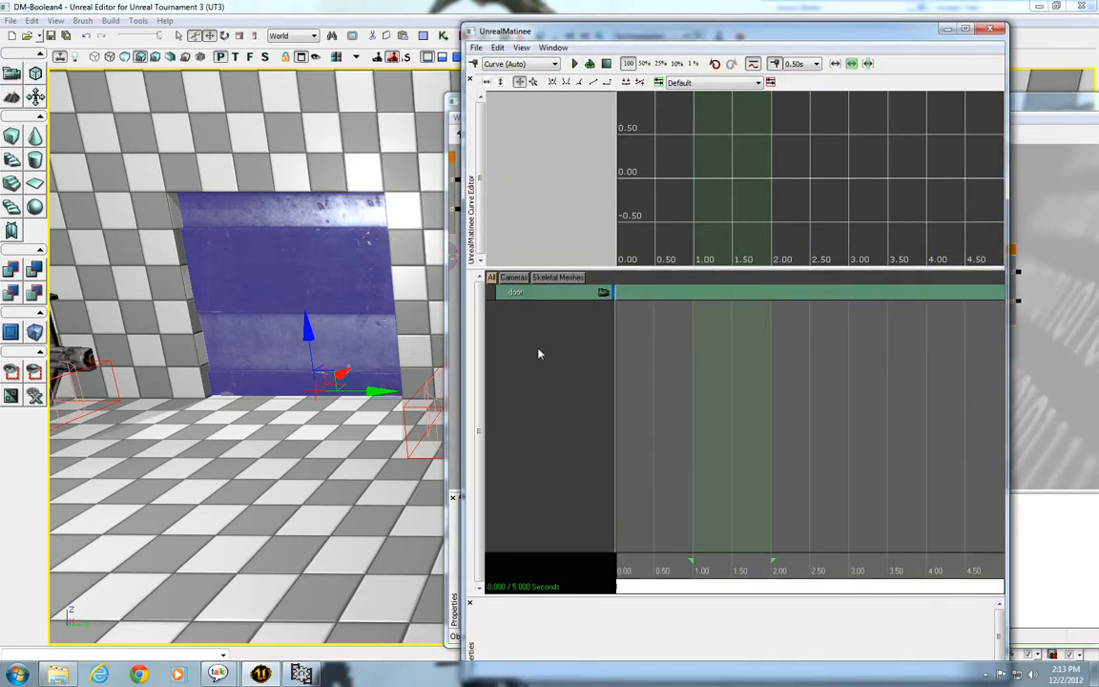
Step: Add a Movement track to the door group
click(545, 292)
right_click(545, 292)
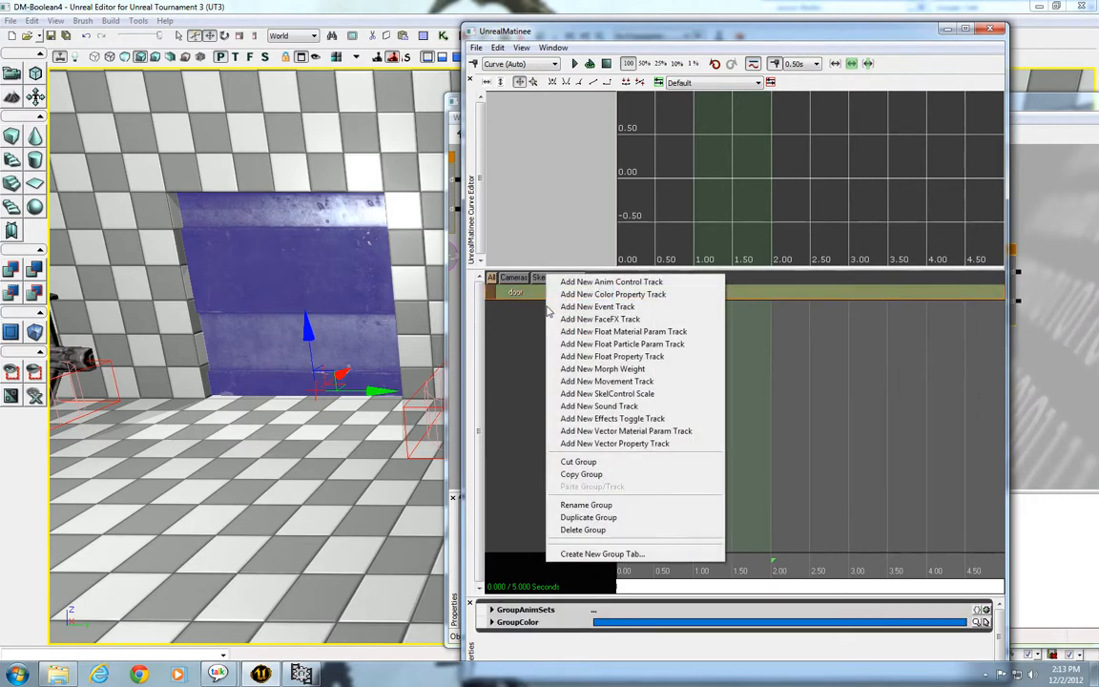
click(592, 381)
Step: Add a movement key at 5.00 seconds with the door lowered below the floor so the doorway is open
scroll(730, 410, down, 3)
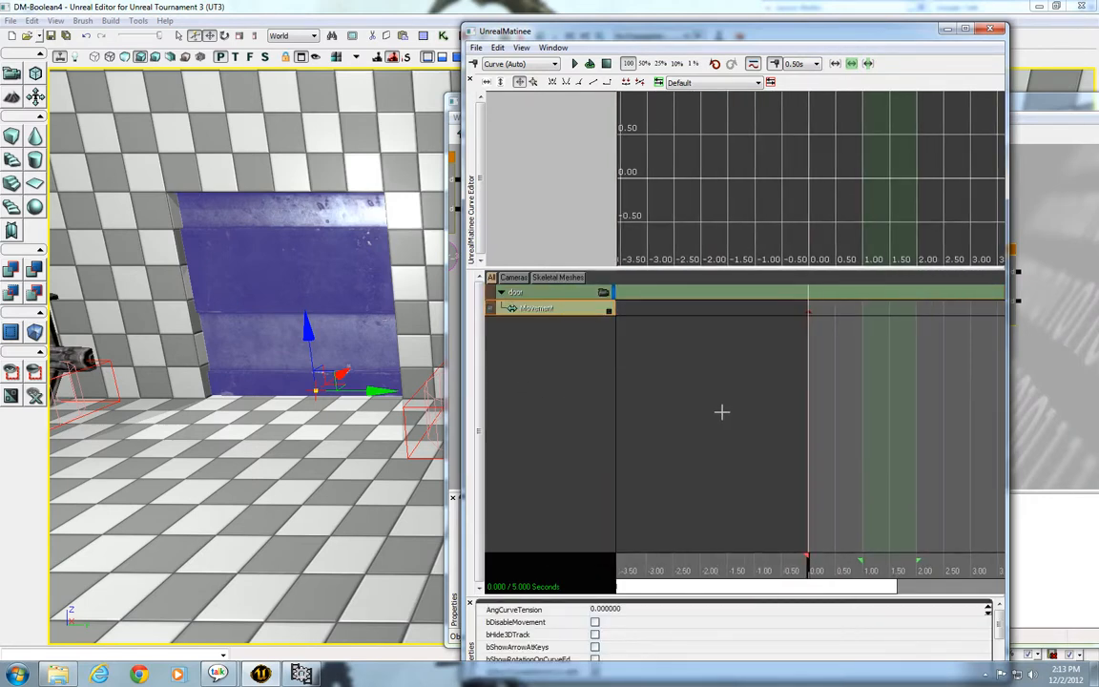
drag(721, 411, 581, 404)
scroll(629, 458, down, 1)
drag(657, 569, 937, 578)
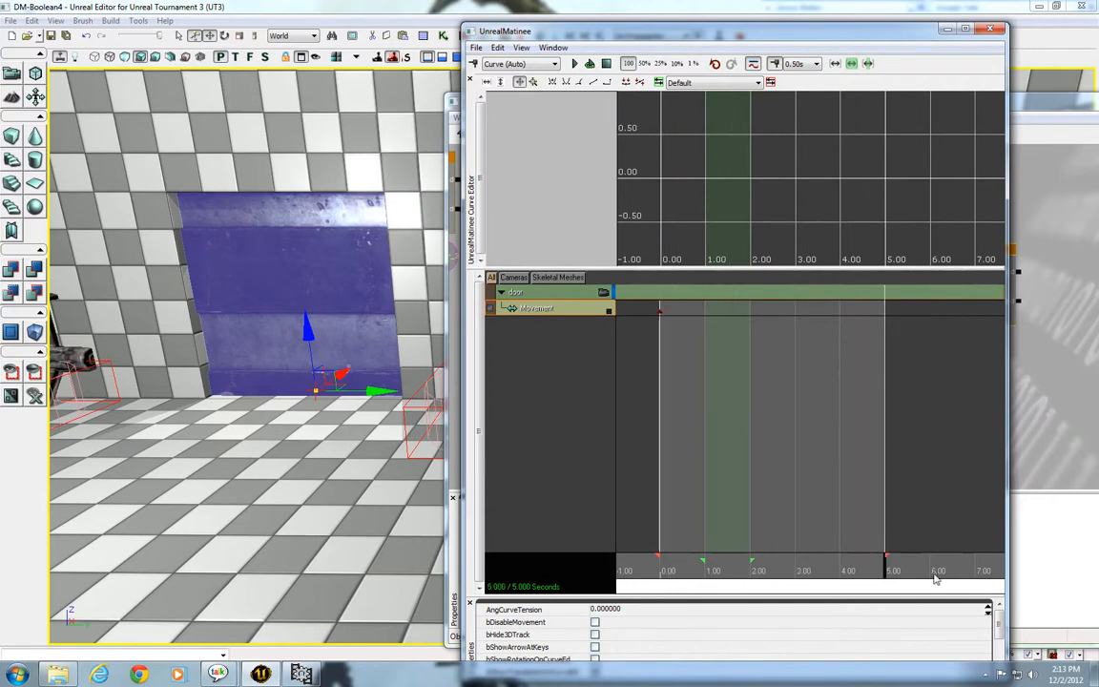
drag(306, 332, 331, 505)
key(Return)
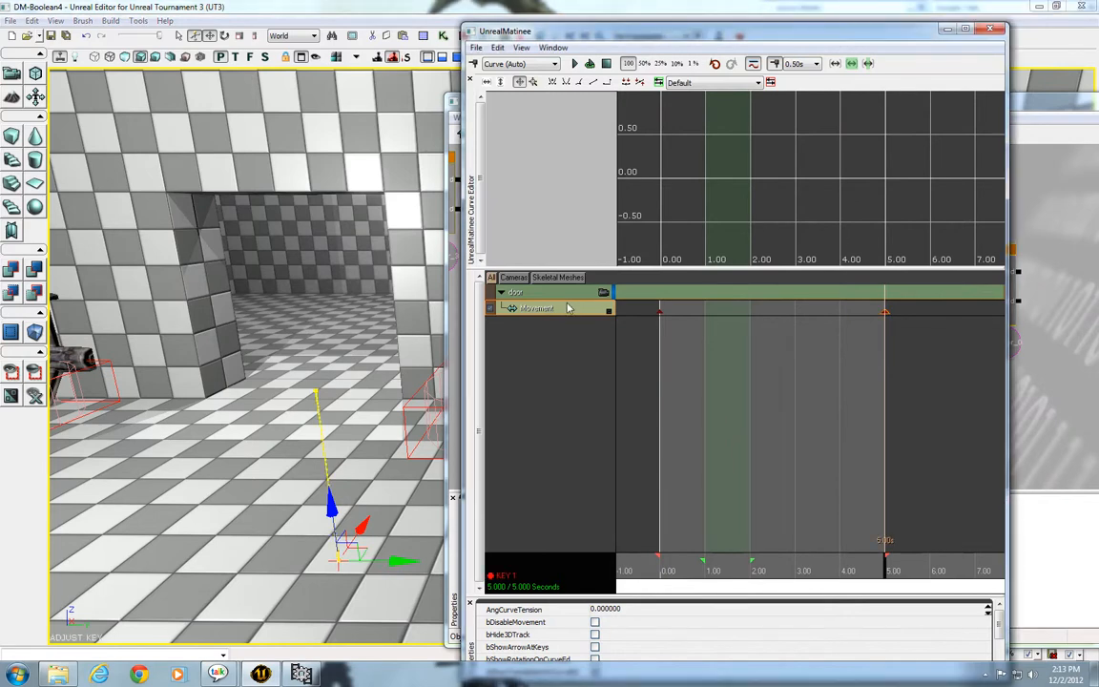
Step: Return the Matinee timeline to 0.00 seconds and close both Matinee and Kismet
drag(921, 569, 631, 538)
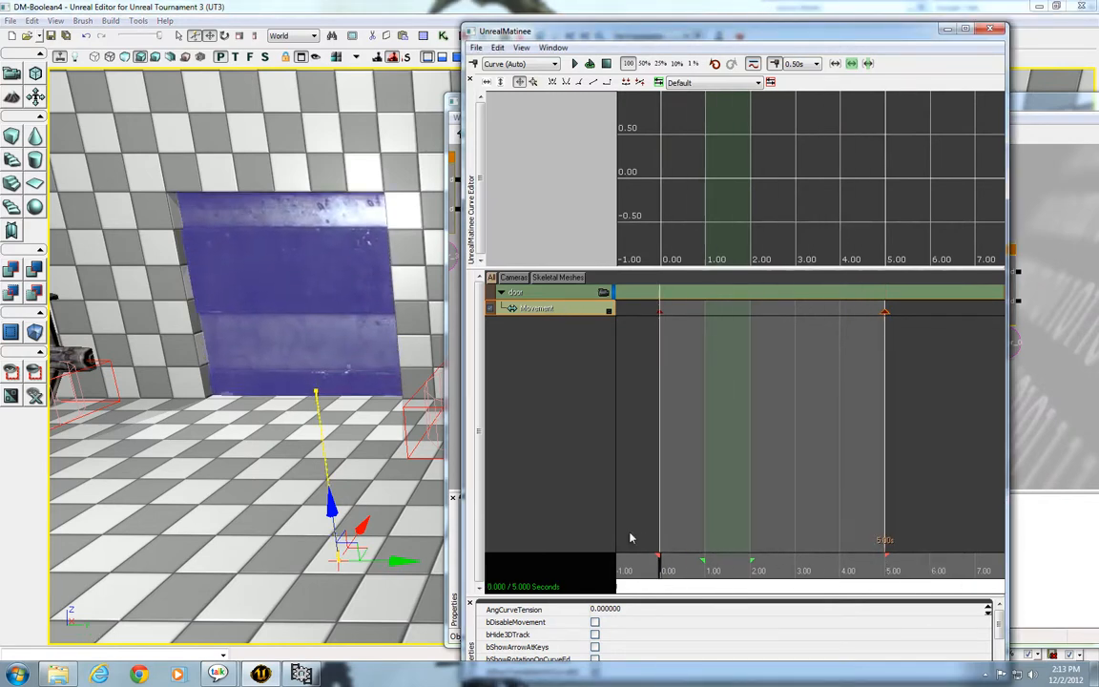
click(989, 29)
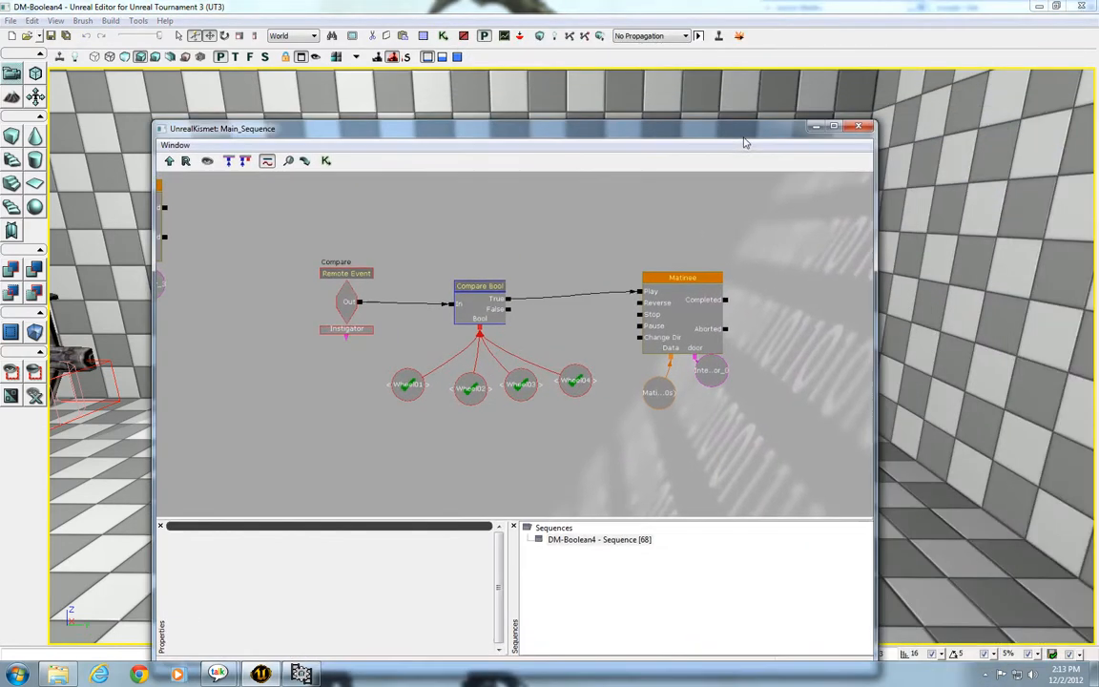
click(857, 126)
Step: Play the level from the floor in front of the door and use all four wheels to turn on their lights
right_click(530, 563)
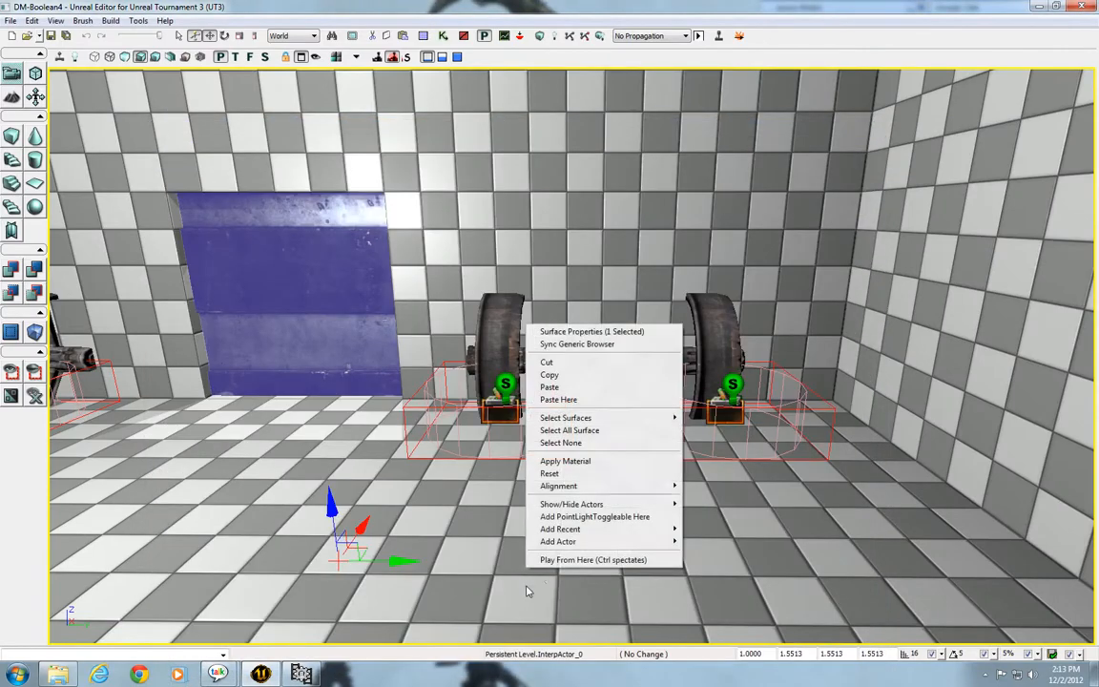
click(572, 558)
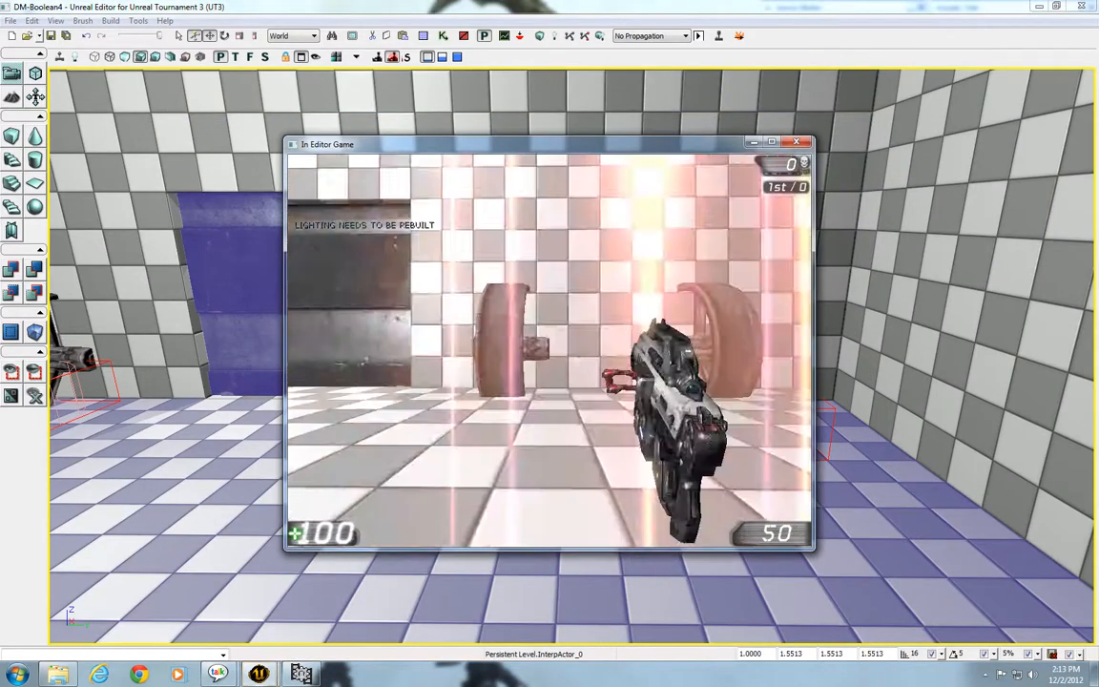
key(w)
key(w)
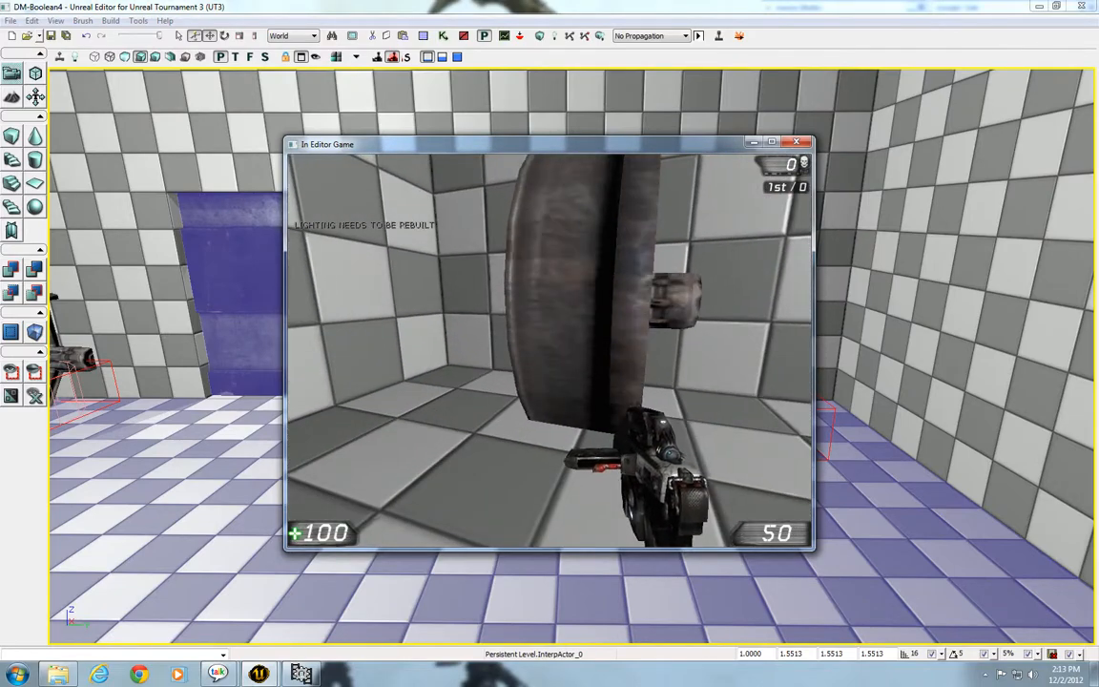
key(s)
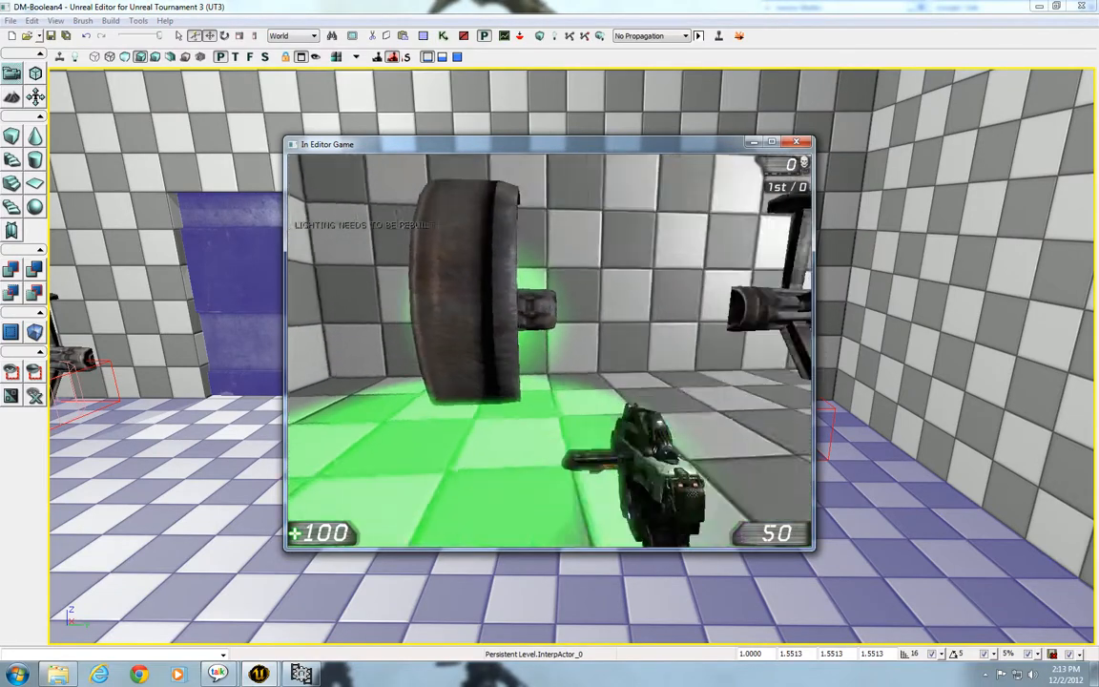
key(w)
key(w)
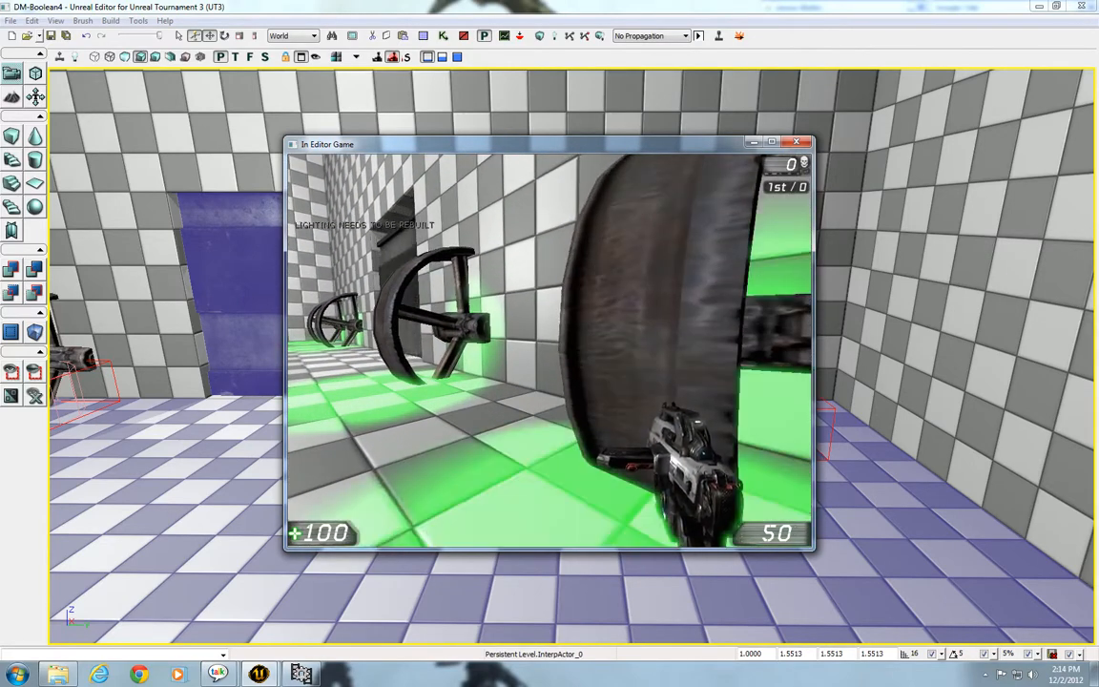
Step: Walk through the doorway between the wheels, return to the wheel room and end the play test
key(a)
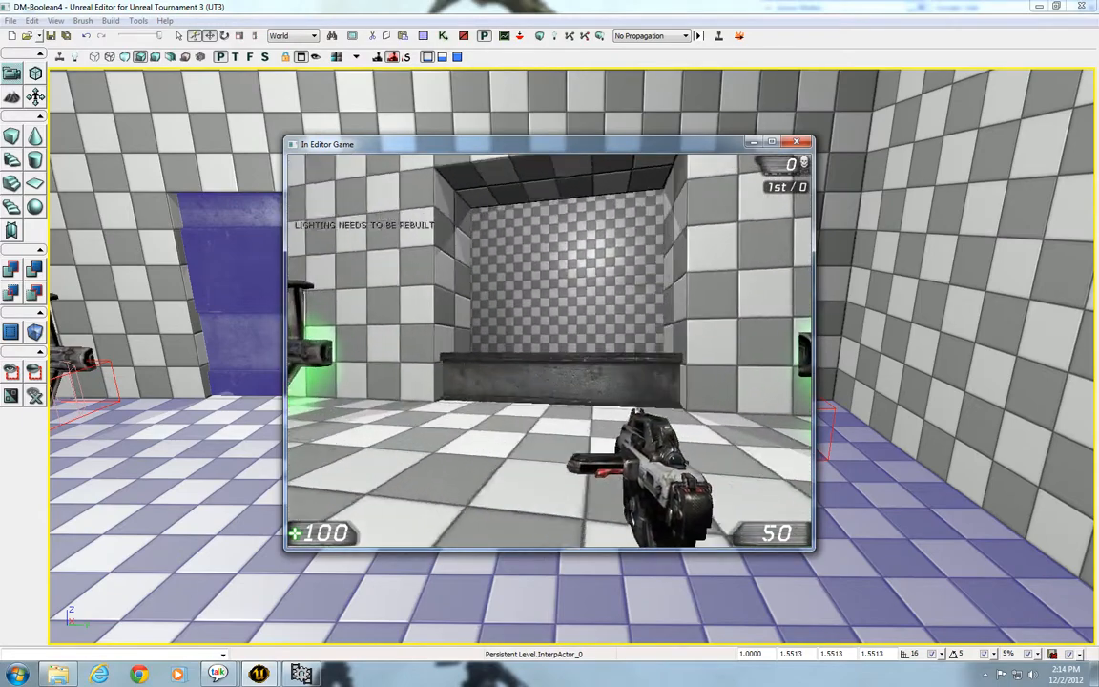
key(w)
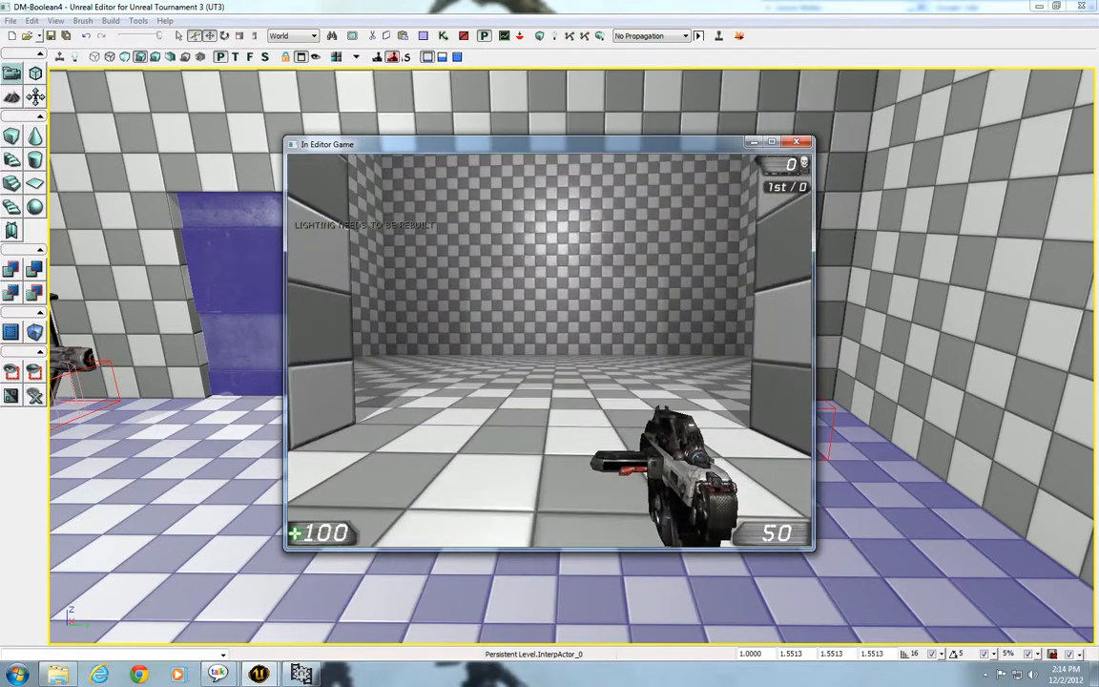
key(w)
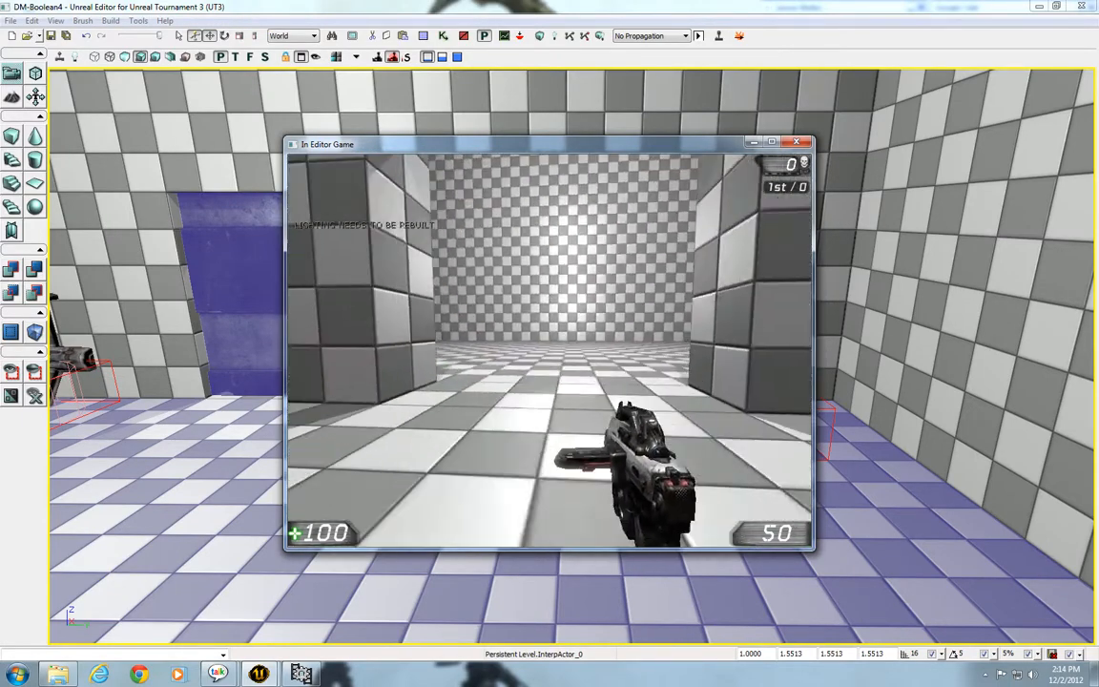
key(w)
key(s)
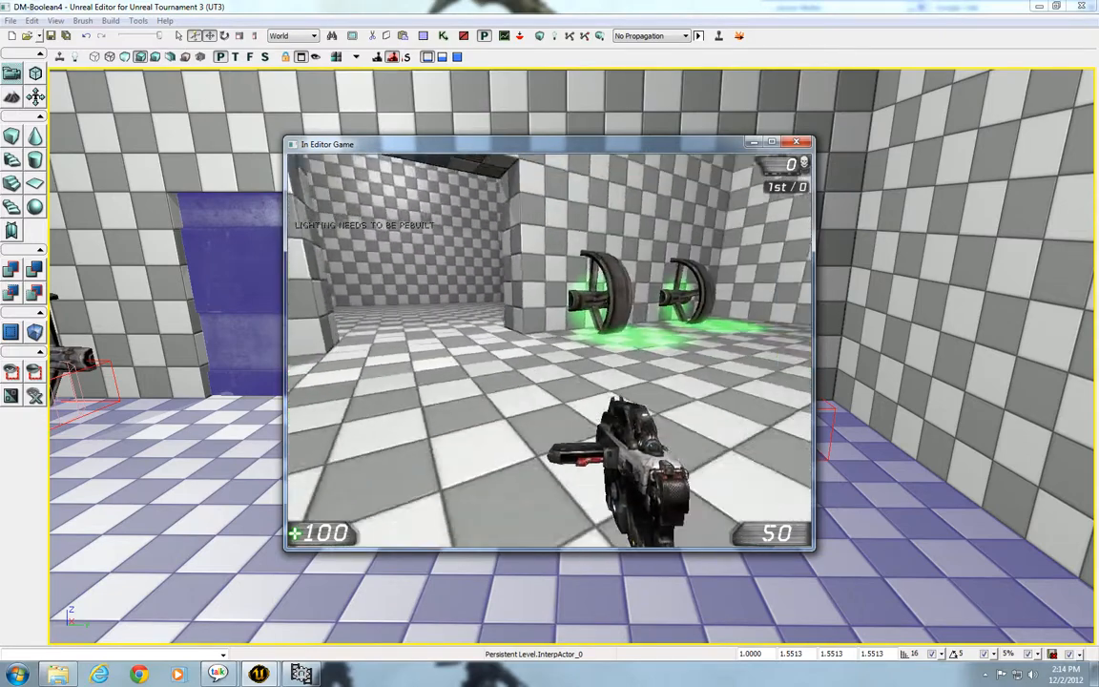
key(Escape)
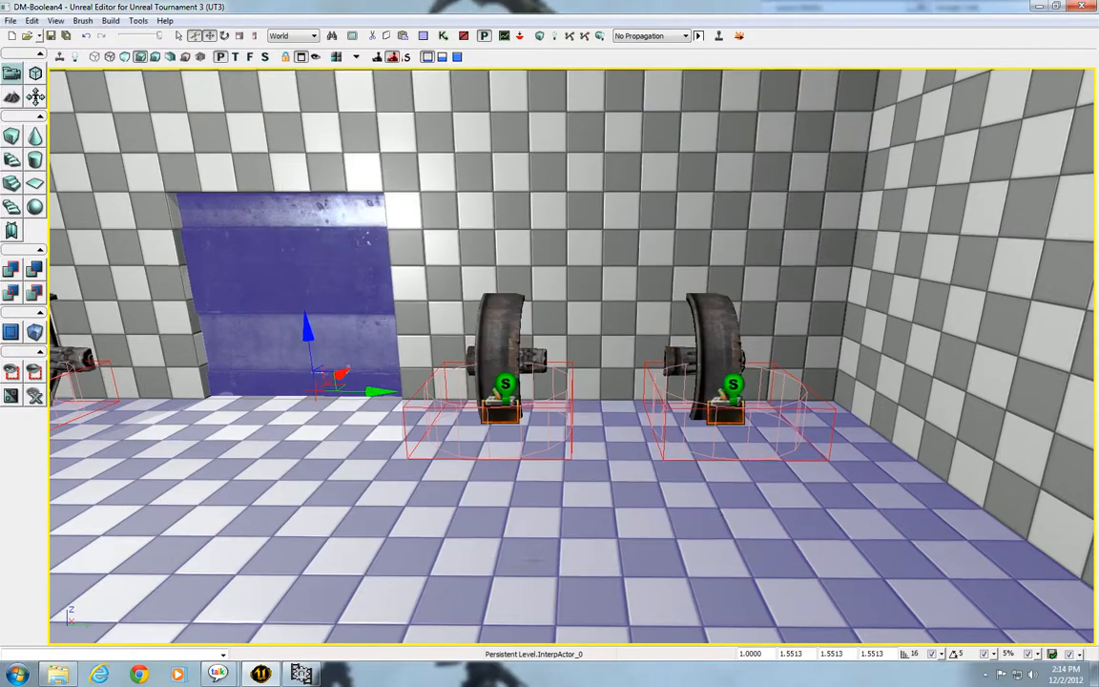
Step: Reopen Kismet and set an input delay of 1.0 on the Play input of the door Matinee
click(442, 36)
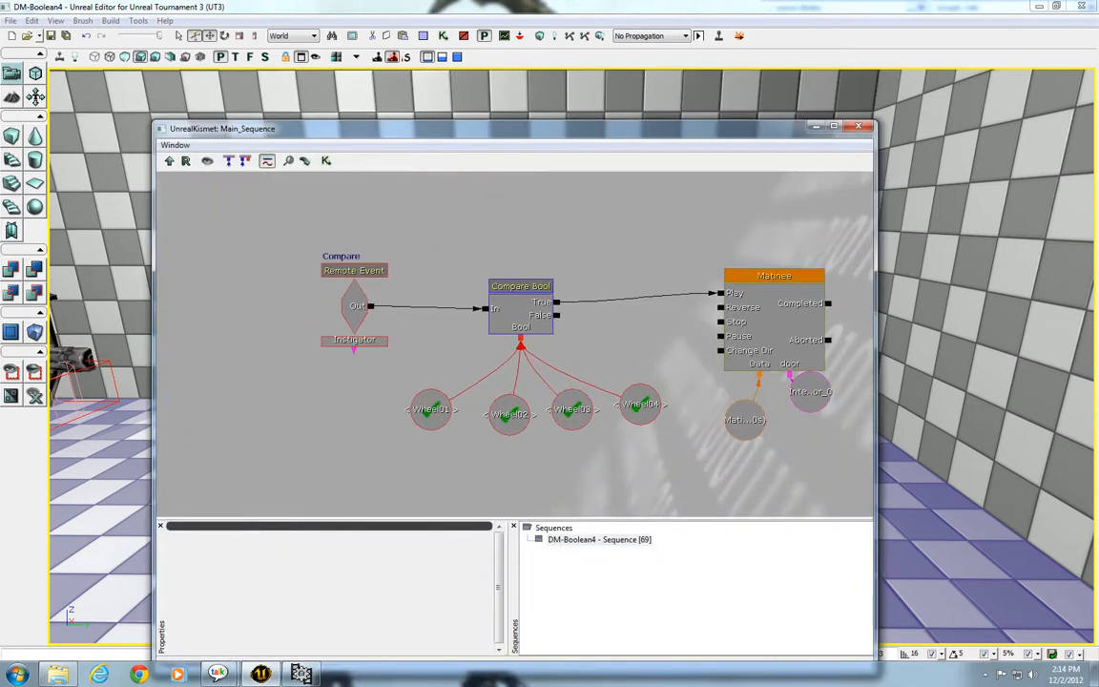
scroll(515, 344, down, 4)
drag(334, 410, 668, 285)
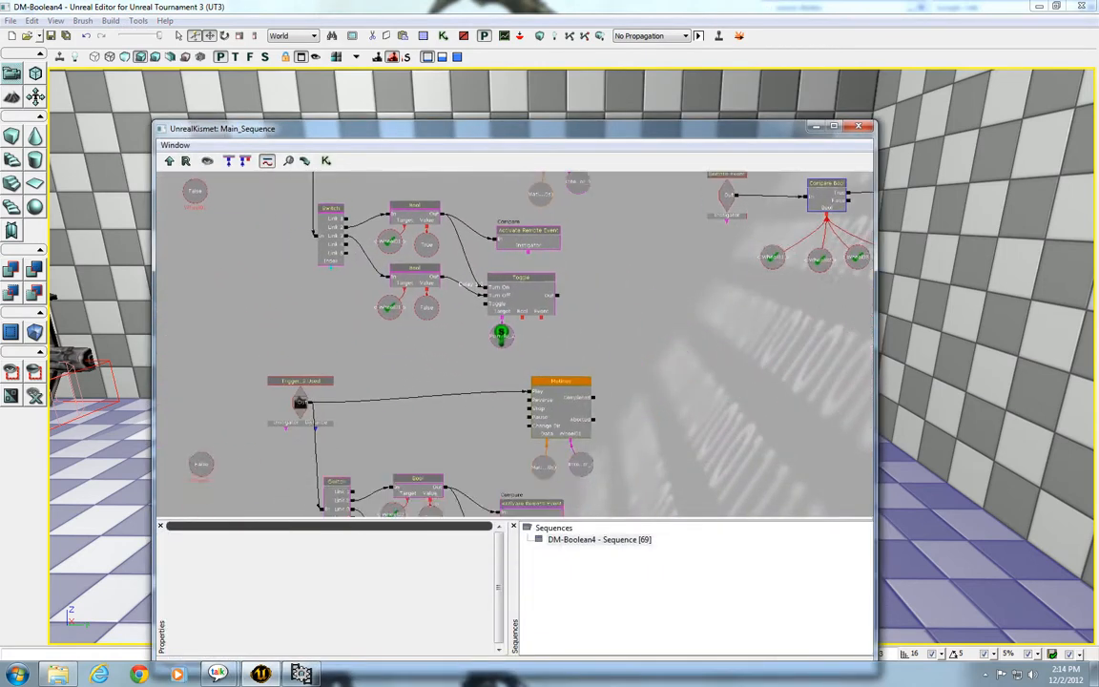
drag(976, 259, 688, 396)
scroll(688, 397, up, 2)
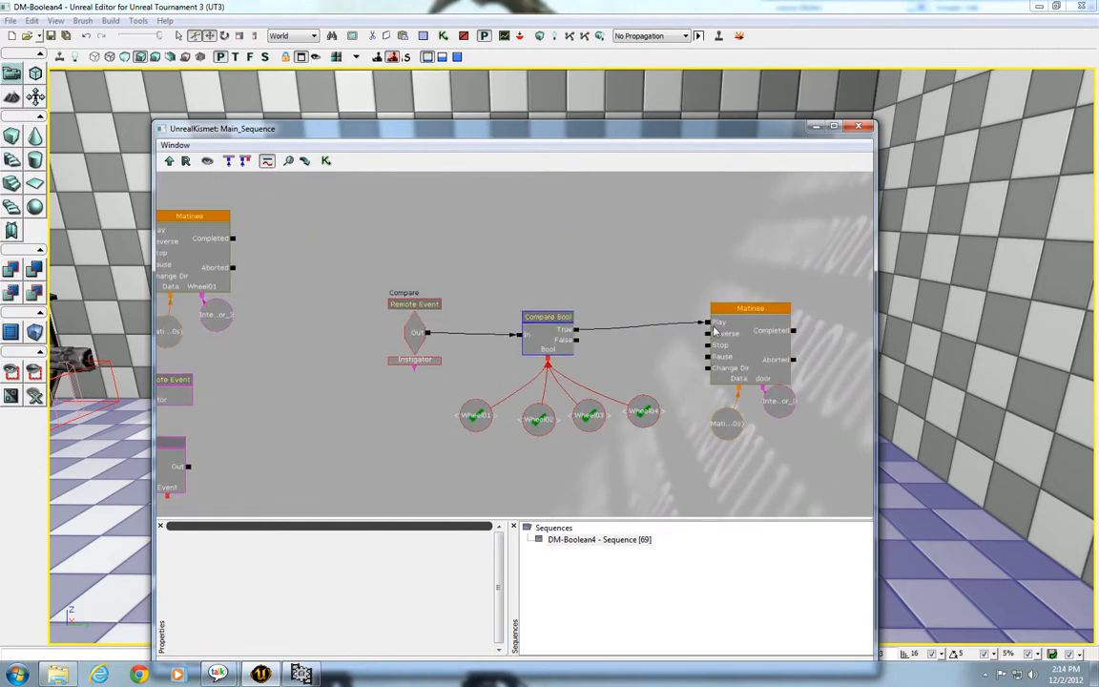
right_click(708, 324)
click(749, 368)
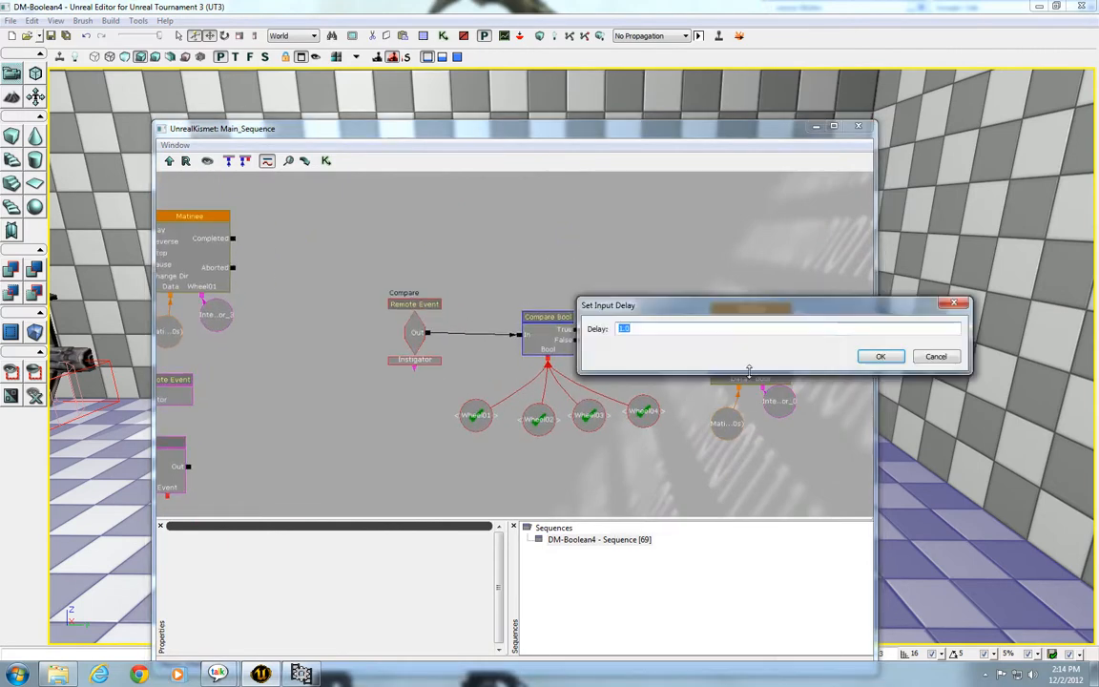
key(Return)
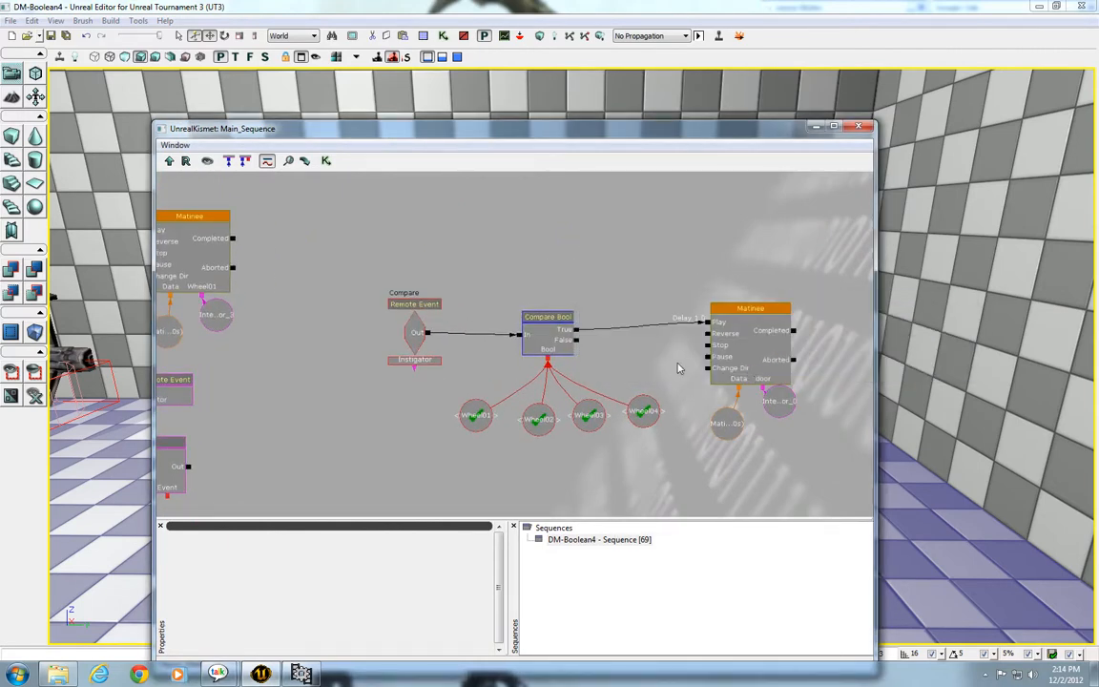
click(713, 355)
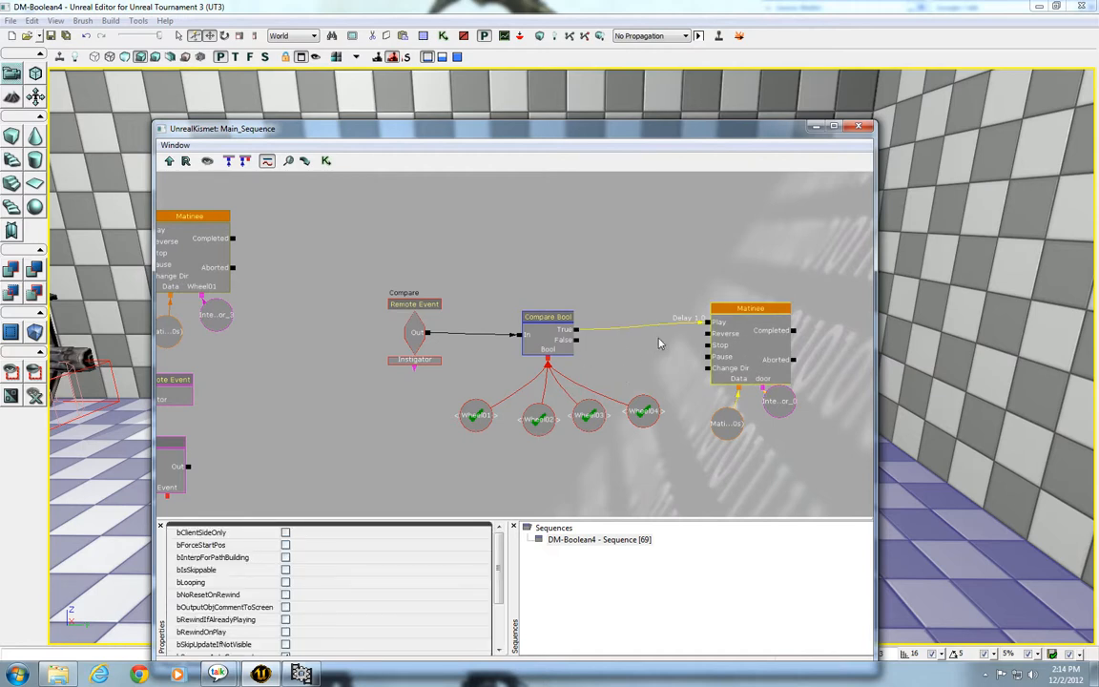
Step: Try a Play Sound action driven by the output of the Wheel01 Bool set to True, and delete it
drag(180, 362, 718, 361)
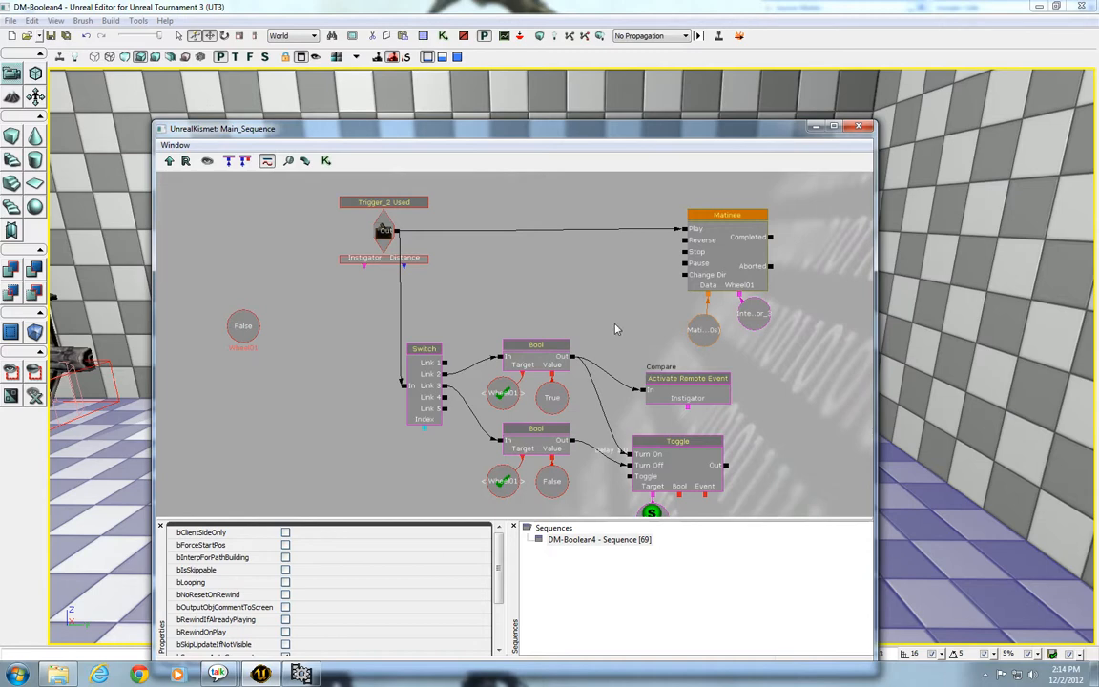
drag(708, 450, 581, 344)
click(433, 207)
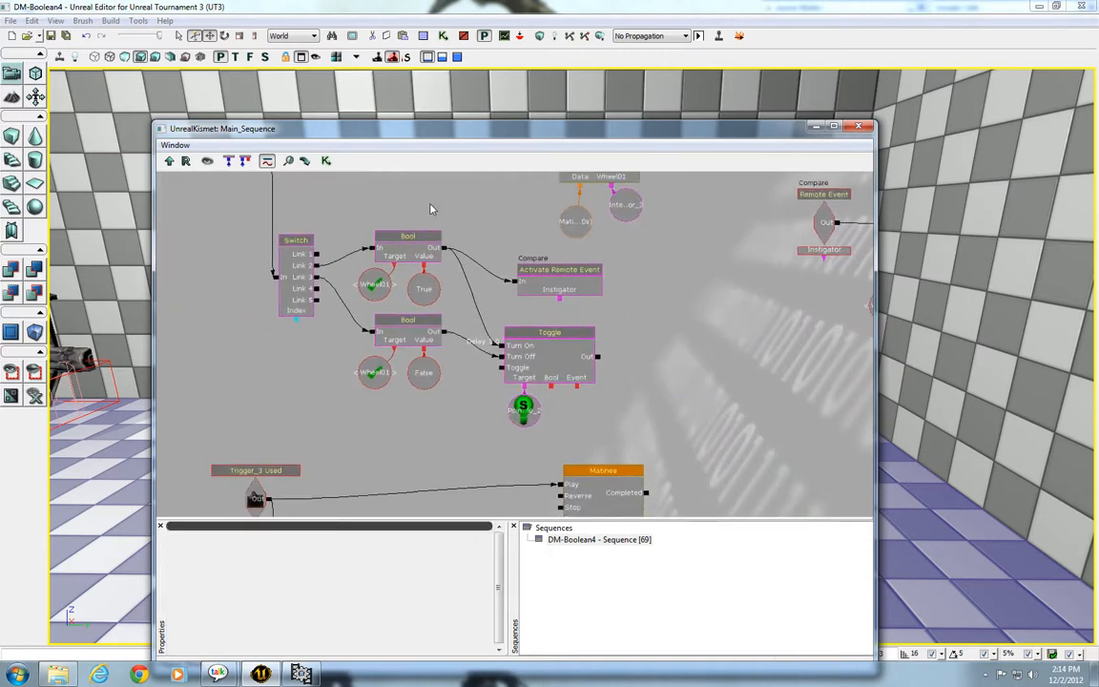
drag(528, 237, 540, 259)
drag(491, 195, 520, 297)
right_click(494, 269)
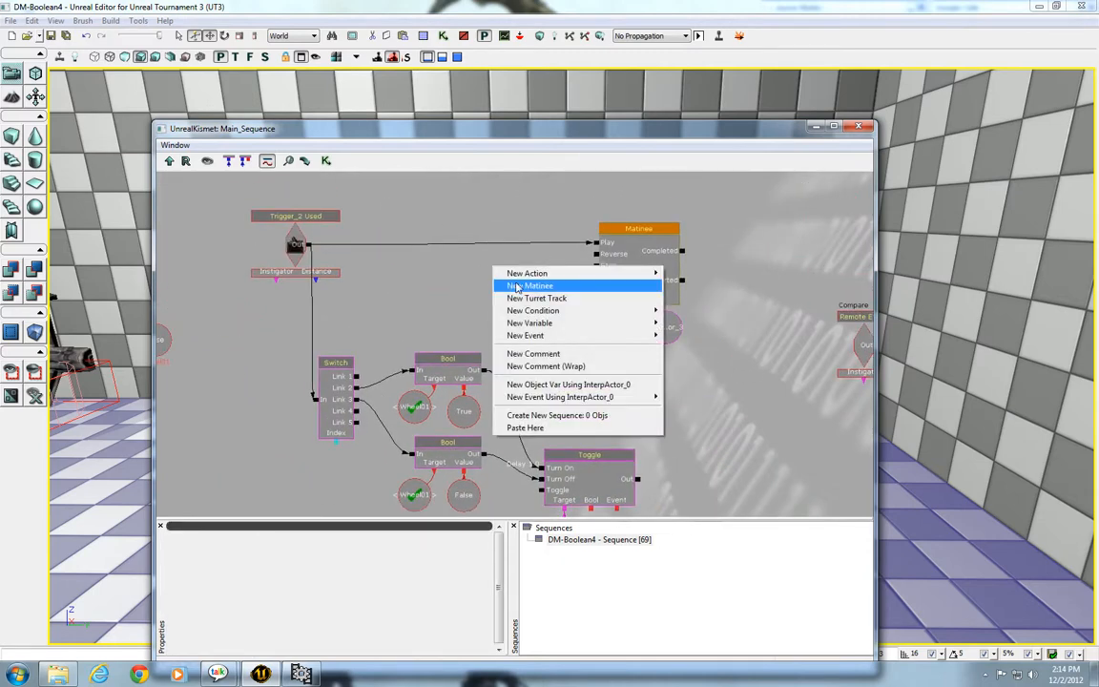
mouse_move(568, 278)
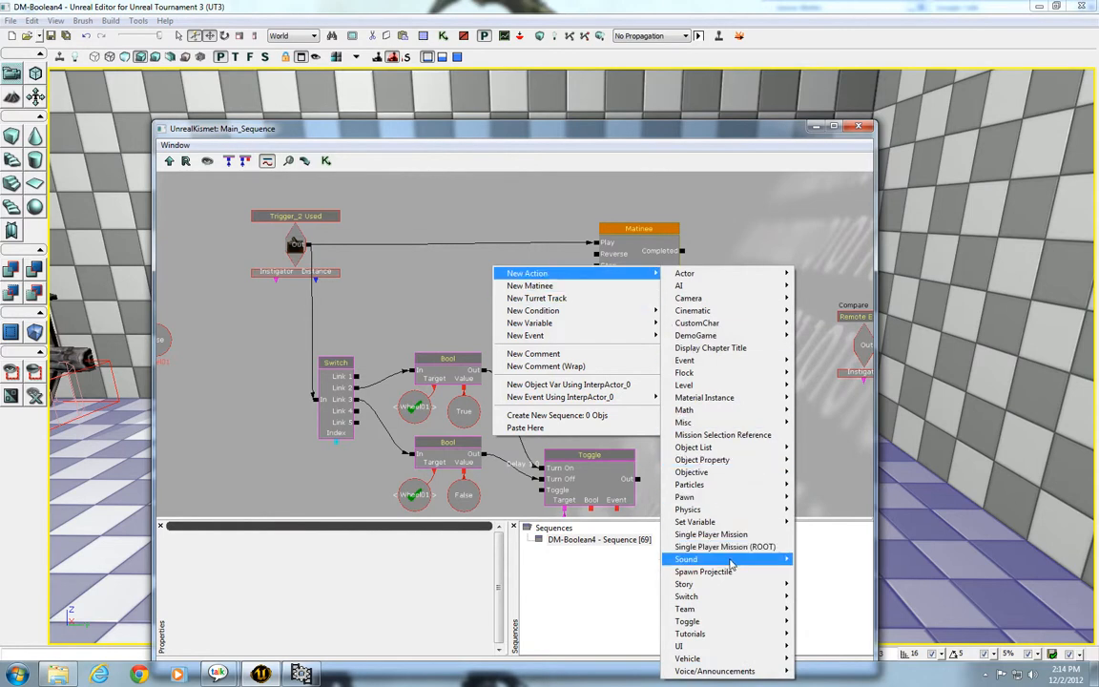
mouse_move(783, 563)
click(826, 597)
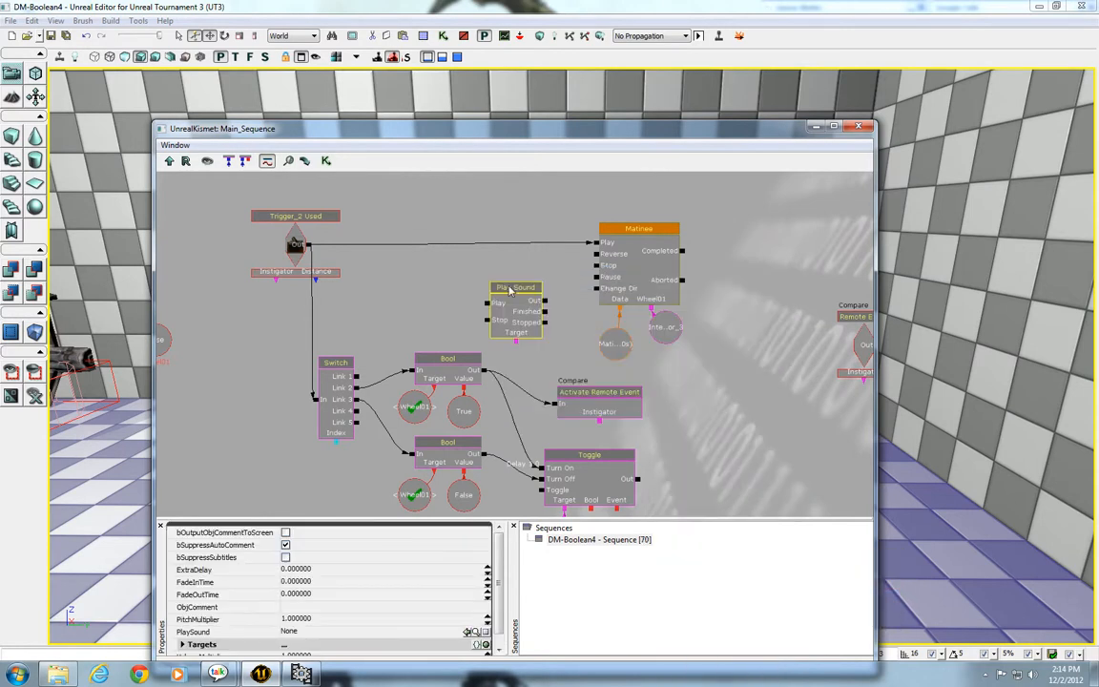
ctrl+drag(515, 307, 531, 289)
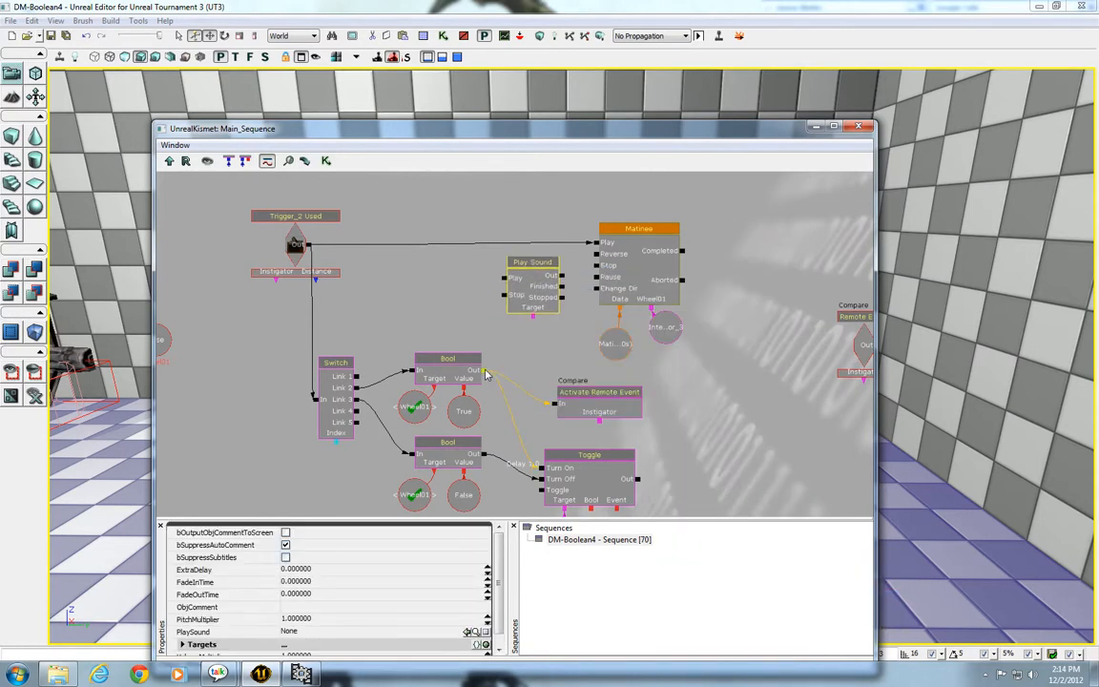
drag(483, 371, 549, 294)
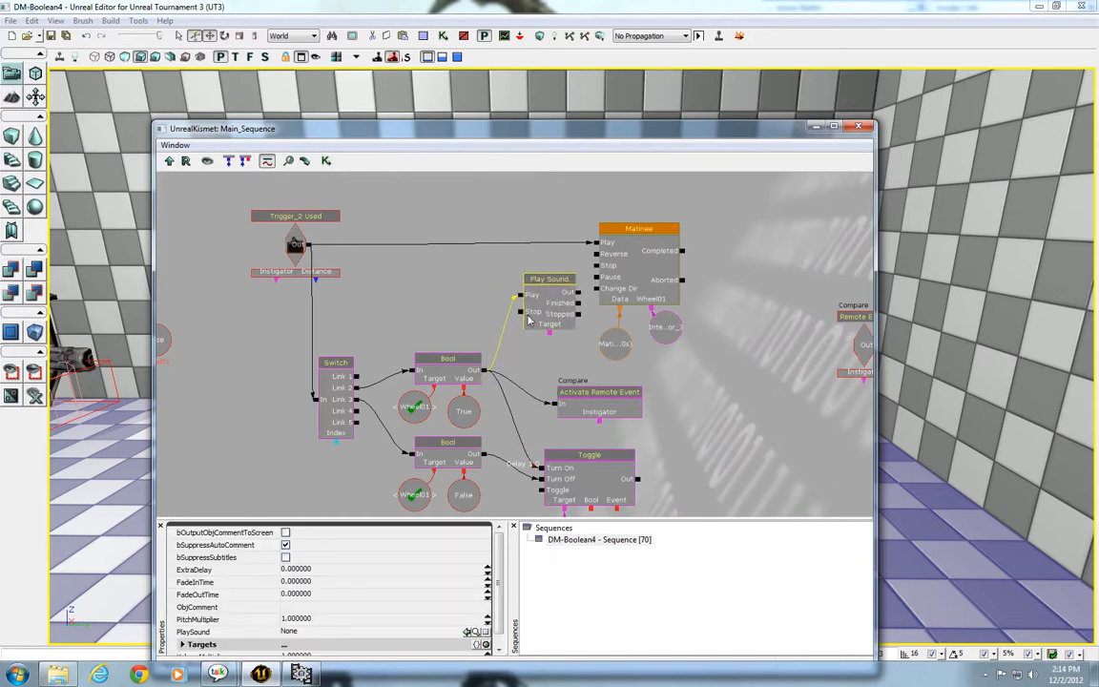
key(Delete)
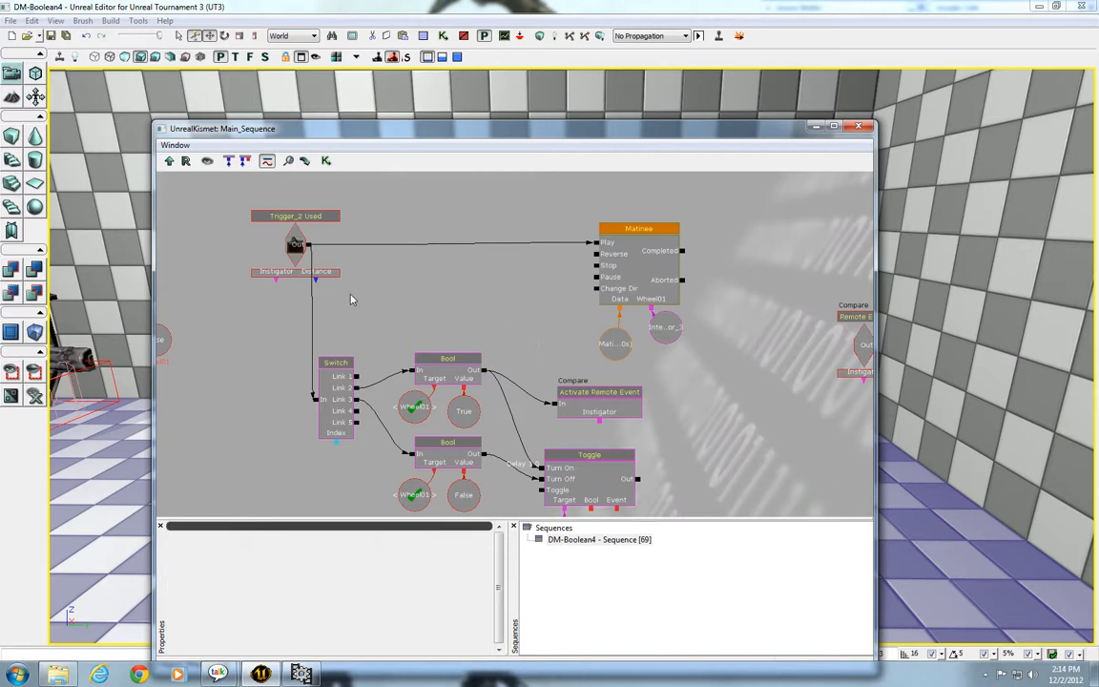
click(308, 247)
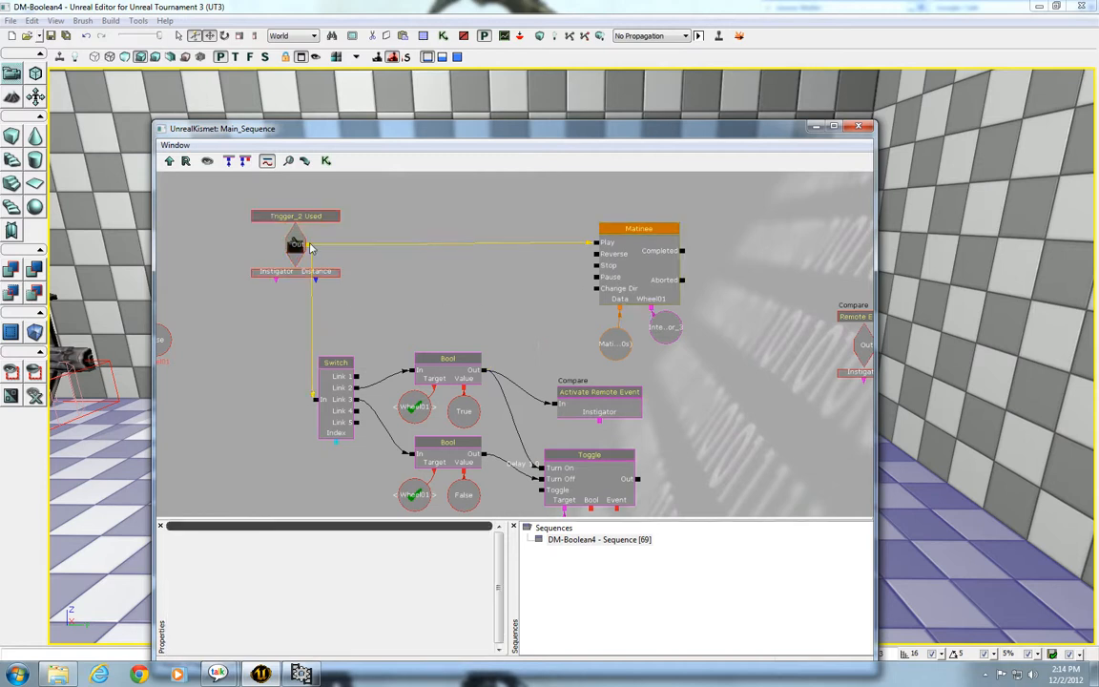
right_click(399, 204)
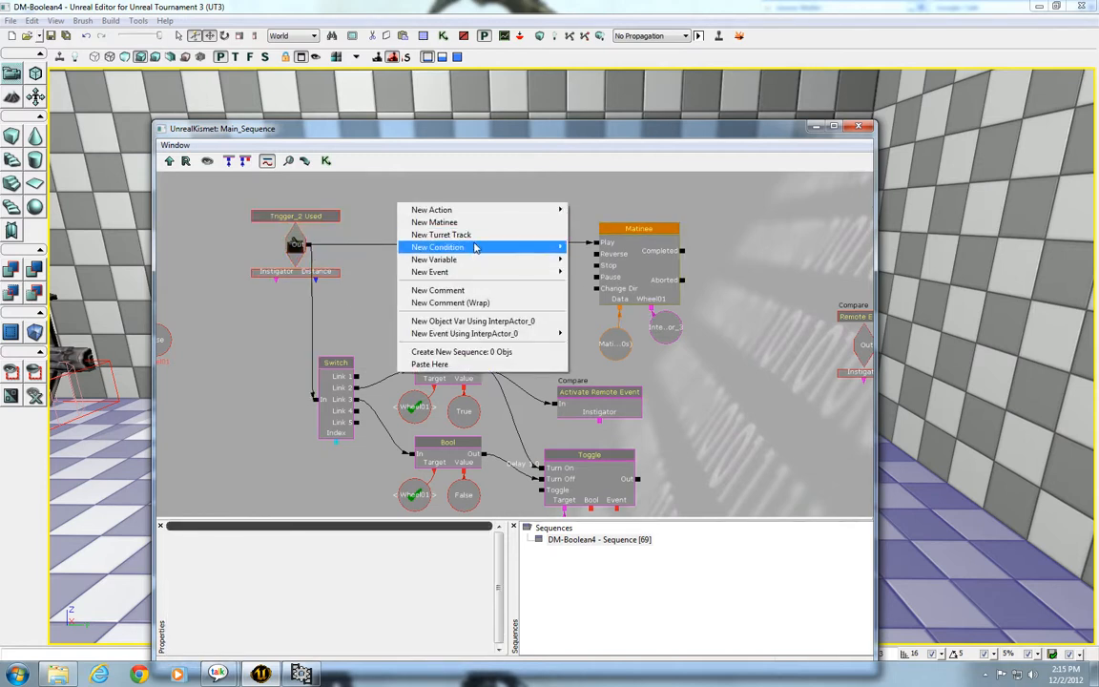
click(458, 221)
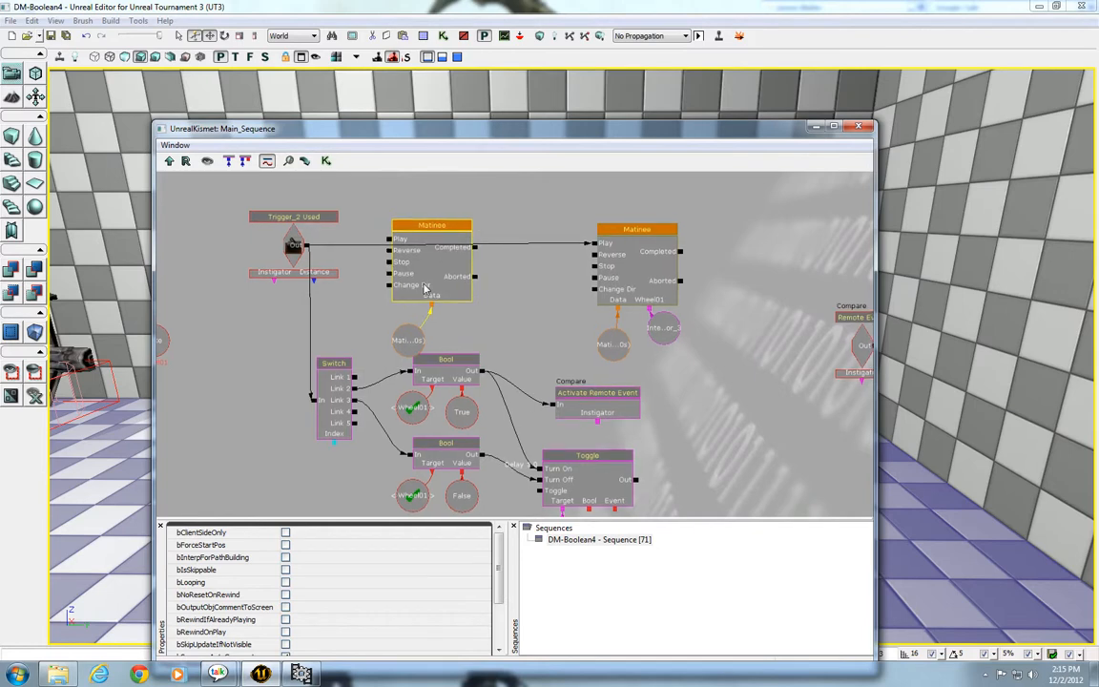
key(Delete)
Step: Add a Play Sound action above the Wheel01 Matinee and connect the Trigger_2 Used output to its Play input
right_click(440, 204)
mouse_move(477, 210)
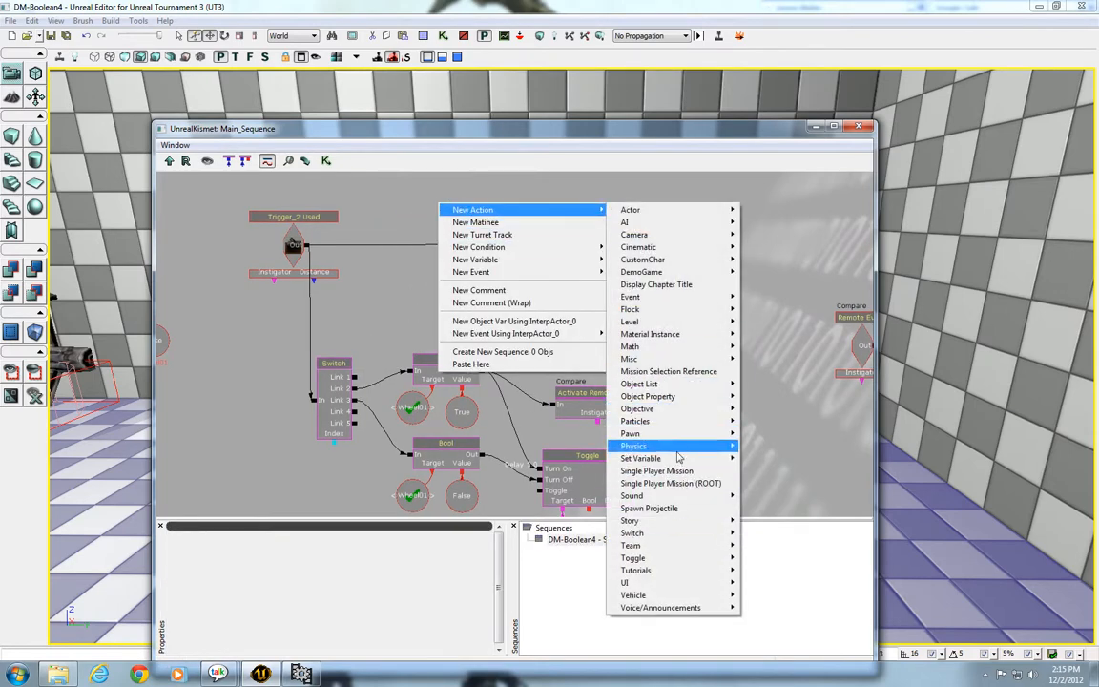
mouse_move(679, 496)
click(770, 534)
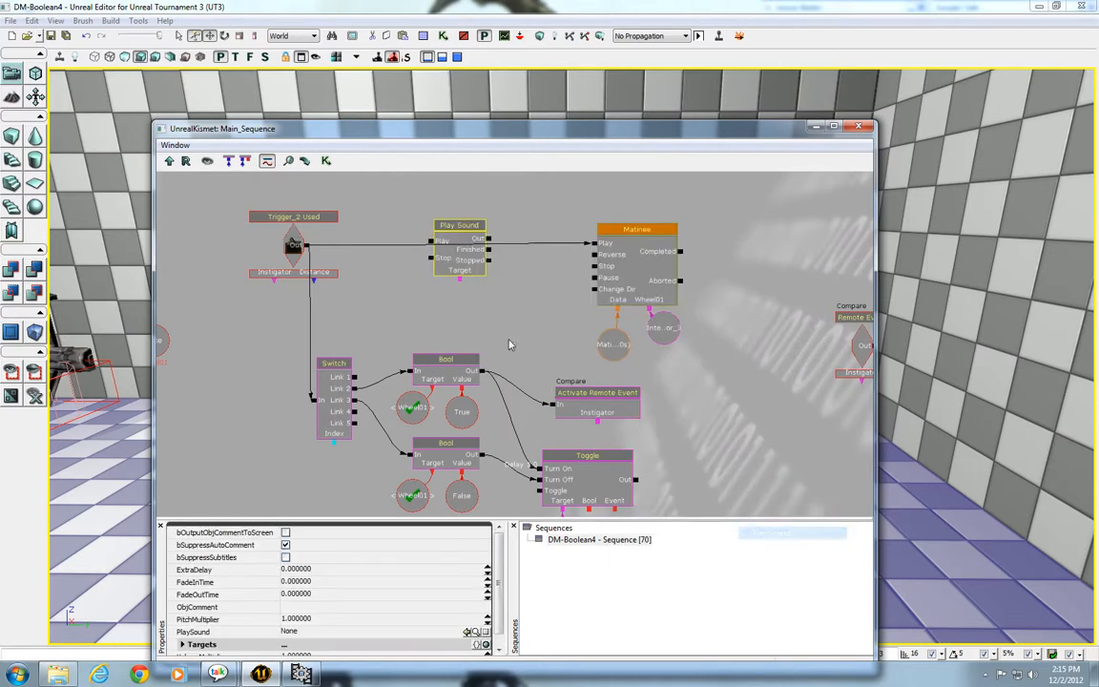
click(511, 344)
mouse_move(518, 234)
mouse_down()
mouse_move(463, 271)
mouse_move(488, 222)
mouse_up()
click(423, 264)
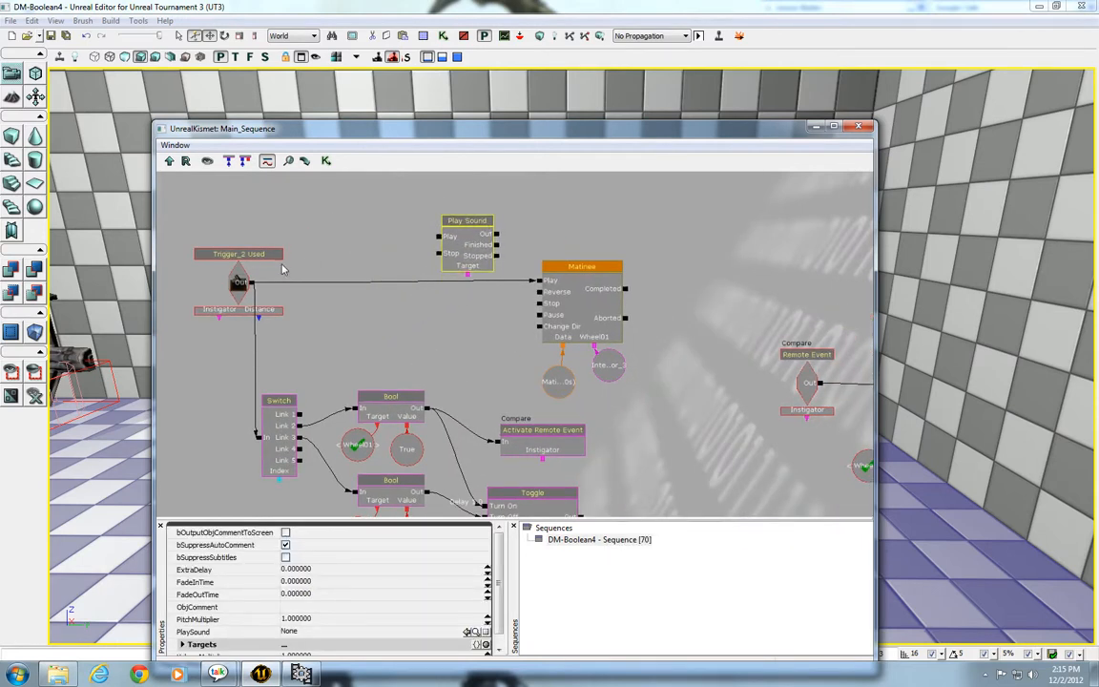
drag(241, 283, 441, 239)
click(475, 244)
ctrl+drag(466, 253, 474, 226)
drag(515, 363, 460, 246)
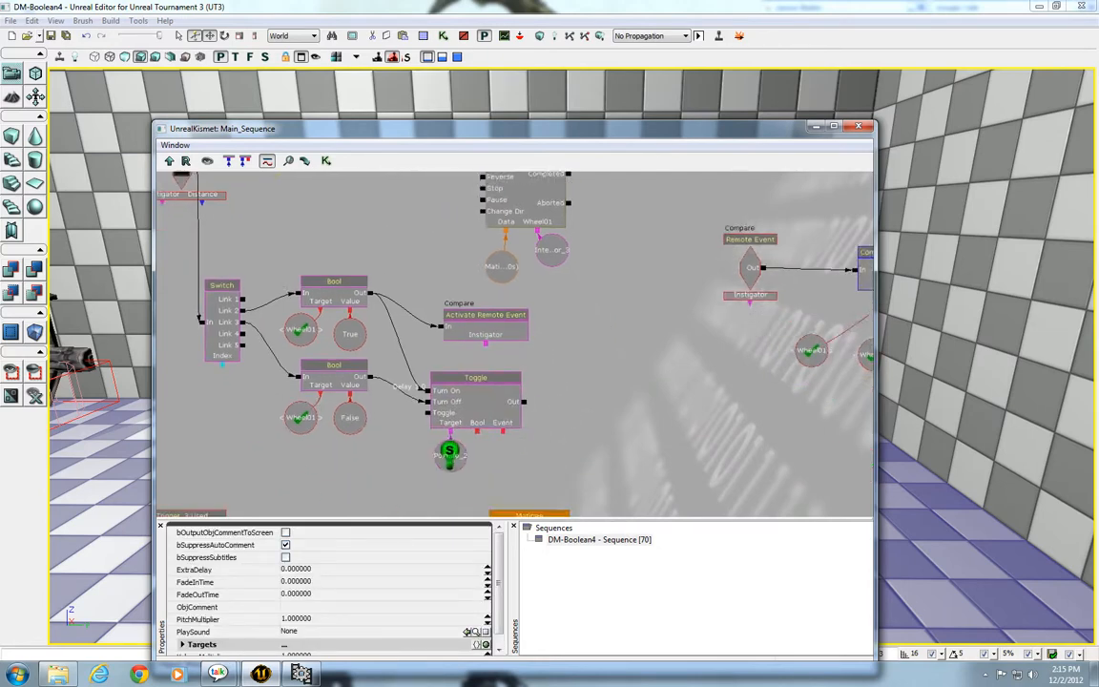
scroll(516, 338, down, 6)
drag(616, 321, 597, 172)
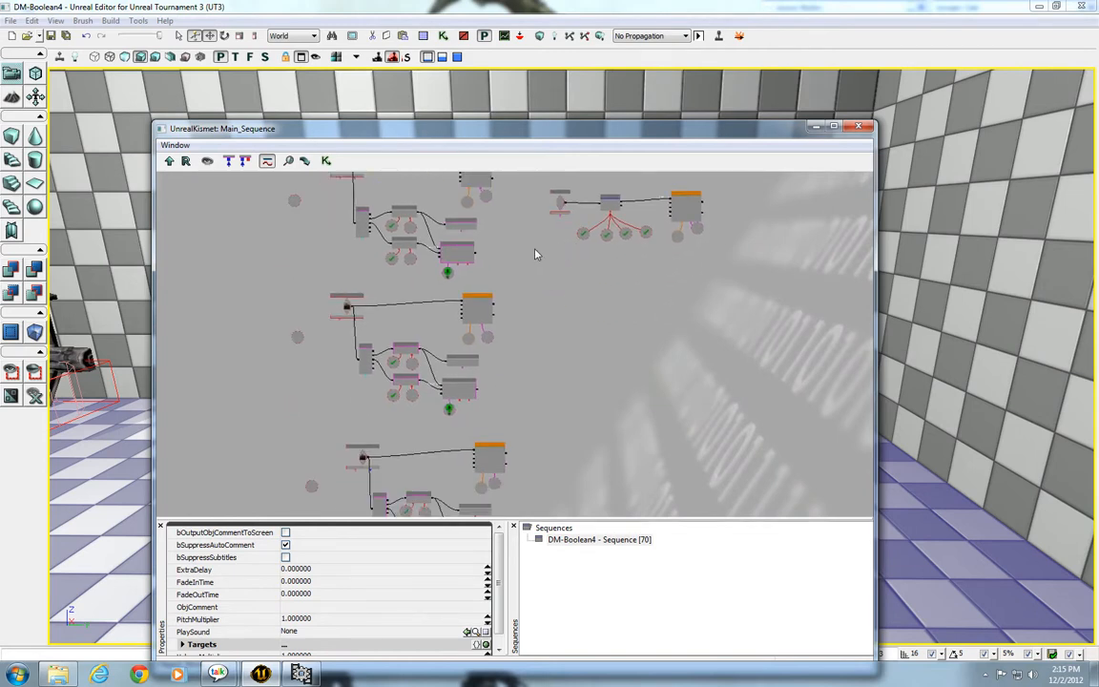
drag(513, 256, 460, 237)
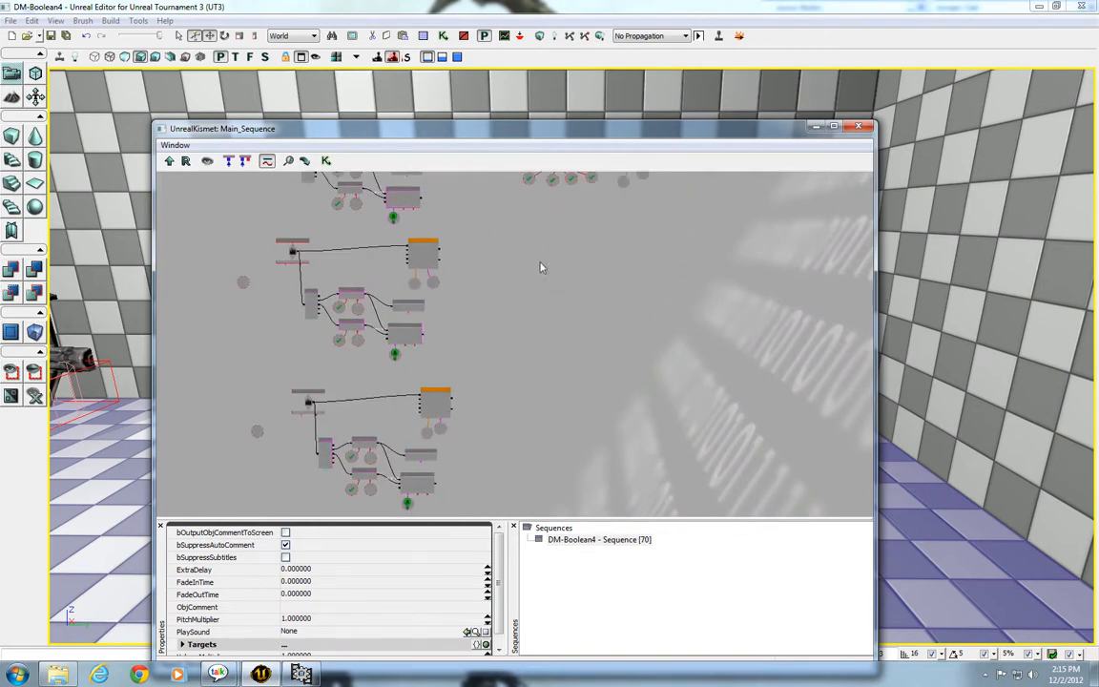
drag(541, 267, 542, 287)
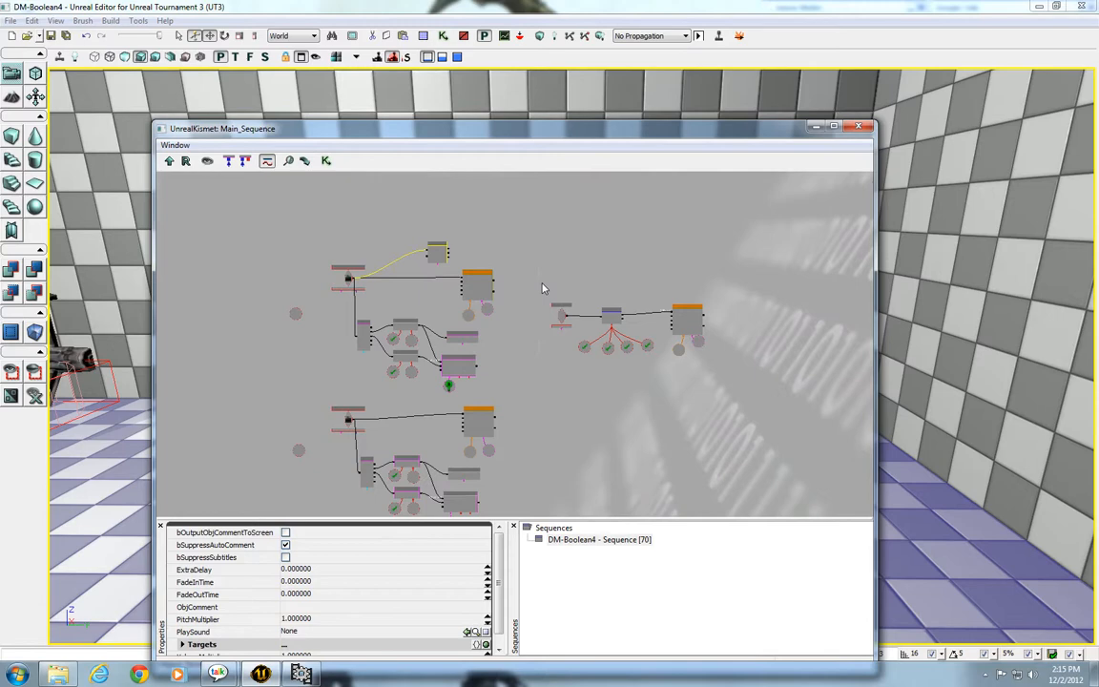
Step: Close Kismet and frame the door and all four wheels in the perspective view
click(862, 126)
drag(825, 146, 677, 162)
click(633, 528)
drag(611, 520, 692, 572)
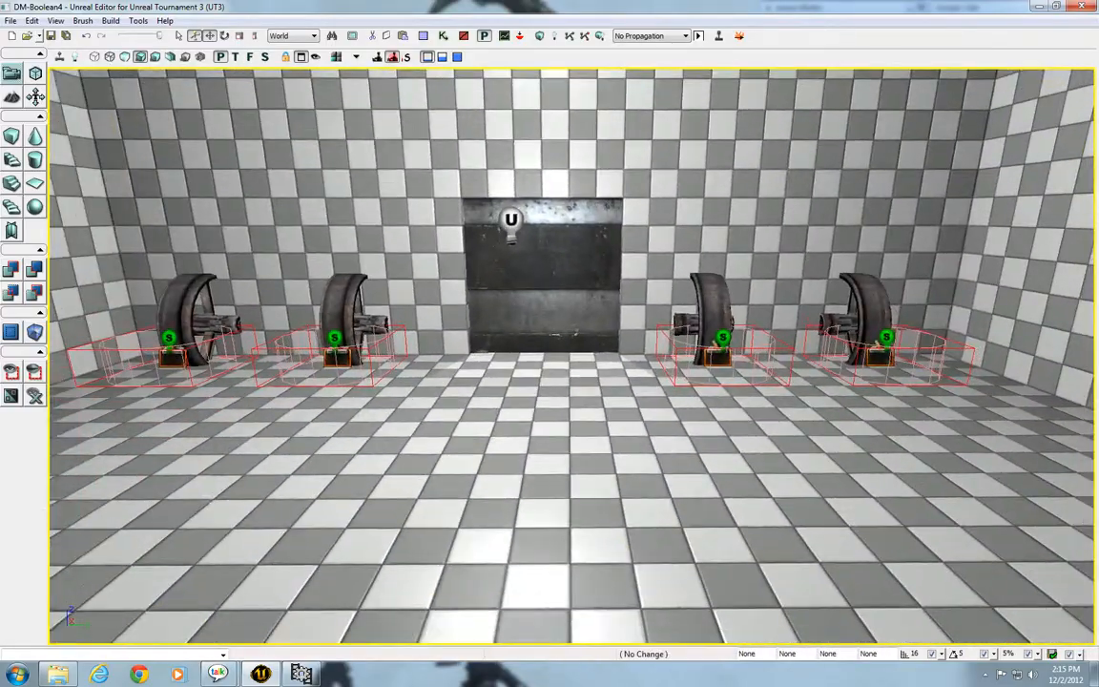
right_drag(634, 529, 634, 639)
drag(633, 528, 651, 603)
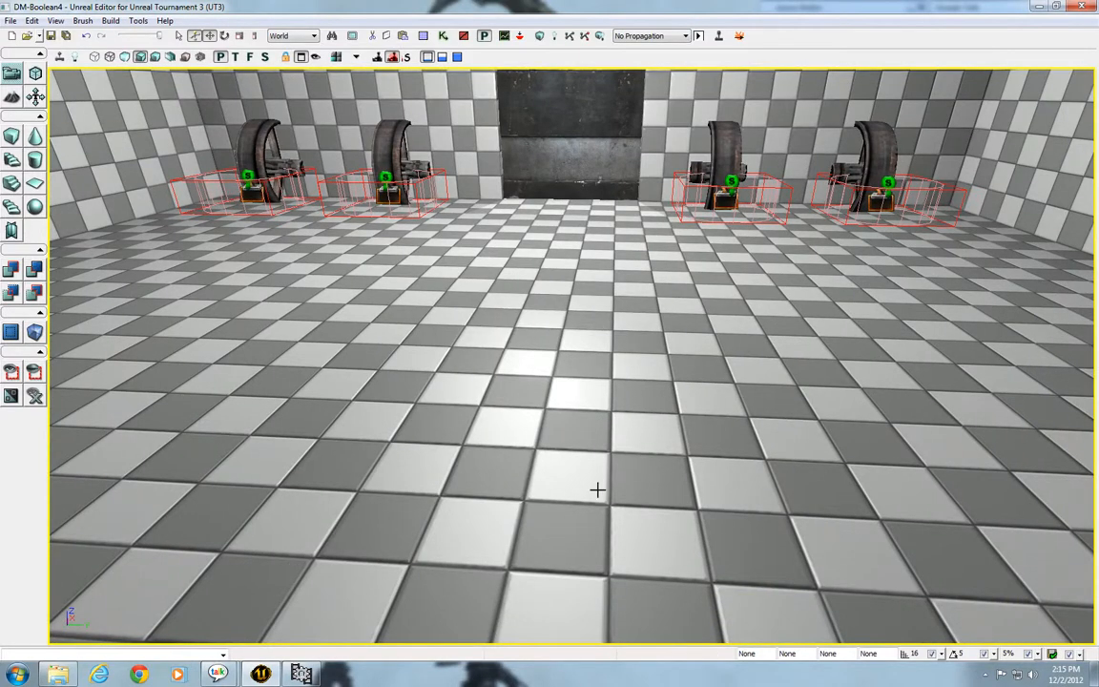
right_drag(597, 490, 597, 415)
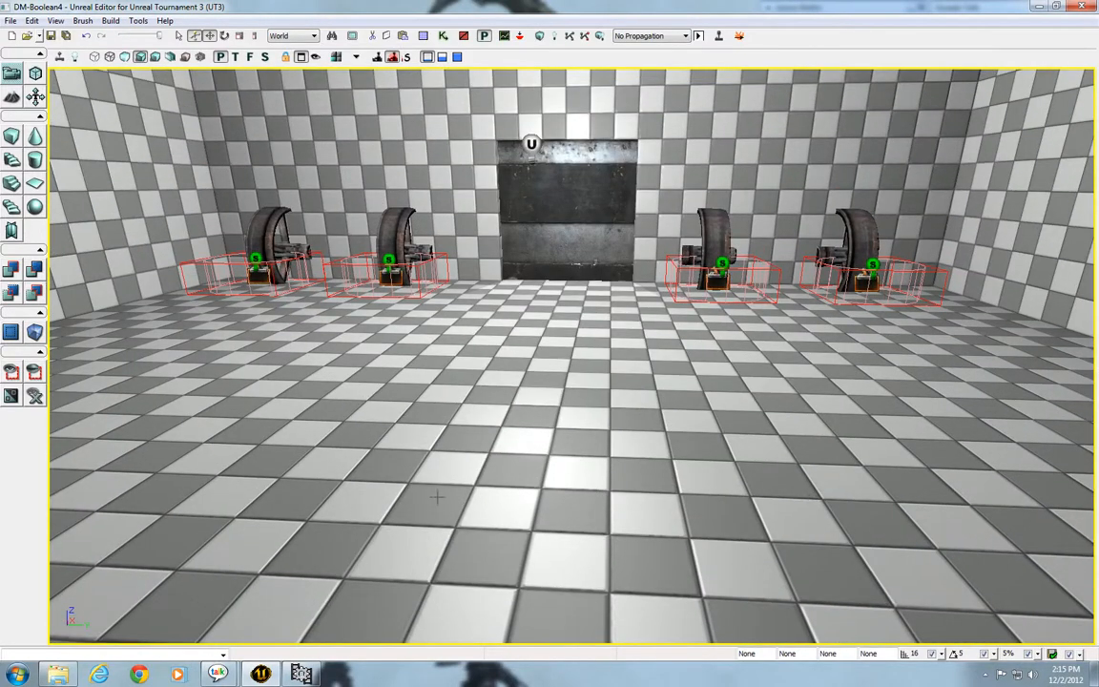